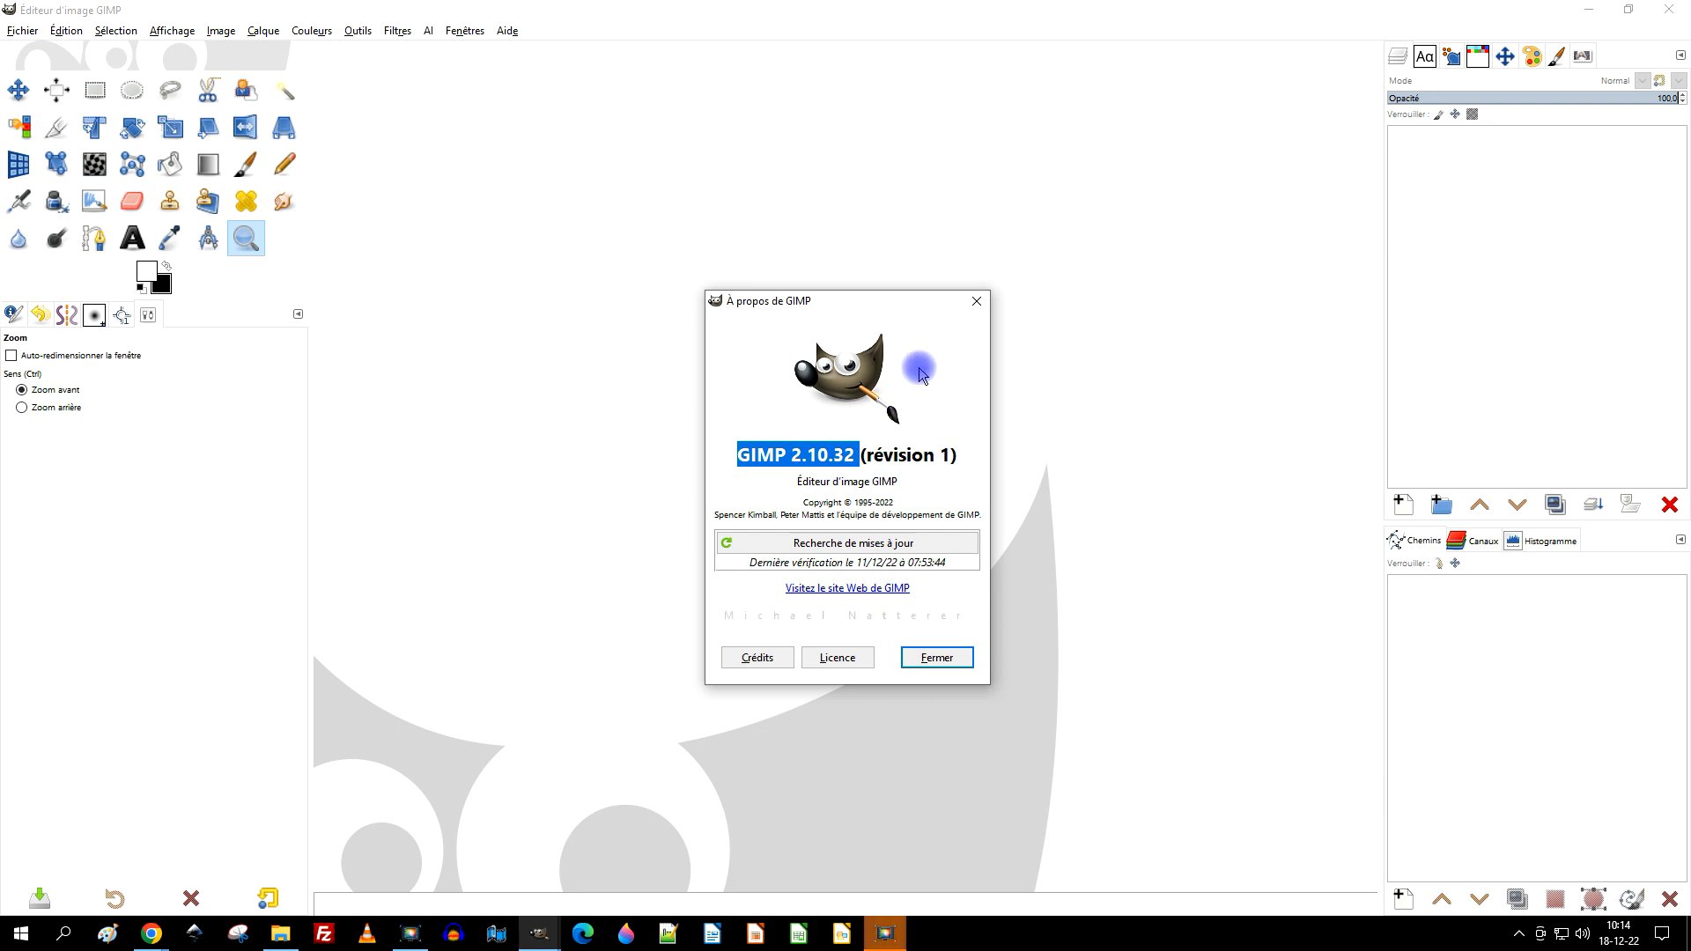
# Close the About window, then switch to the browser and like the rushing river photo on Pixabay
pyautogui.click(975, 301)
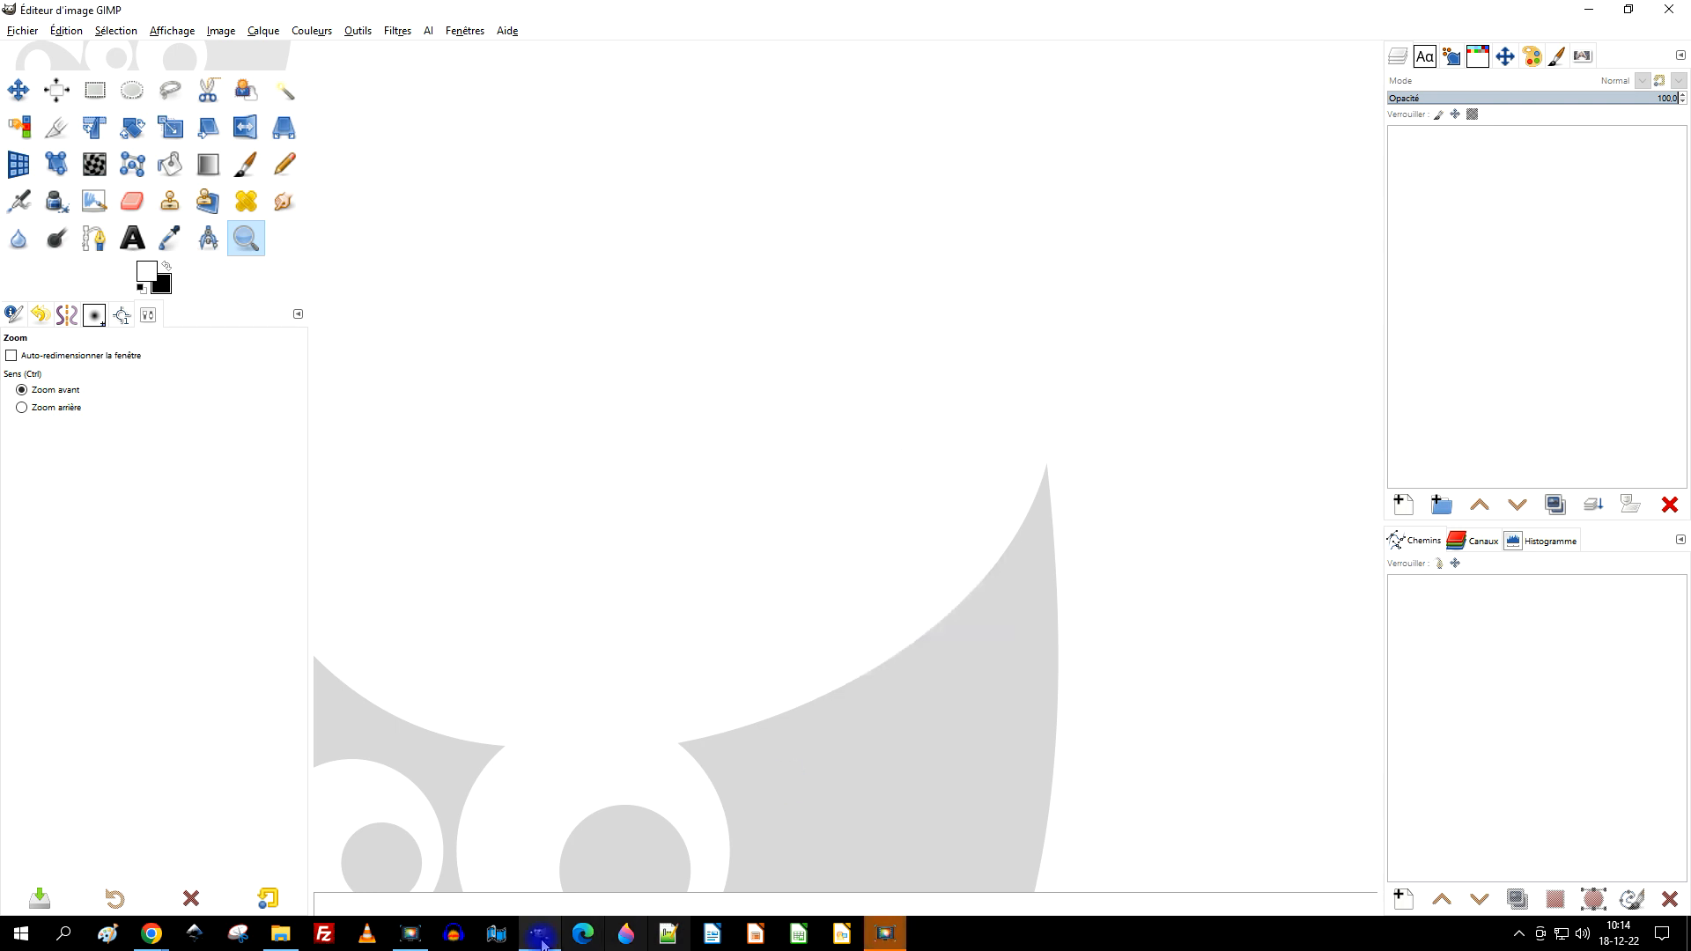
pyautogui.click(1587, 10)
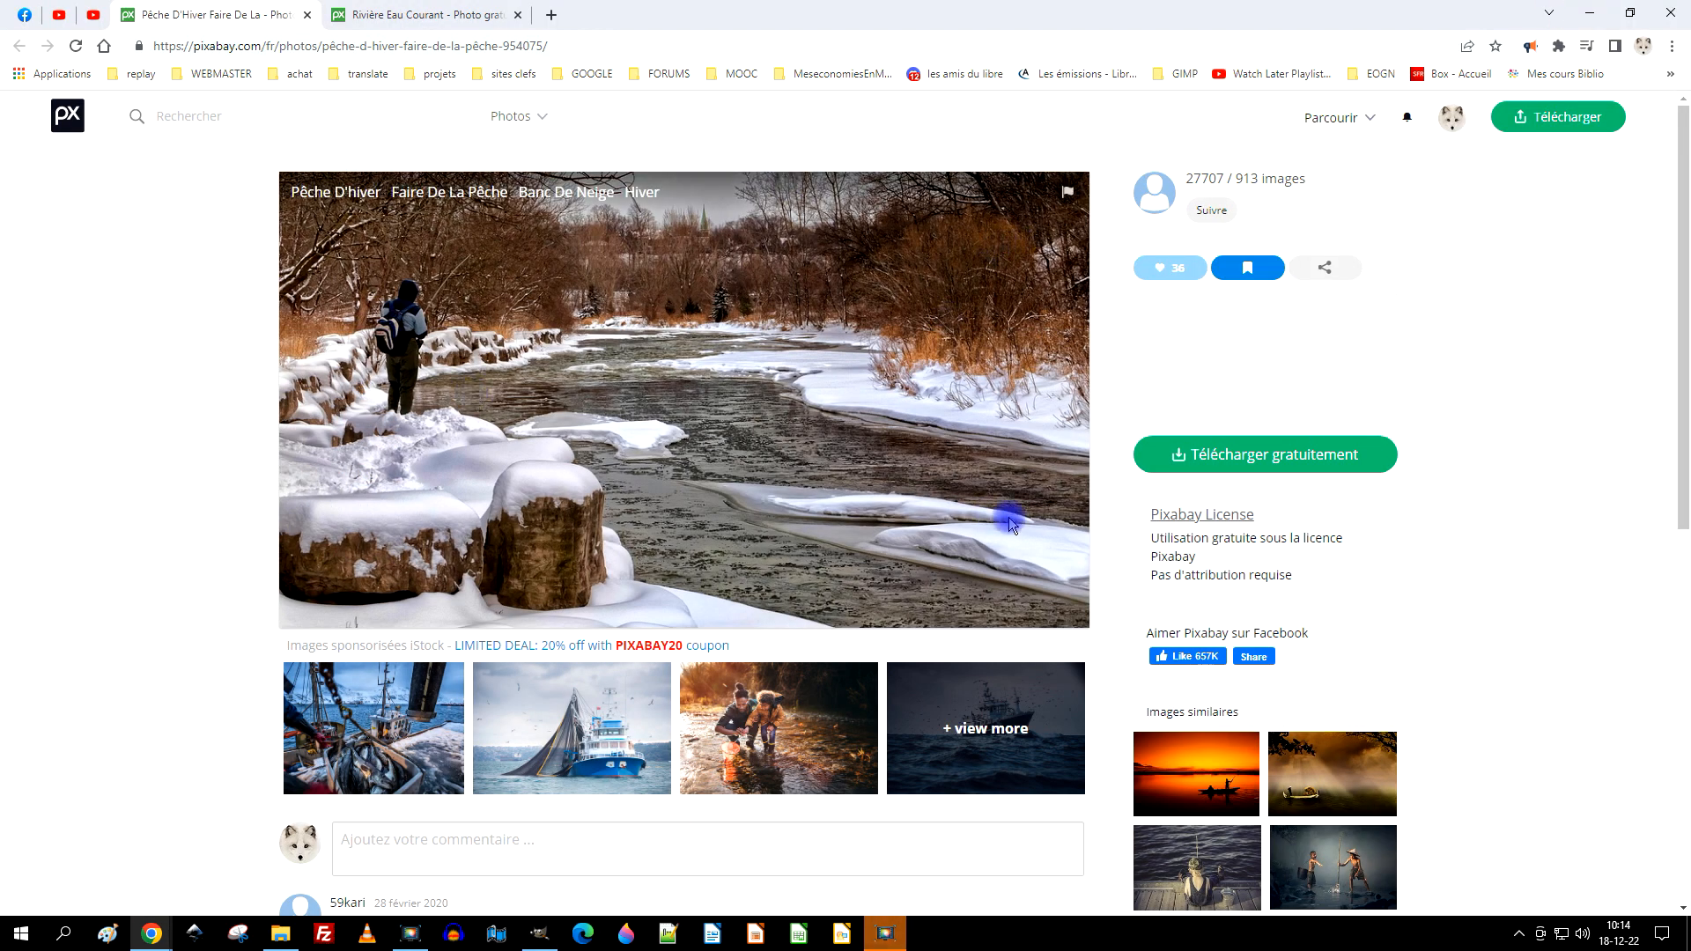
pyautogui.click(462, 15)
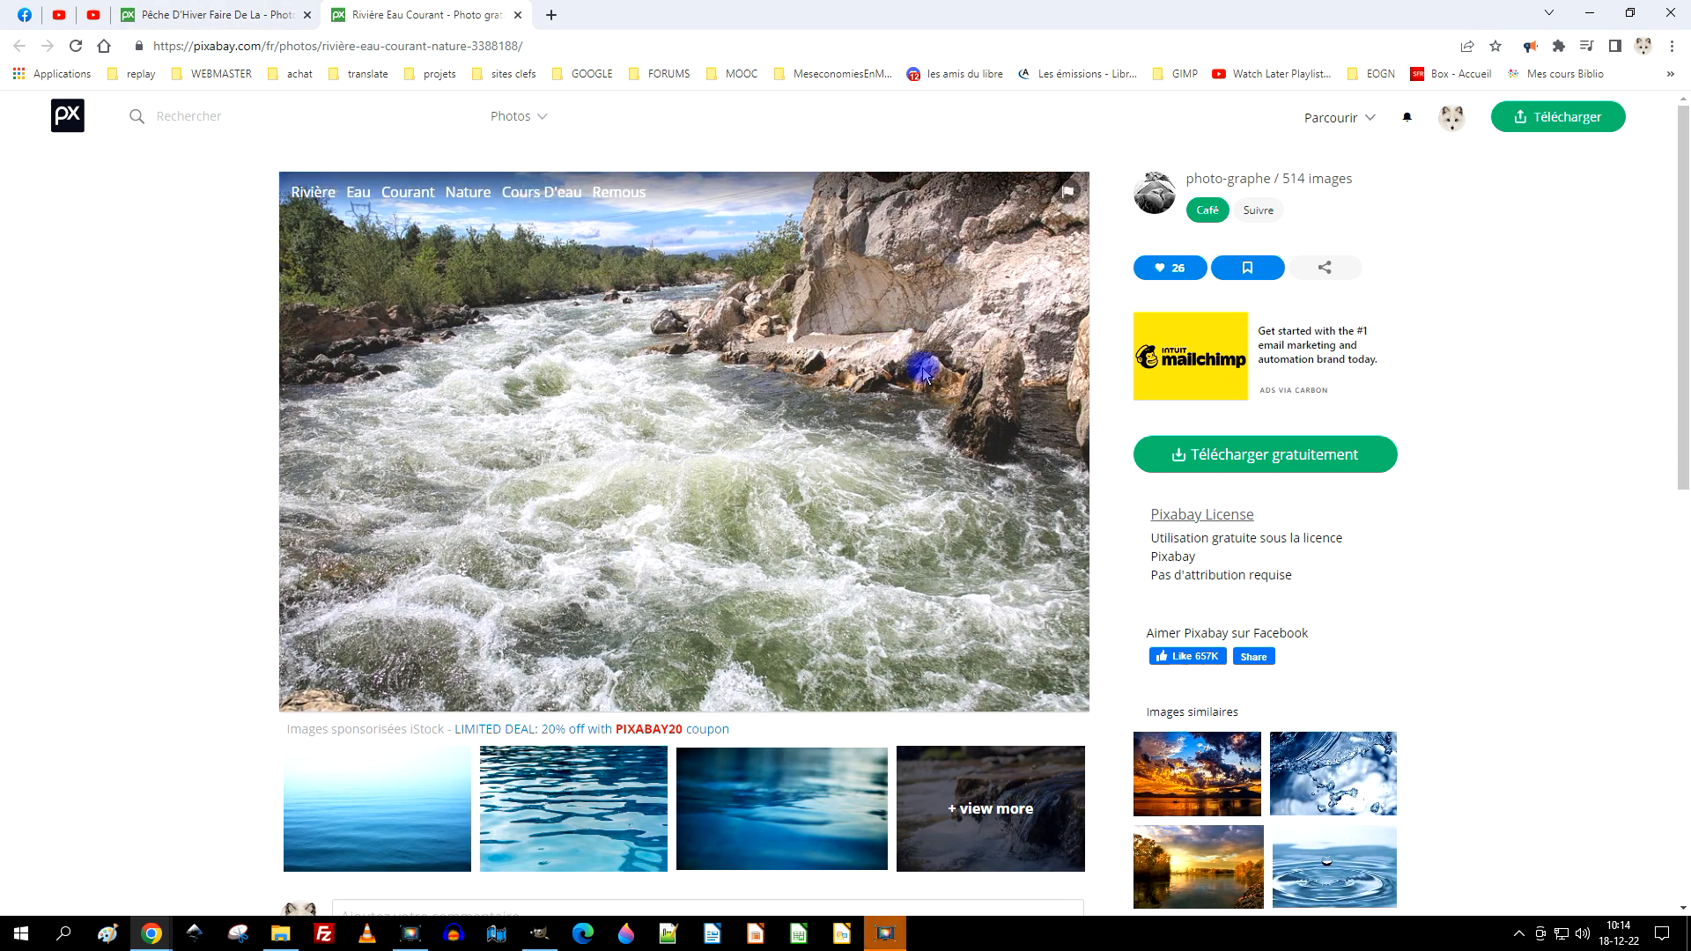
pyautogui.click(1171, 267)
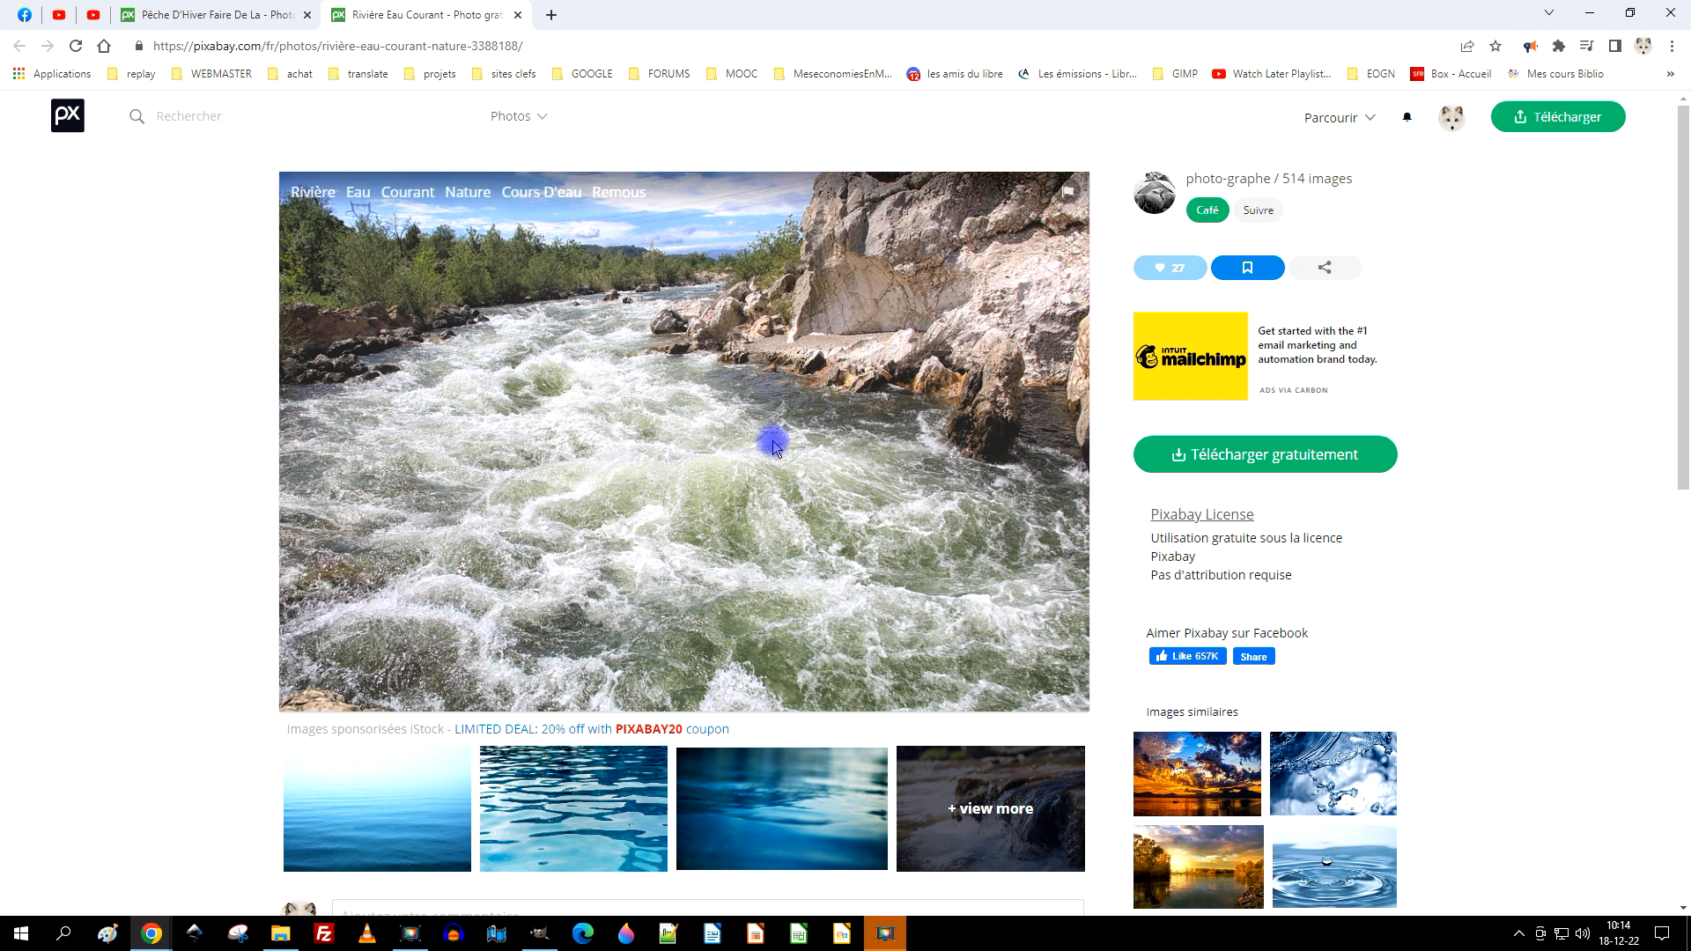
# Open the 1920-pixel version of the winter fishing photo on Pixabay and copy the image
pyautogui.click(255, 15)
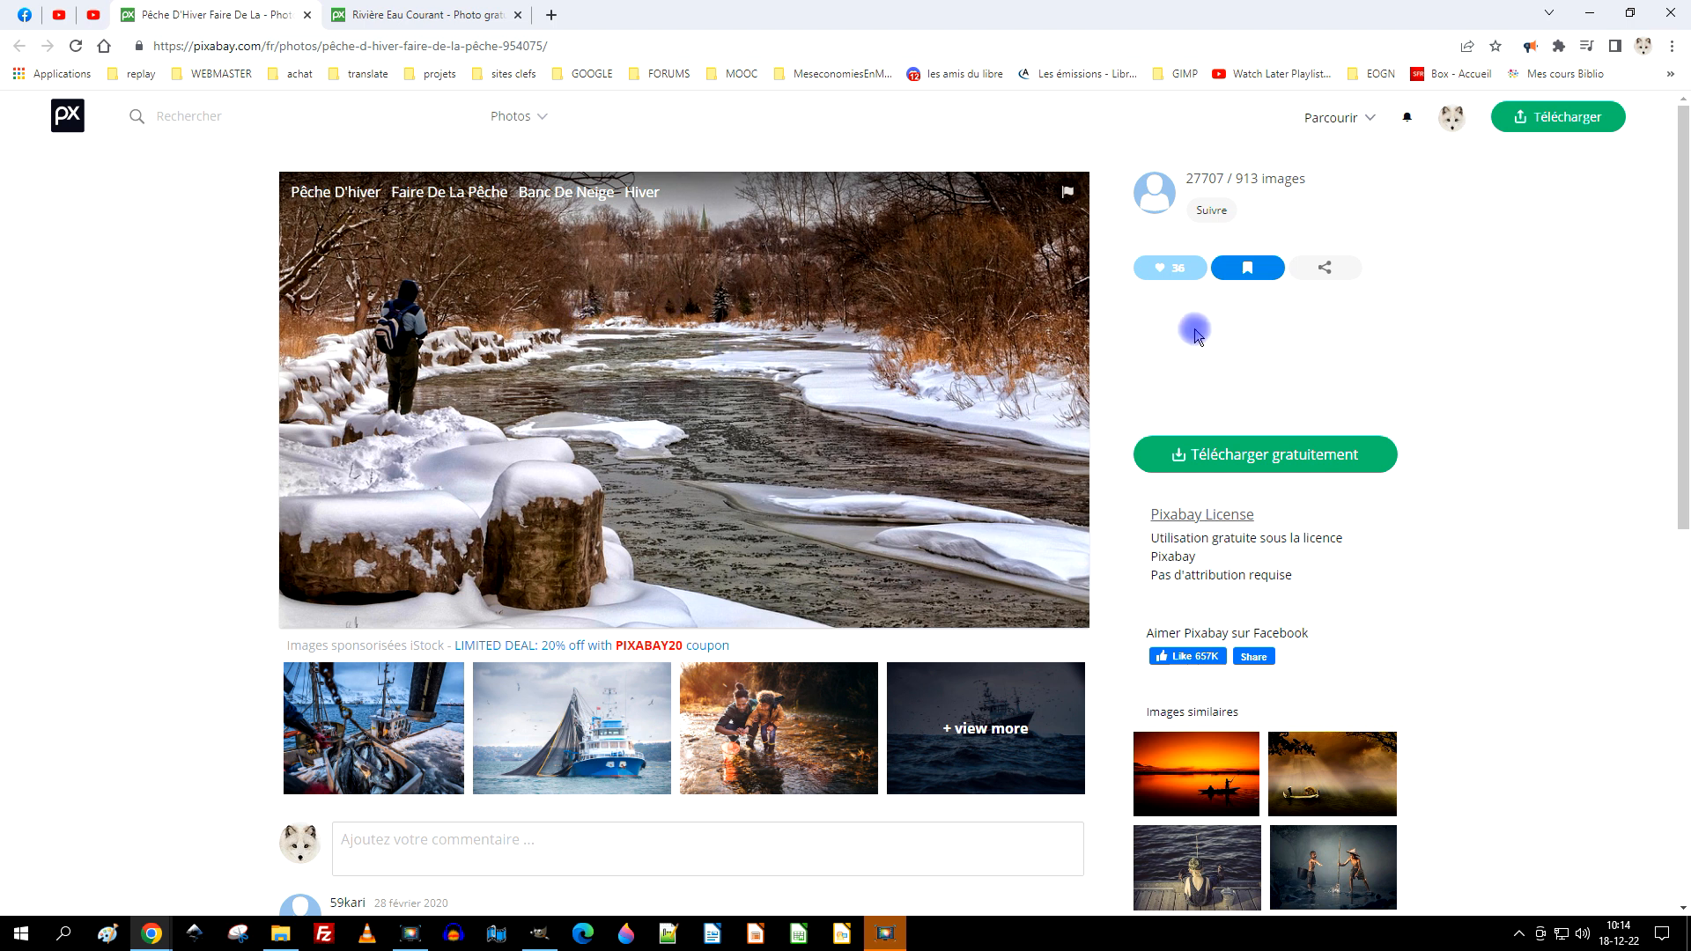
pyautogui.click(1246, 458)
pyautogui.click(1163, 558)
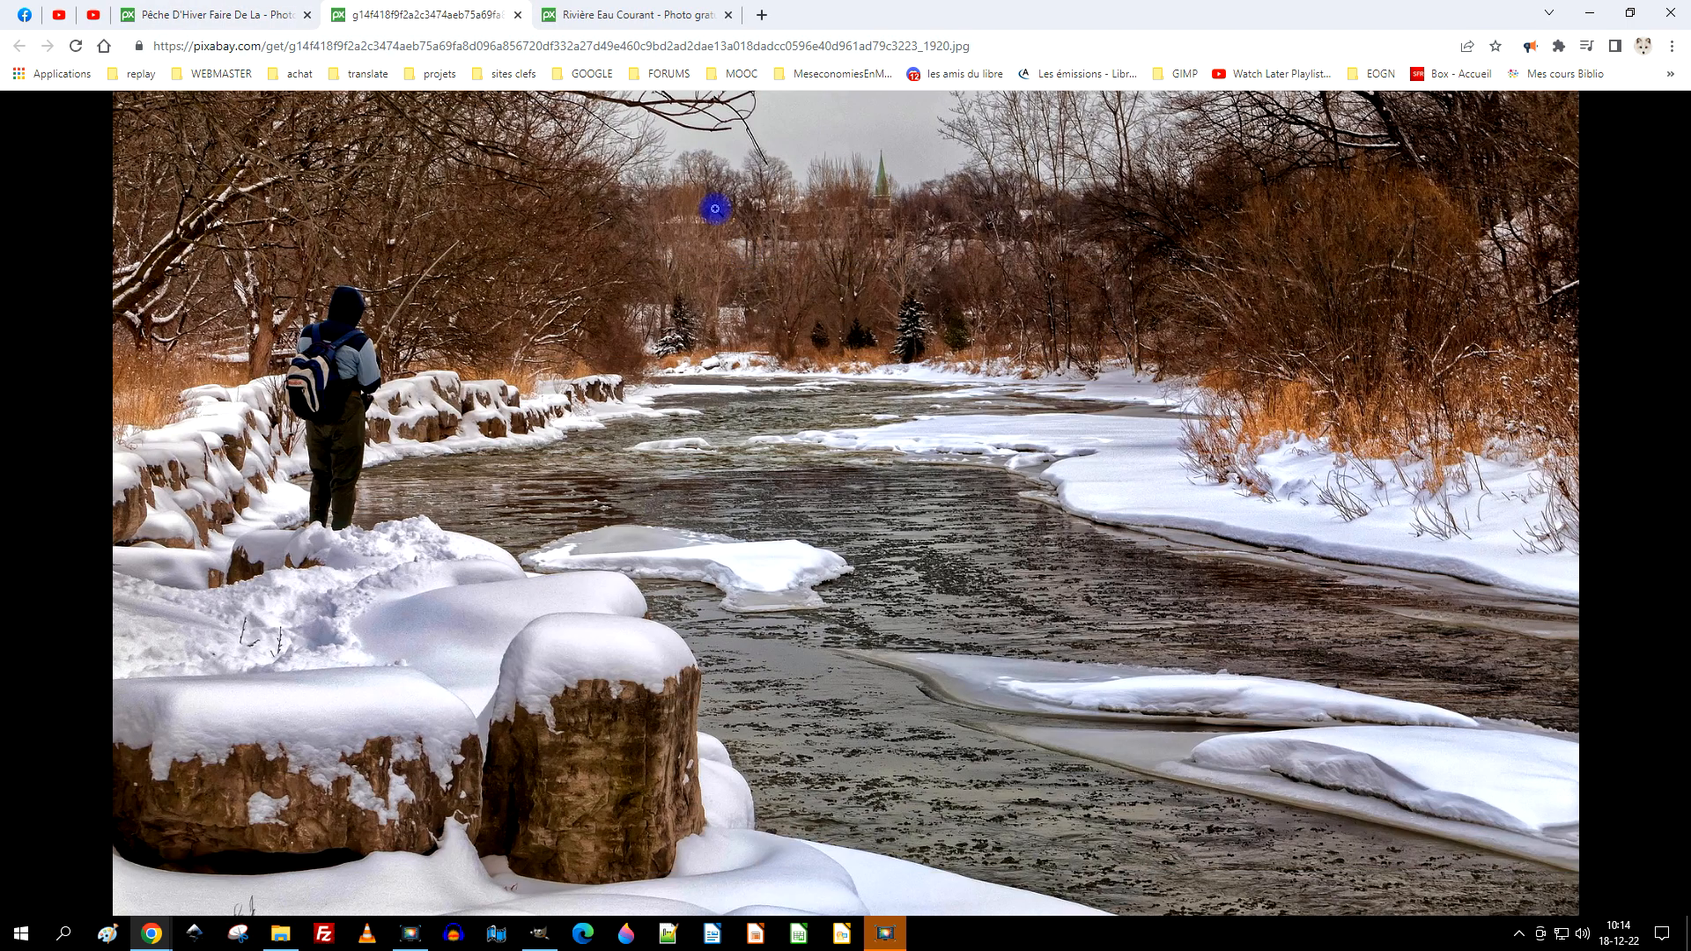
pyautogui.rightClick(715, 209)
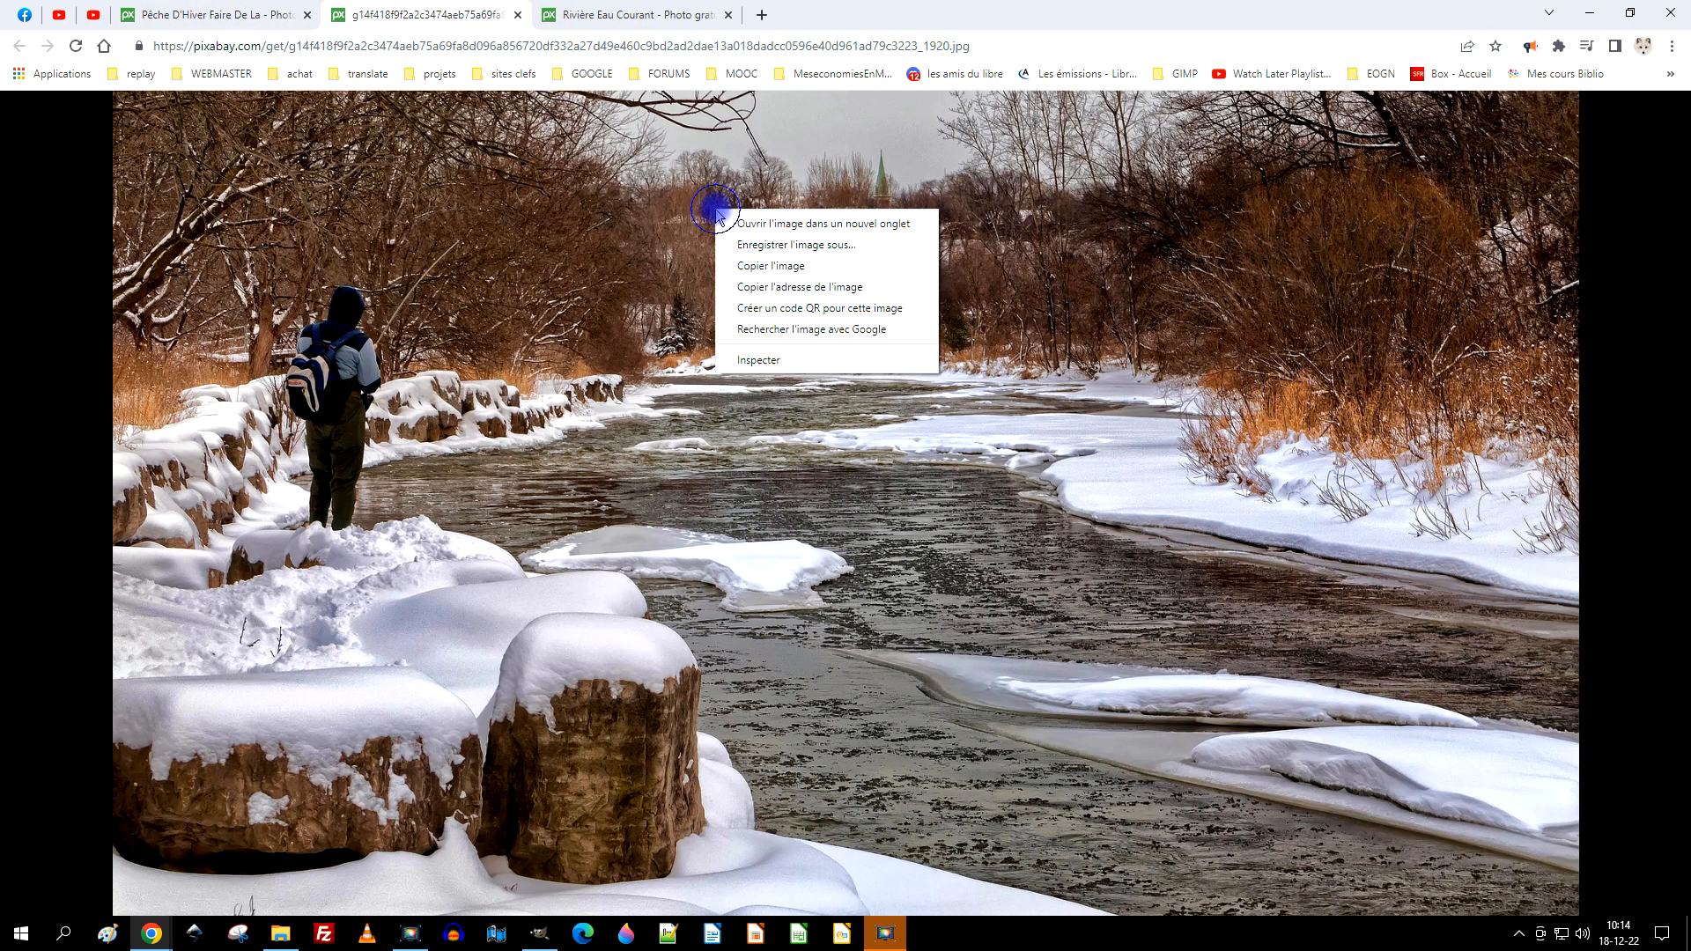
pyautogui.click(804, 271)
# Switch to GIMP and paste the copied winter fishing photo as a new image
pyautogui.click(558, 931)
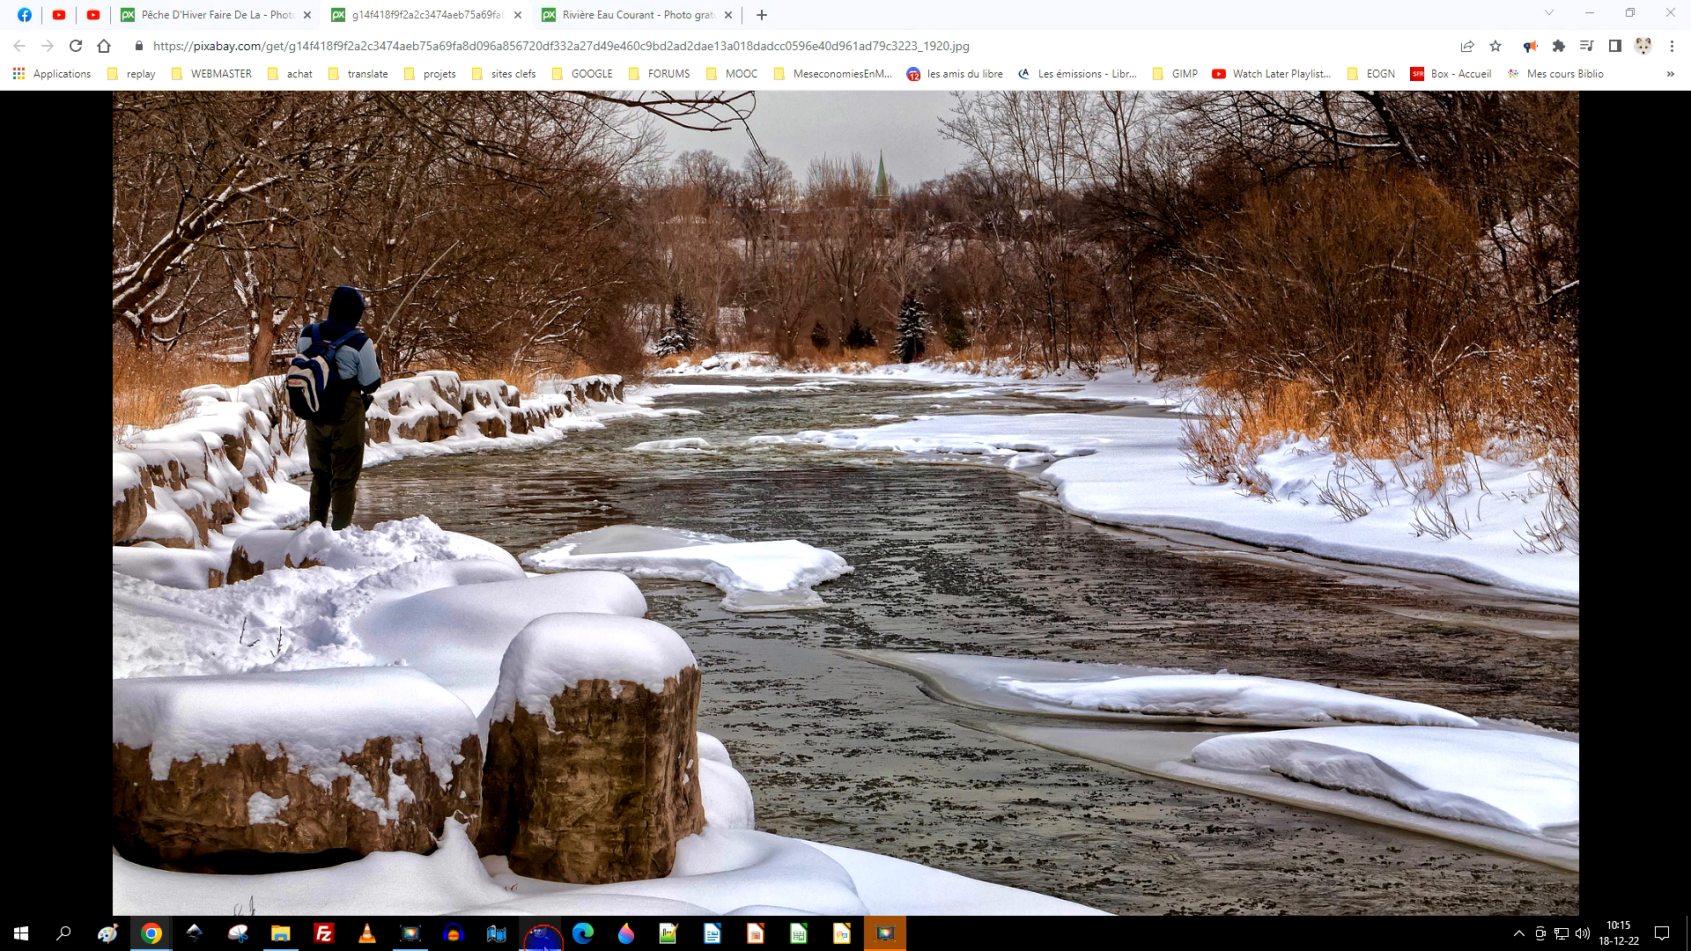
pyautogui.click(70, 33)
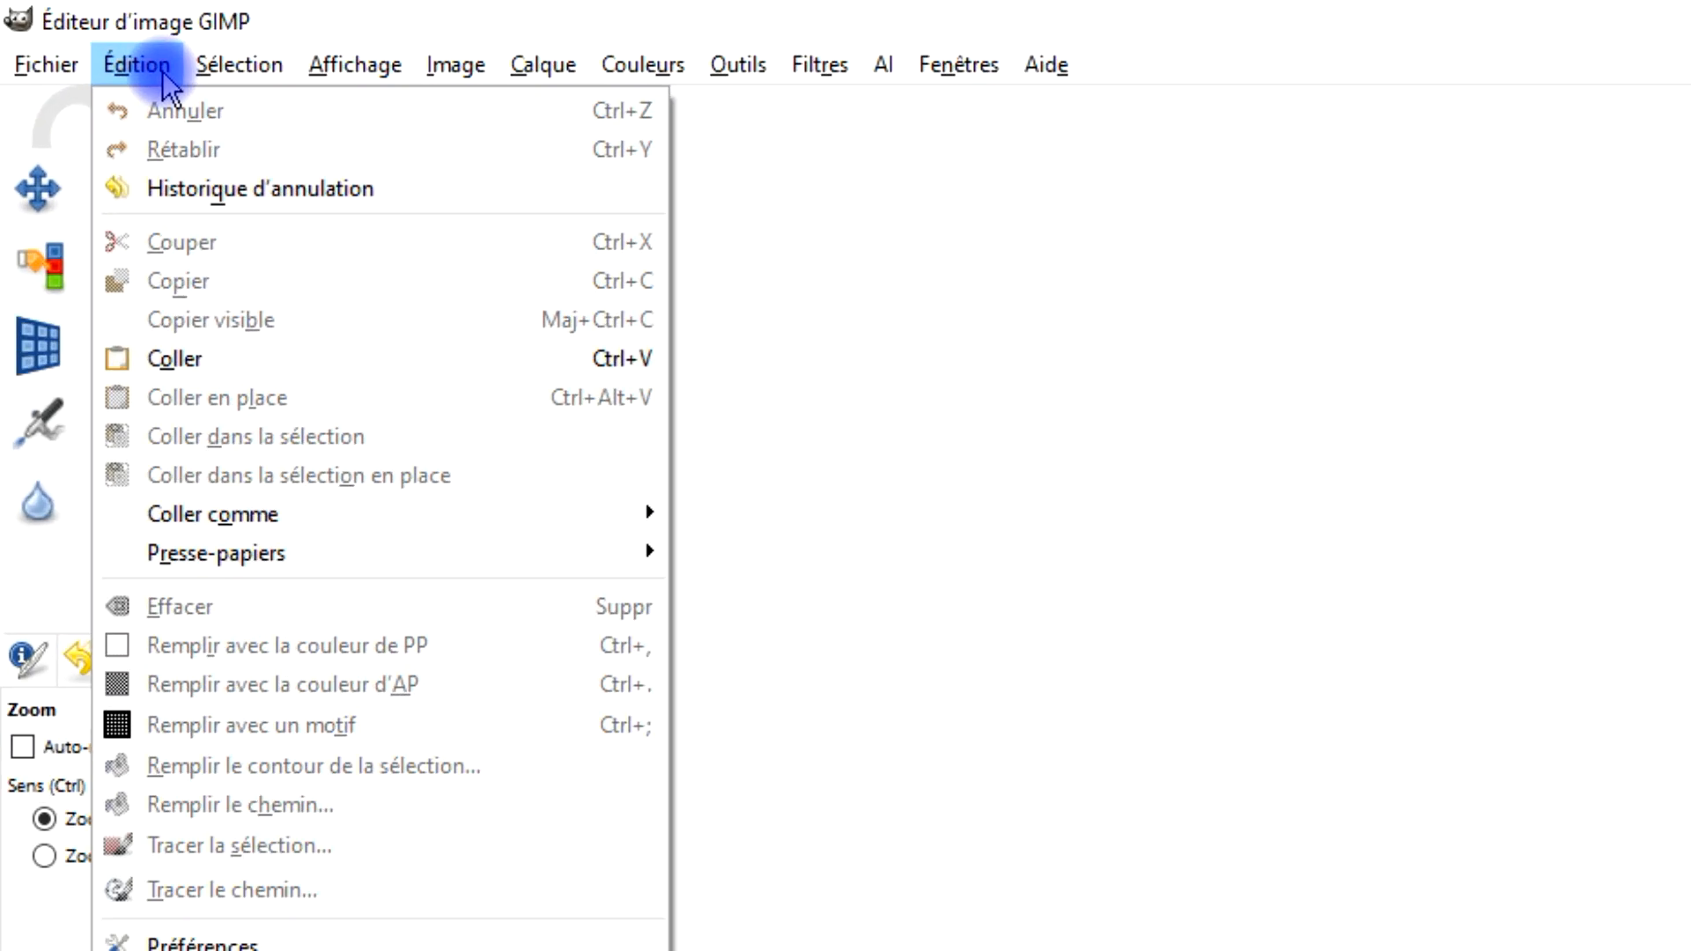
pyautogui.click(240, 366)
pyautogui.moveTo(1025, 505); pyautogui.dragTo(1068, 438)
pyautogui.scroll(-1, 864, 351)
pyautogui.moveTo(992, 364); pyautogui.dragTo(939, 321)
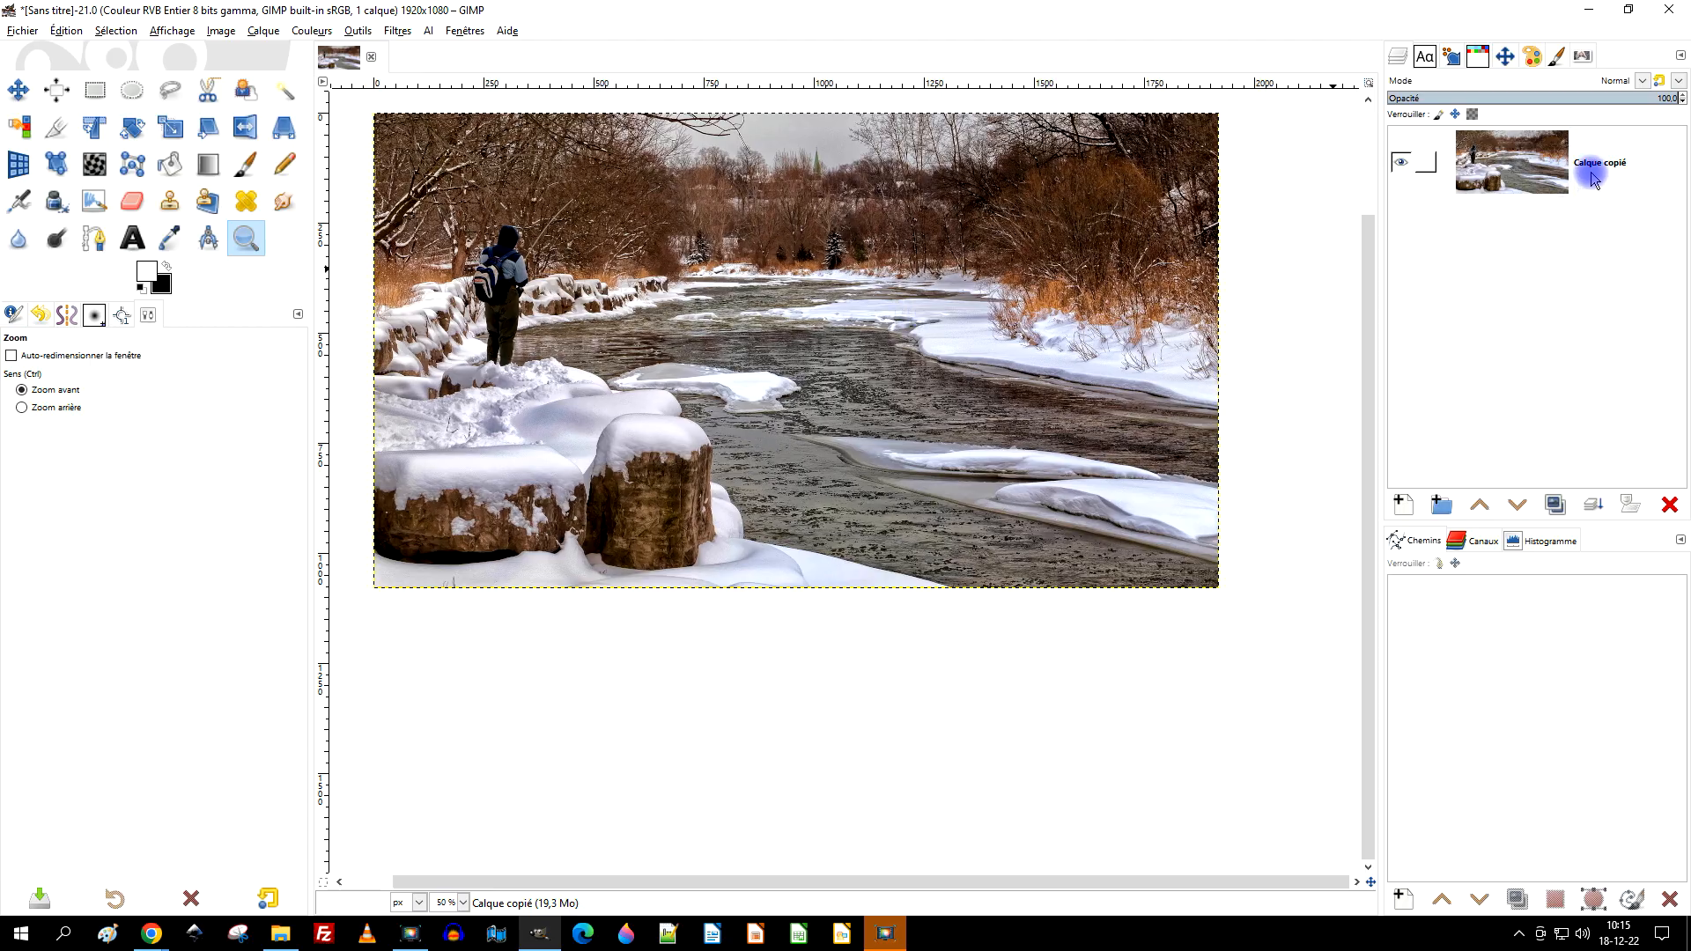
# Rename the winter photo's layer as "arrière-plan"
pyautogui.doubleClick(1594, 164)
pyautogui.write('arrière')
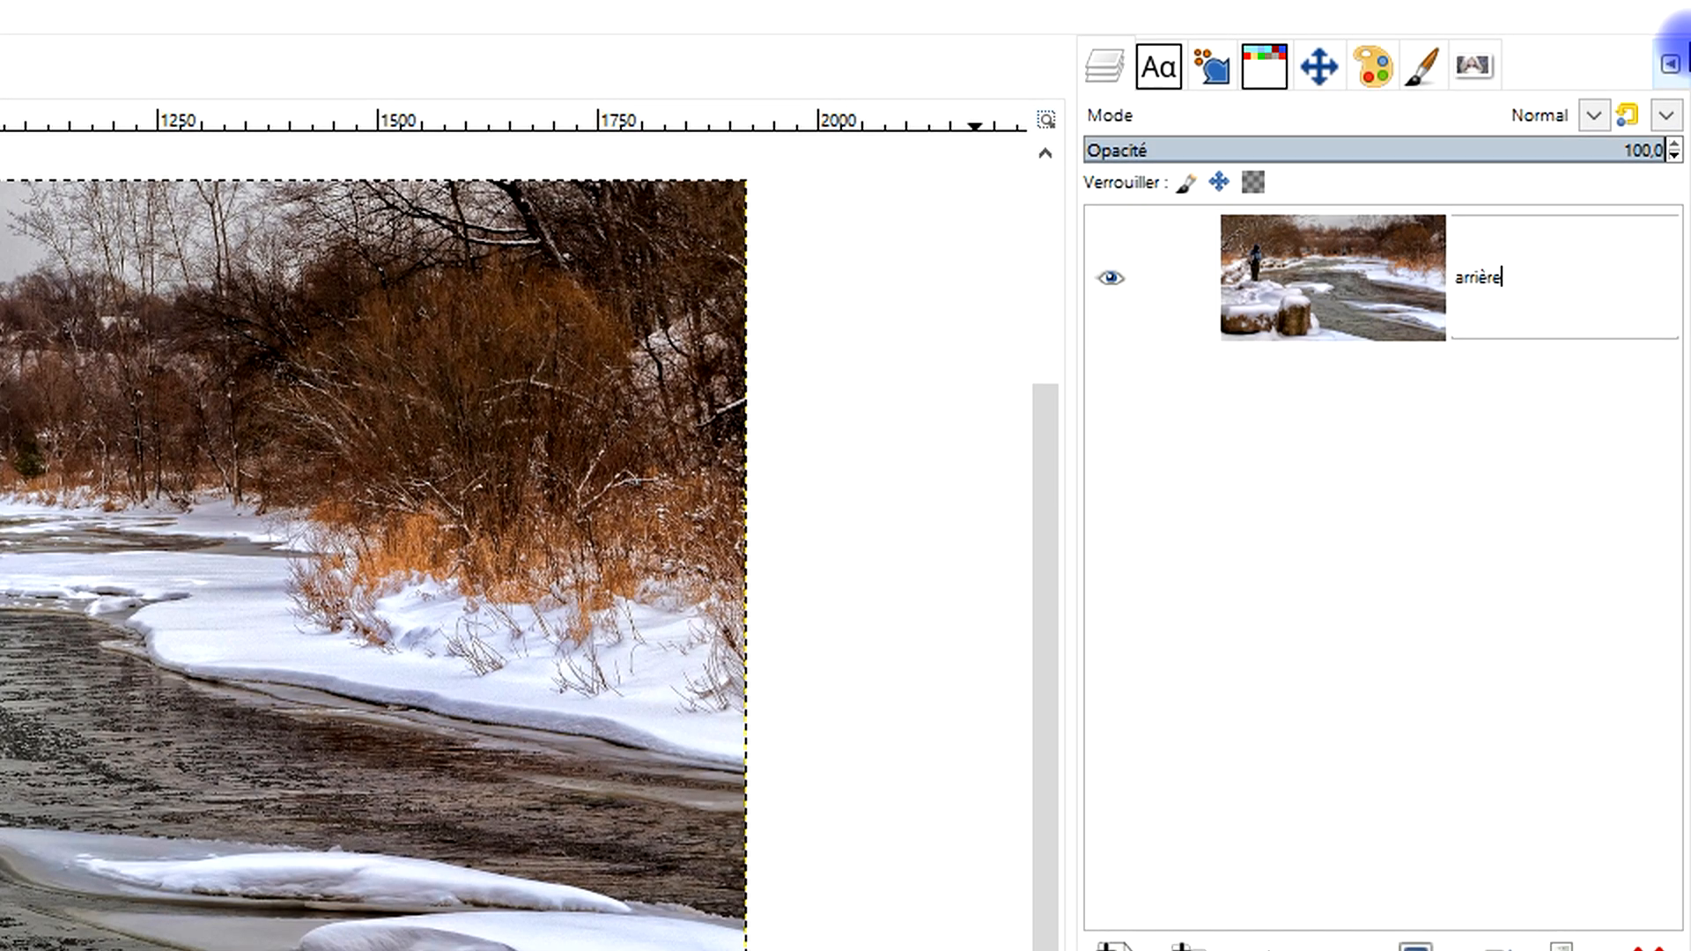
pyautogui.write('-pla')
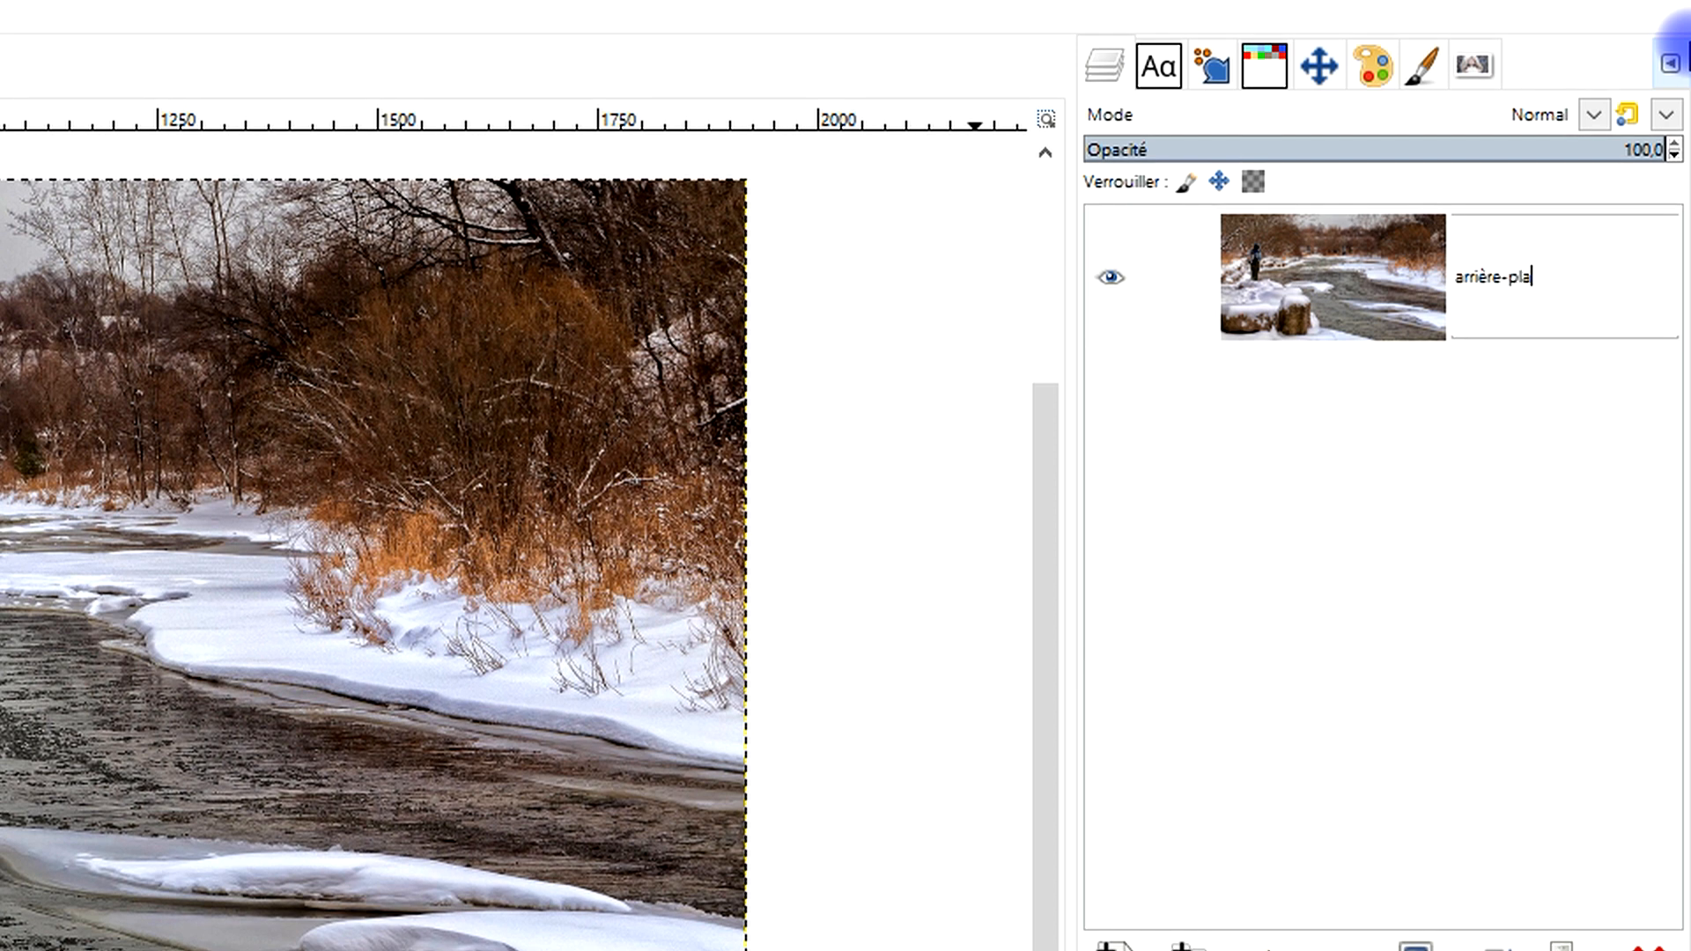
pyautogui.write('n')
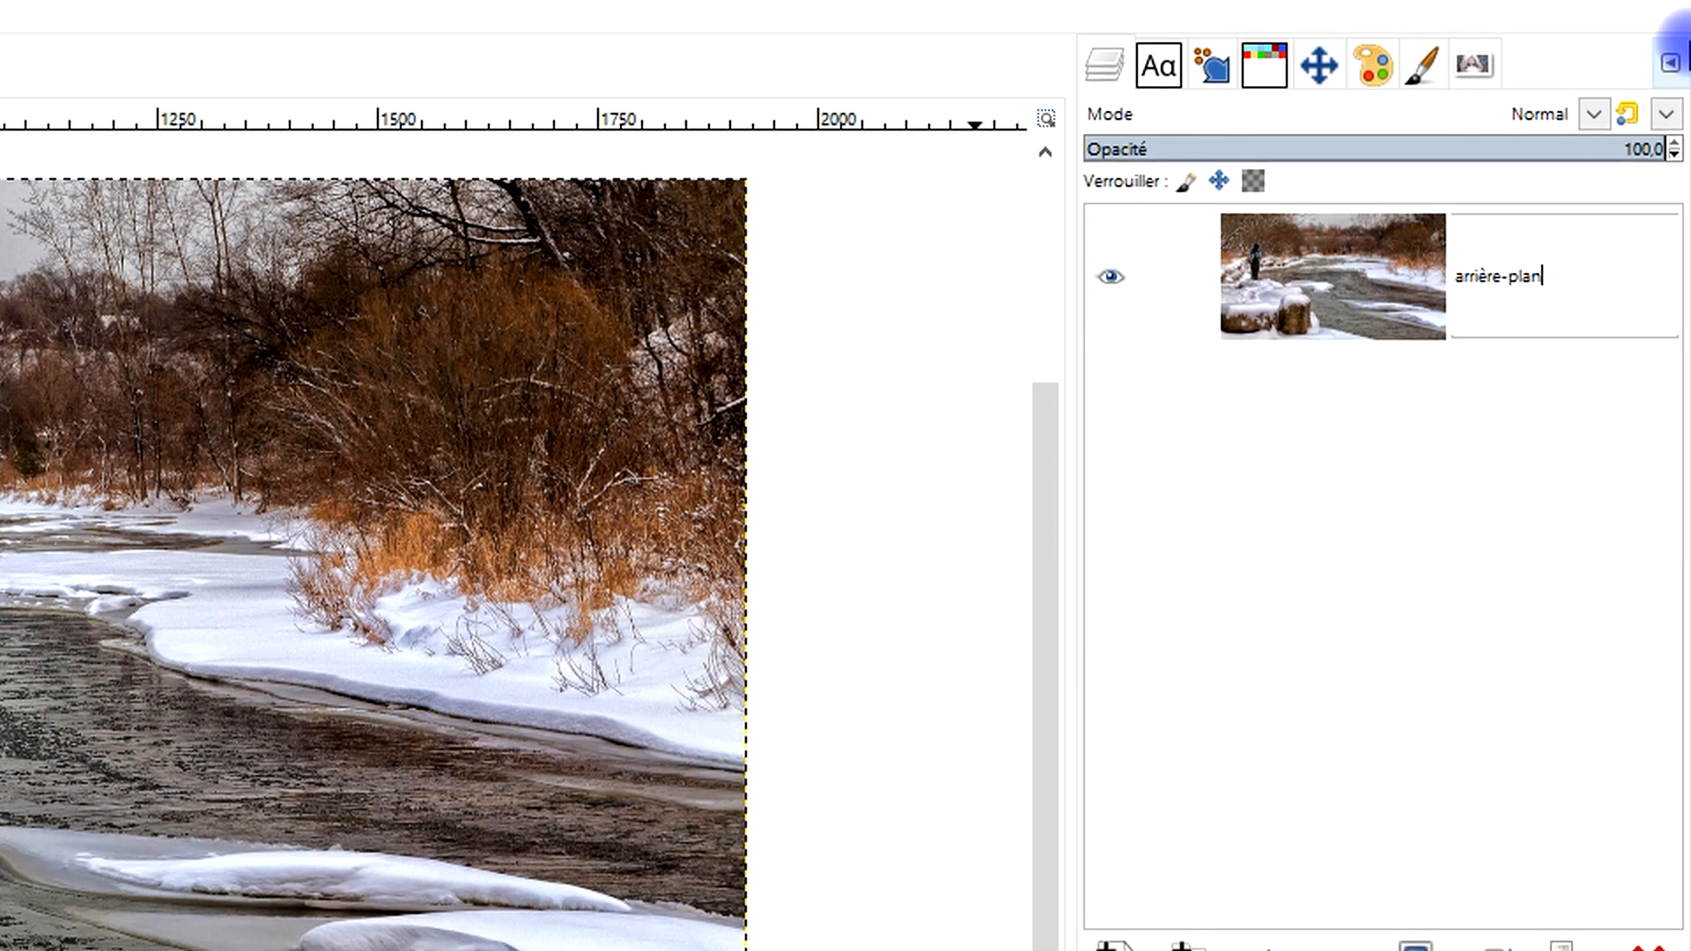
pyautogui.press('Return')
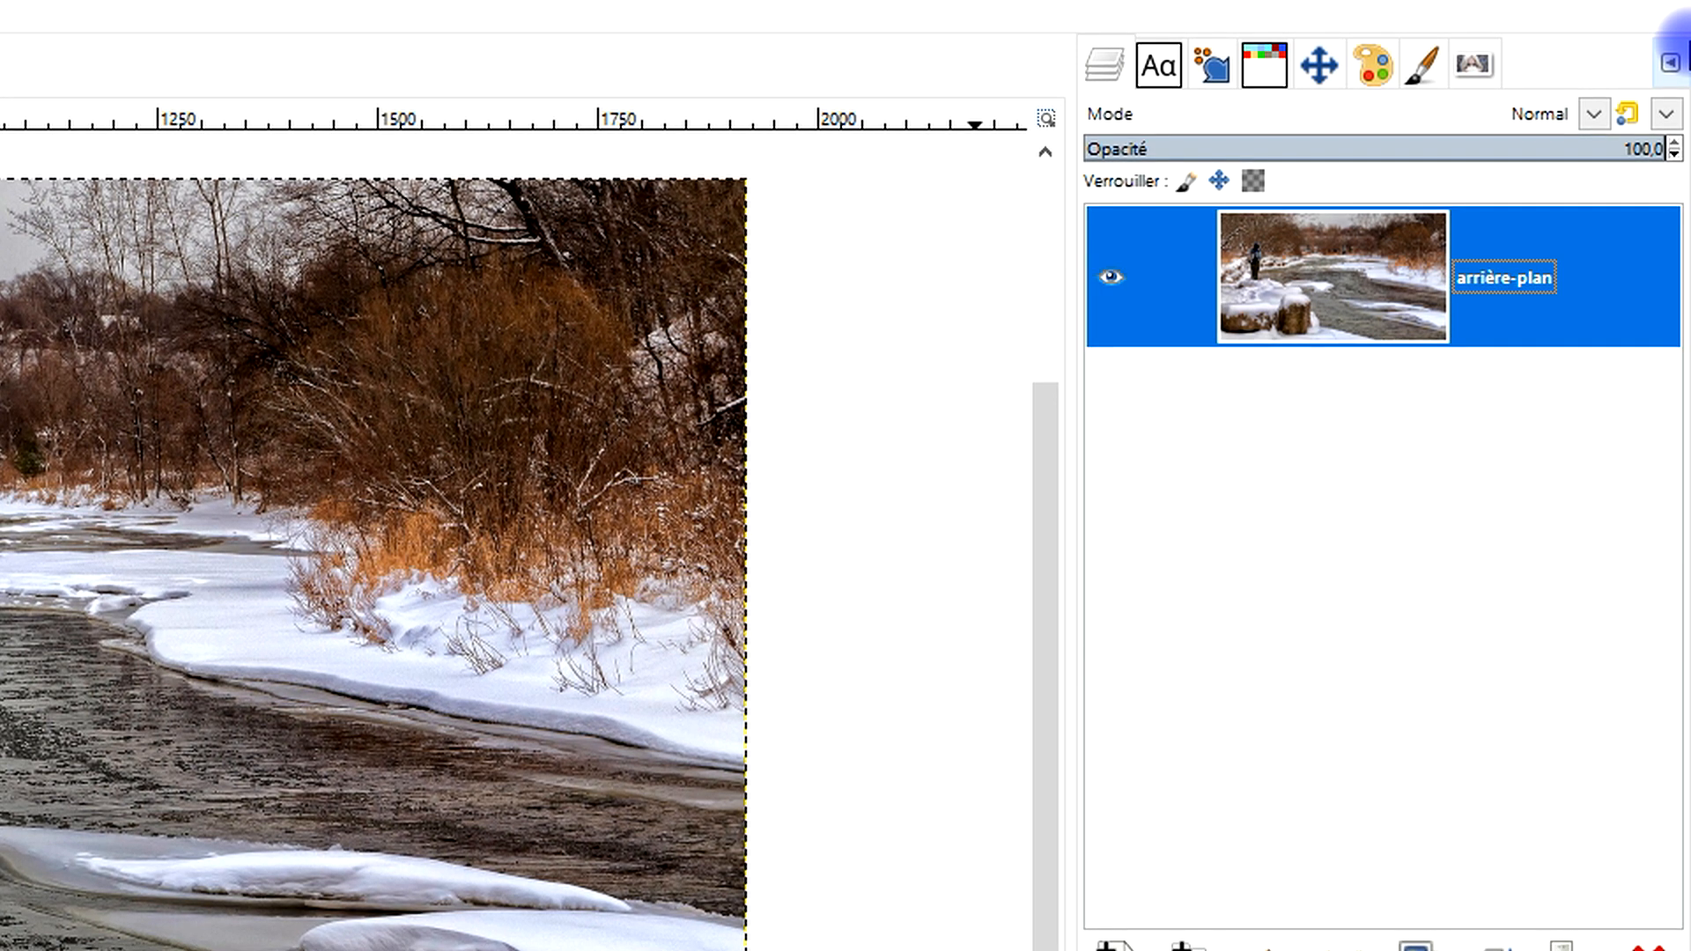
# Enlarge the layer preview thumbnails and widen the dock that holds the layer list
pyautogui.click(1662, 57)
pyautogui.moveTo(1449, 313)
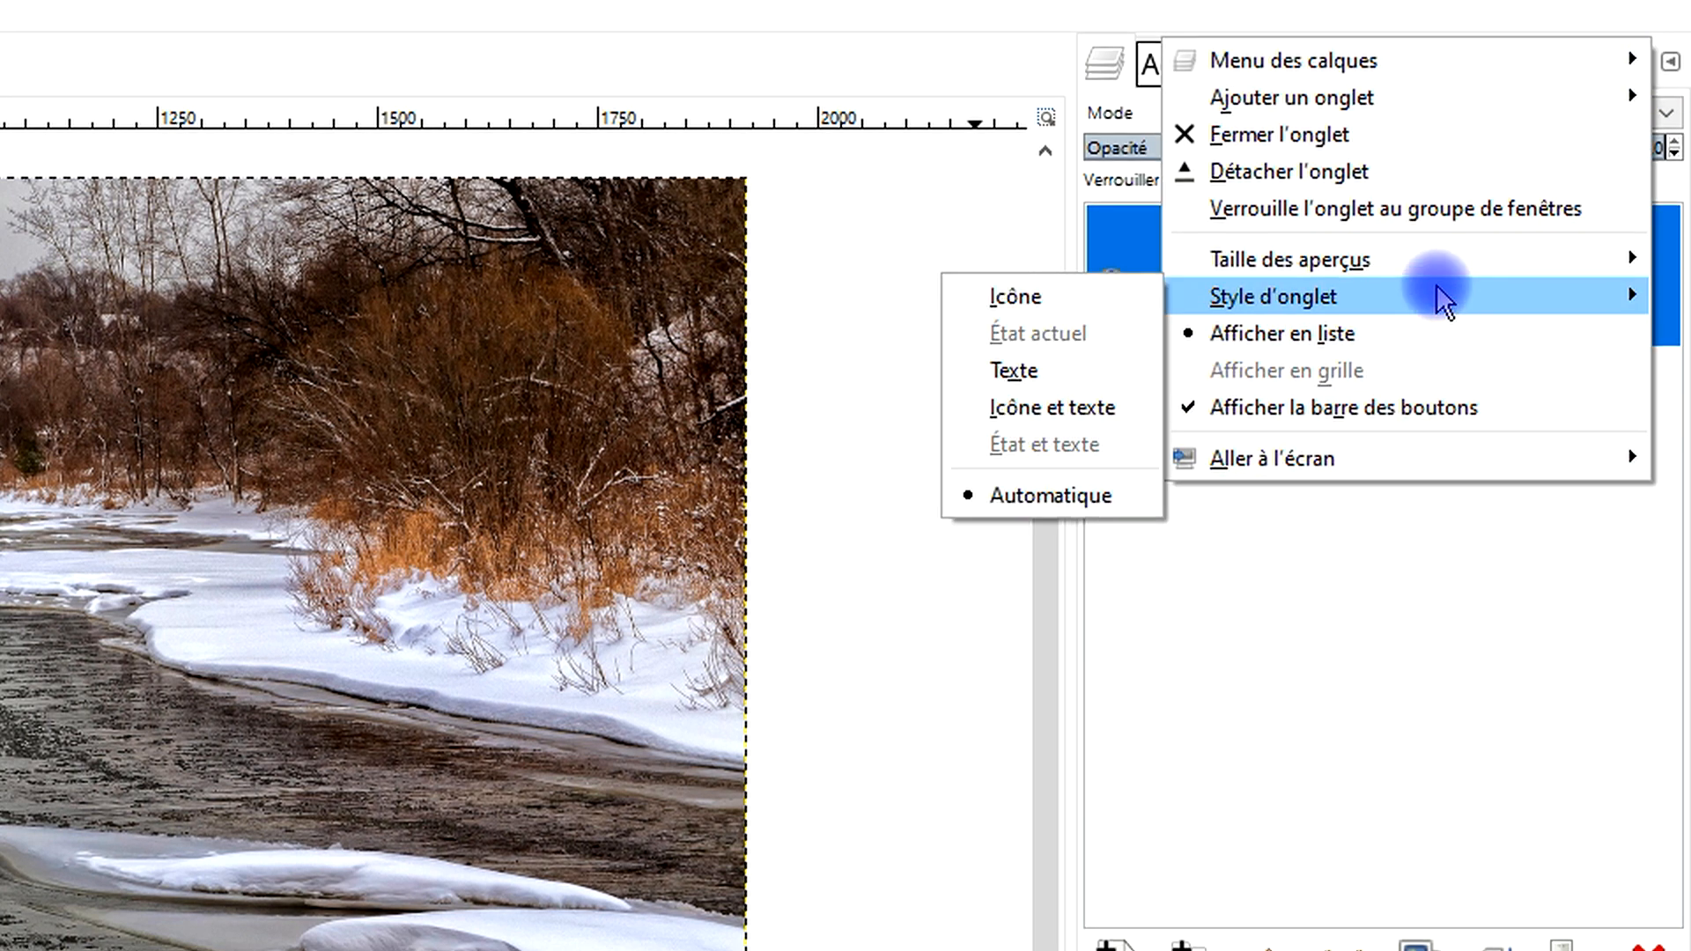
pyautogui.moveTo(1435, 261)
pyautogui.click(1086, 516)
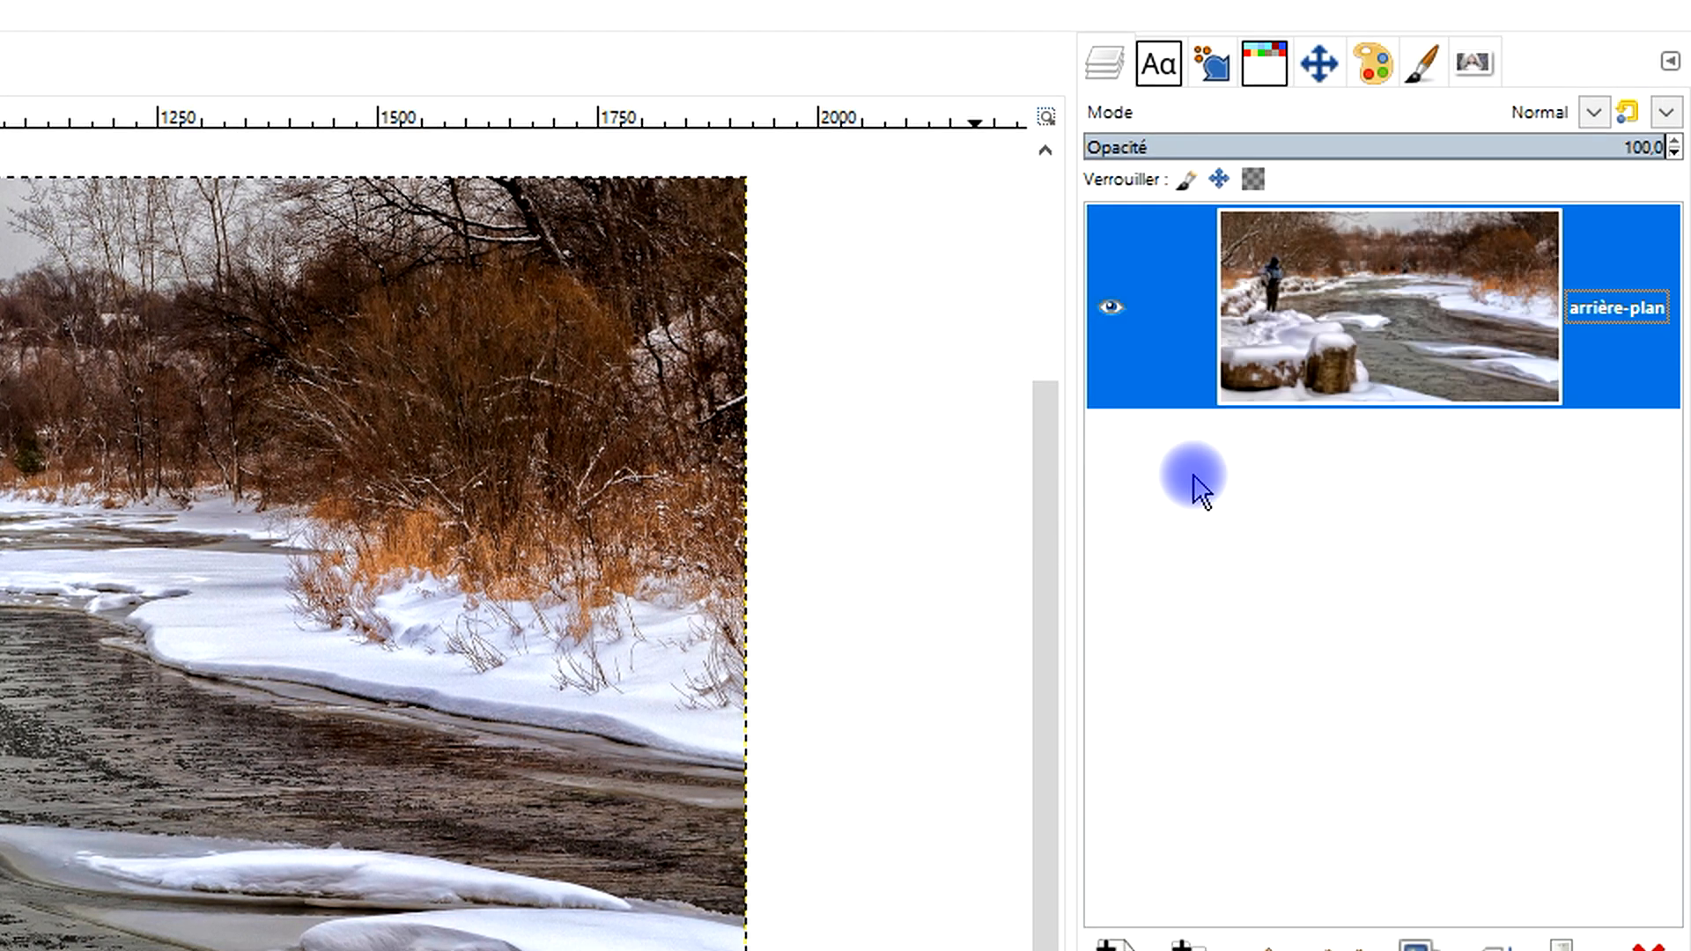
pyautogui.moveTo(1072, 584); pyautogui.dragTo(877, 591)
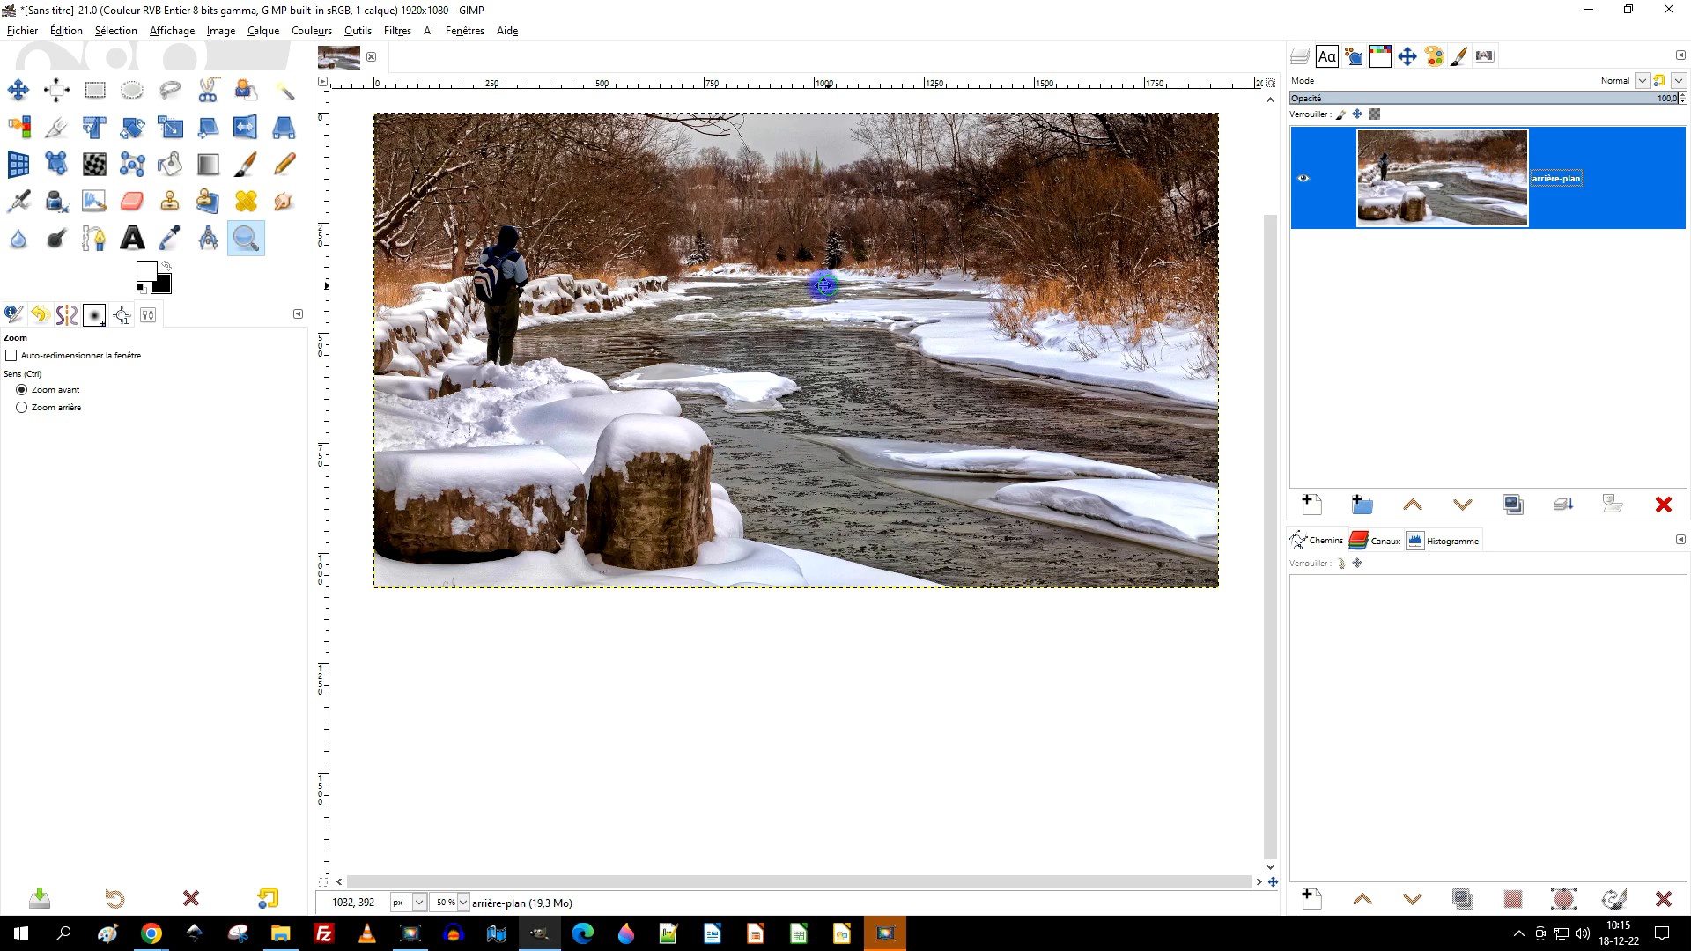
pyautogui.moveTo(823, 286); pyautogui.dragTo(815, 282)
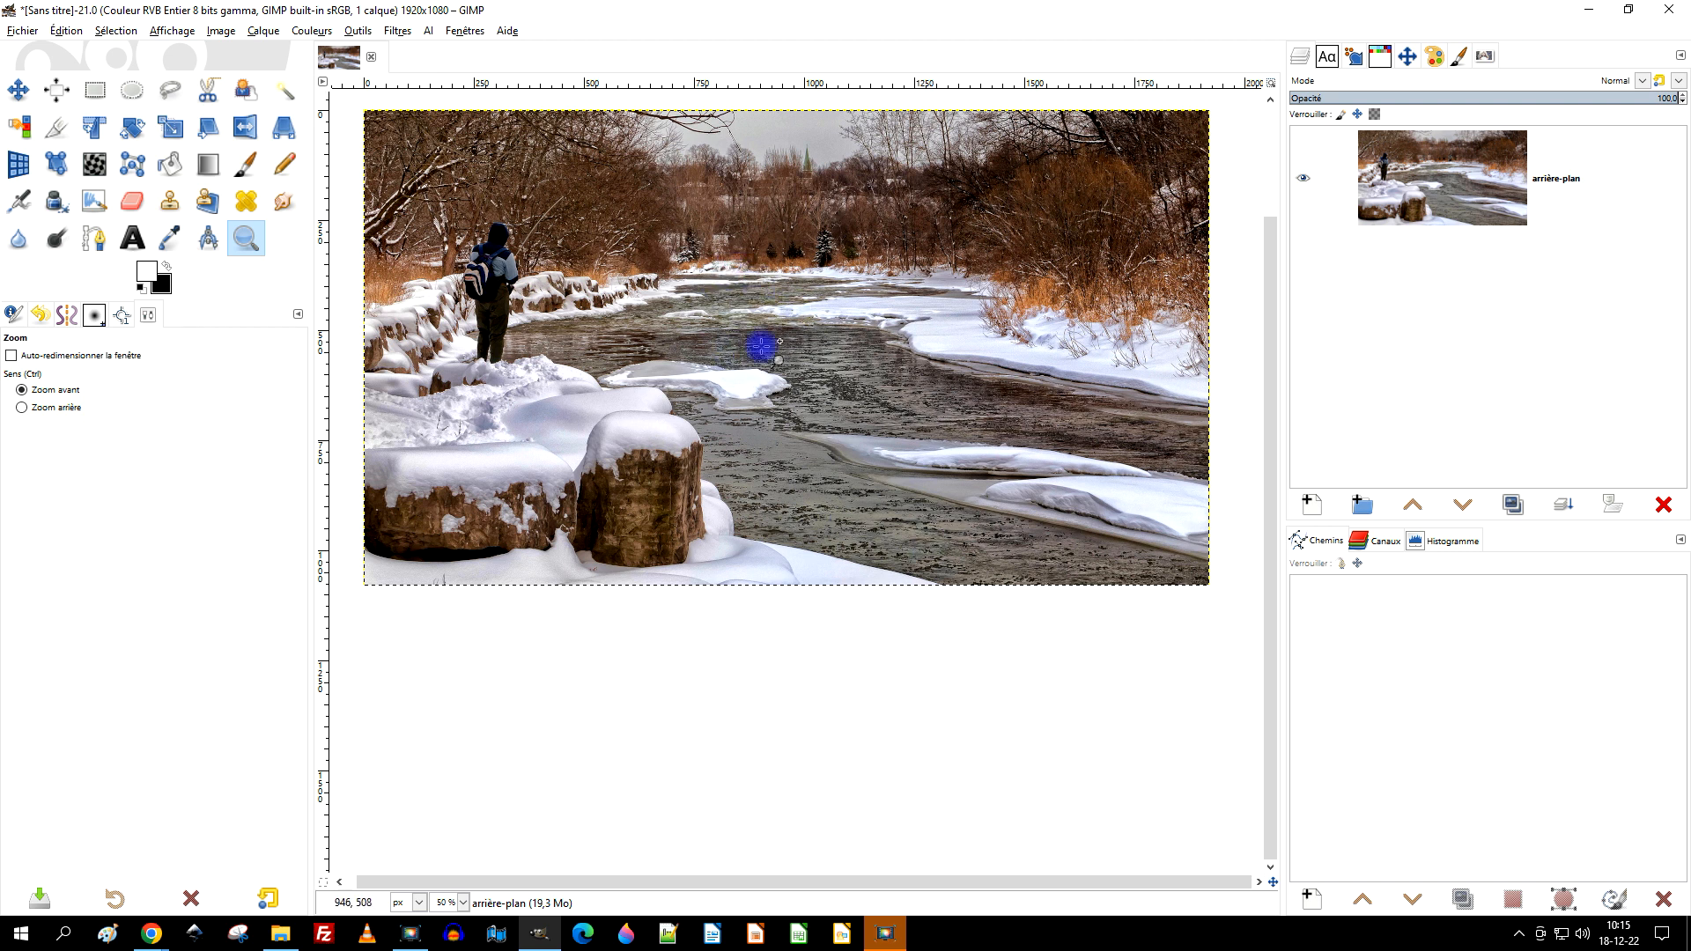
# Switch to the browser, open the rushing river photo at 1920×1280 and copy the image
pyautogui.click(1580, 14)
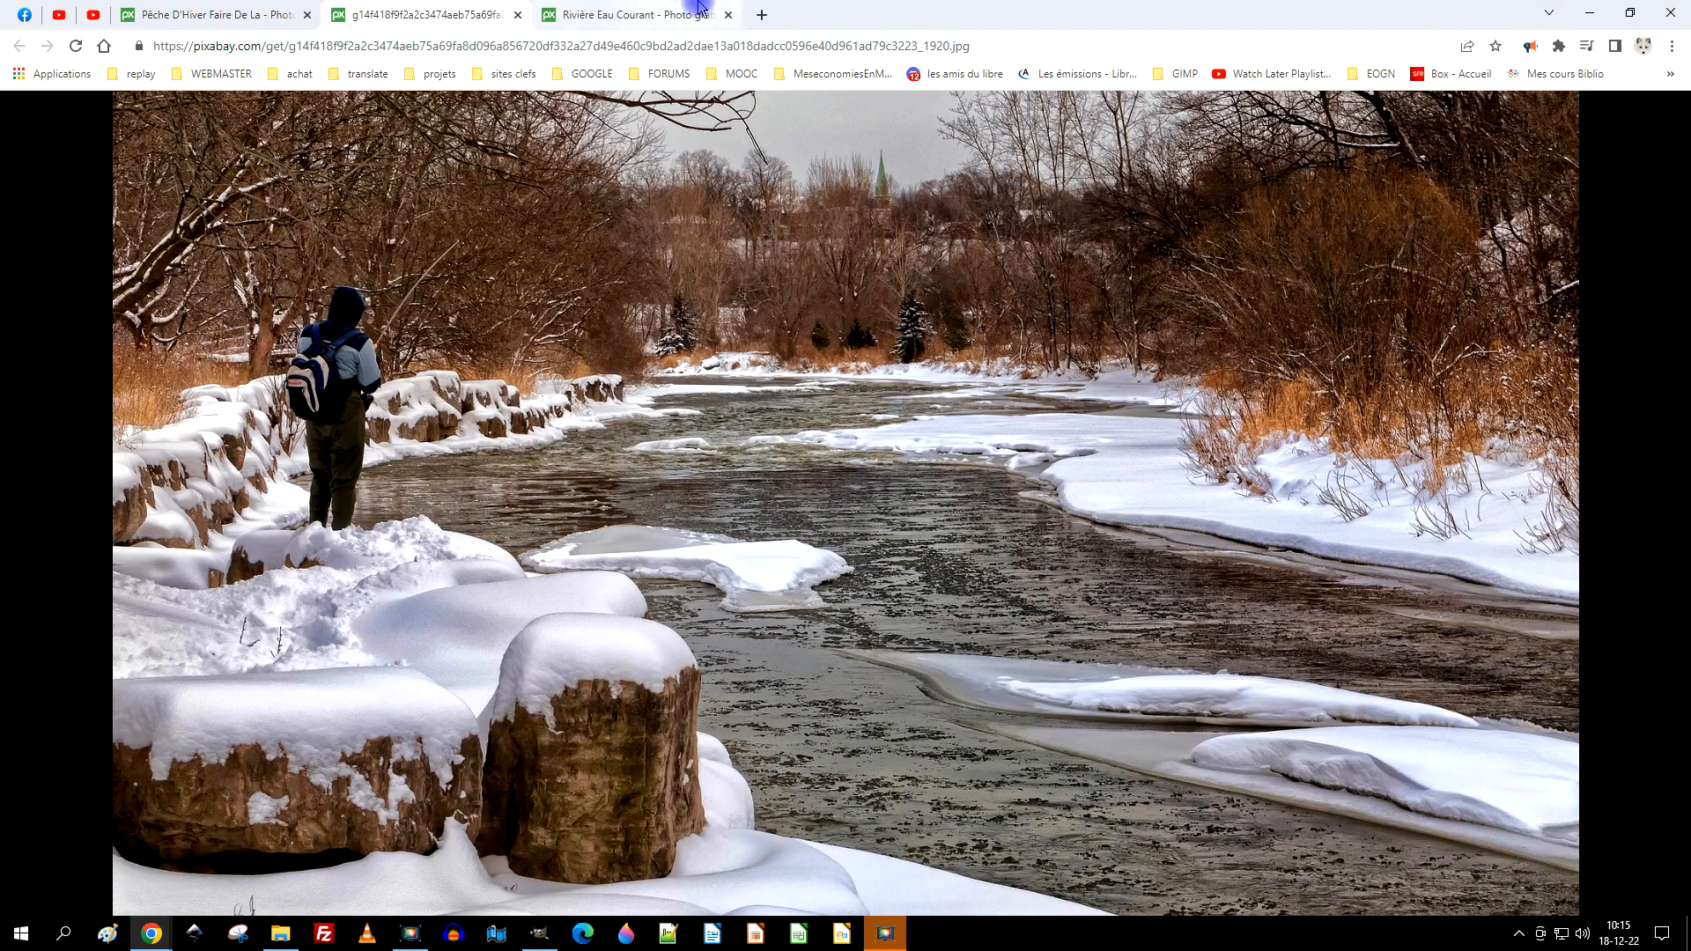
pyautogui.click(581, 15)
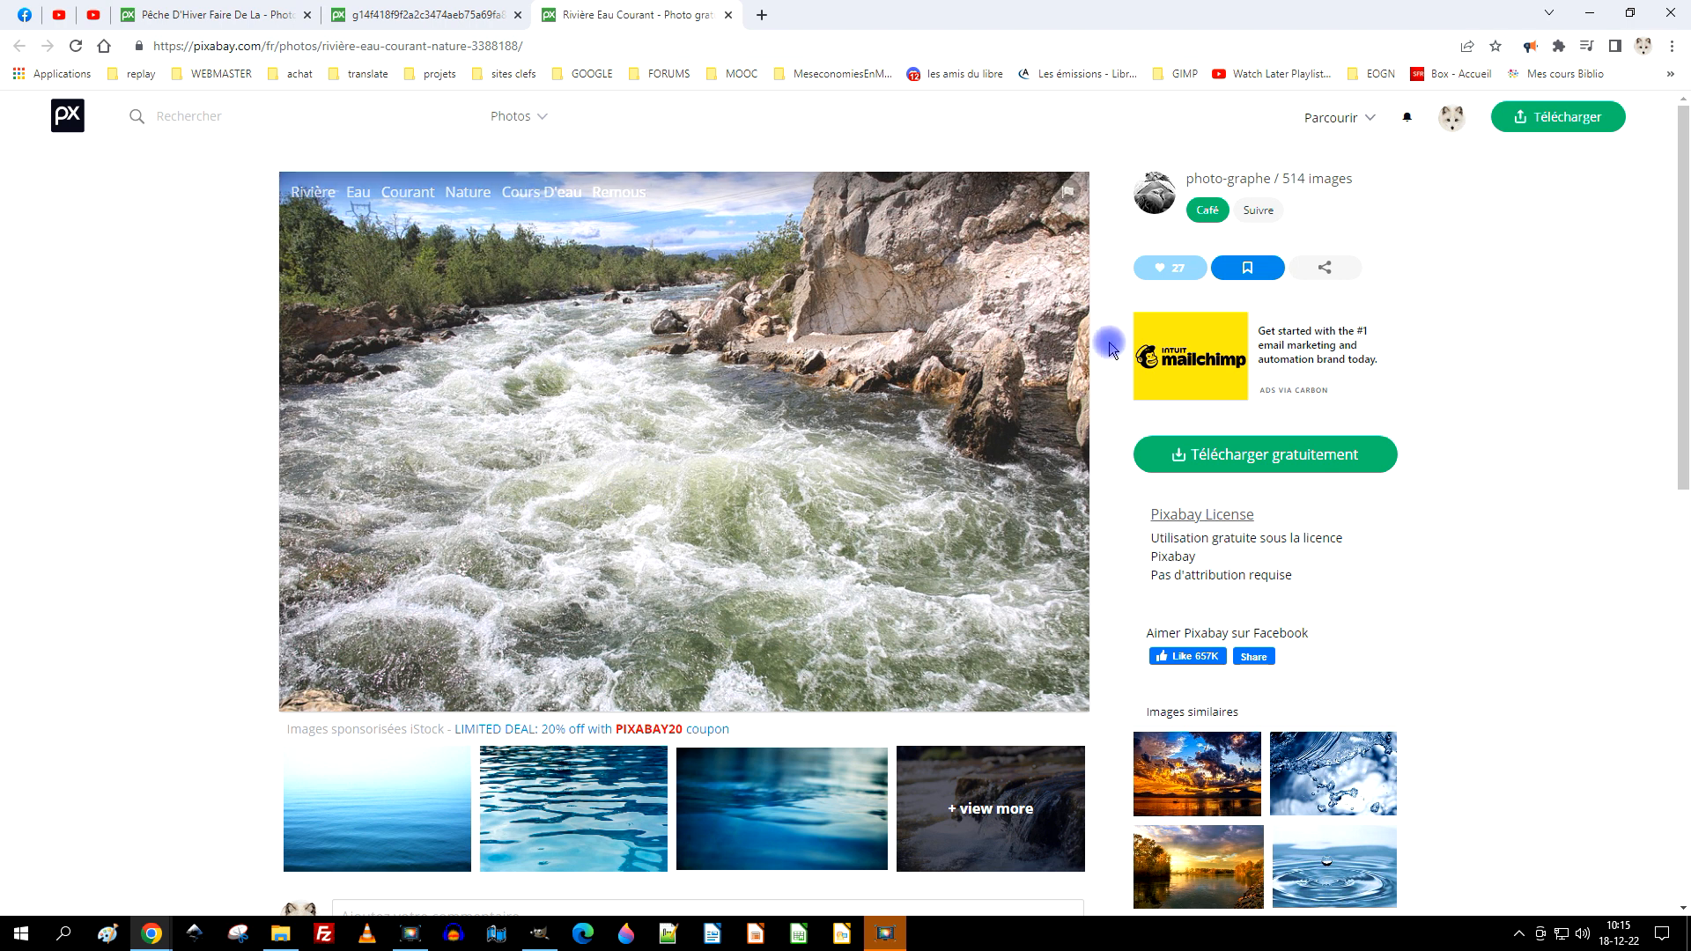
pyautogui.click(1193, 462)
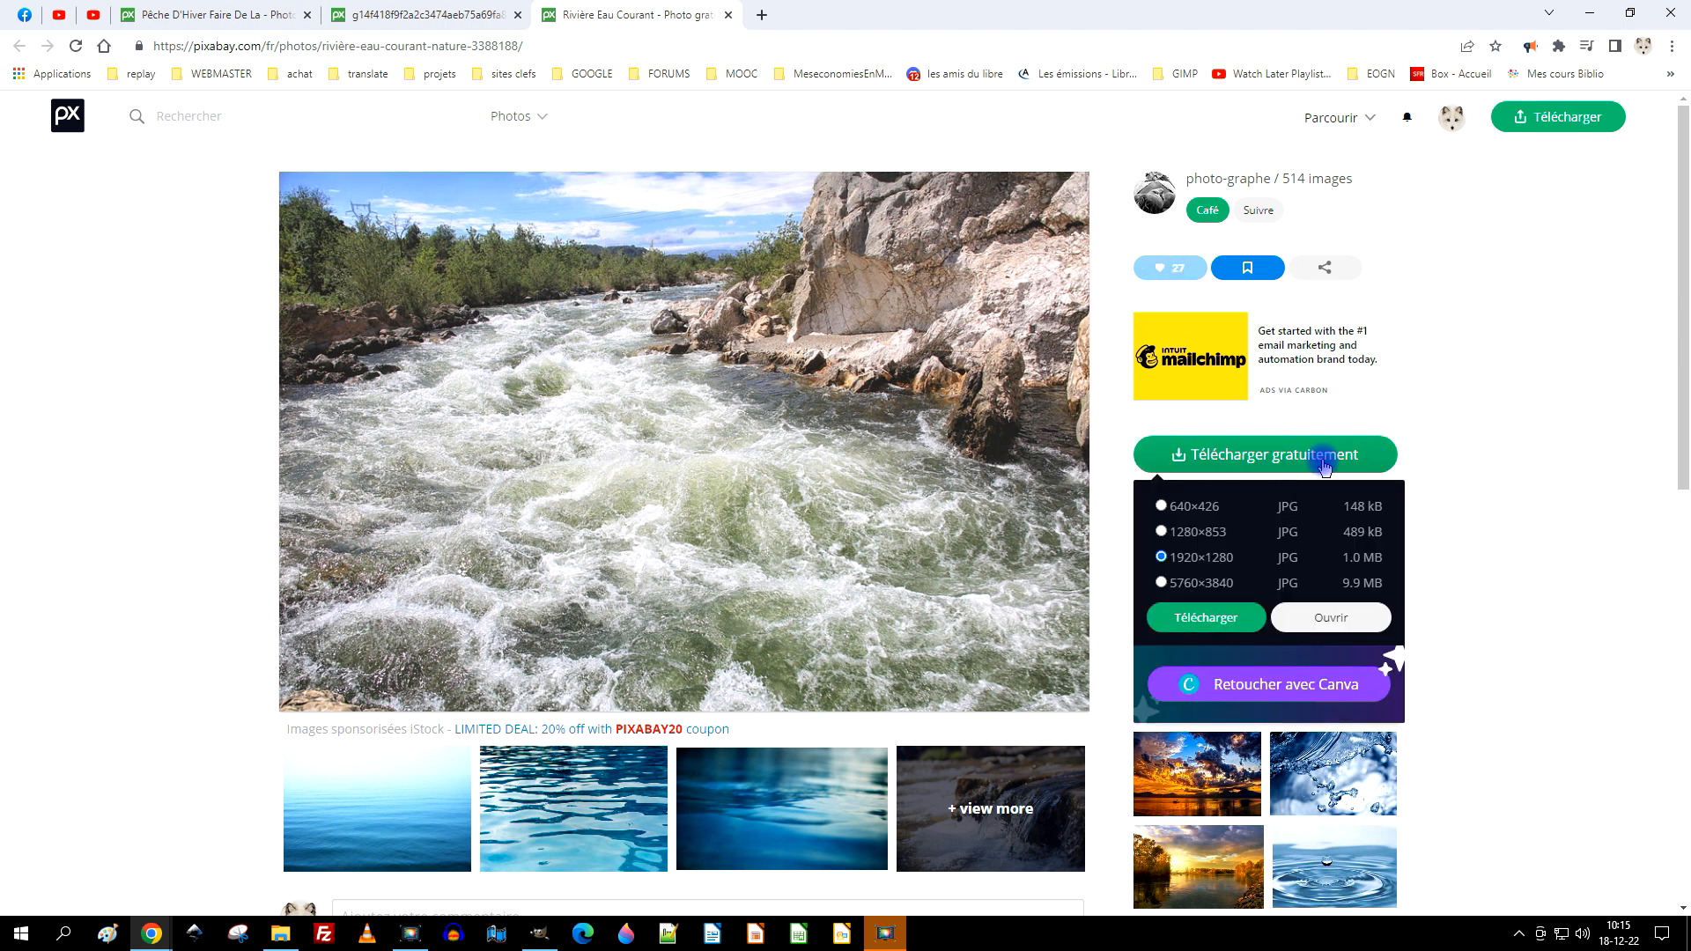
pyautogui.click(1316, 634)
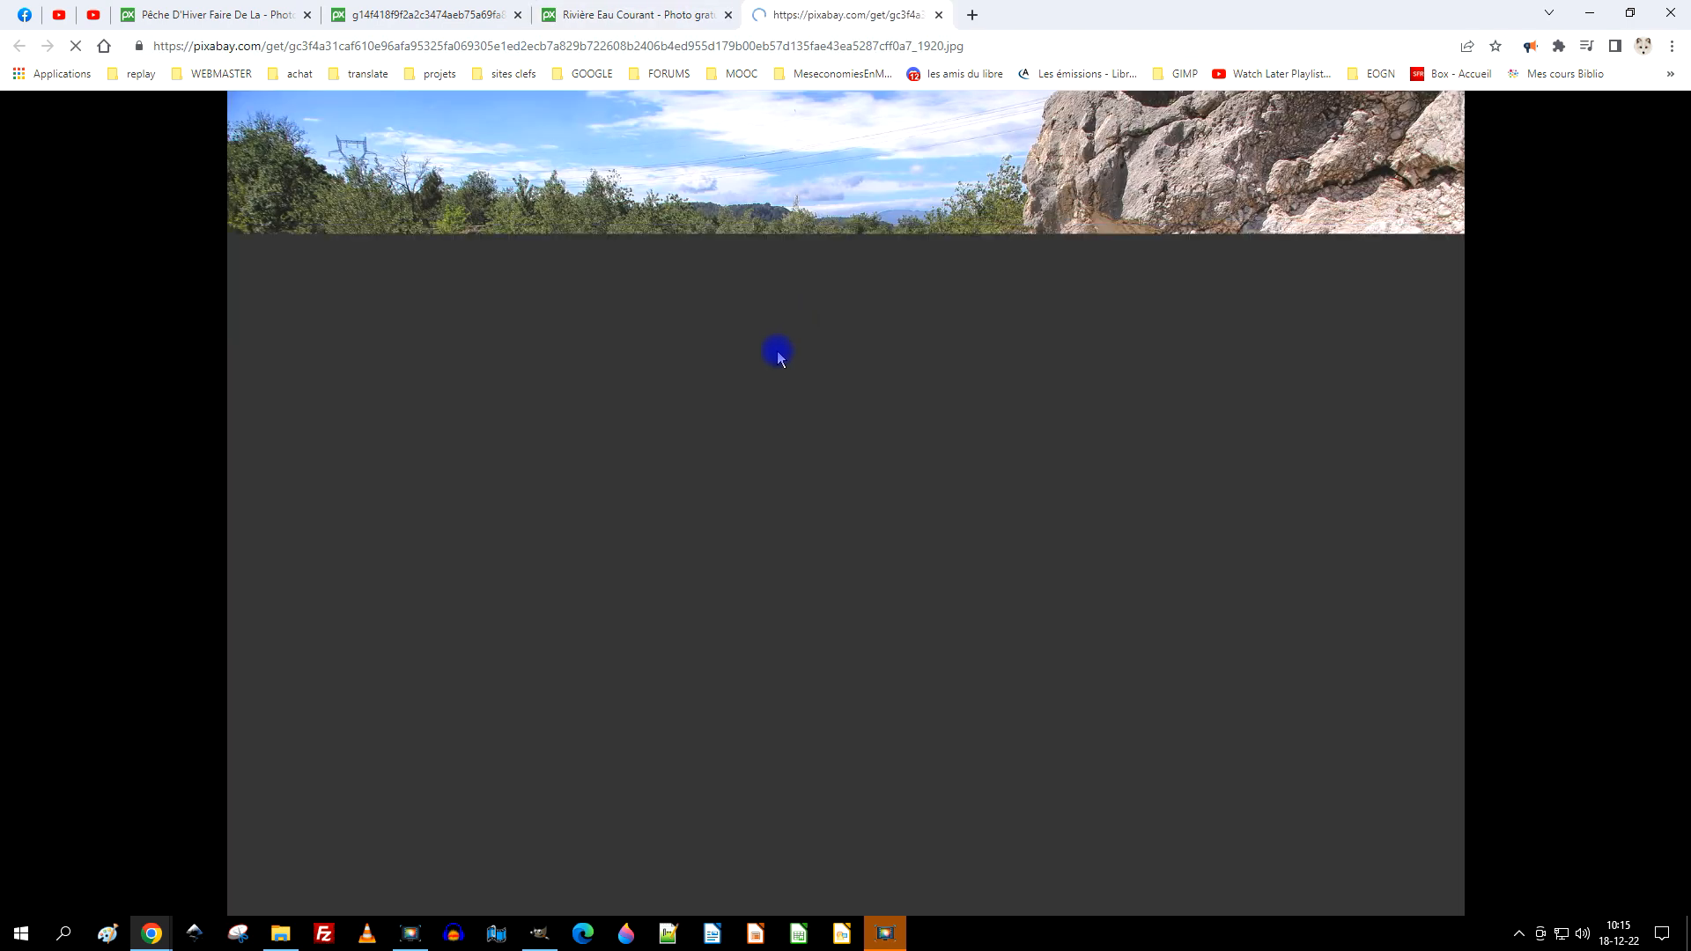
pyautogui.rightClick(744, 197)
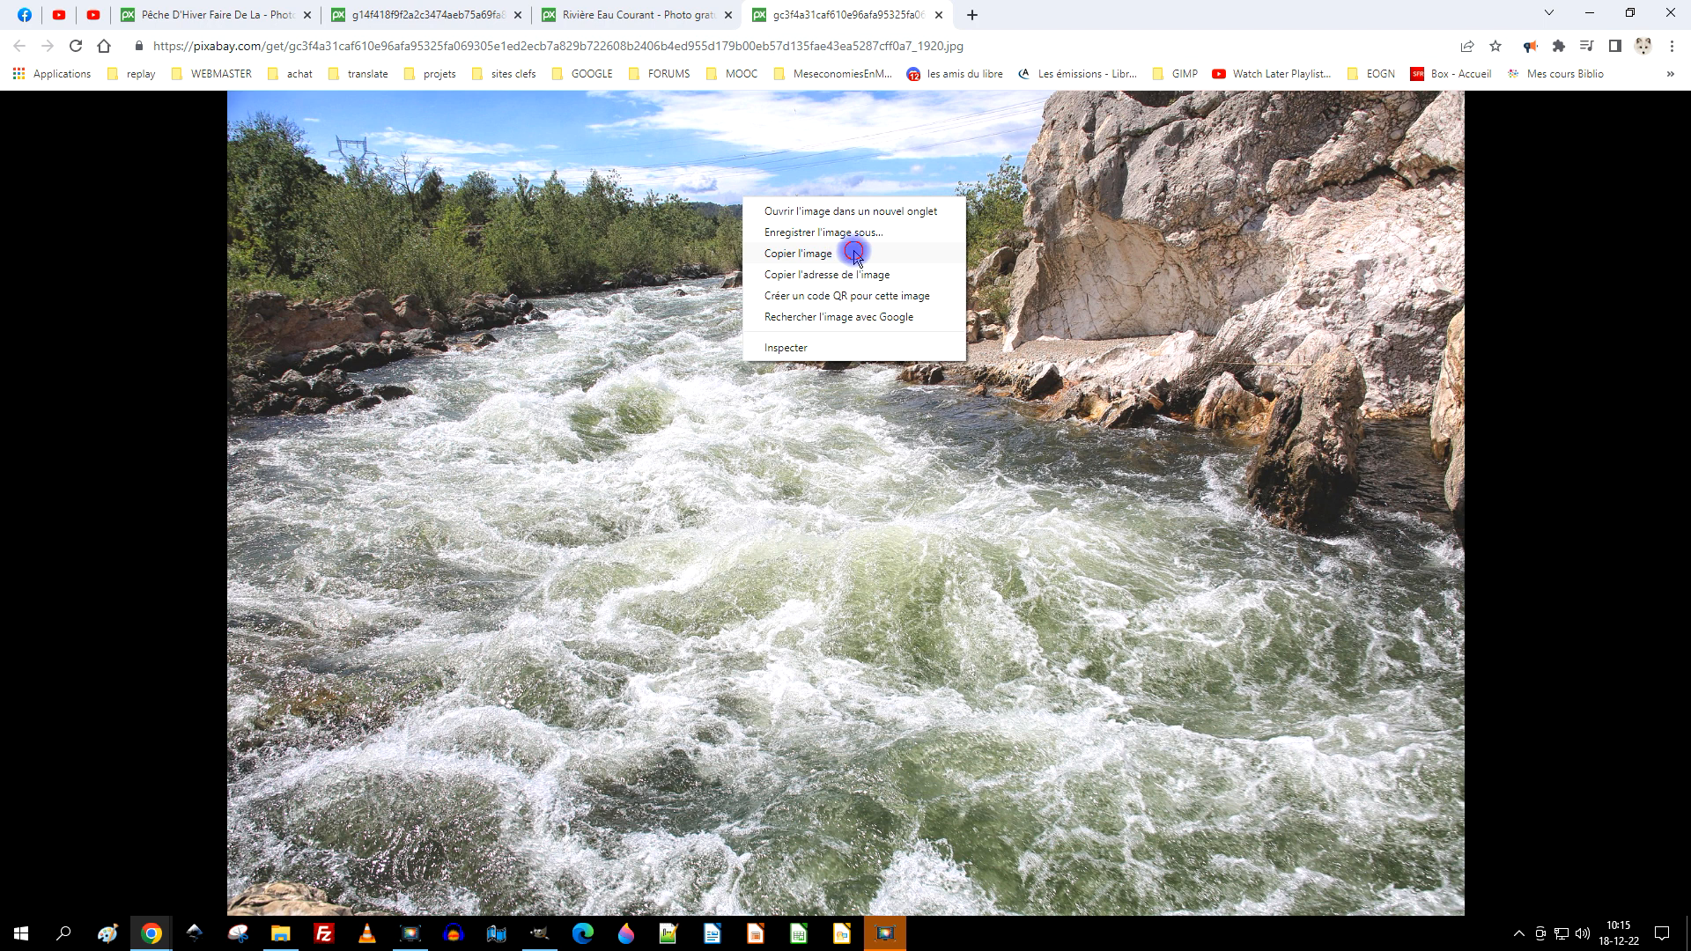
pyautogui.click(853, 254)
# Switch to GIMP and paste the river photo as a new layer above arrière-plan
pyautogui.click(538, 933)
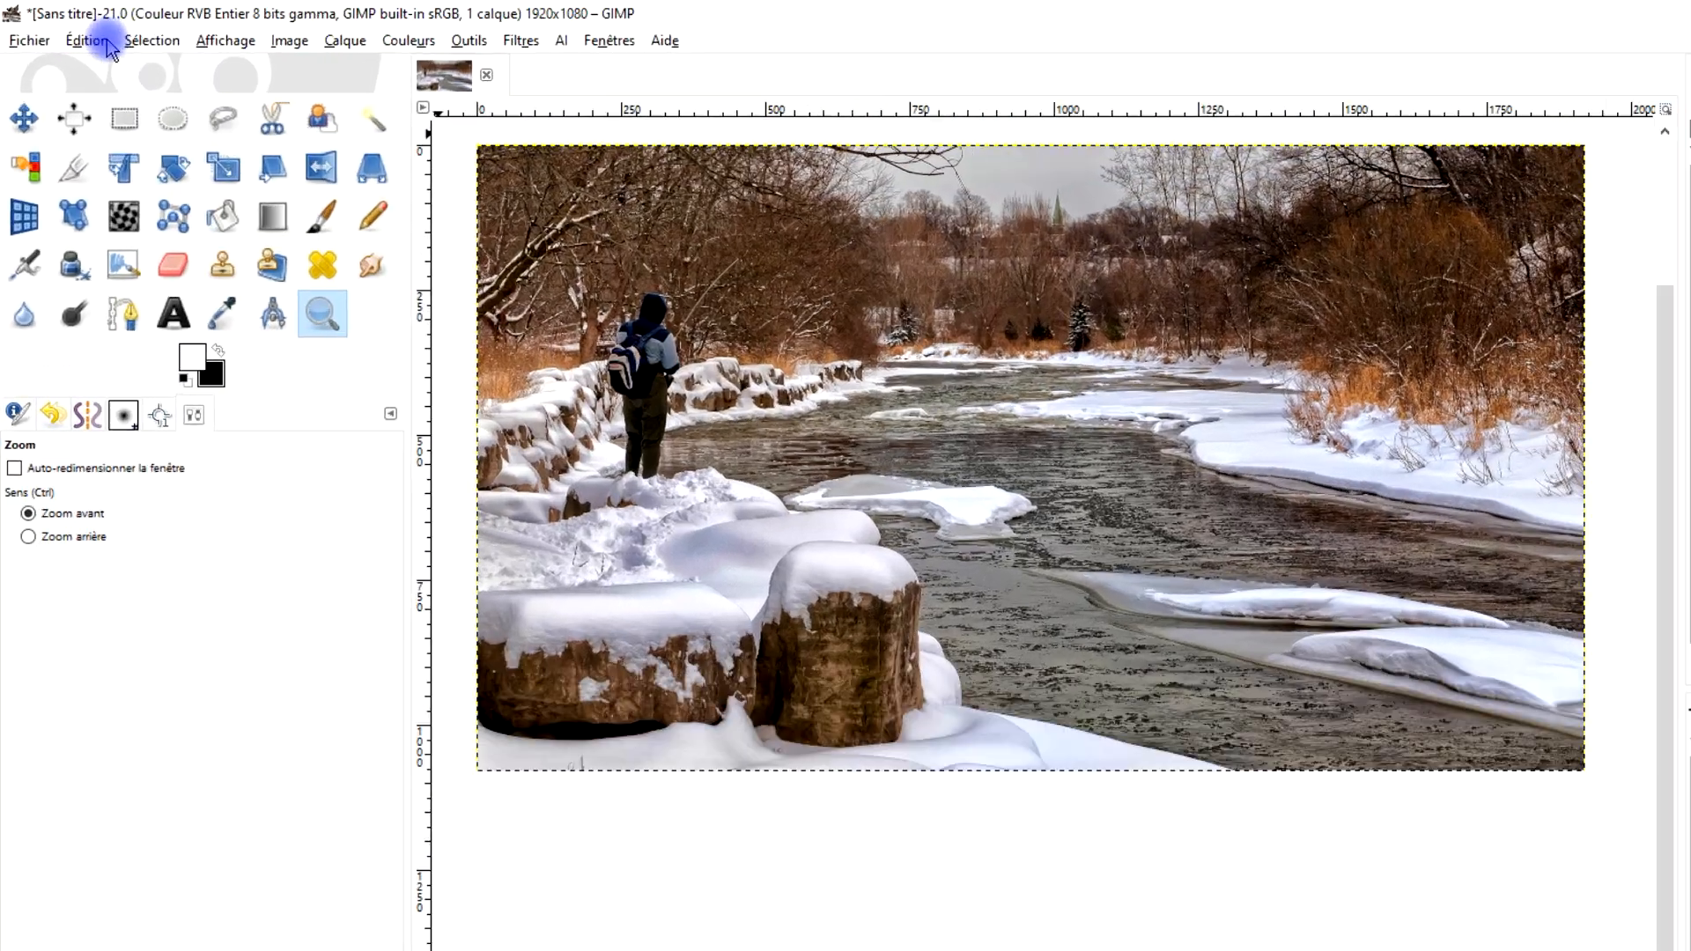
pyautogui.click(107, 40)
pyautogui.moveTo(403, 330)
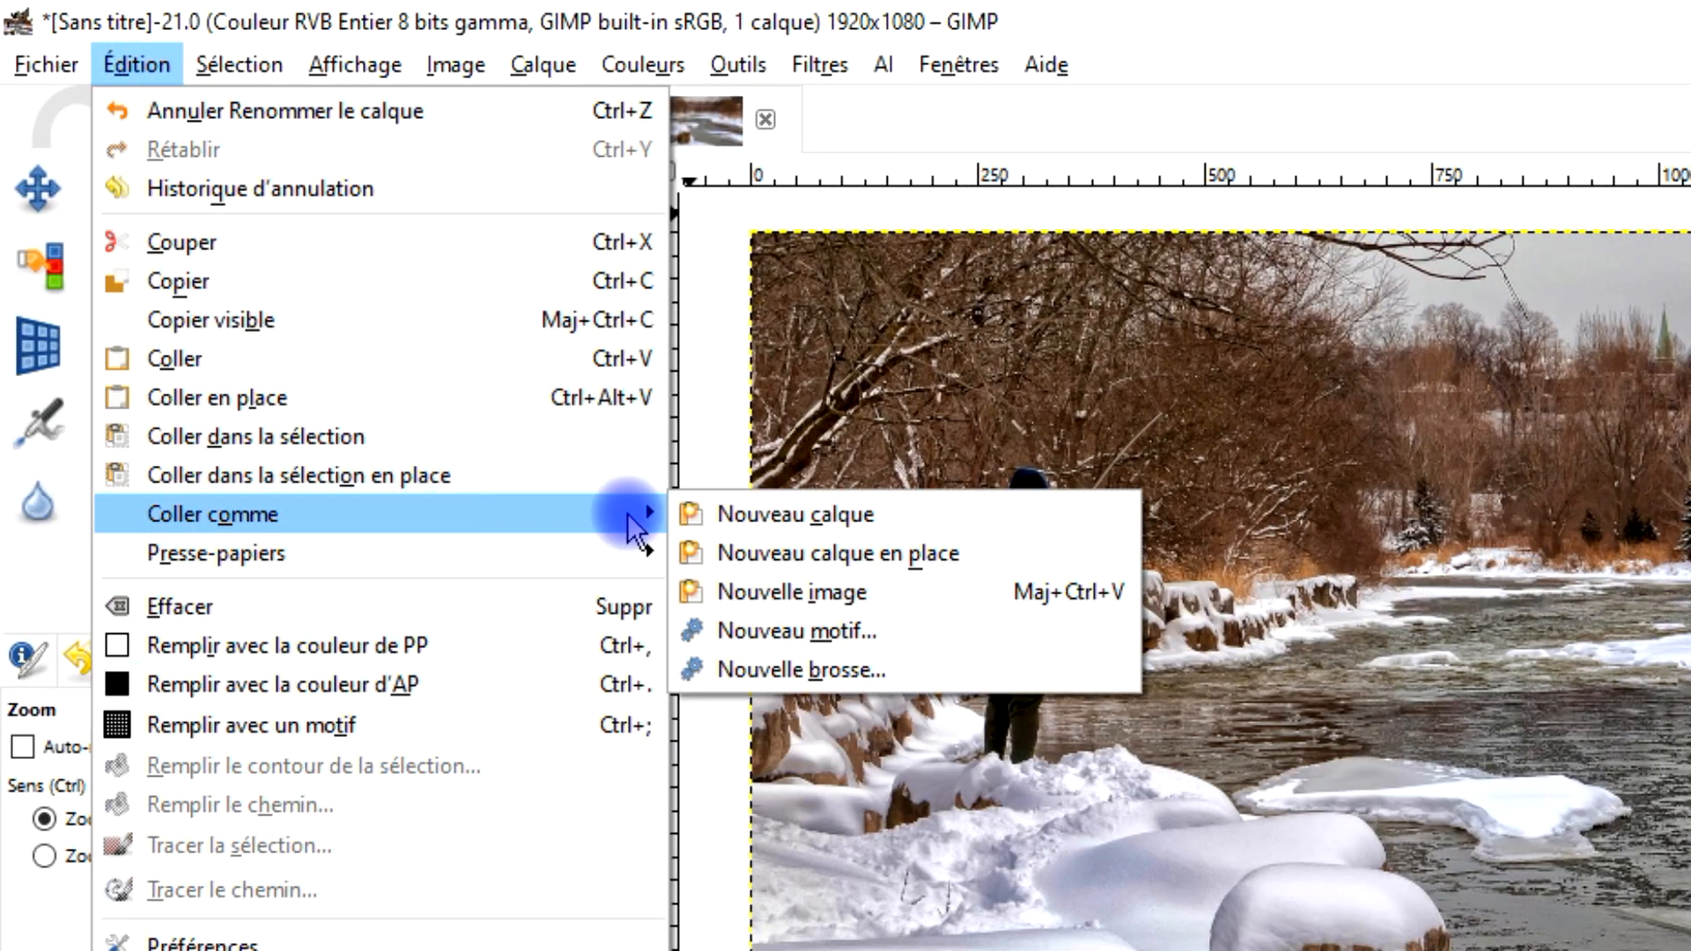
pyautogui.click(823, 519)
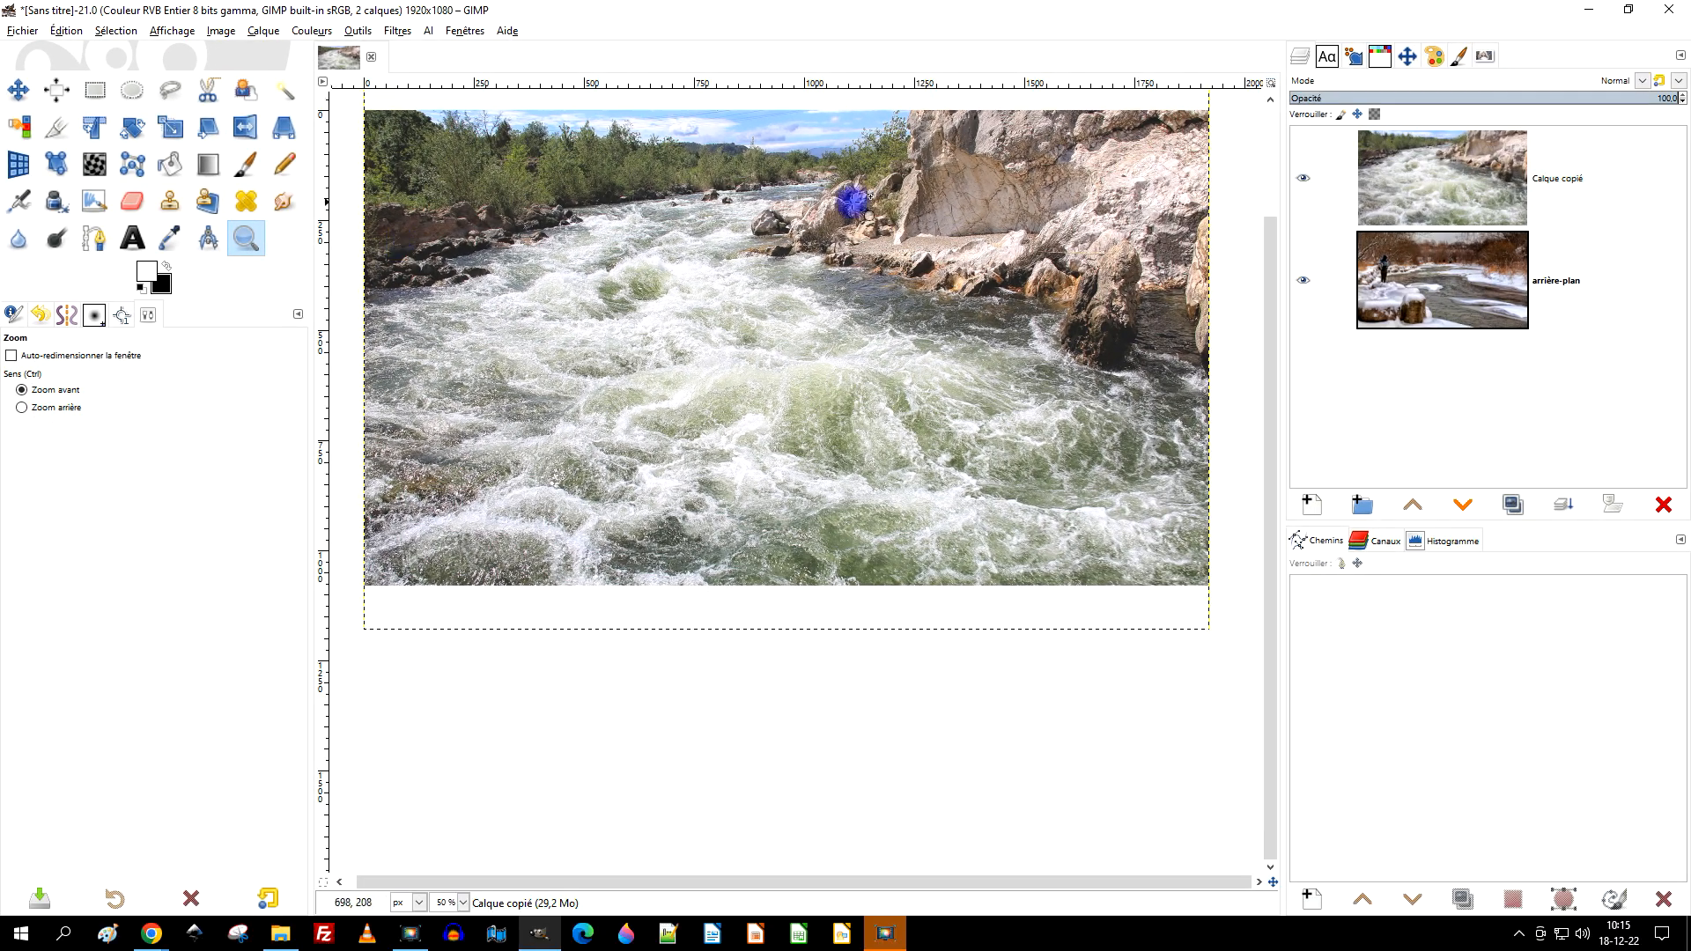
# Lower the river layer's opacity to compare it with the winter photo beneath, and restore it to 100
pyautogui.moveTo(978, 260); pyautogui.dragTo(979, 311)
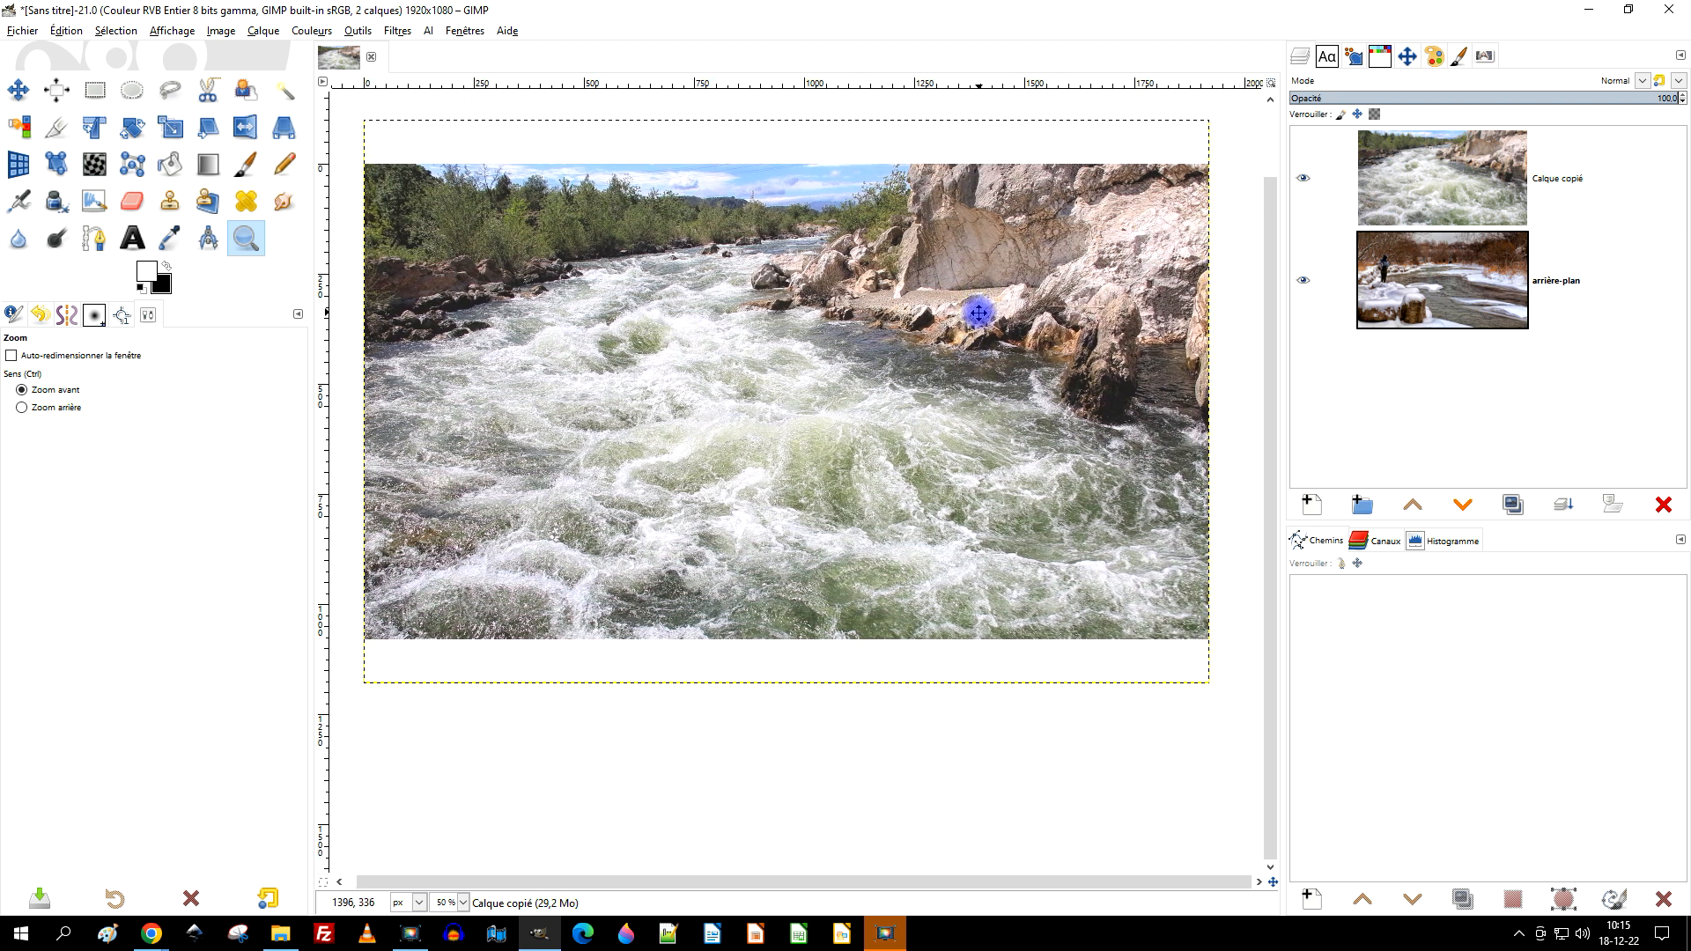
pyautogui.click(1499, 100)
pyautogui.moveTo(1459, 97); pyautogui.dragTo(1680, 82)
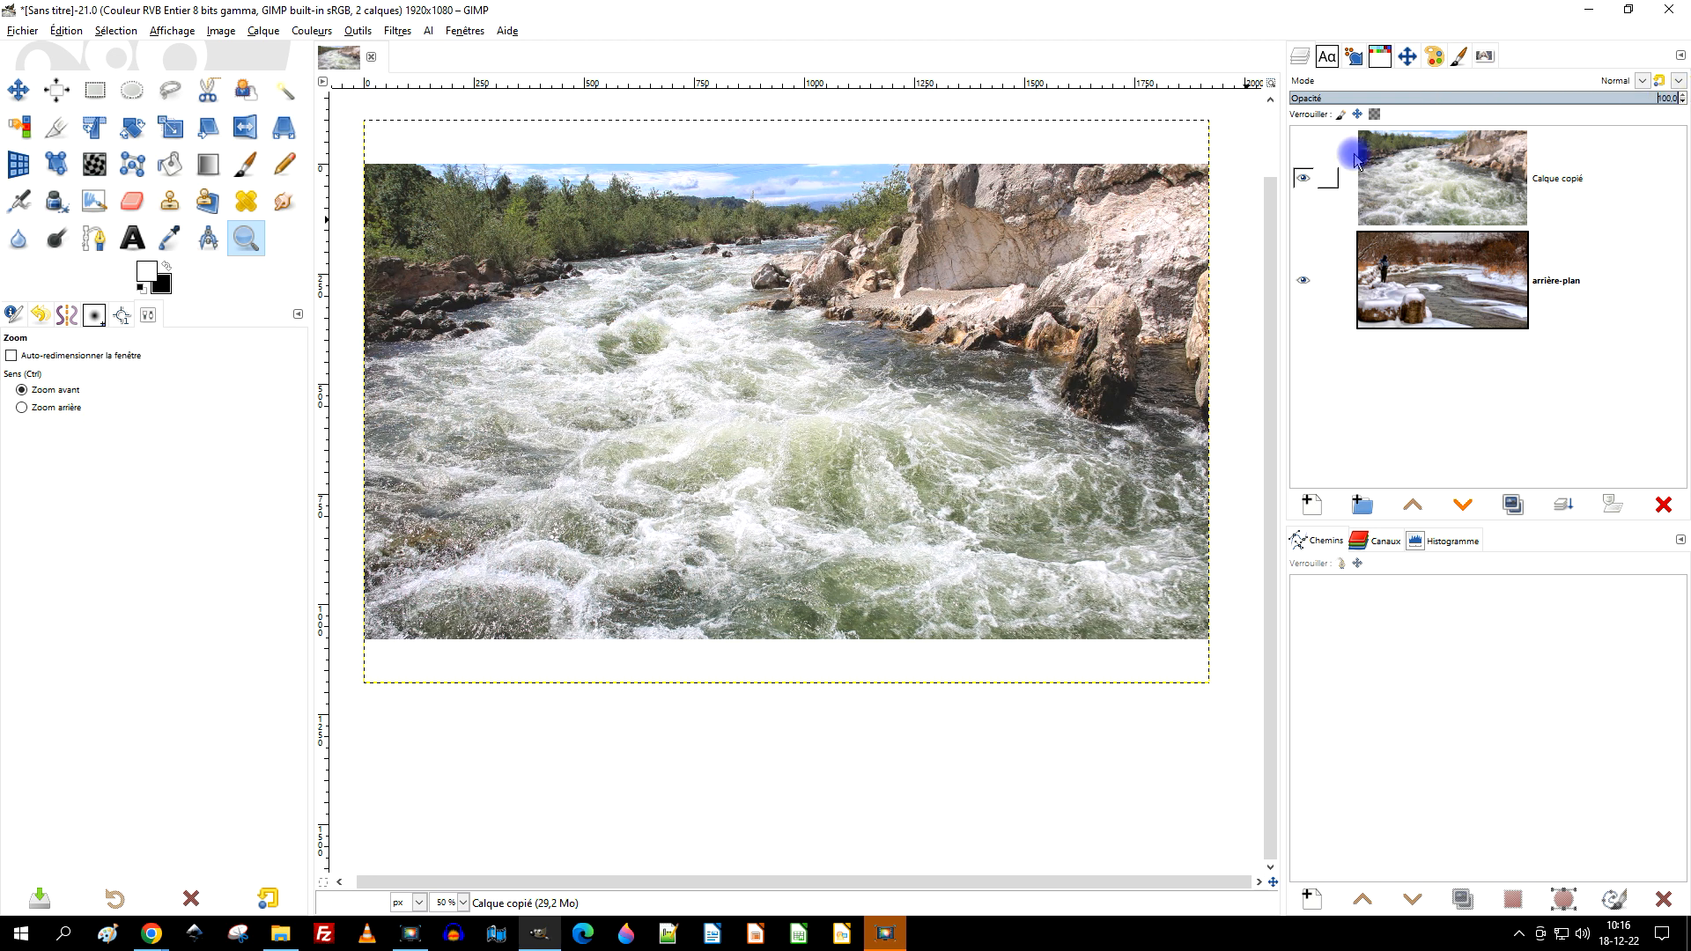
# Rename the pasted river layer as "rivière - original"
pyautogui.click(1436, 185)
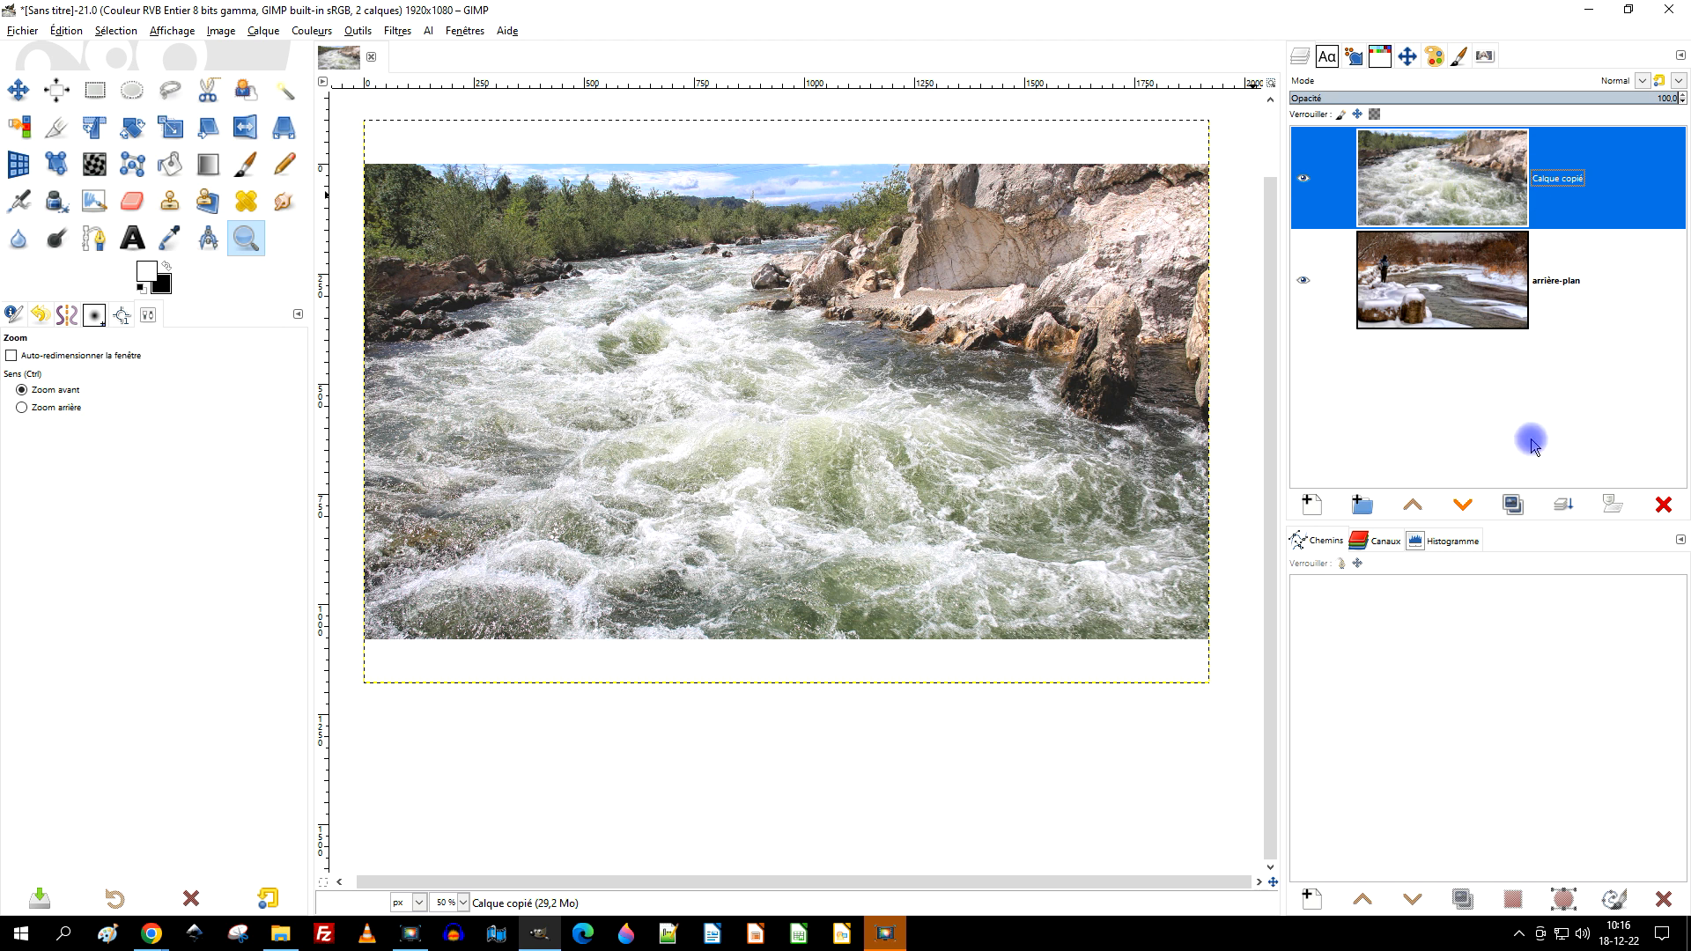
pyautogui.doubleClick(1566, 179)
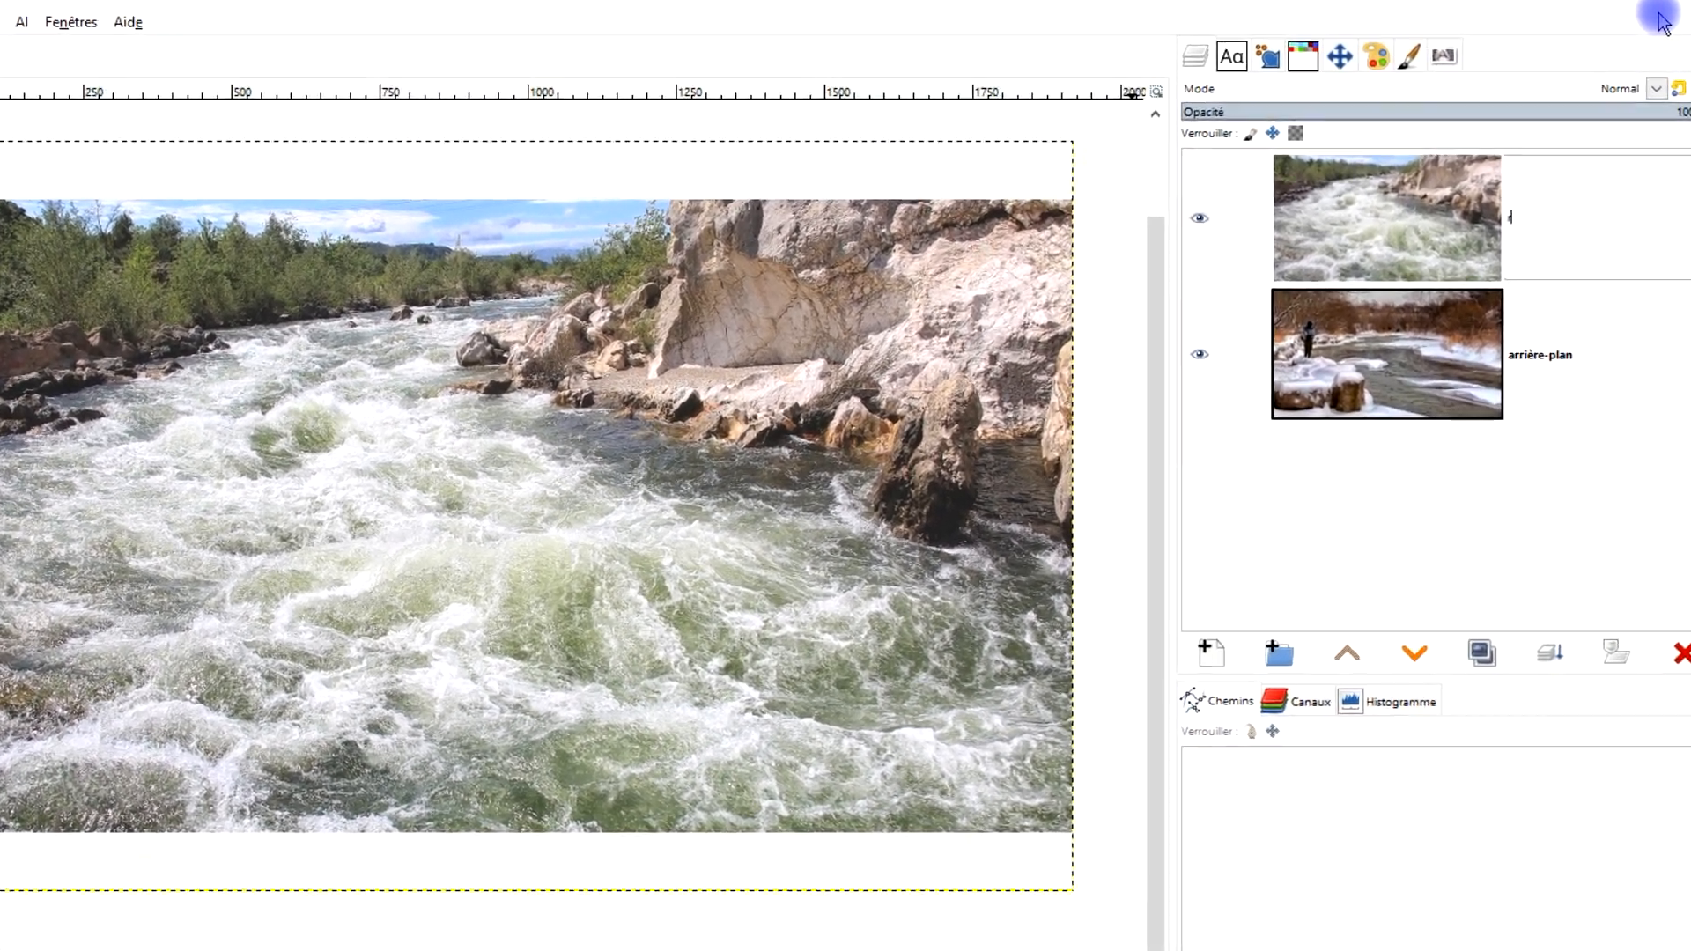
pyautogui.write('rivière - original')
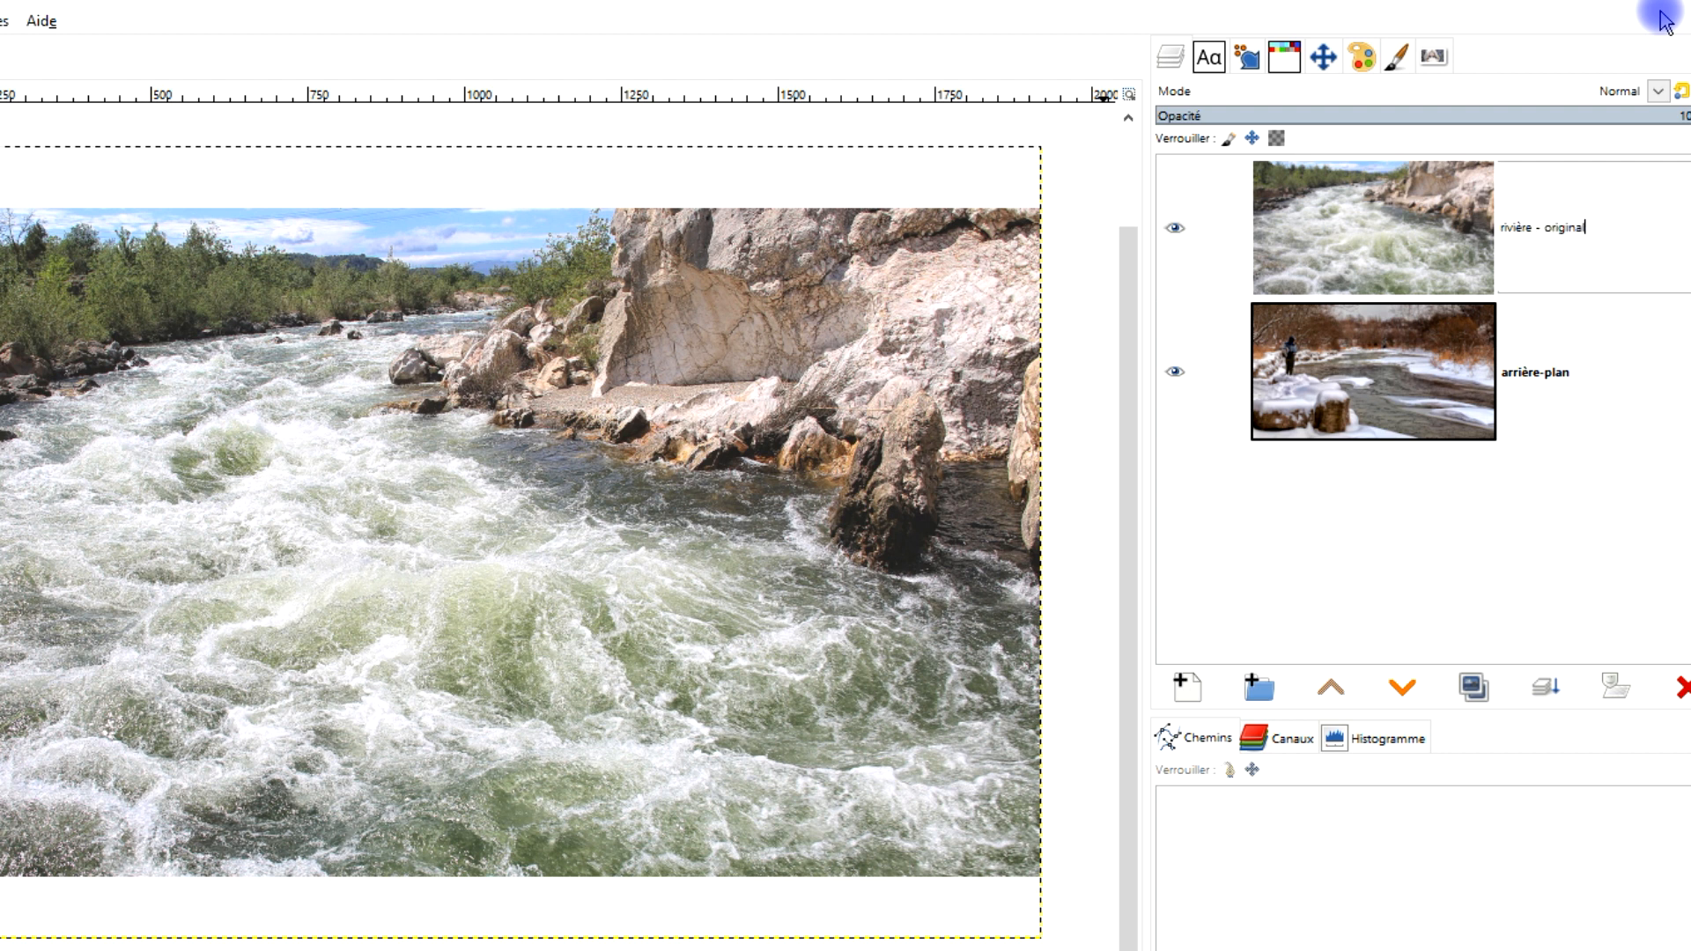
pyautogui.press('Return')
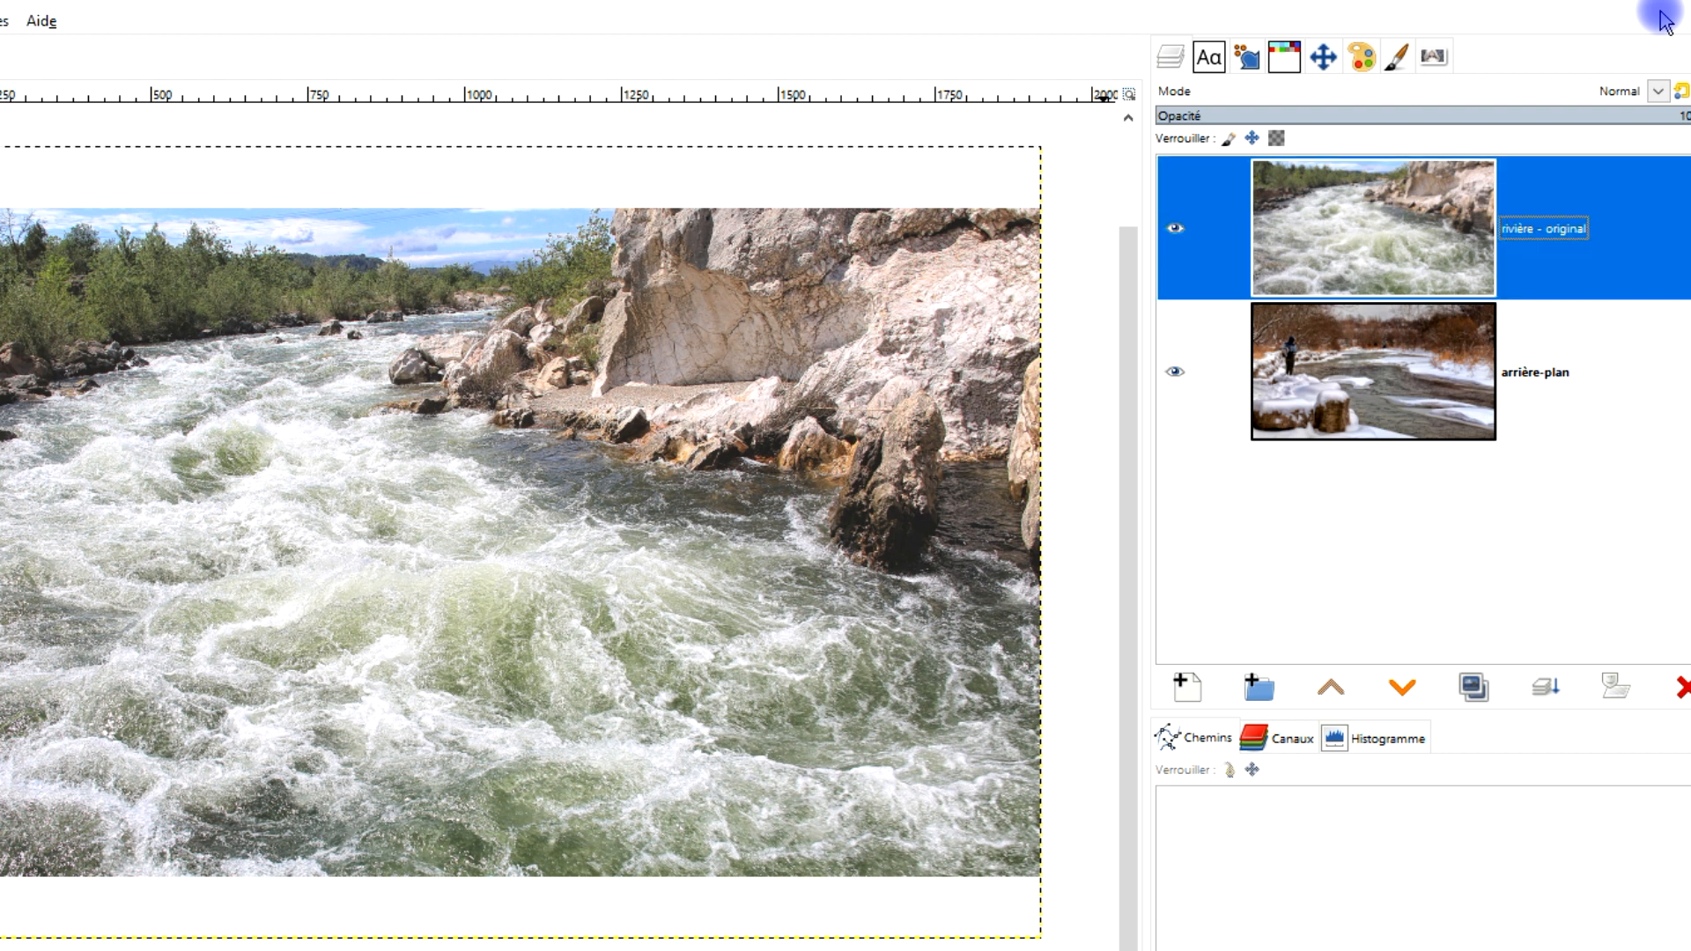
# Place a duplicate of the "rivière - original" layer beneath arrière-plan and hide the original river layer
pyautogui.click(1473, 687)
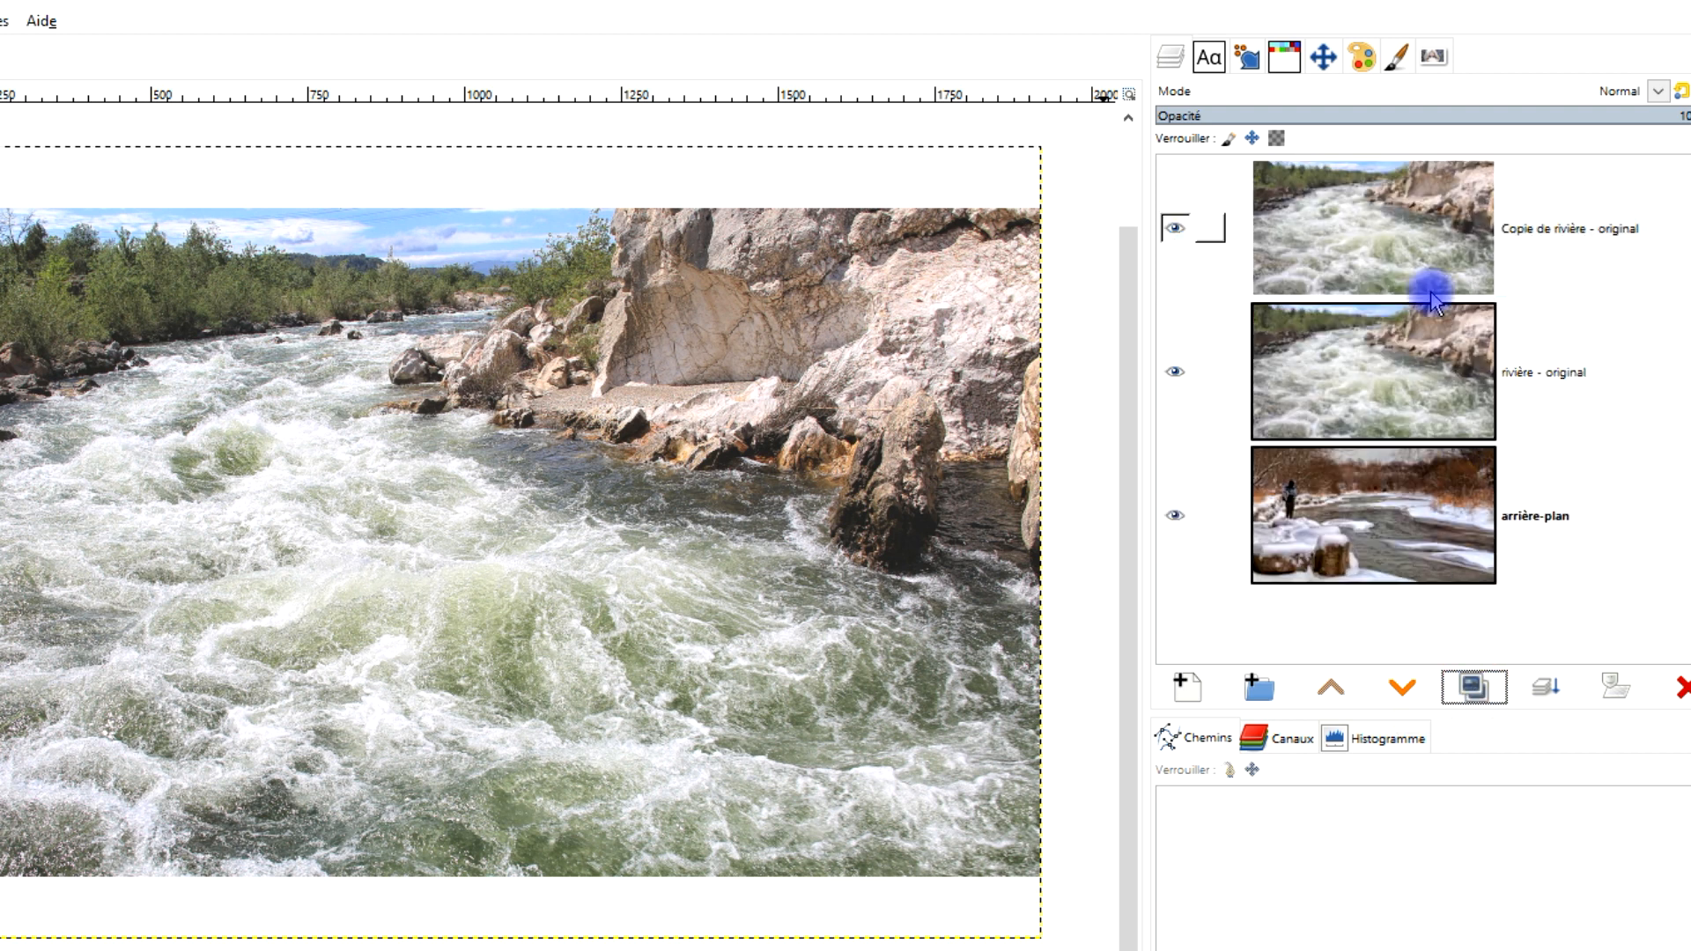
pyautogui.click(1175, 372)
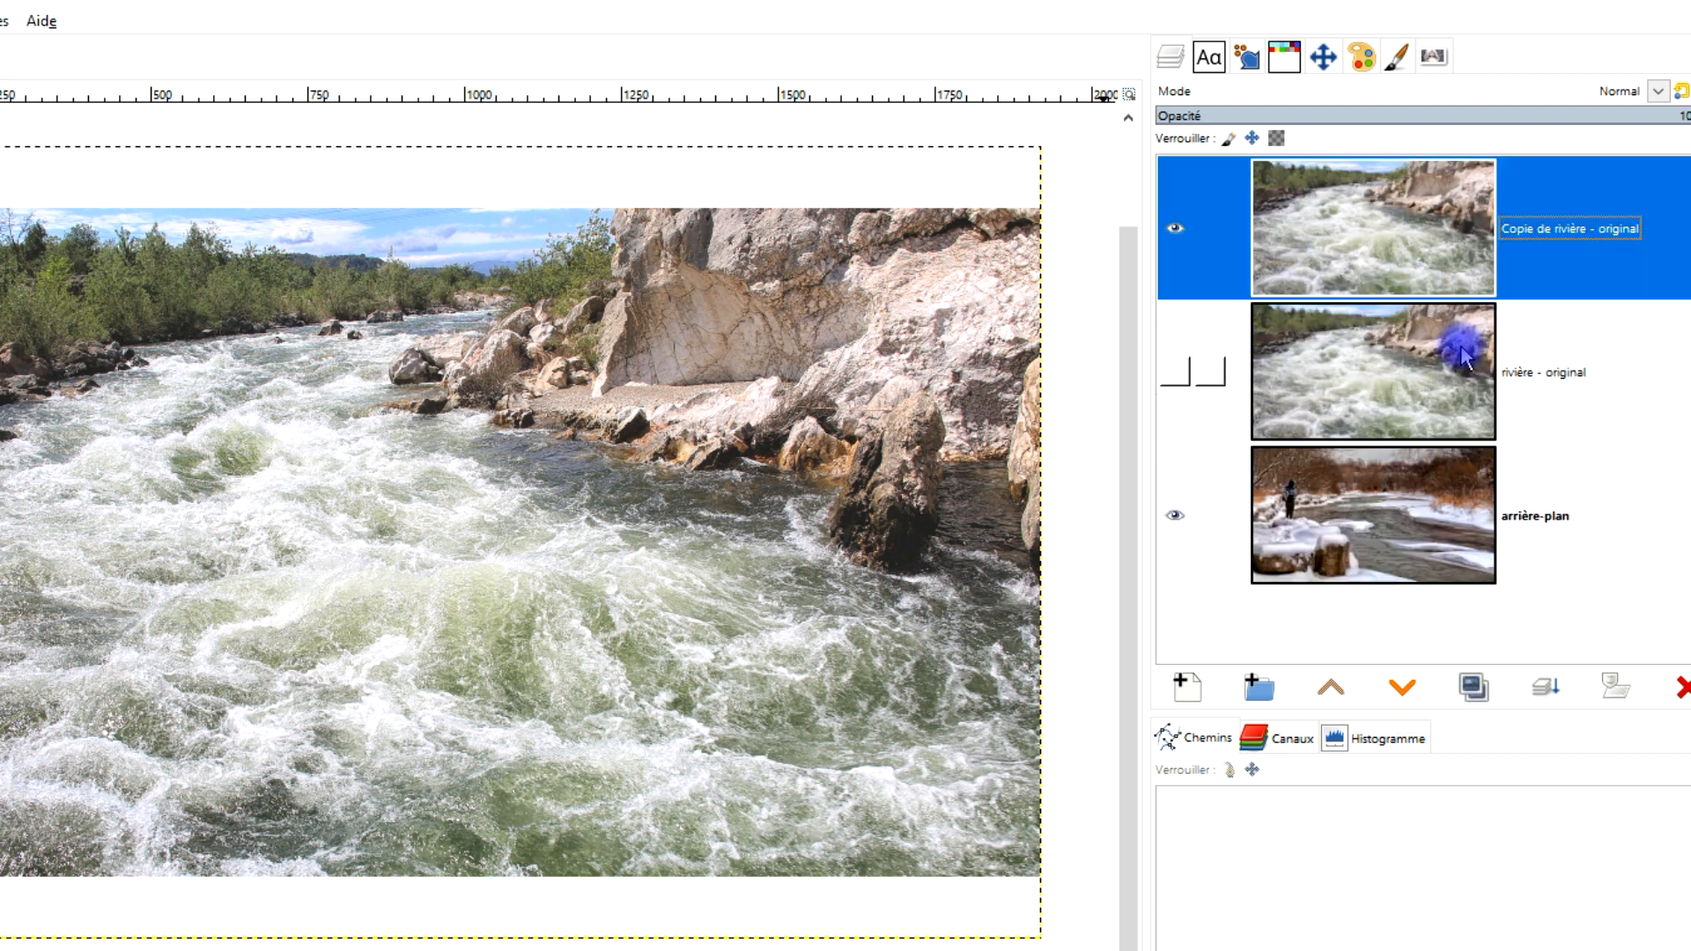
pyautogui.moveTo(1404, 238); pyautogui.dragTo(1448, 581)
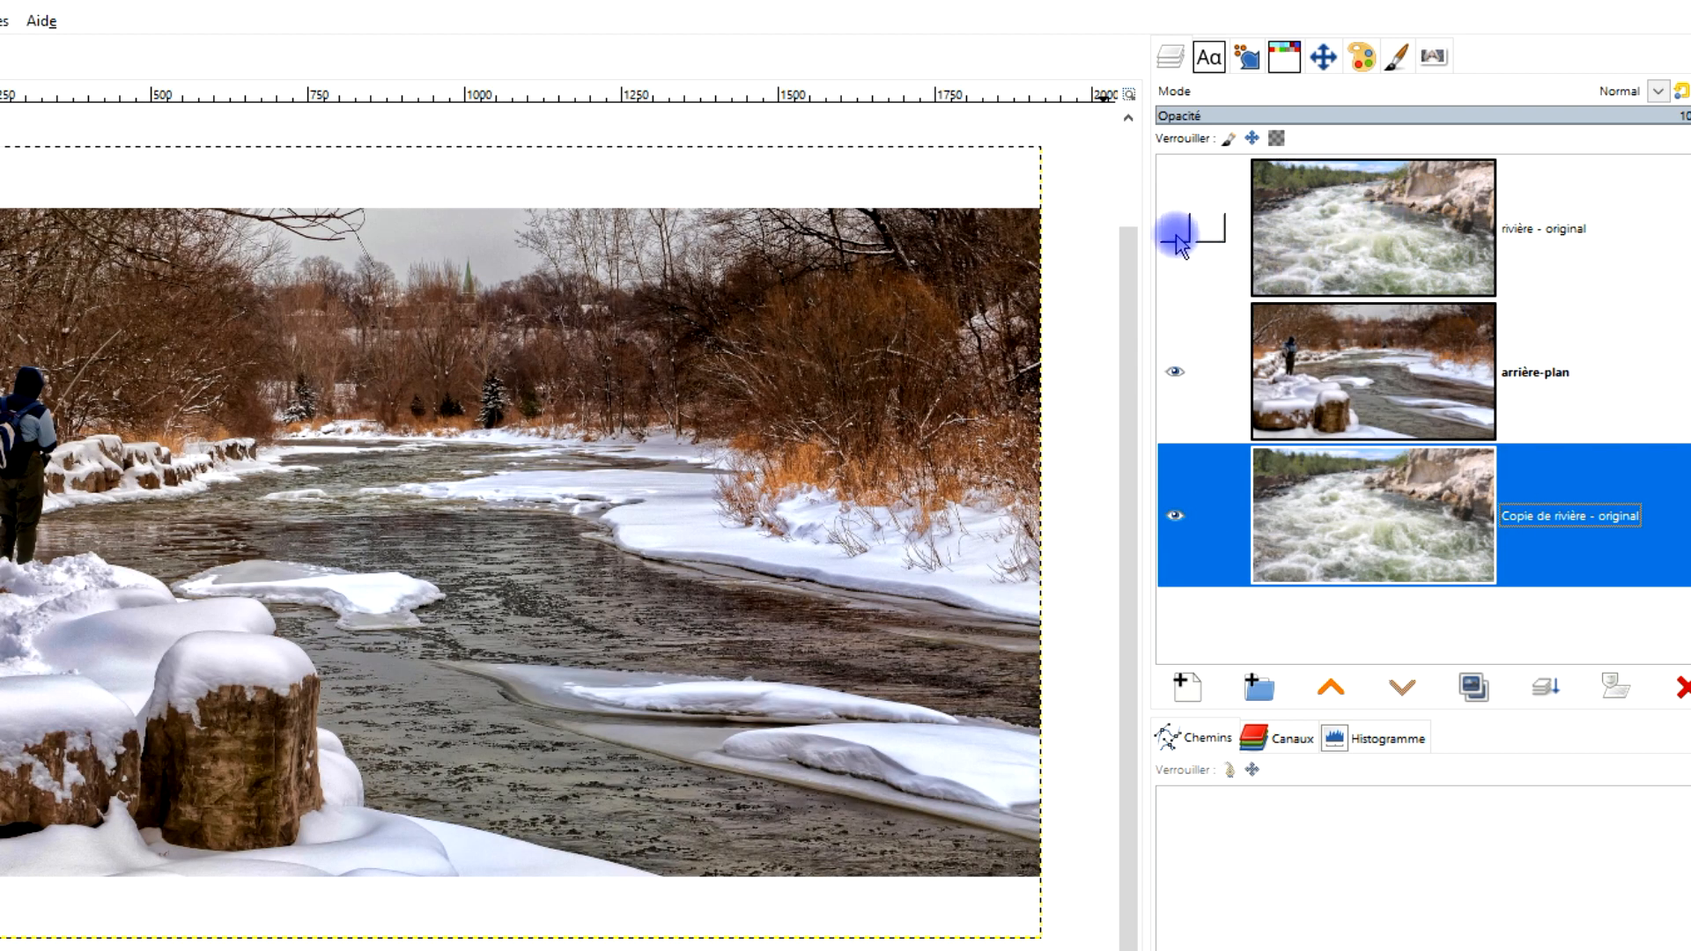
# Show the "rivière - original" layer for editing, hide its copy at the bottom of the stack, and compare it with arrière-plan
pyautogui.click(1345, 234)
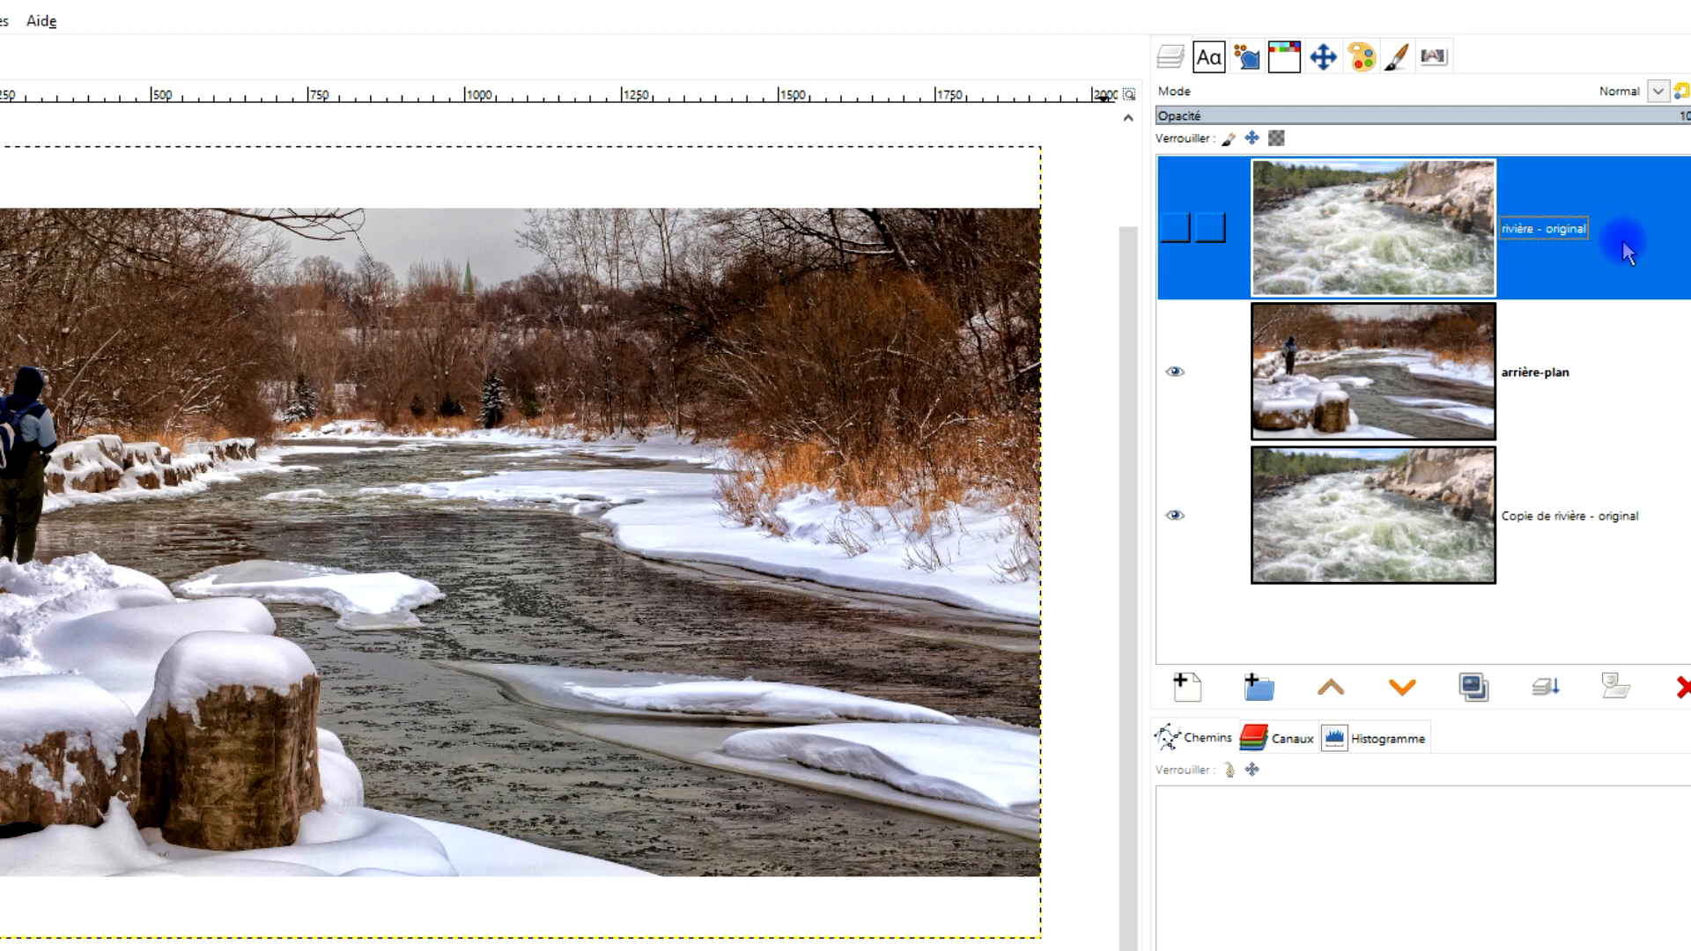
pyautogui.click(1176, 228)
pyautogui.click(1176, 516)
pyautogui.click(1389, 295)
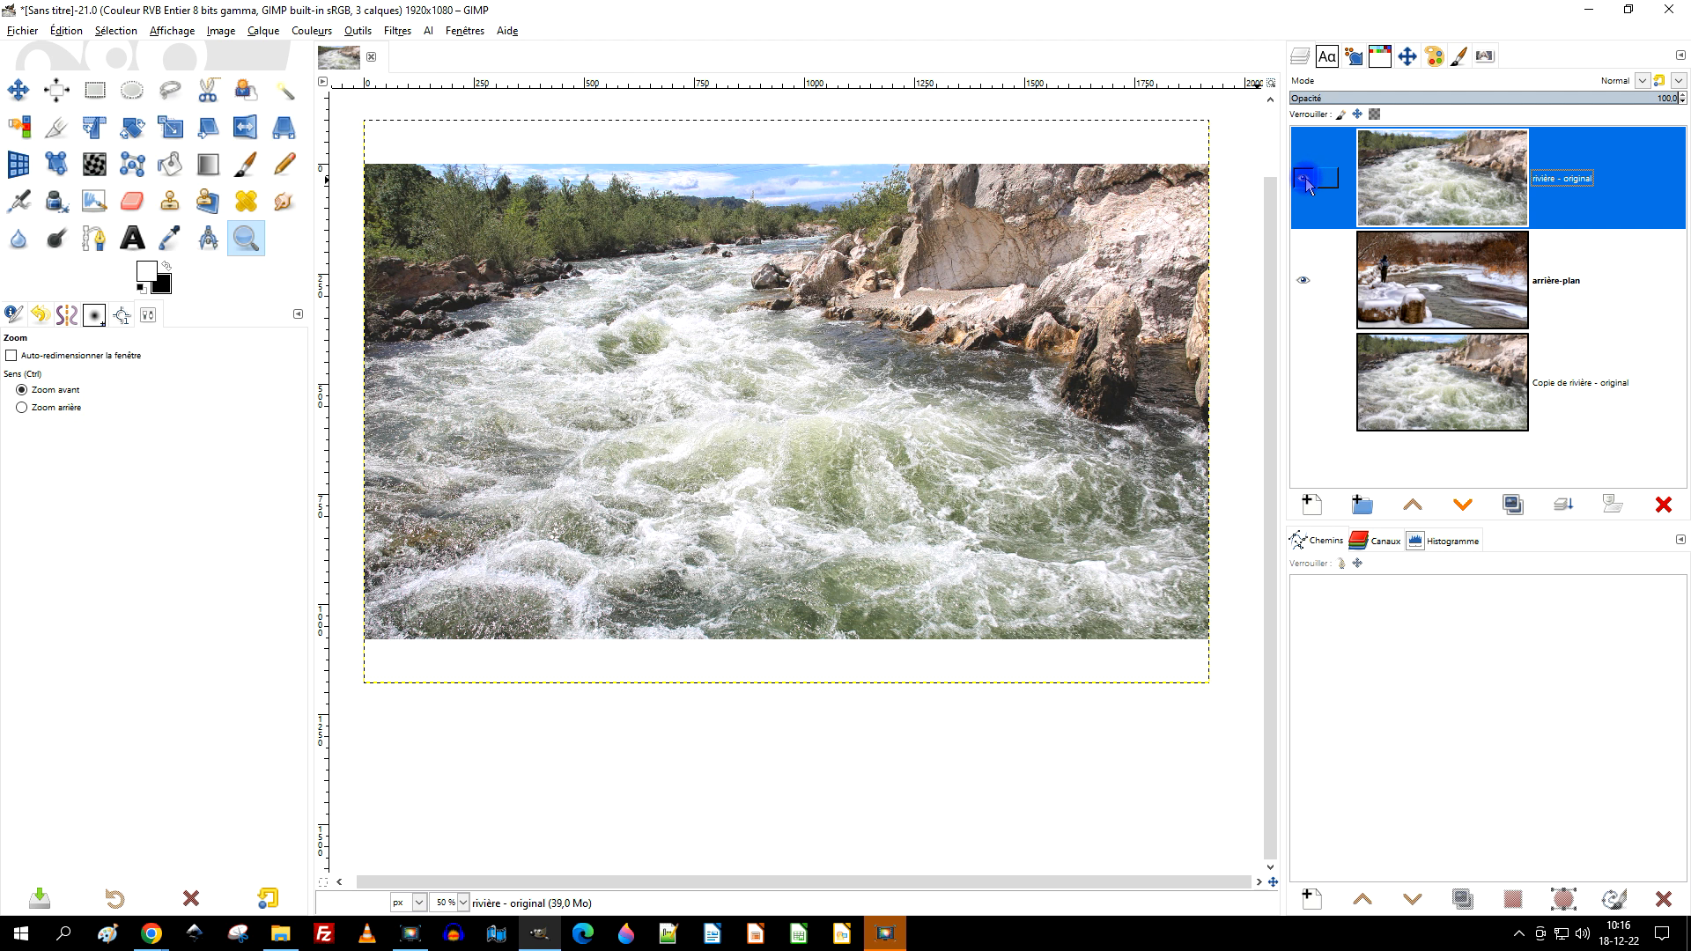
pyautogui.click(1304, 179)
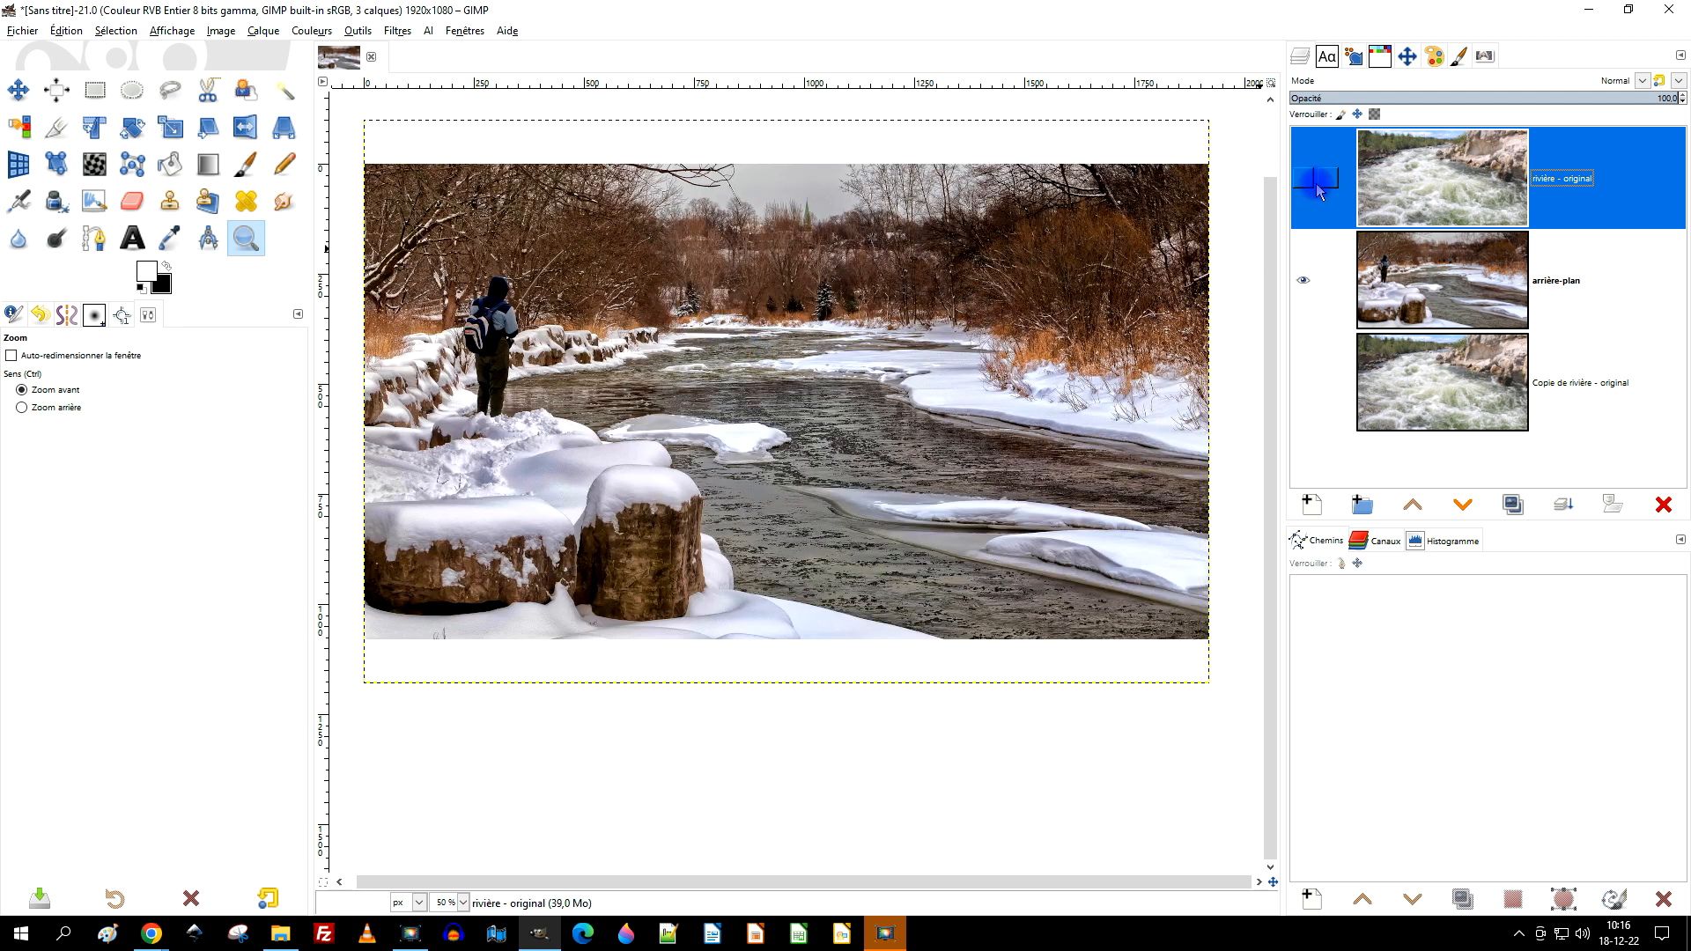
pyautogui.click(1303, 179)
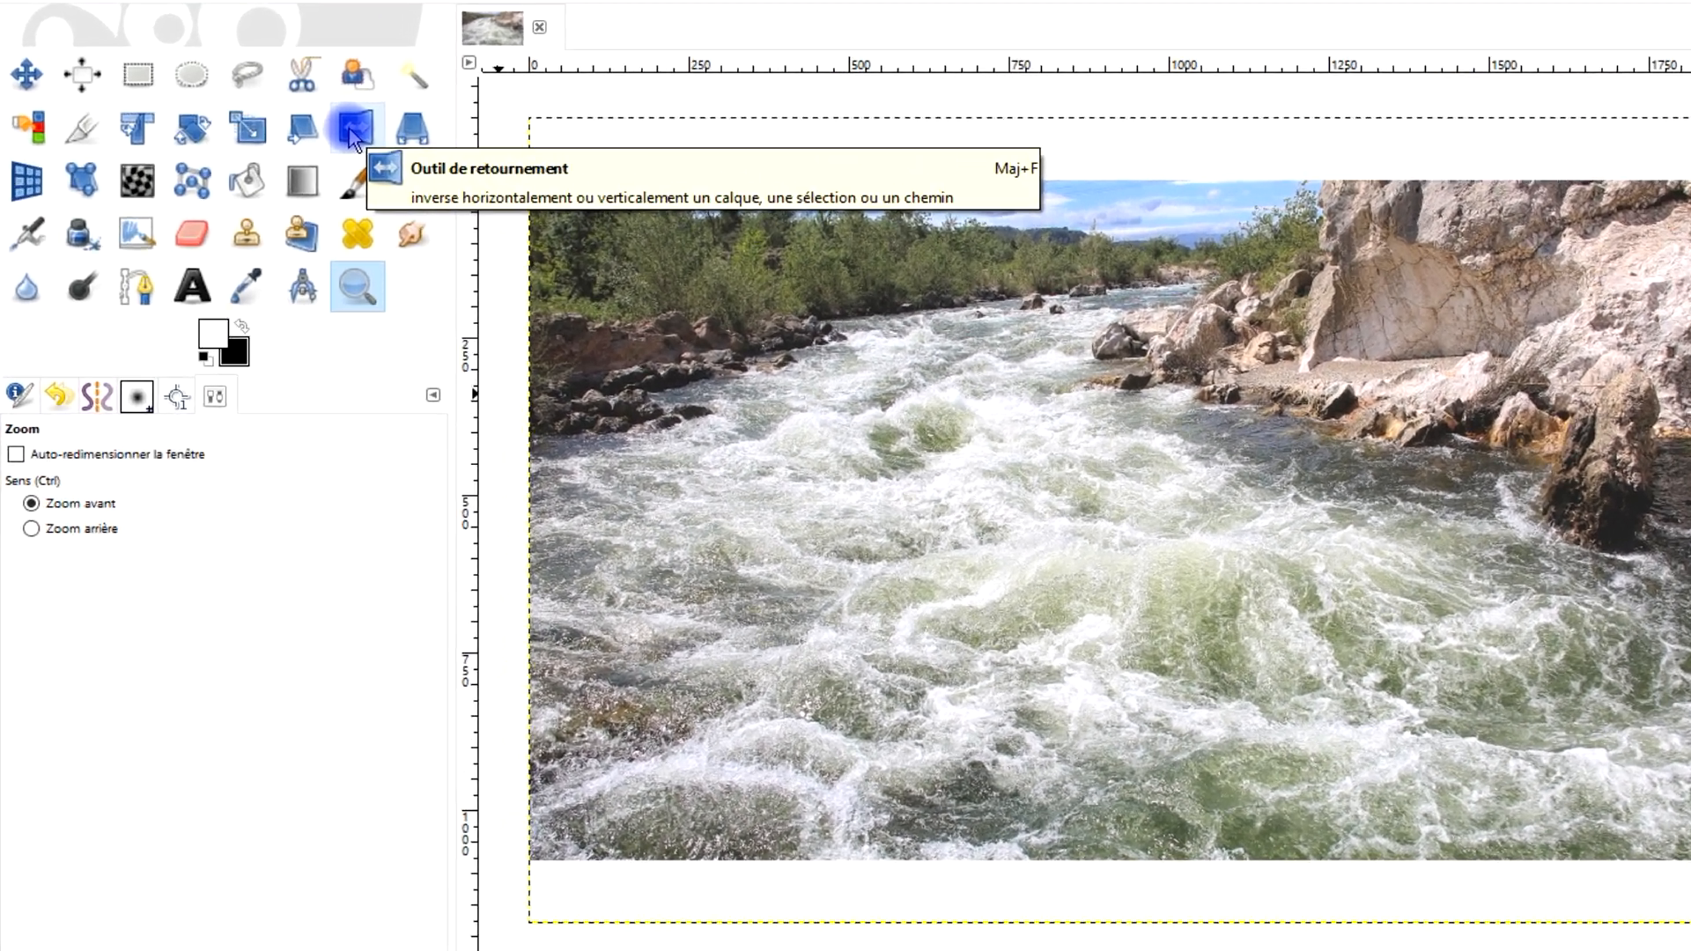
# Flip the "rivière - original" layer horizontally and toggle its visibility to compare its orientation with the winter photo
pyautogui.click(242, 131)
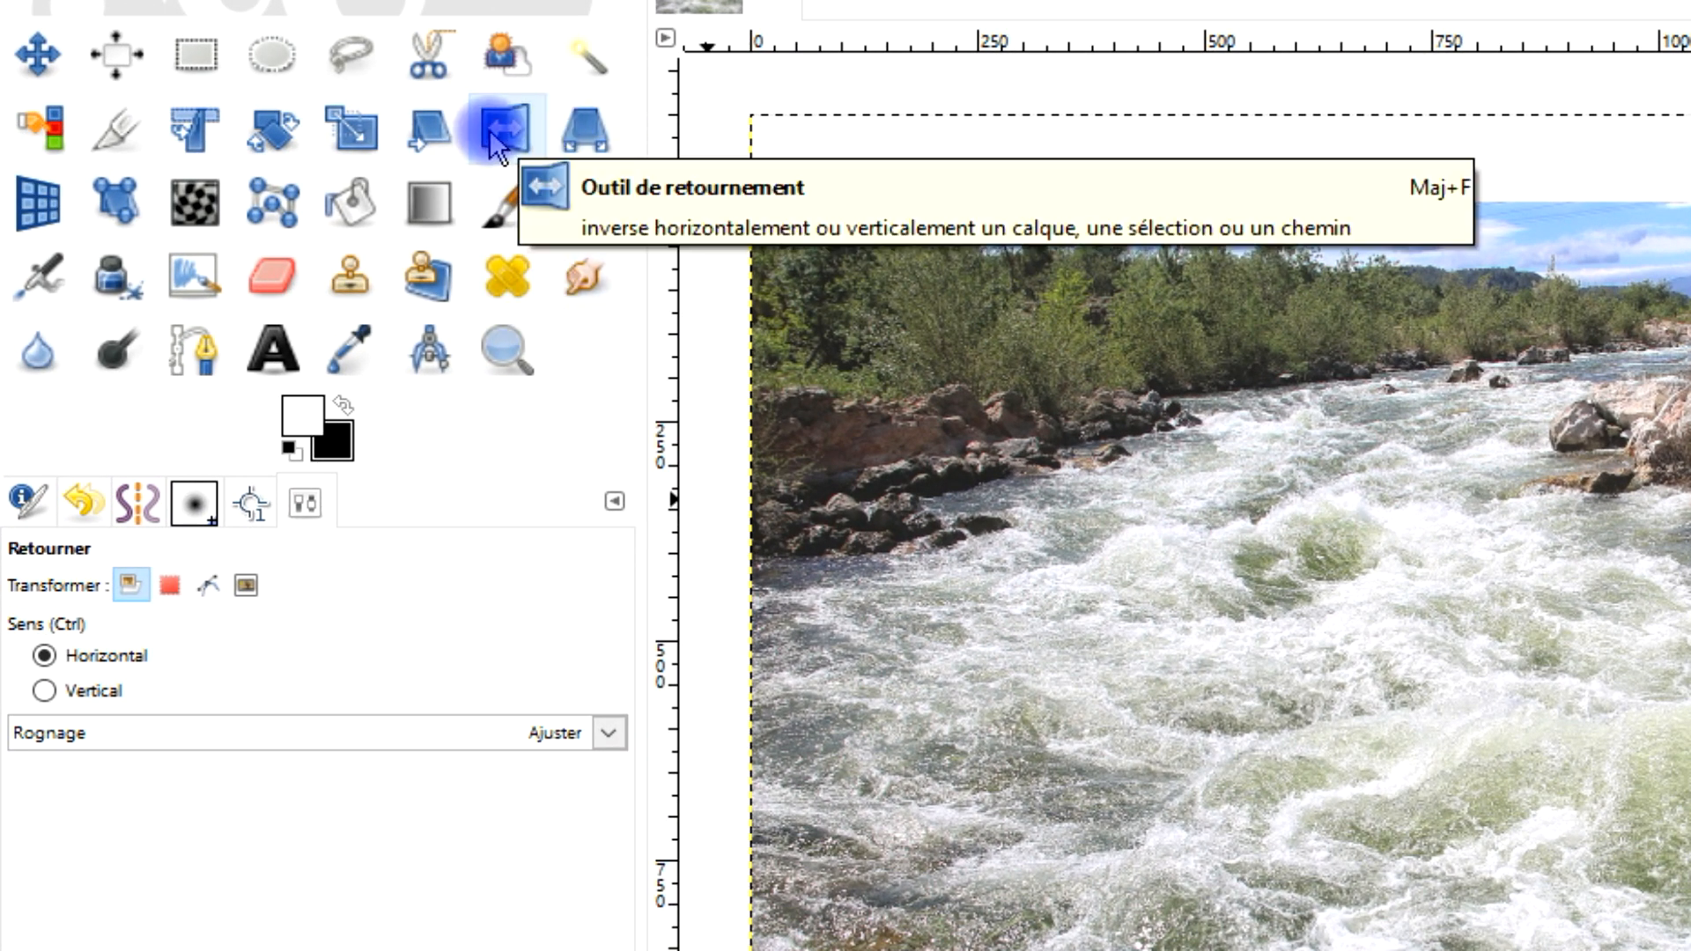
pyautogui.click(310, 503)
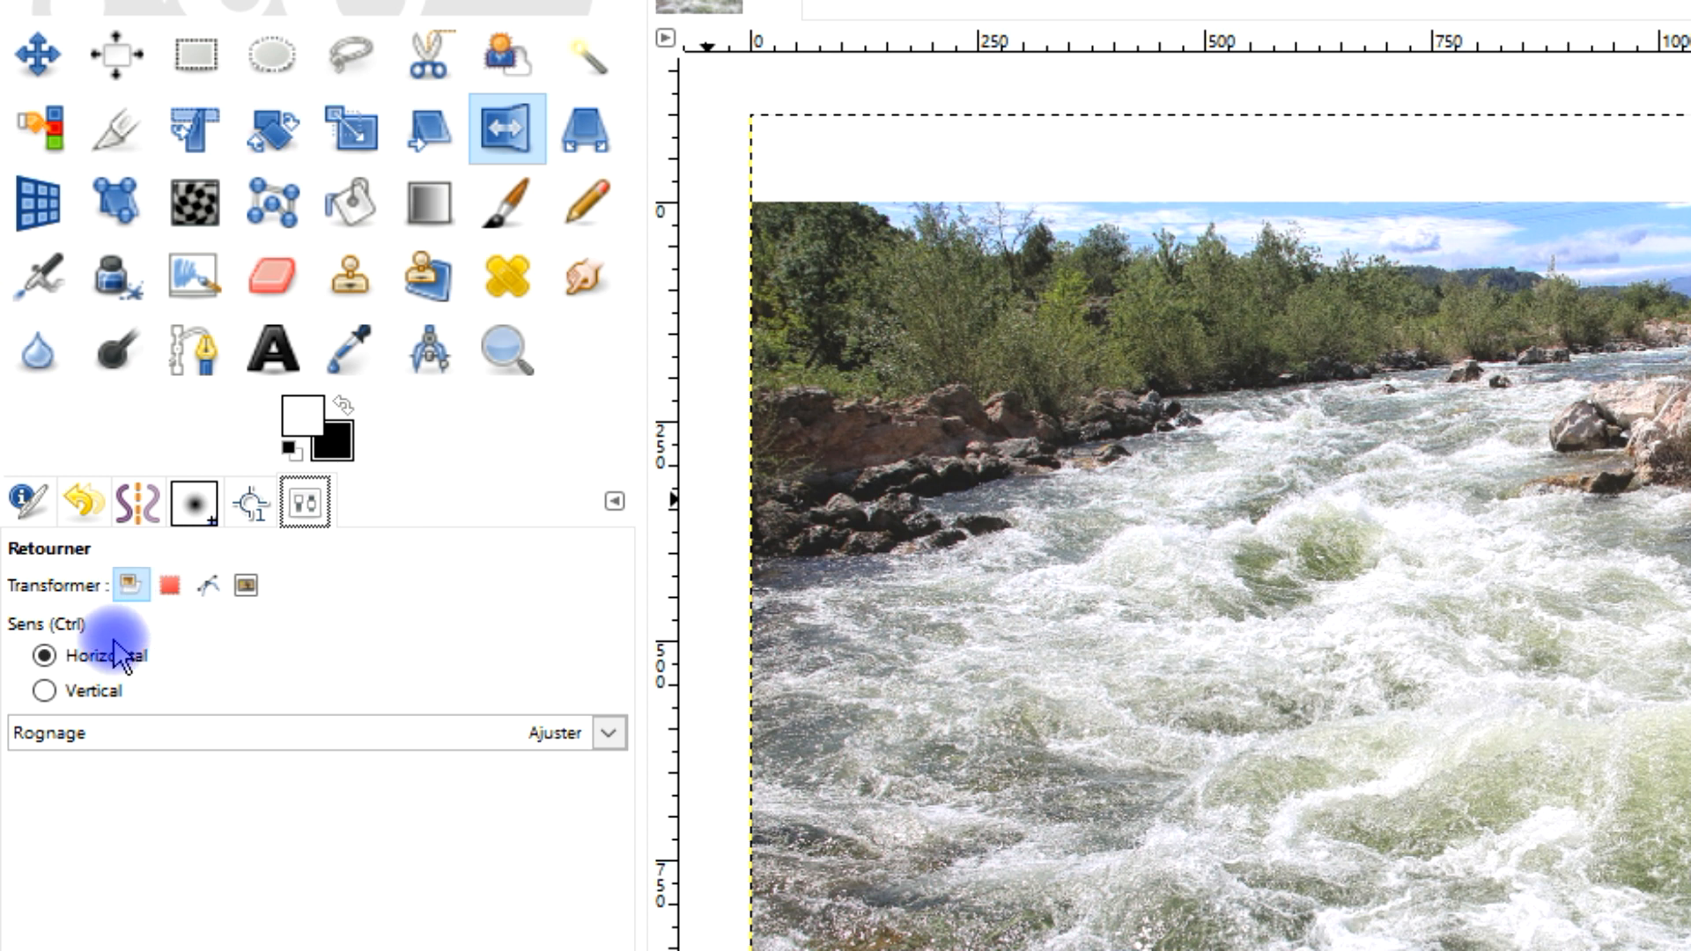
pyautogui.click(1540, 529)
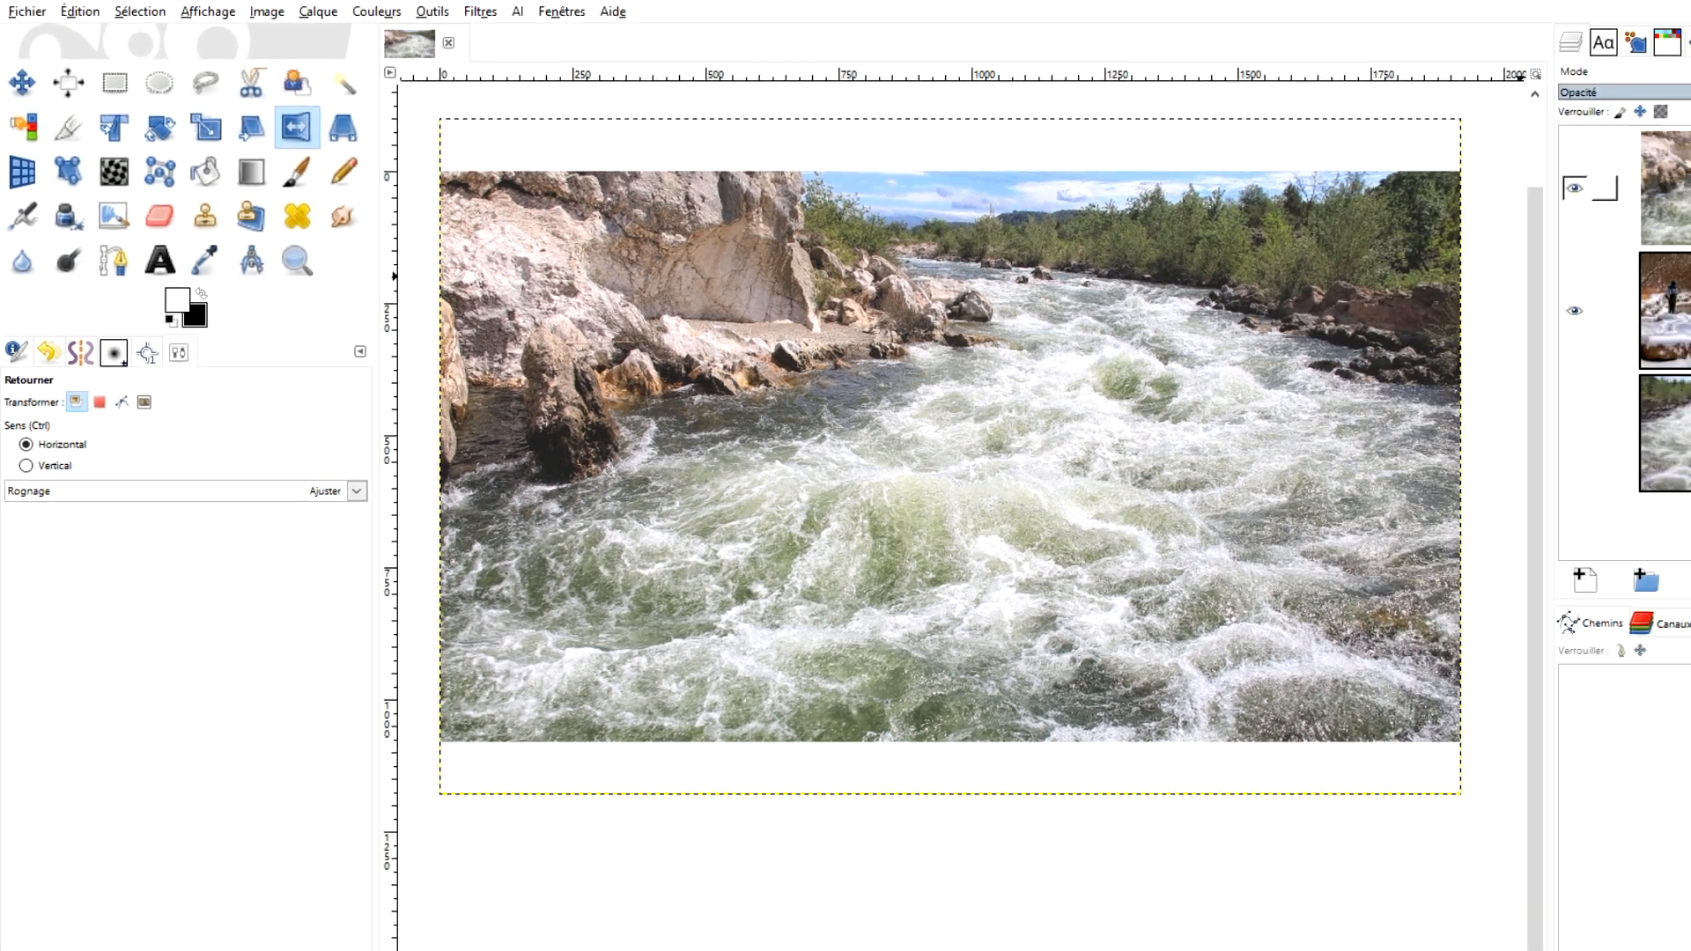
pyautogui.click(1338, 178)
pyautogui.click(1339, 179)
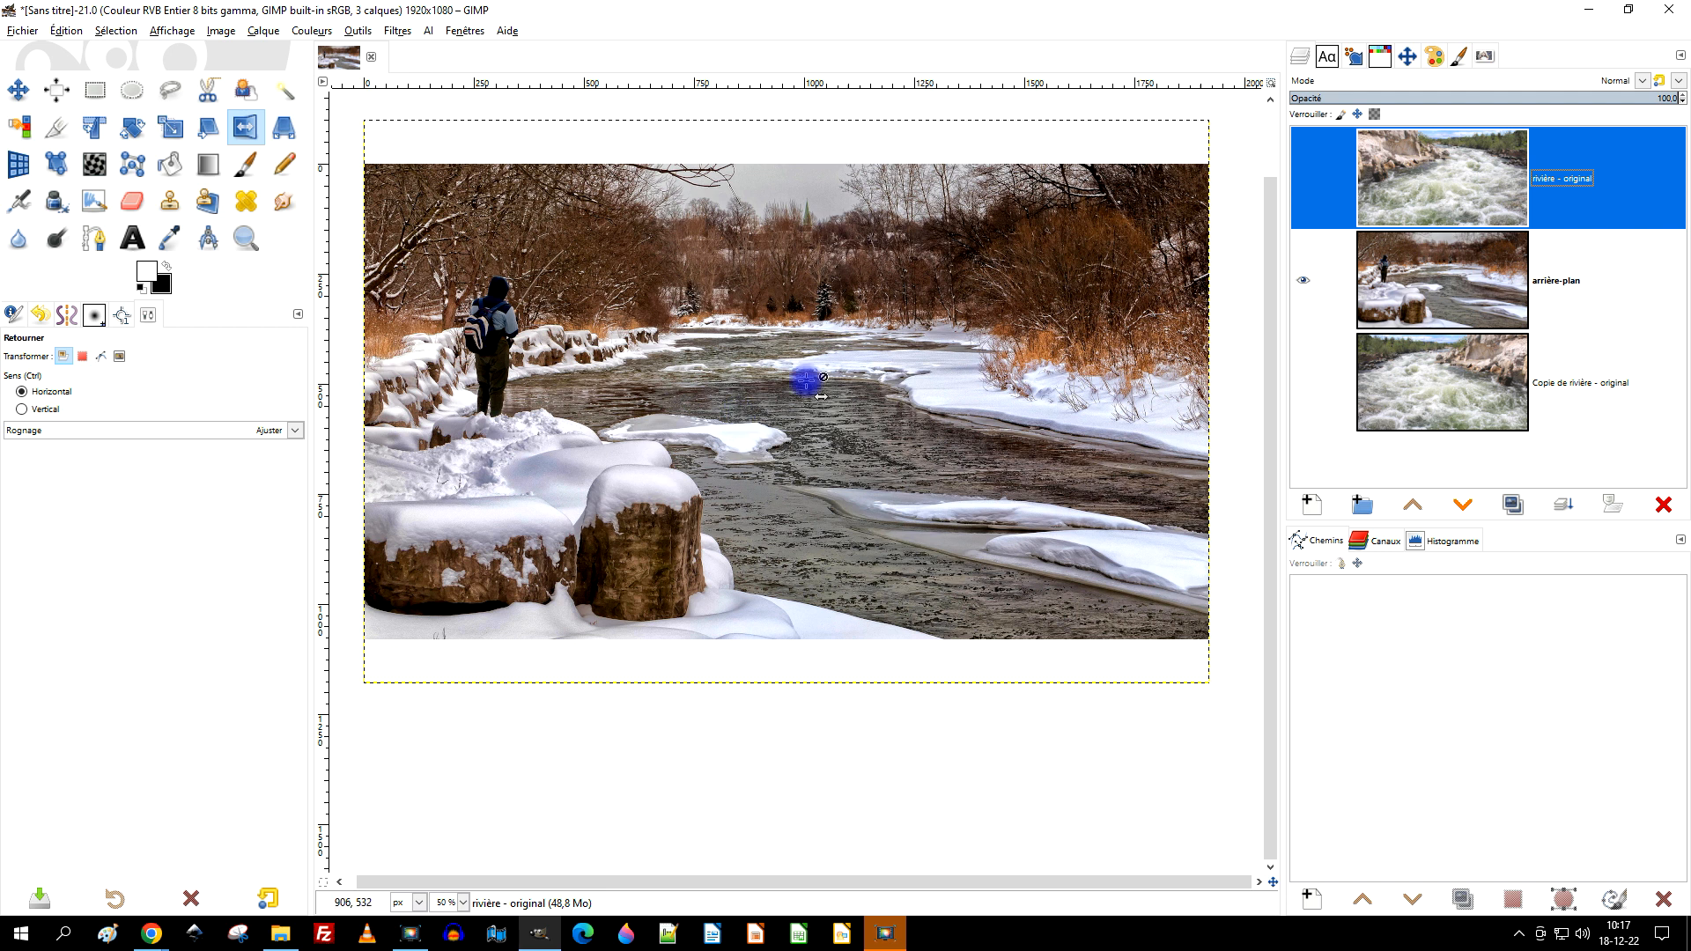
pyautogui.click(1306, 179)
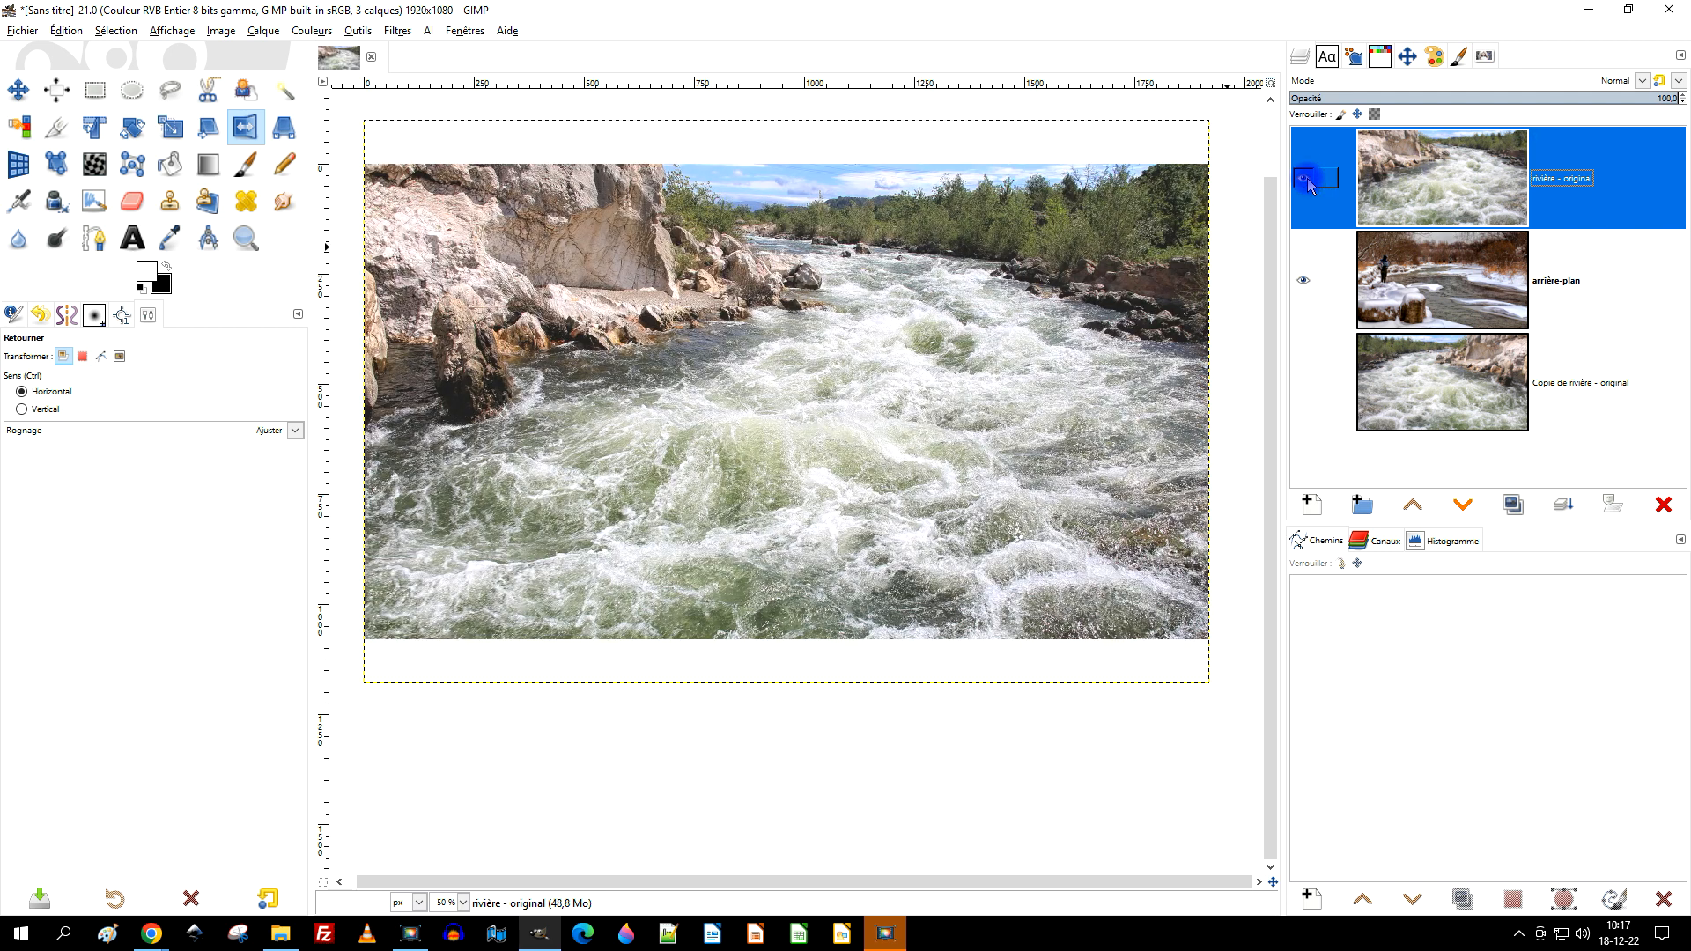
pyautogui.click(1306, 180)
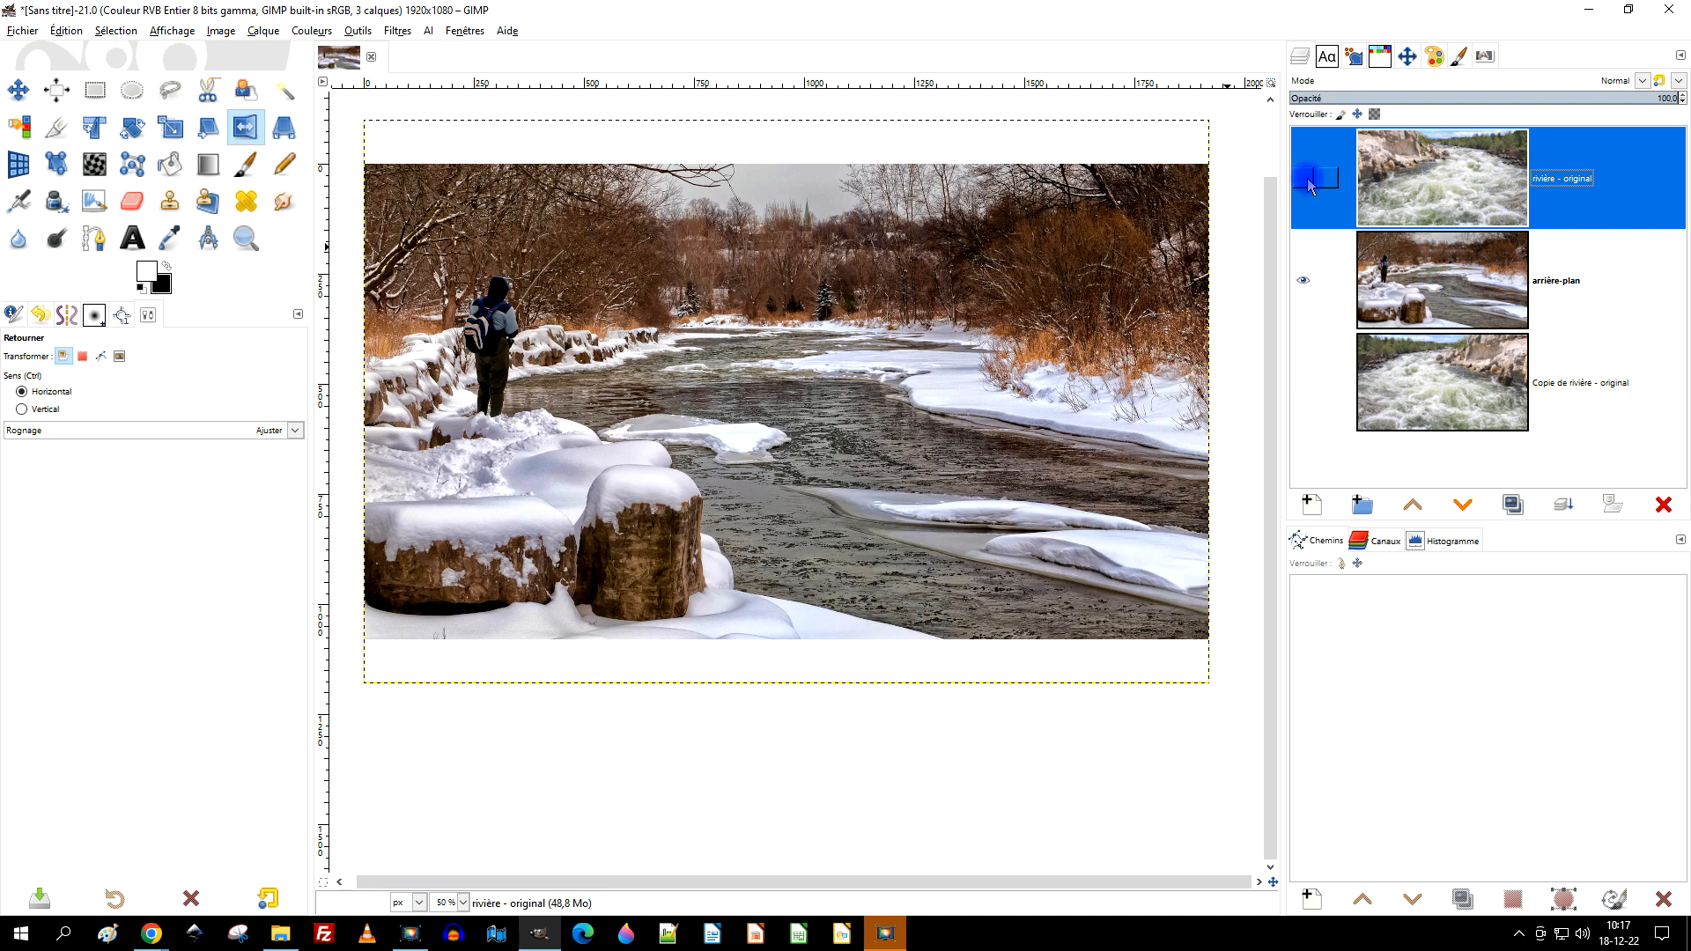
pyautogui.click(1306, 180)
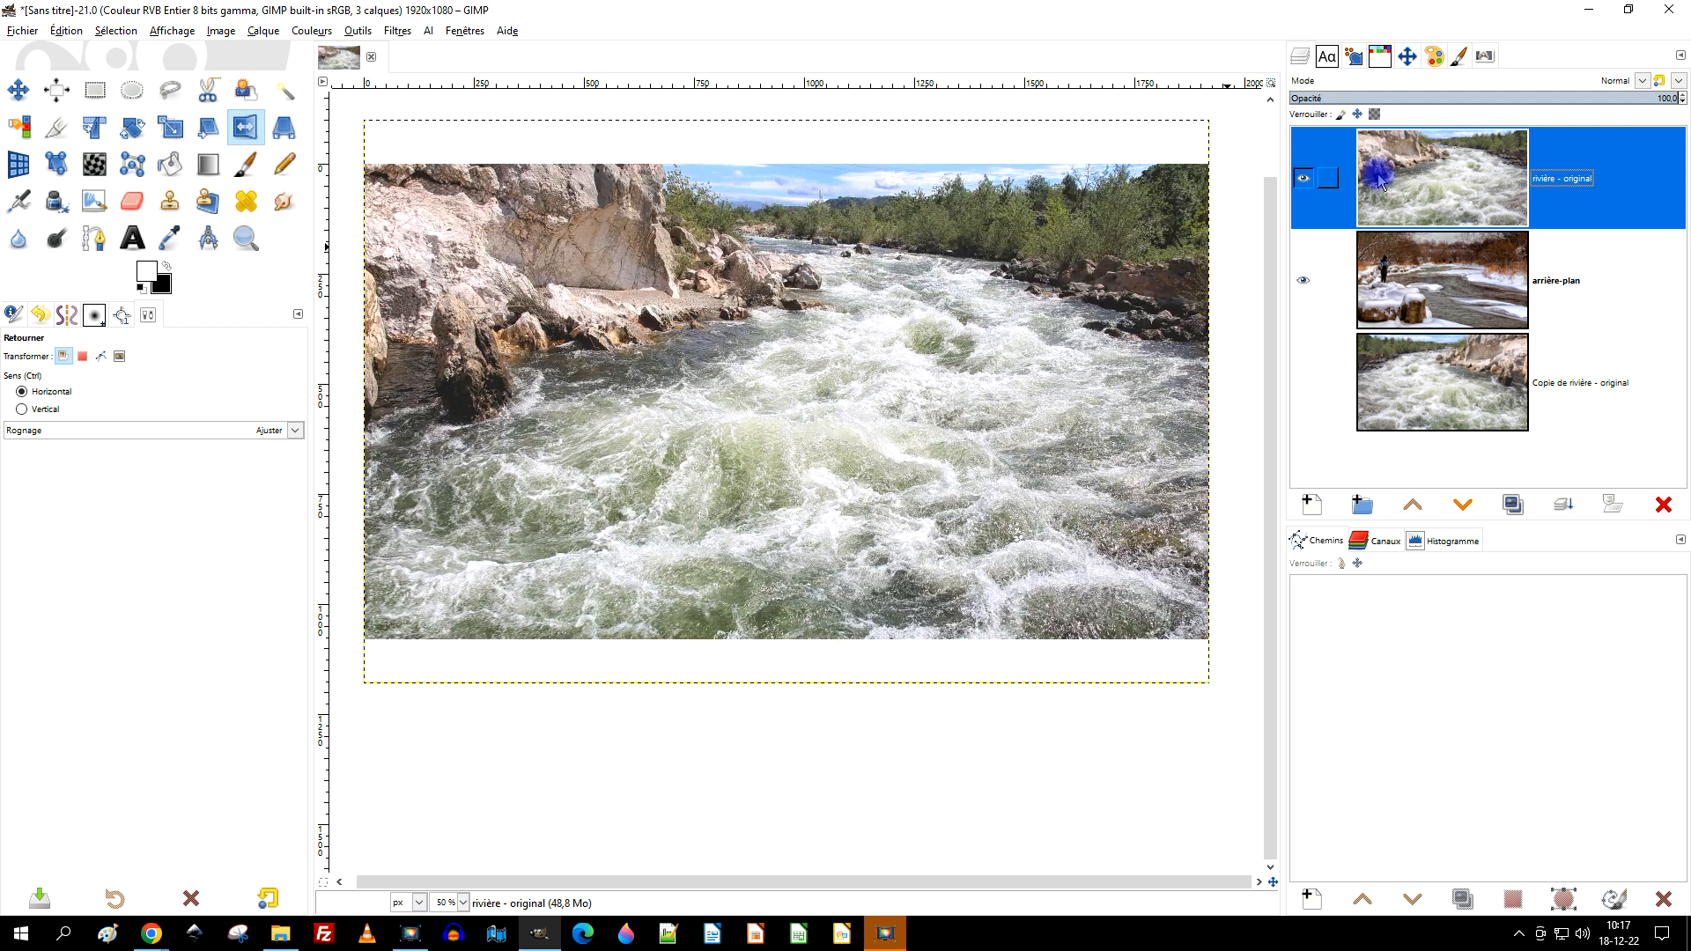
# Rename the flipped "rivière - original" layer as "rivière"
pyautogui.click(19, 164)
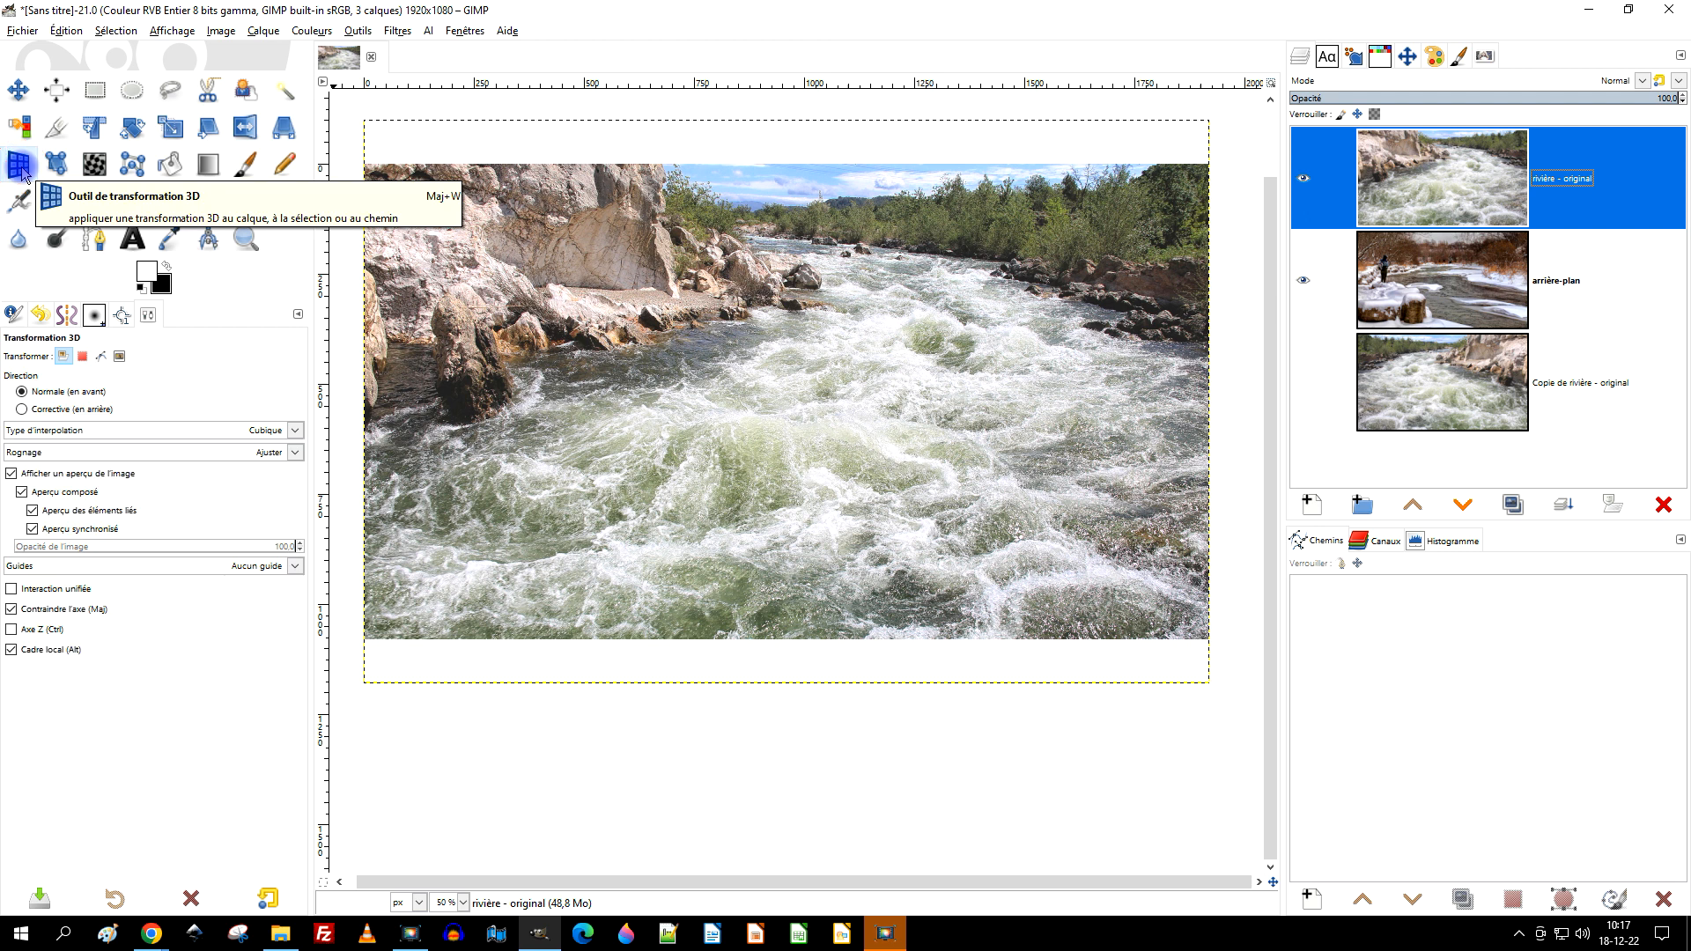
pyautogui.doubleClick(1581, 179)
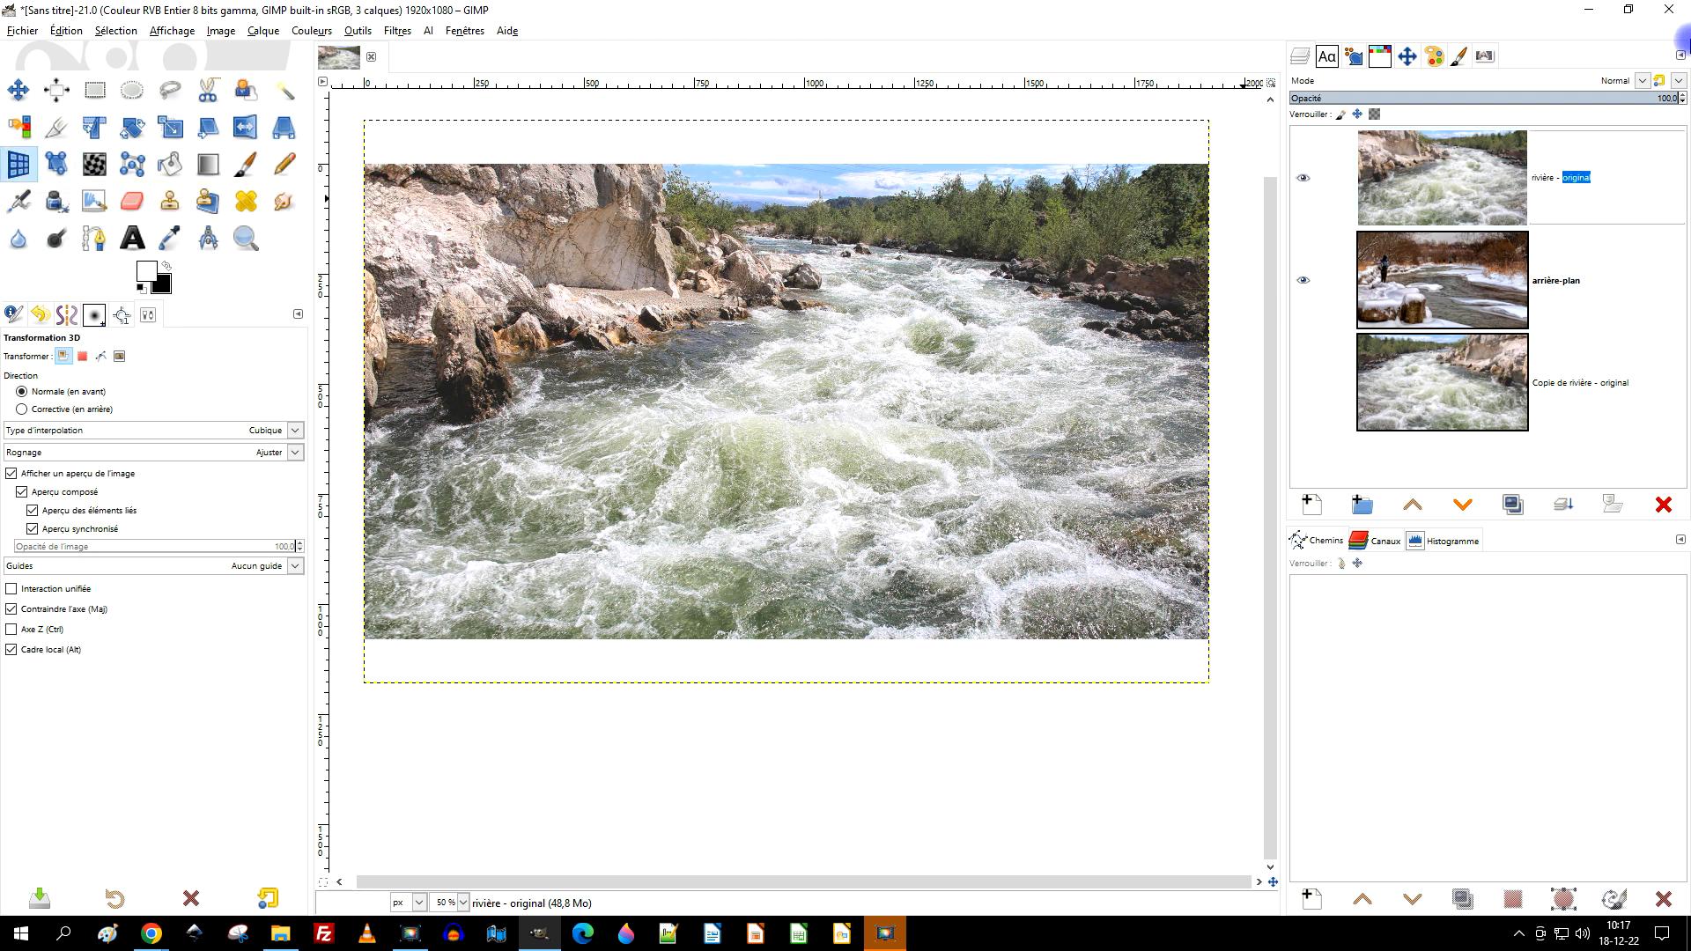
pyautogui.press('BackSpace')
pyautogui.press('Return')
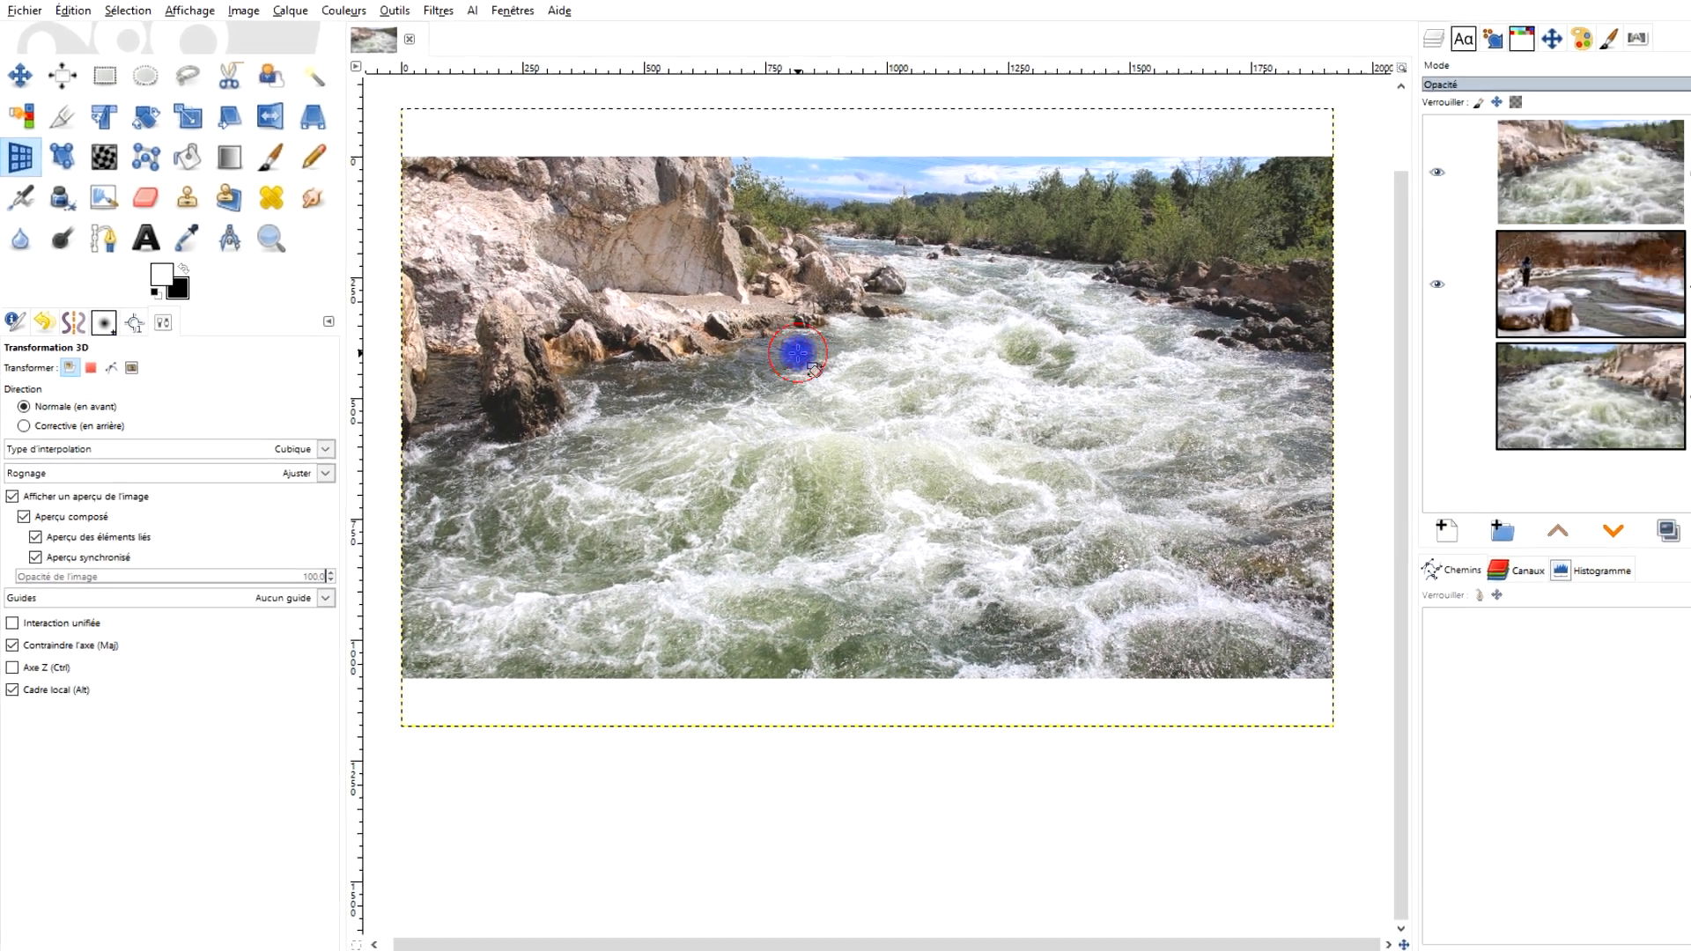
# Apply a 3D transformation to the rivière layer with an X angle of 56.25, lowering its opacity to about 55 as an alignment aid
pyautogui.click(878, 364)
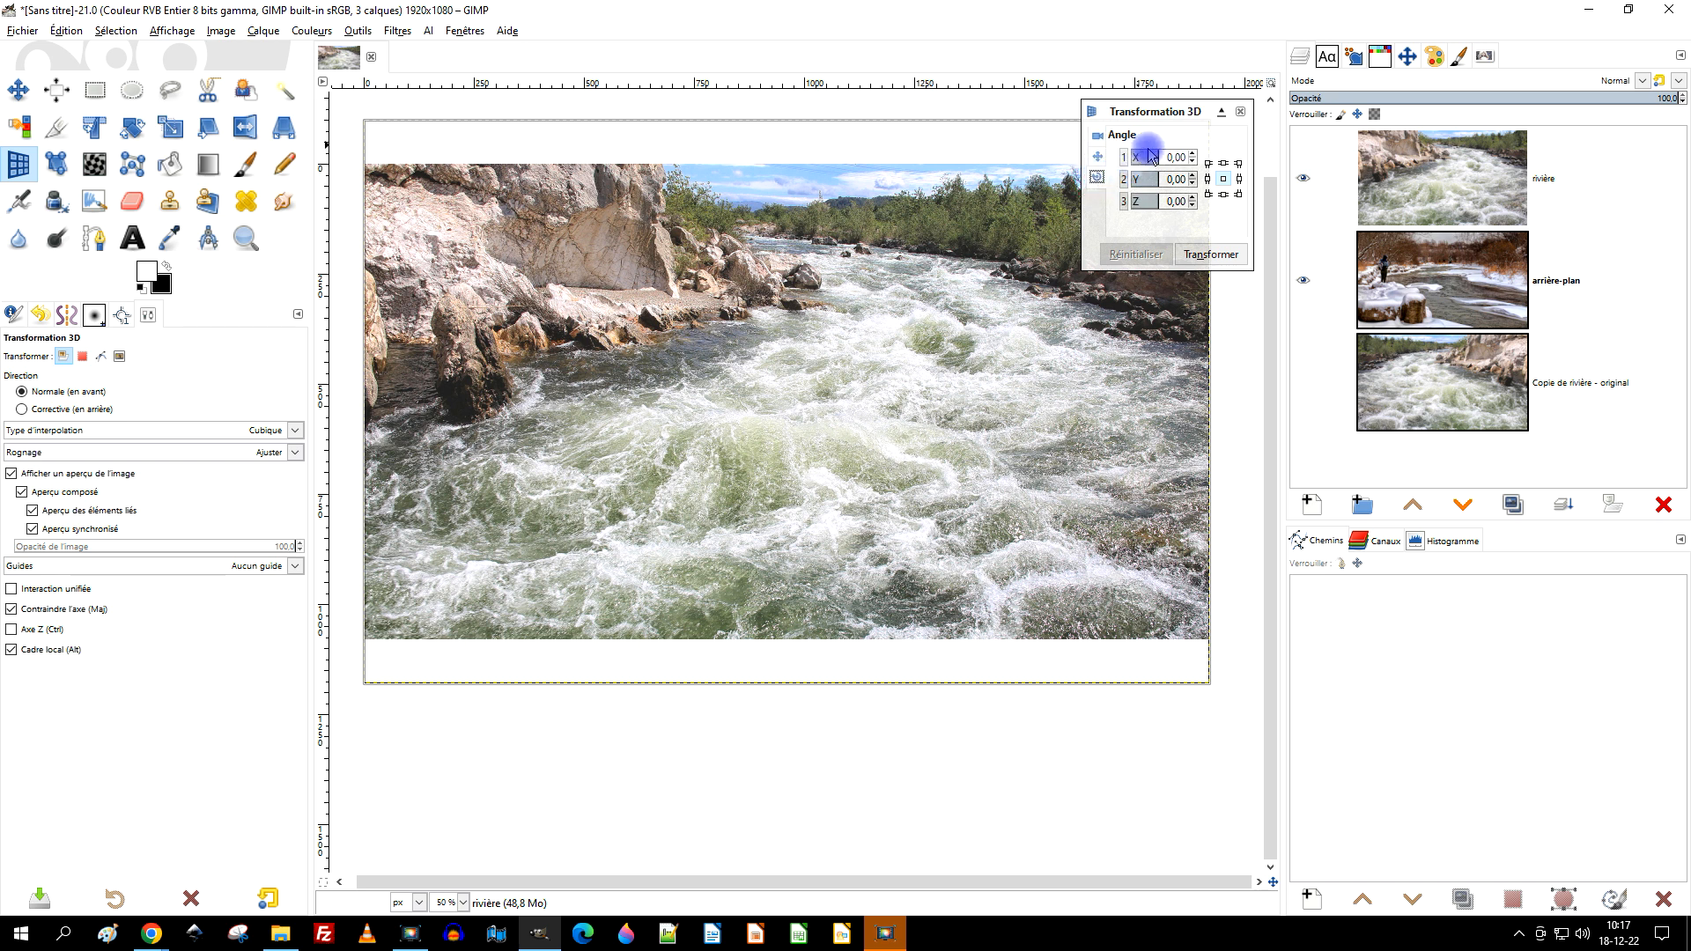
pyautogui.moveTo(1156, 157); pyautogui.dragTo(1167, 157)
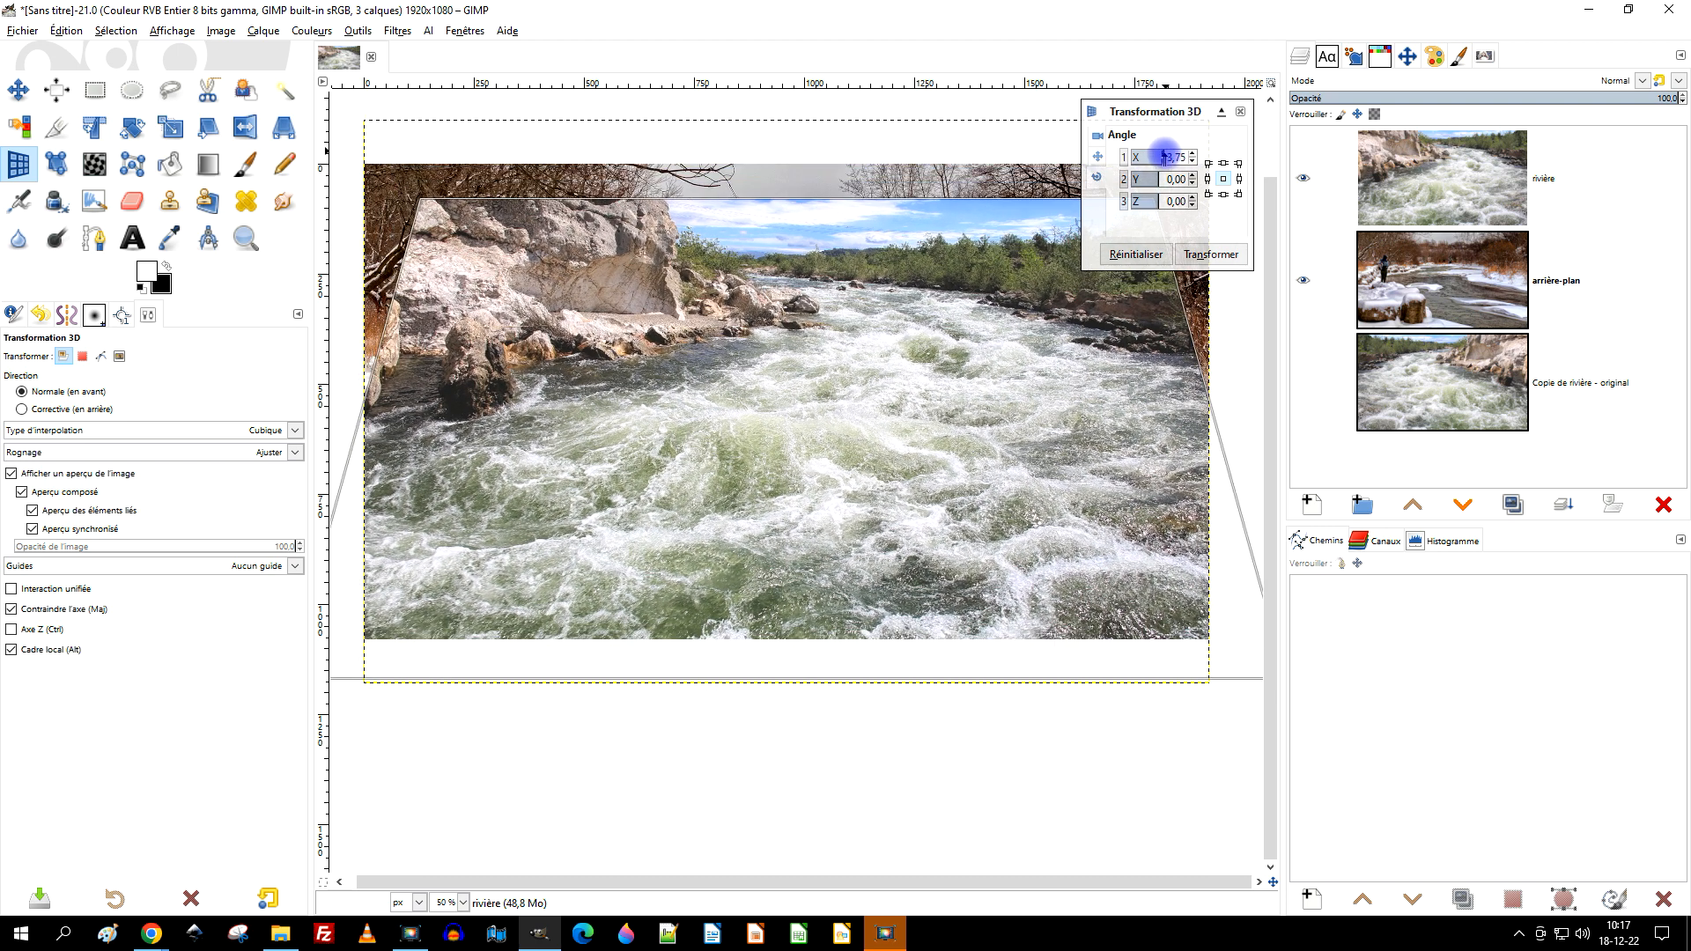
pyautogui.click(1558, 99)
pyautogui.moveTo(1532, 97); pyautogui.dragTo(1527, 97)
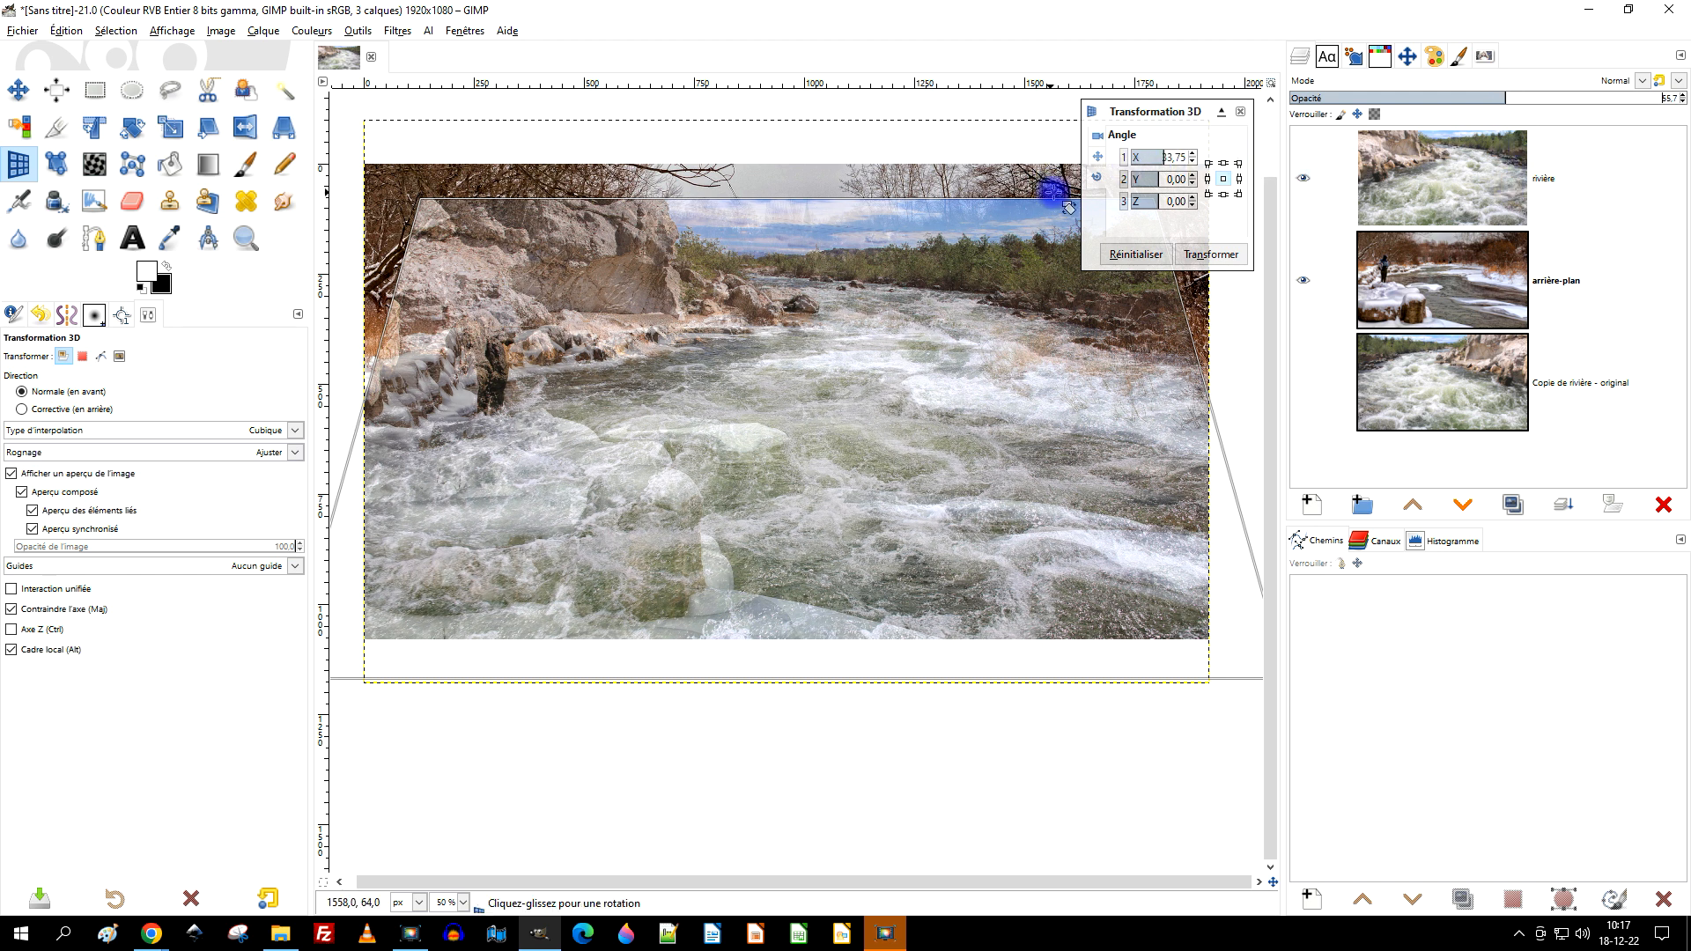
pyautogui.moveTo(1160, 157); pyautogui.dragTo(1166, 156)
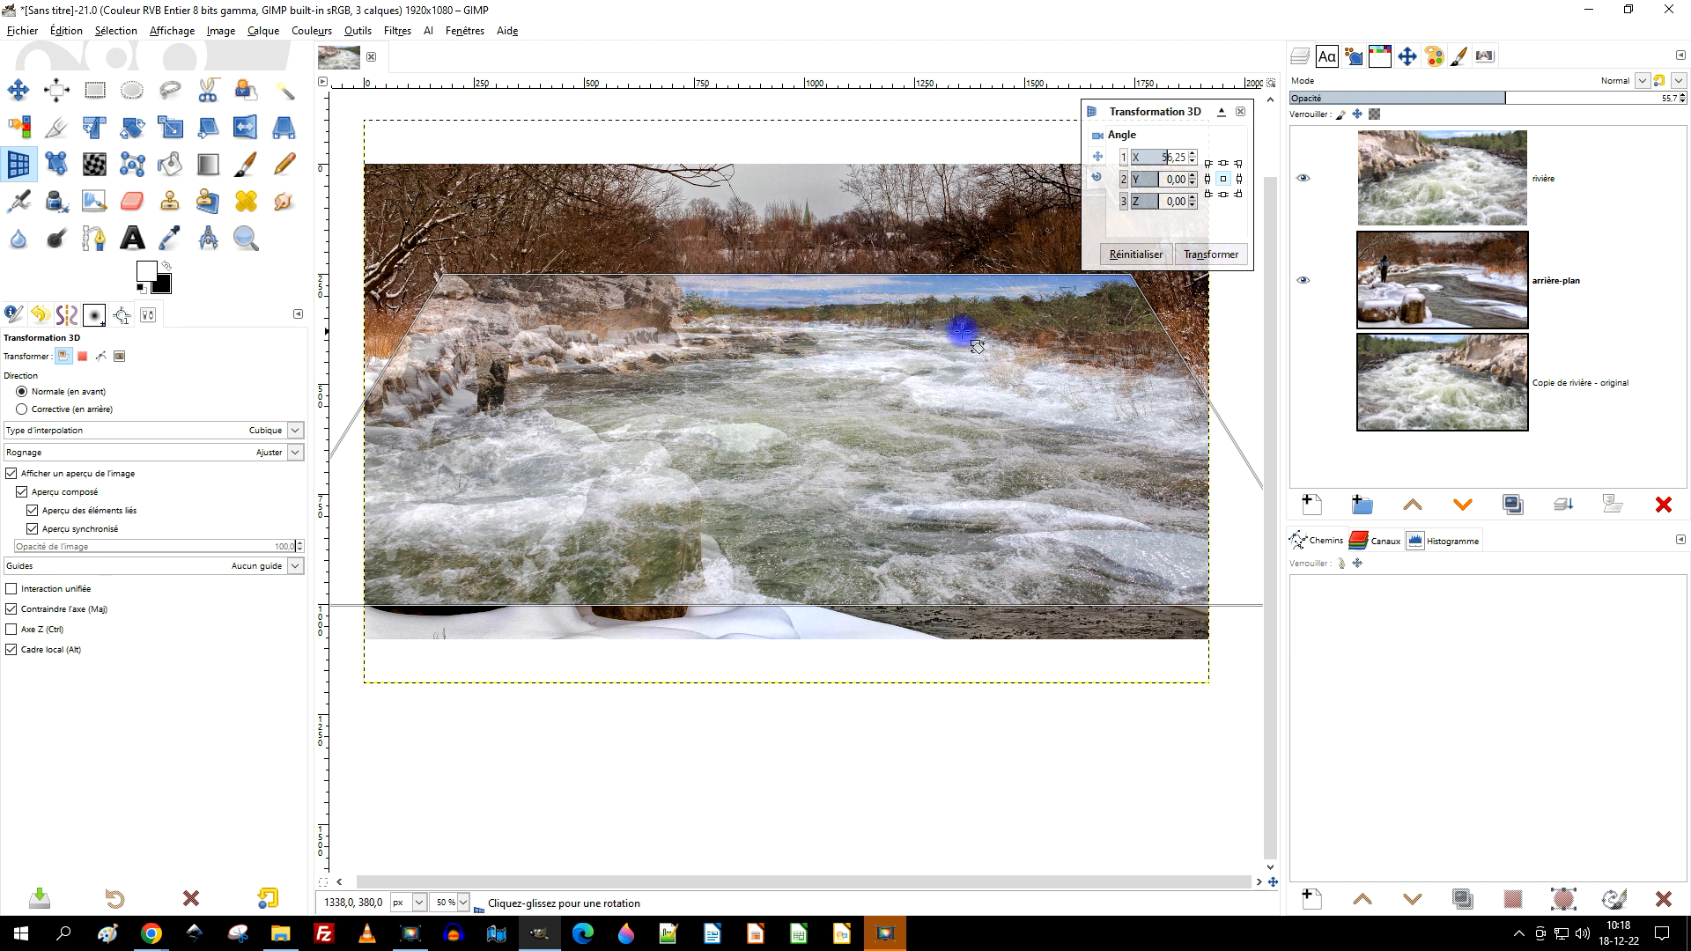
pyautogui.click(1203, 256)
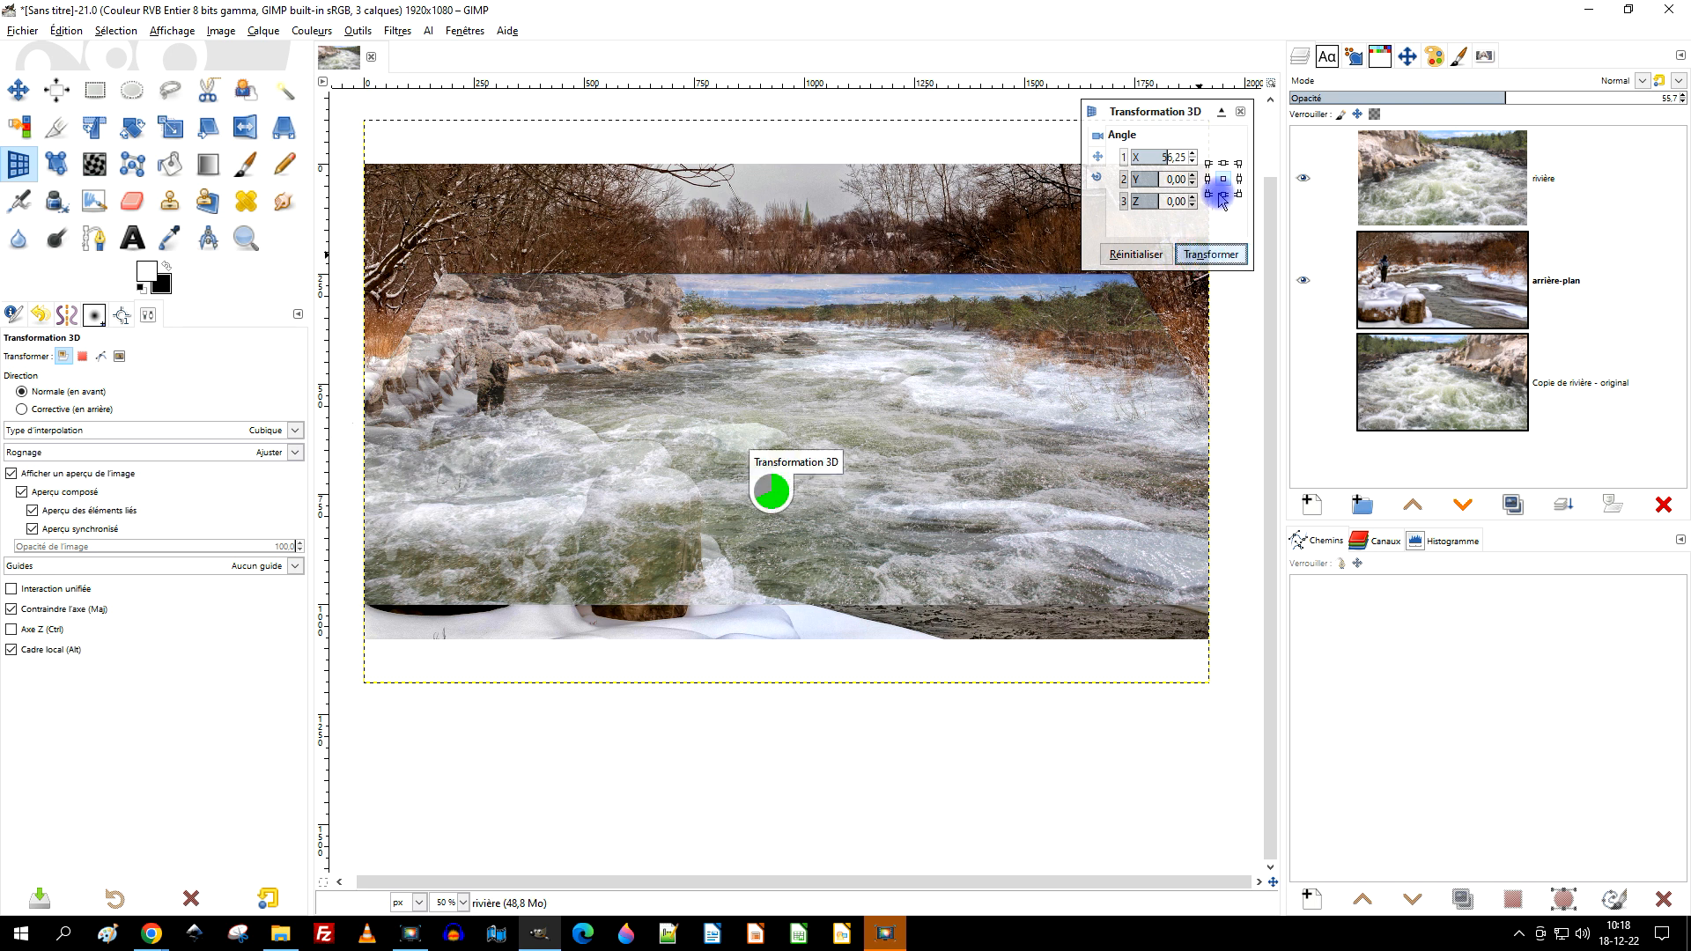
# Restore the rivière layer's opacity to 100 and scale the layer proportionally around its centre to 2997 x 904 pixels
pyautogui.scroll(-3, 789, 392)
pyautogui.scroll(2, 789, 392)
pyautogui.moveTo(891, 383); pyautogui.dragTo(913, 411)
pyautogui.scroll(1, 899, 417)
pyautogui.scroll(-1, 899, 416)
pyautogui.scroll(1, 895, 404)
pyautogui.scroll(-1, 896, 399)
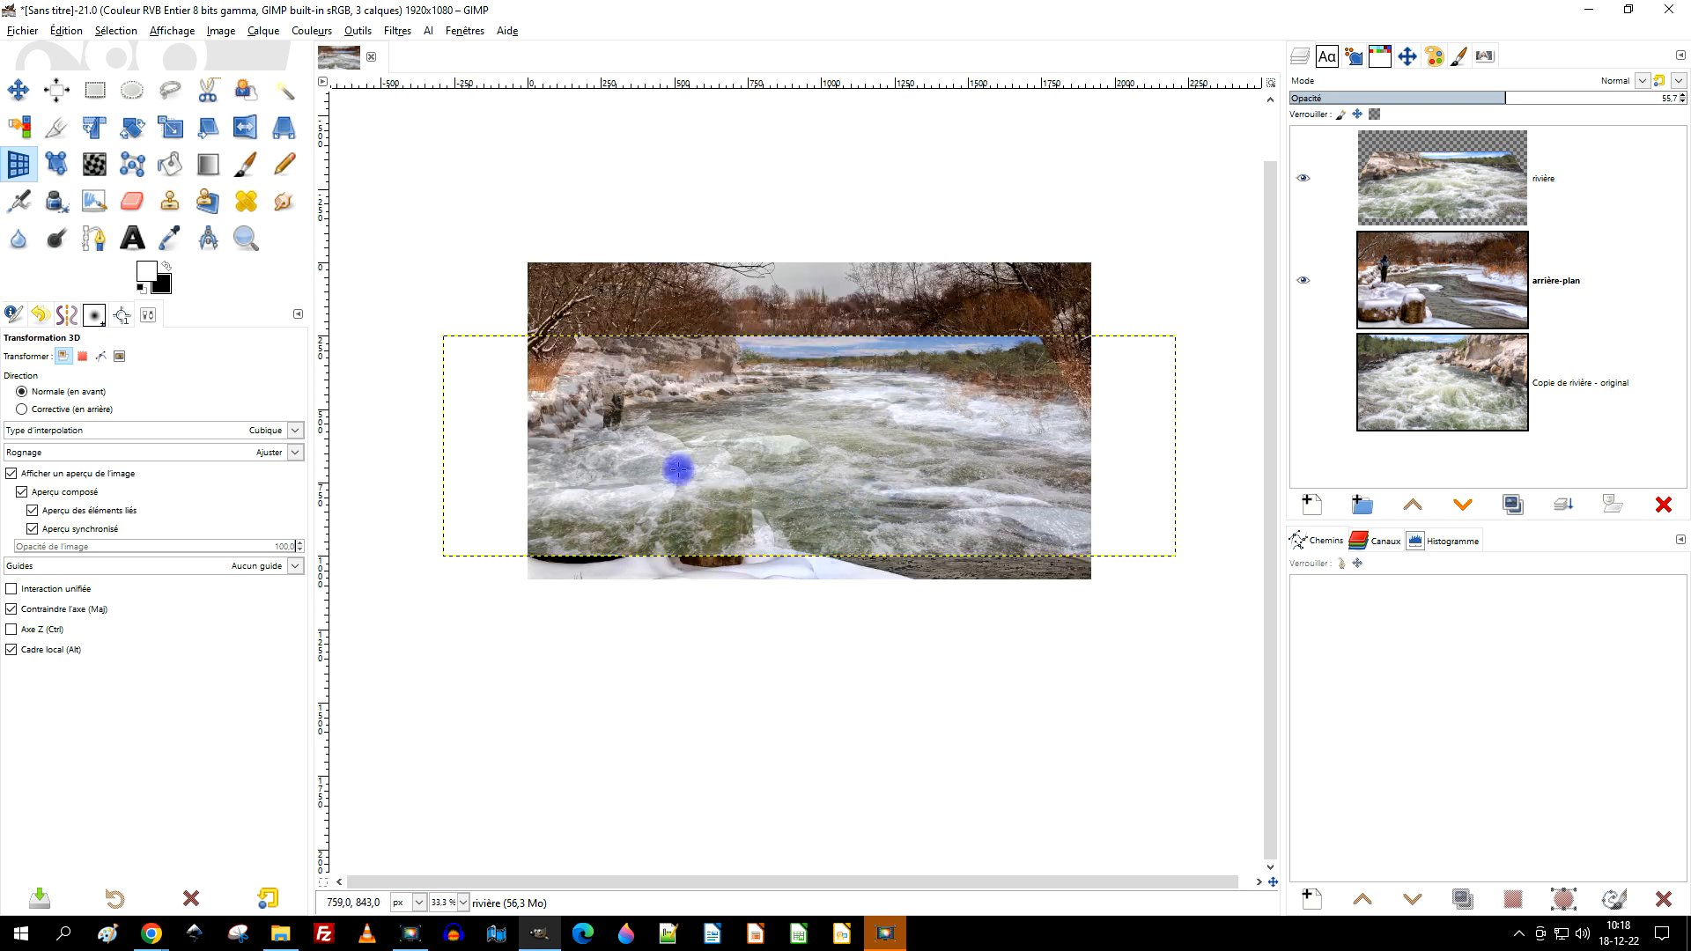
pyautogui.click(132, 127)
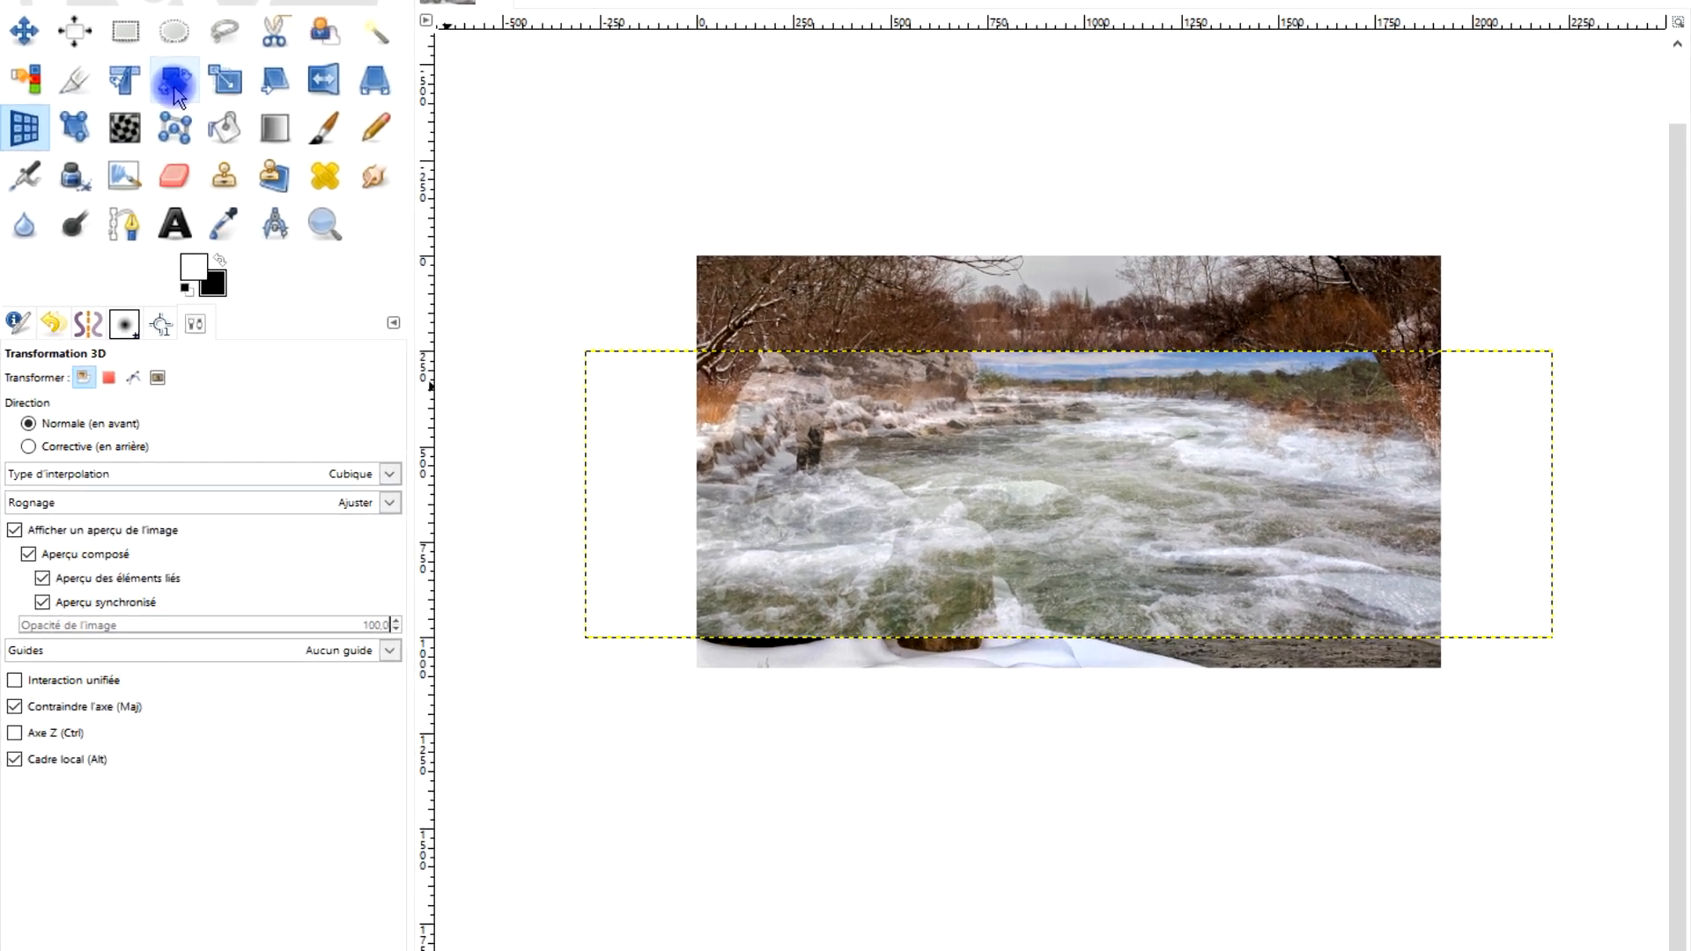
pyautogui.click(710, 360)
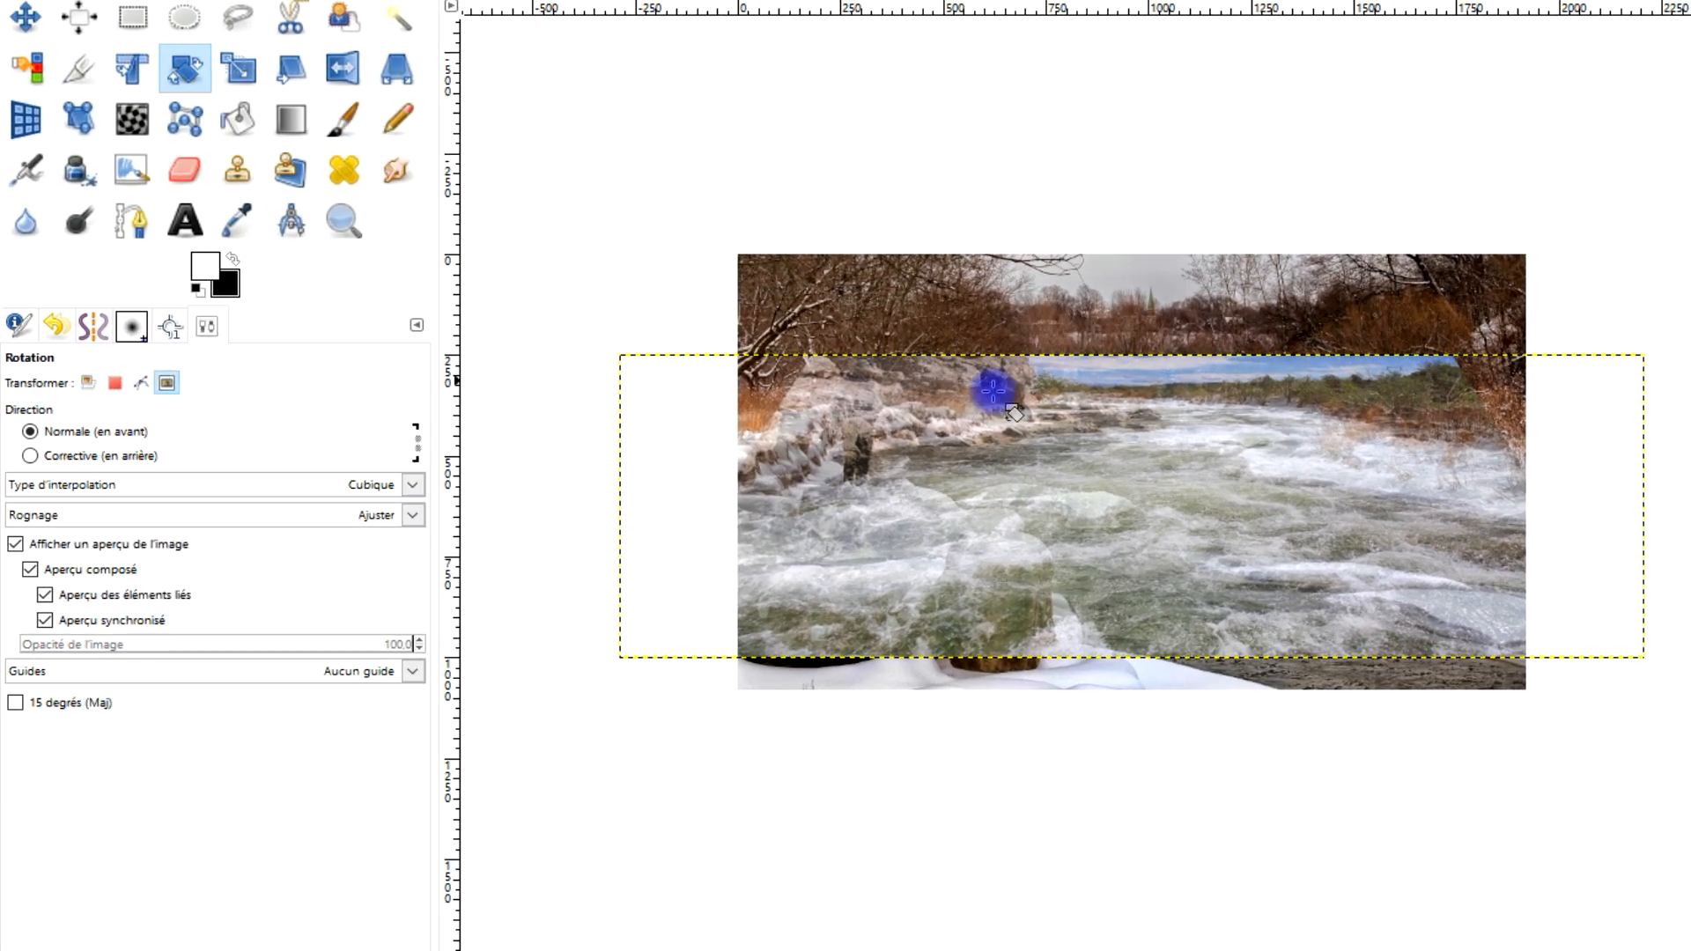
pyautogui.click(231, 69)
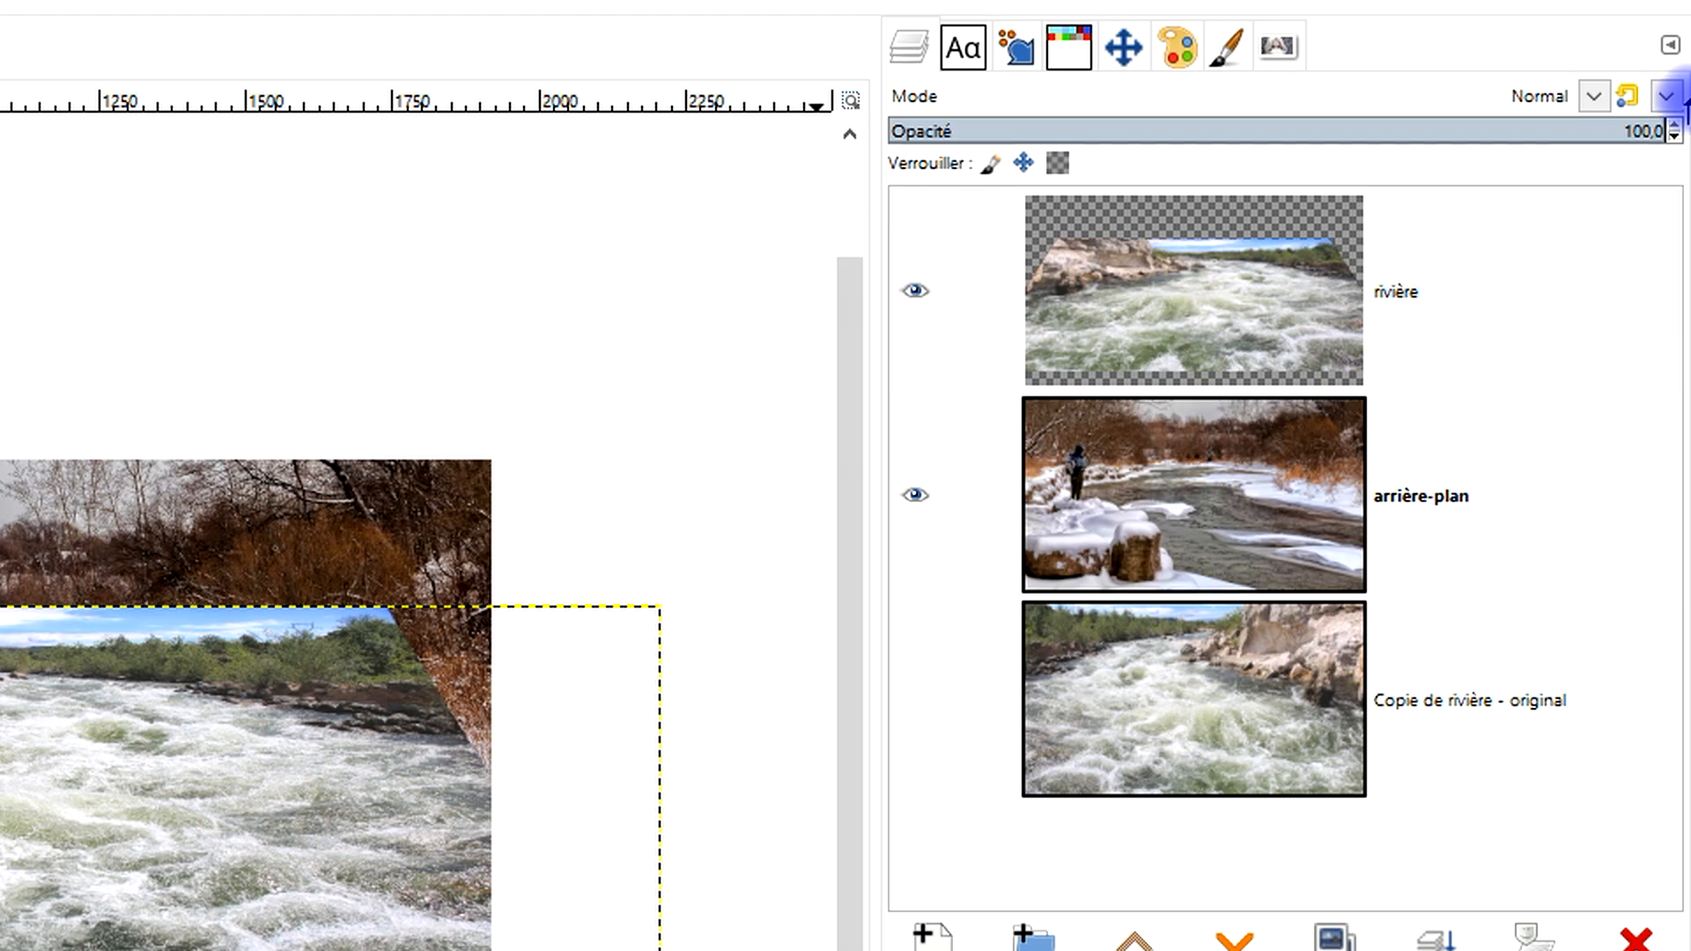
pyautogui.click(154, 721)
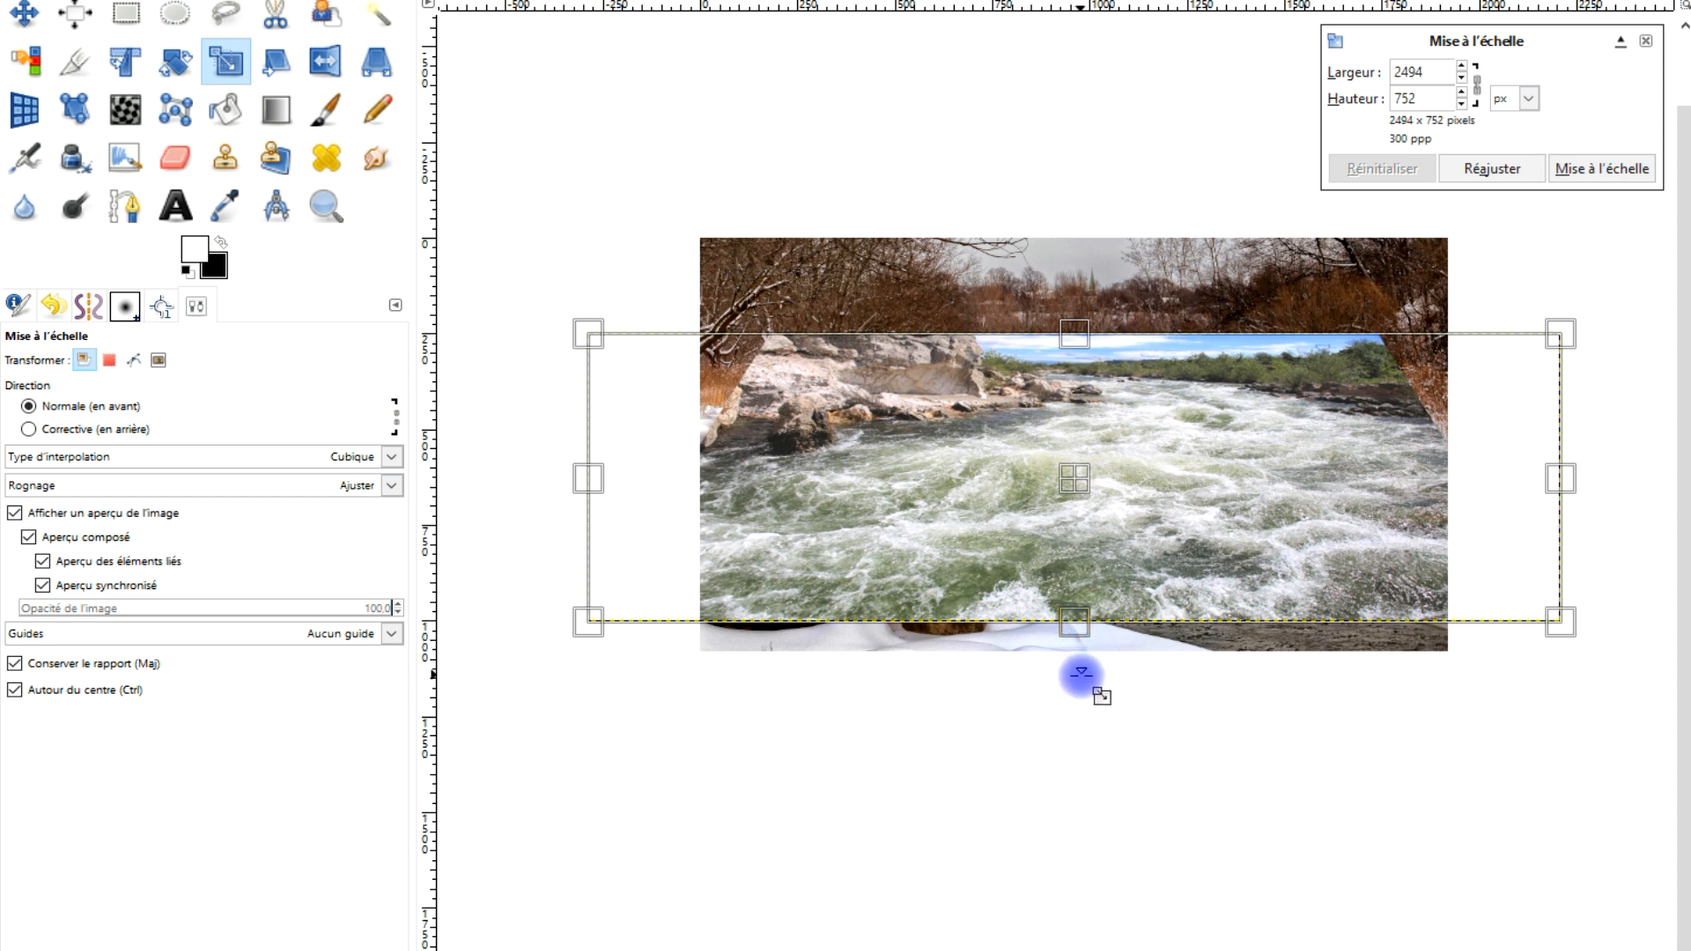
pyautogui.moveTo(1075, 621)
pyautogui.mouseDown()
pyautogui.moveTo(1079, 667)
pyautogui.moveTo(1076, 636)
pyautogui.moveTo(1080, 653)
pyautogui.mouseUp()
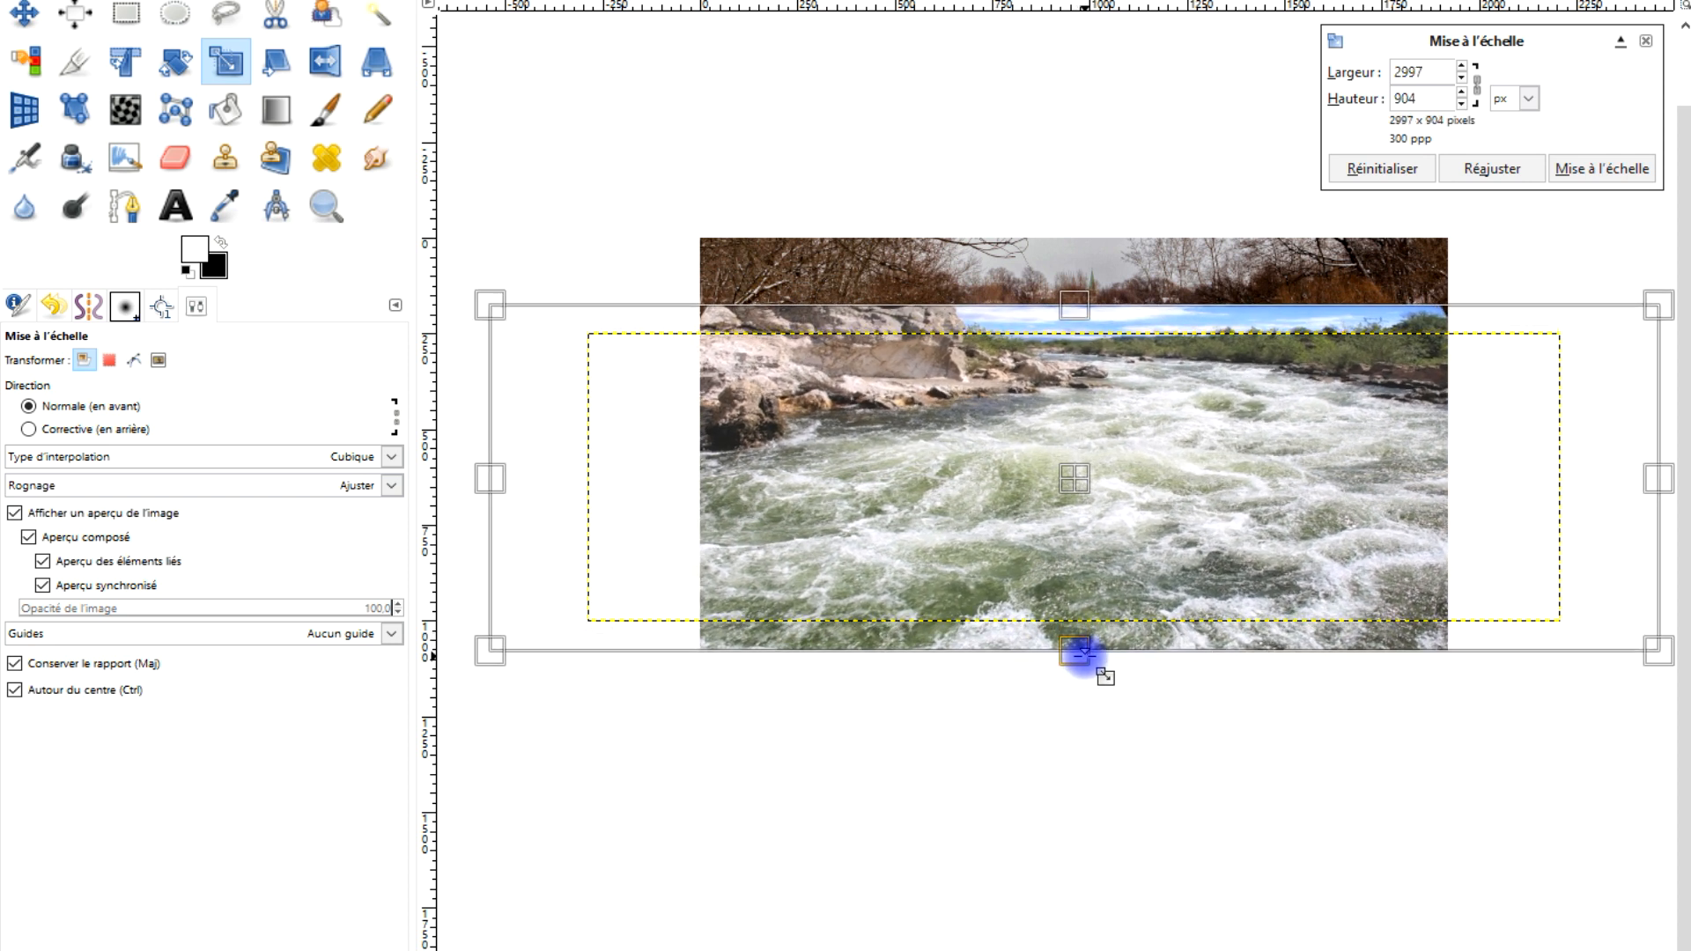
pyautogui.click(1595, 170)
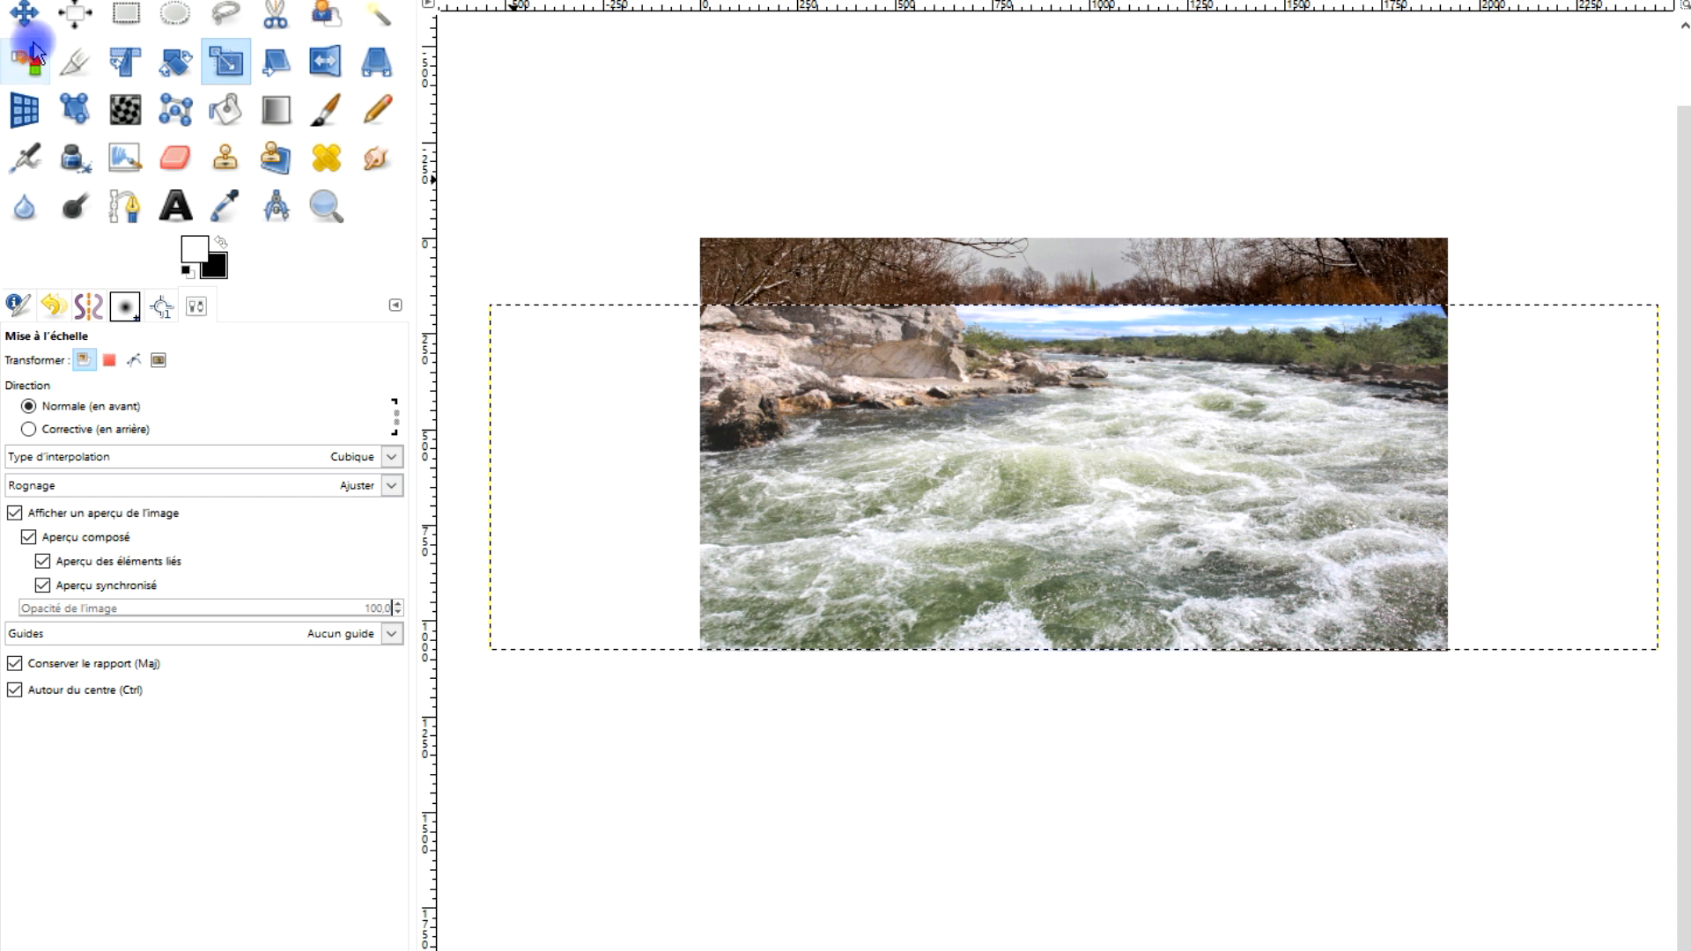
# Set up the Eraser with the "2. Hardness 075" brush at size 93
pyautogui.click(24, 12)
pyautogui.scroll(1, 1277, 449)
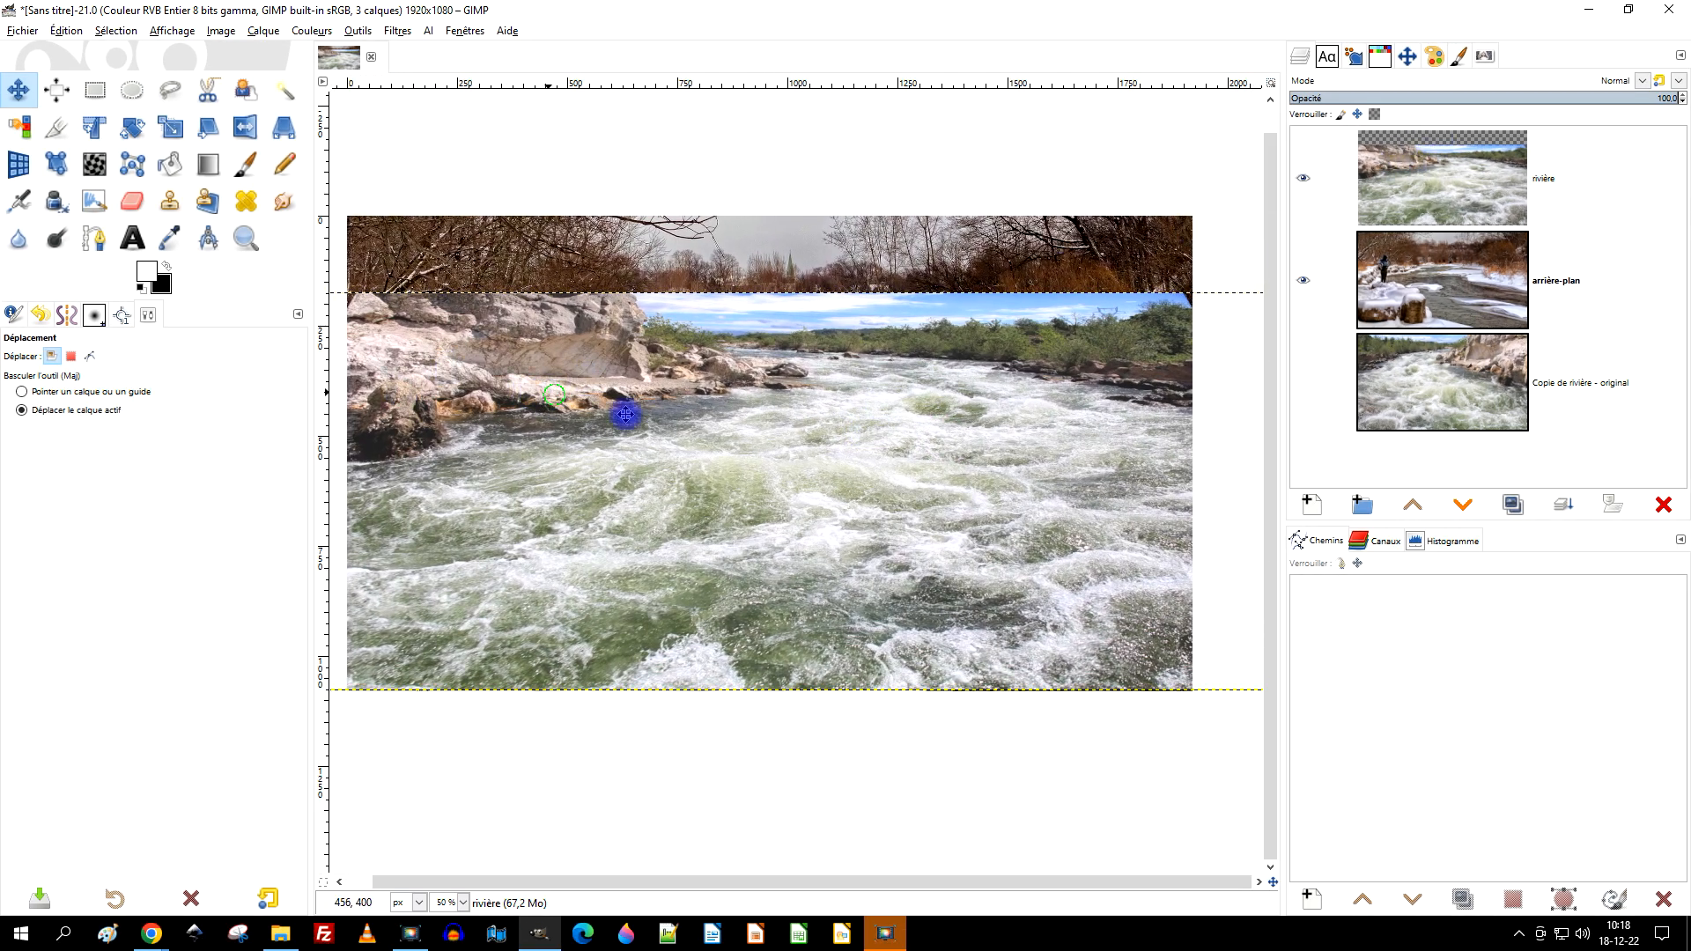
pyautogui.moveTo(554, 395); pyautogui.dragTo(721, 423)
pyautogui.click(131, 201)
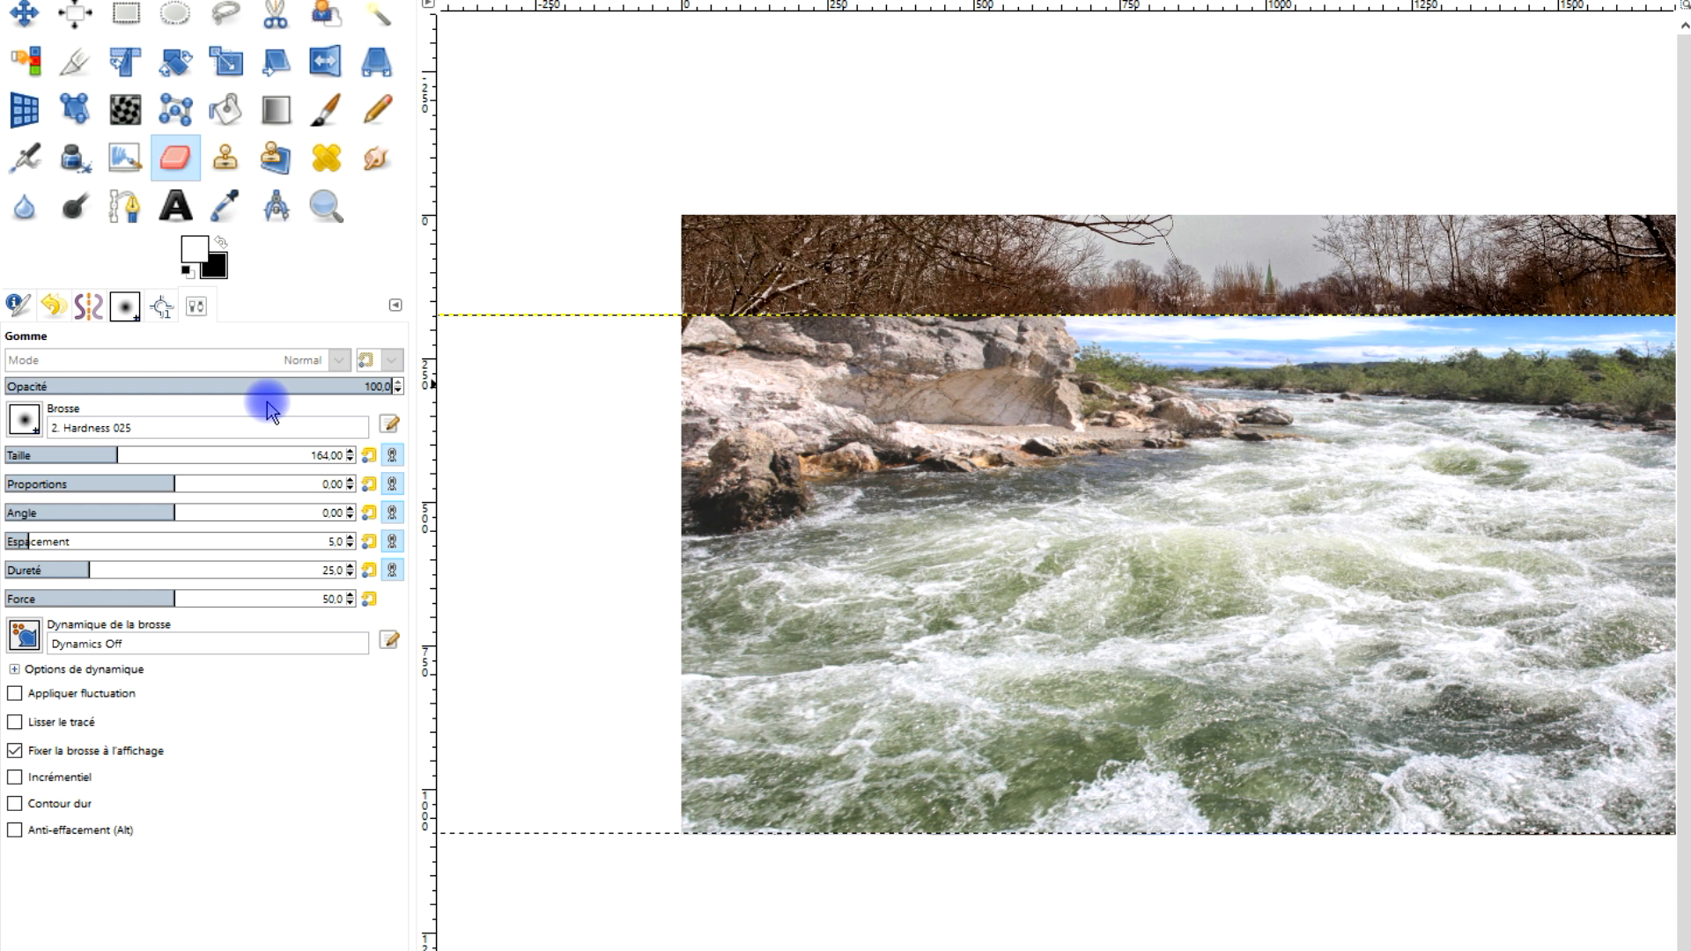
pyautogui.click(27, 420)
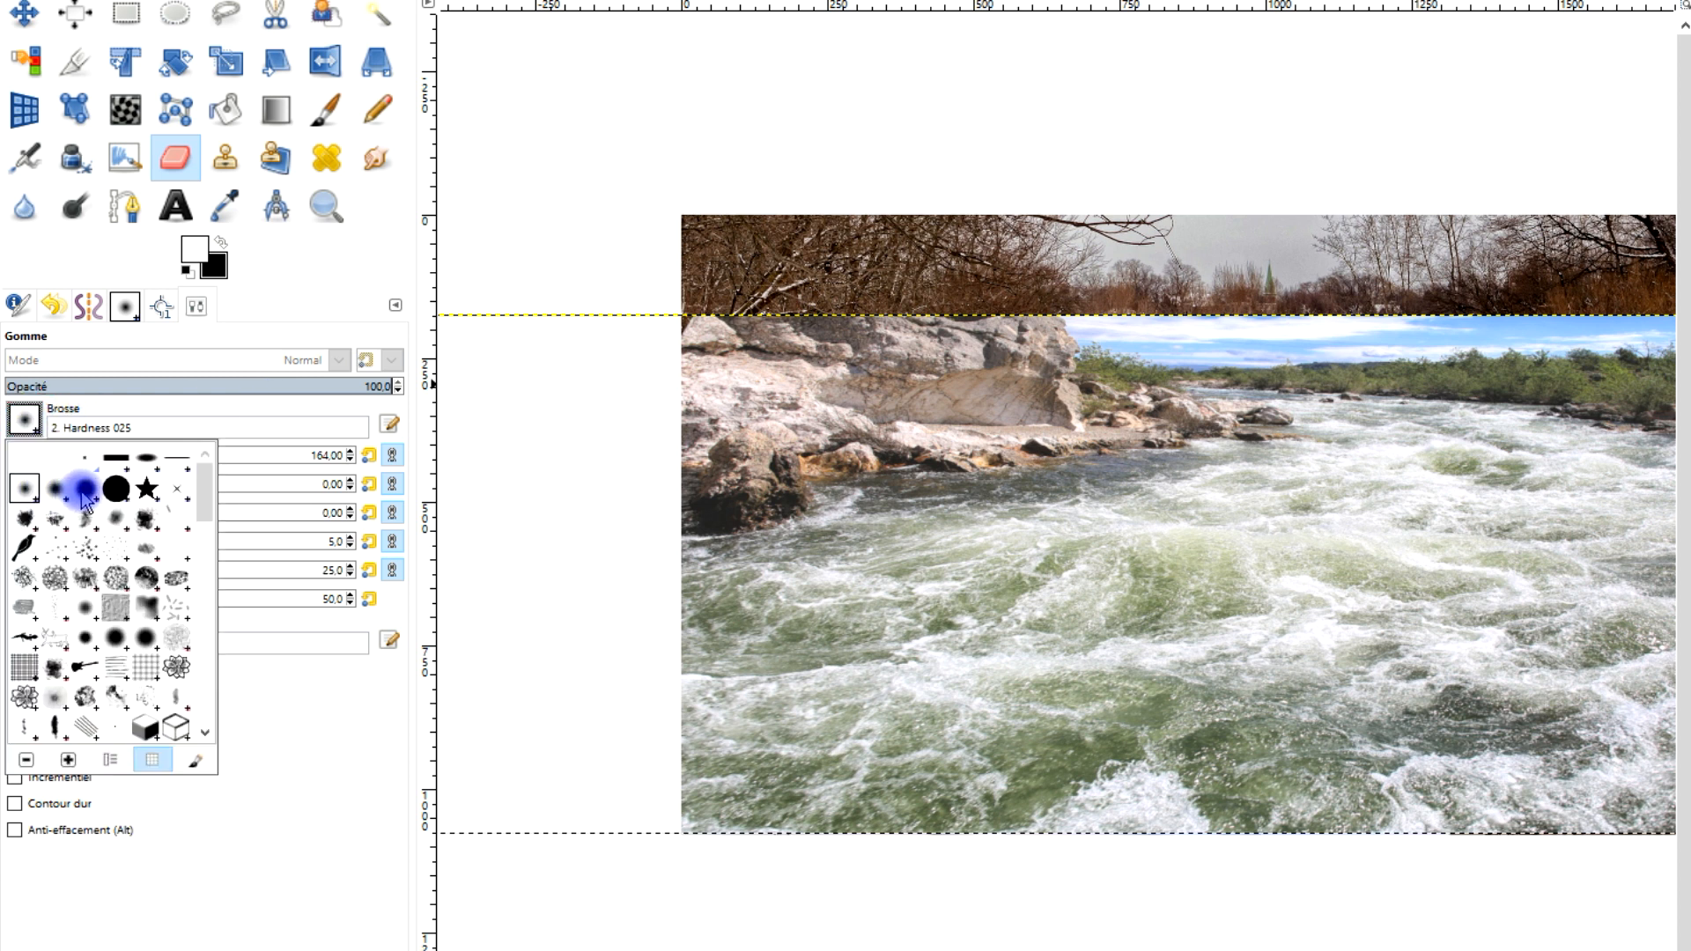
pyautogui.doubleClick(84, 498)
pyautogui.click(84, 450)
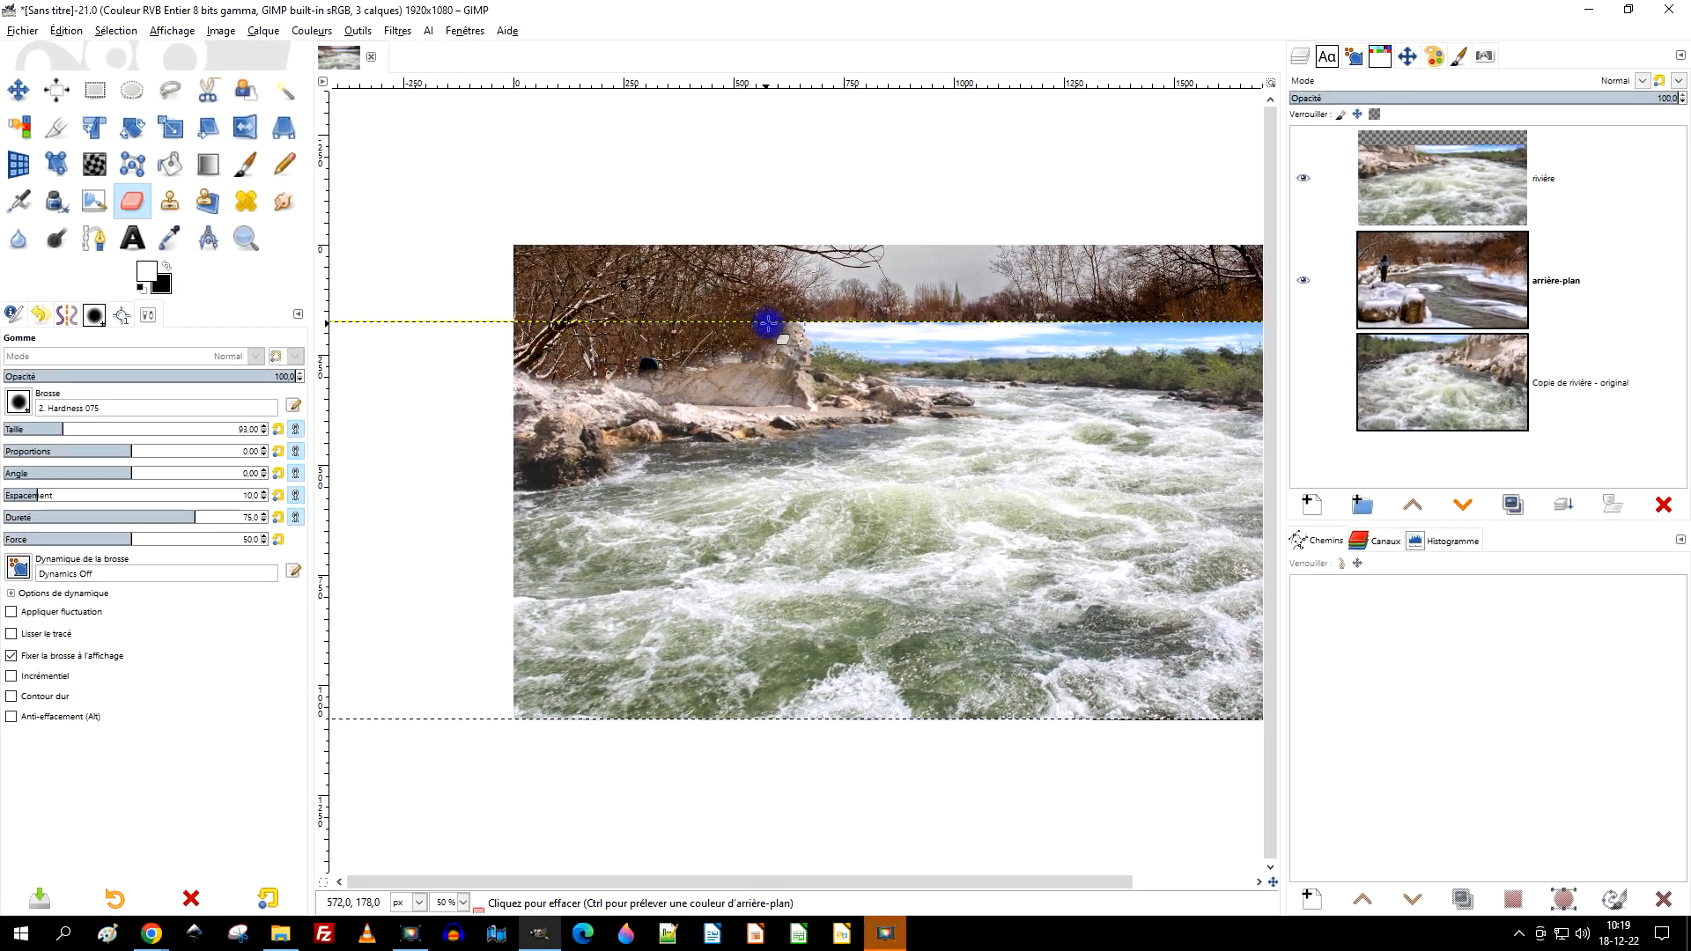
# Erase the cliff, sky and far-bank trees above the rushing water on the rivière layer
pyautogui.moveTo(768, 324)
pyautogui.mouseDown()
pyautogui.moveTo(525, 424)
pyautogui.moveTo(824, 339)
pyautogui.mouseUp()
pyautogui.moveTo(666, 396)
pyautogui.mouseDown()
pyautogui.moveTo(508, 443)
pyautogui.moveTo(560, 449)
pyautogui.mouseUp()
pyautogui.moveTo(722, 404); pyautogui.dragTo(701, 393)
pyautogui.moveTo(903, 404); pyautogui.dragTo(508, 488)
pyautogui.moveTo(430, 420)
pyautogui.mouseDown()
pyautogui.moveTo(980, 411)
pyautogui.moveTo(991, 434)
pyautogui.moveTo(971, 463)
pyautogui.moveTo(933, 464)
pyautogui.moveTo(645, 430)
pyautogui.mouseUp()
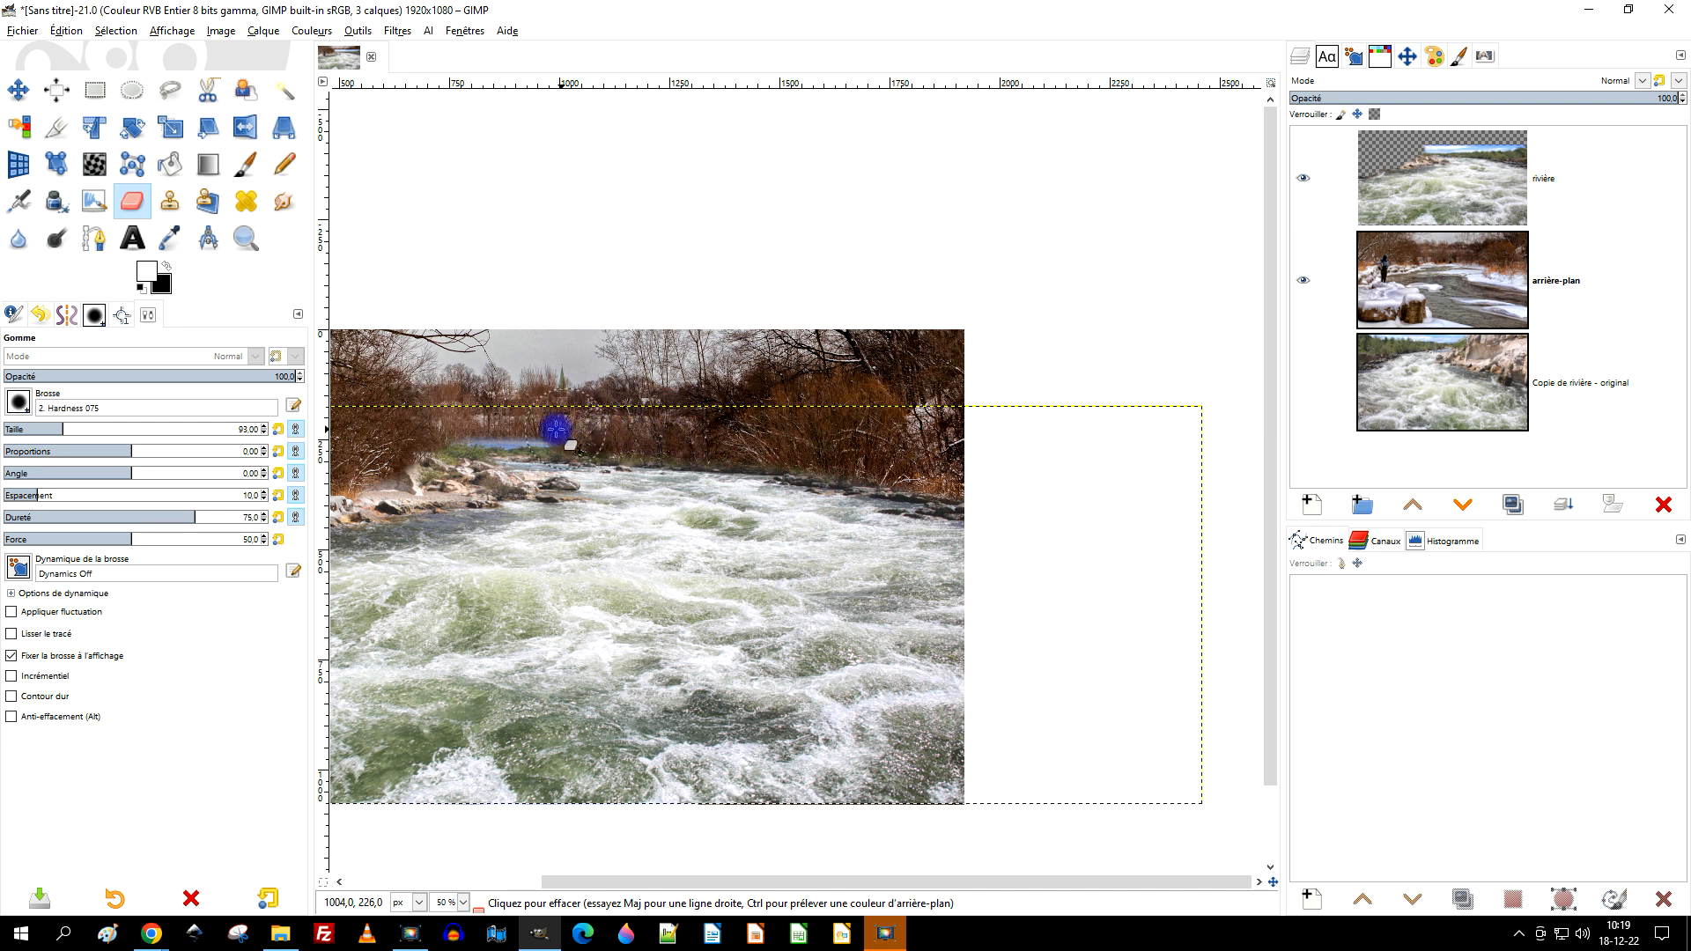
pyautogui.moveTo(788, 441); pyautogui.dragTo(808, 444)
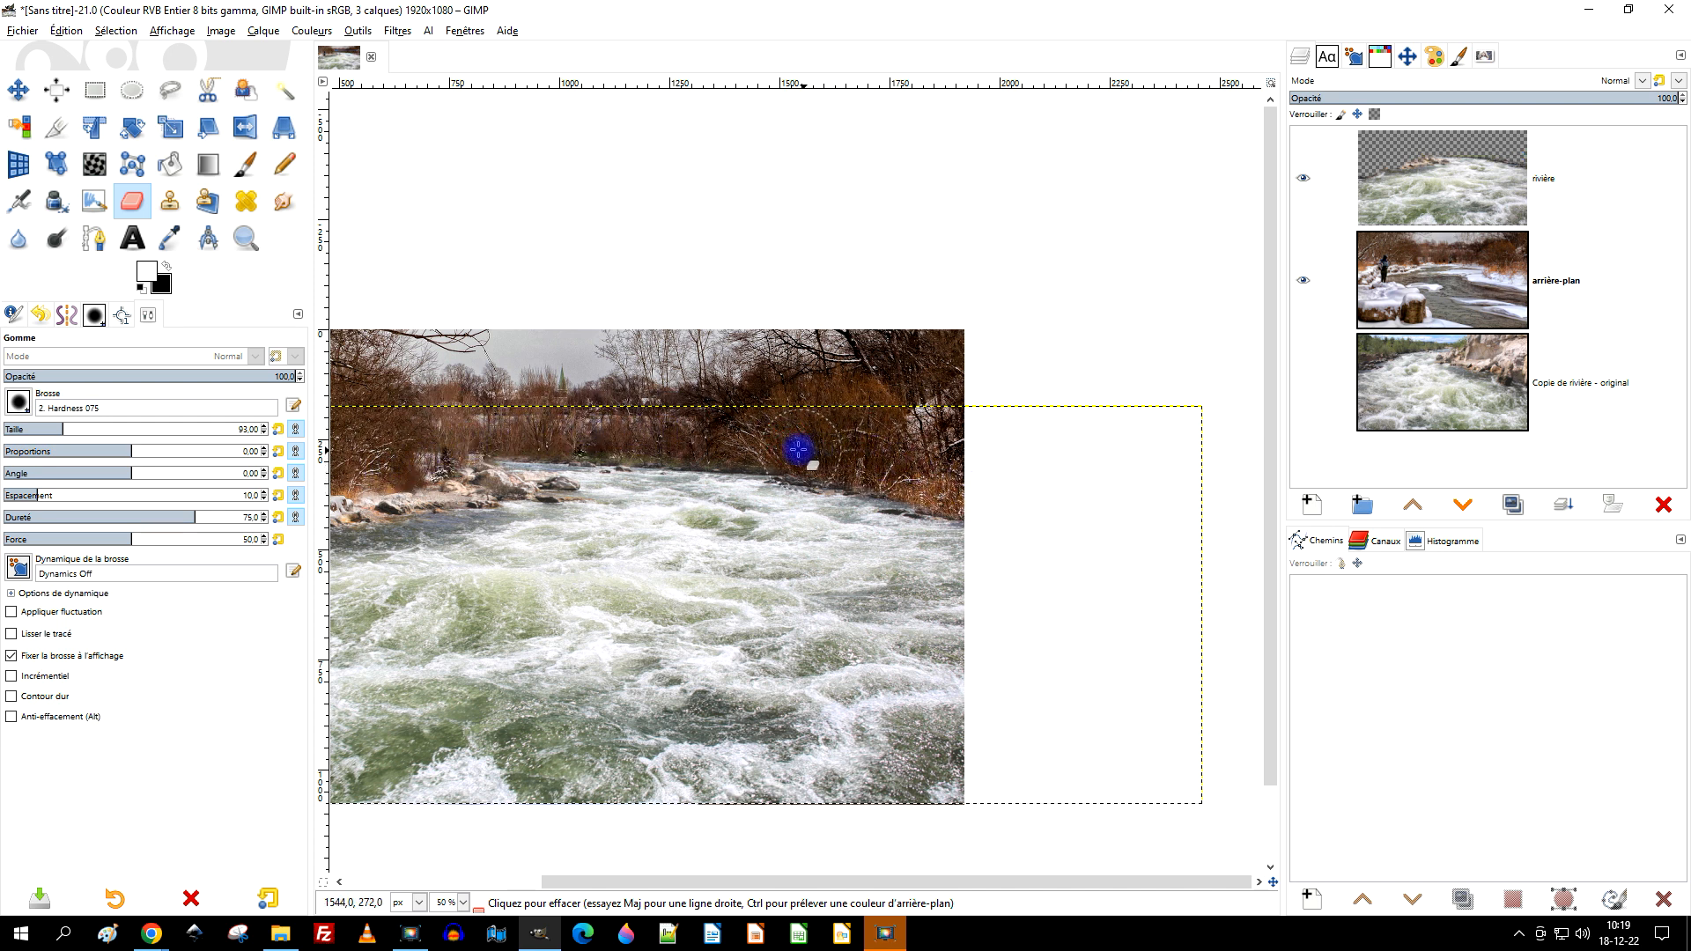
# Lower the rivière layer's opacity to 54.5 so the fisherman and snowy rocks show through
pyautogui.moveTo(666, 431); pyautogui.dragTo(1128, 334)
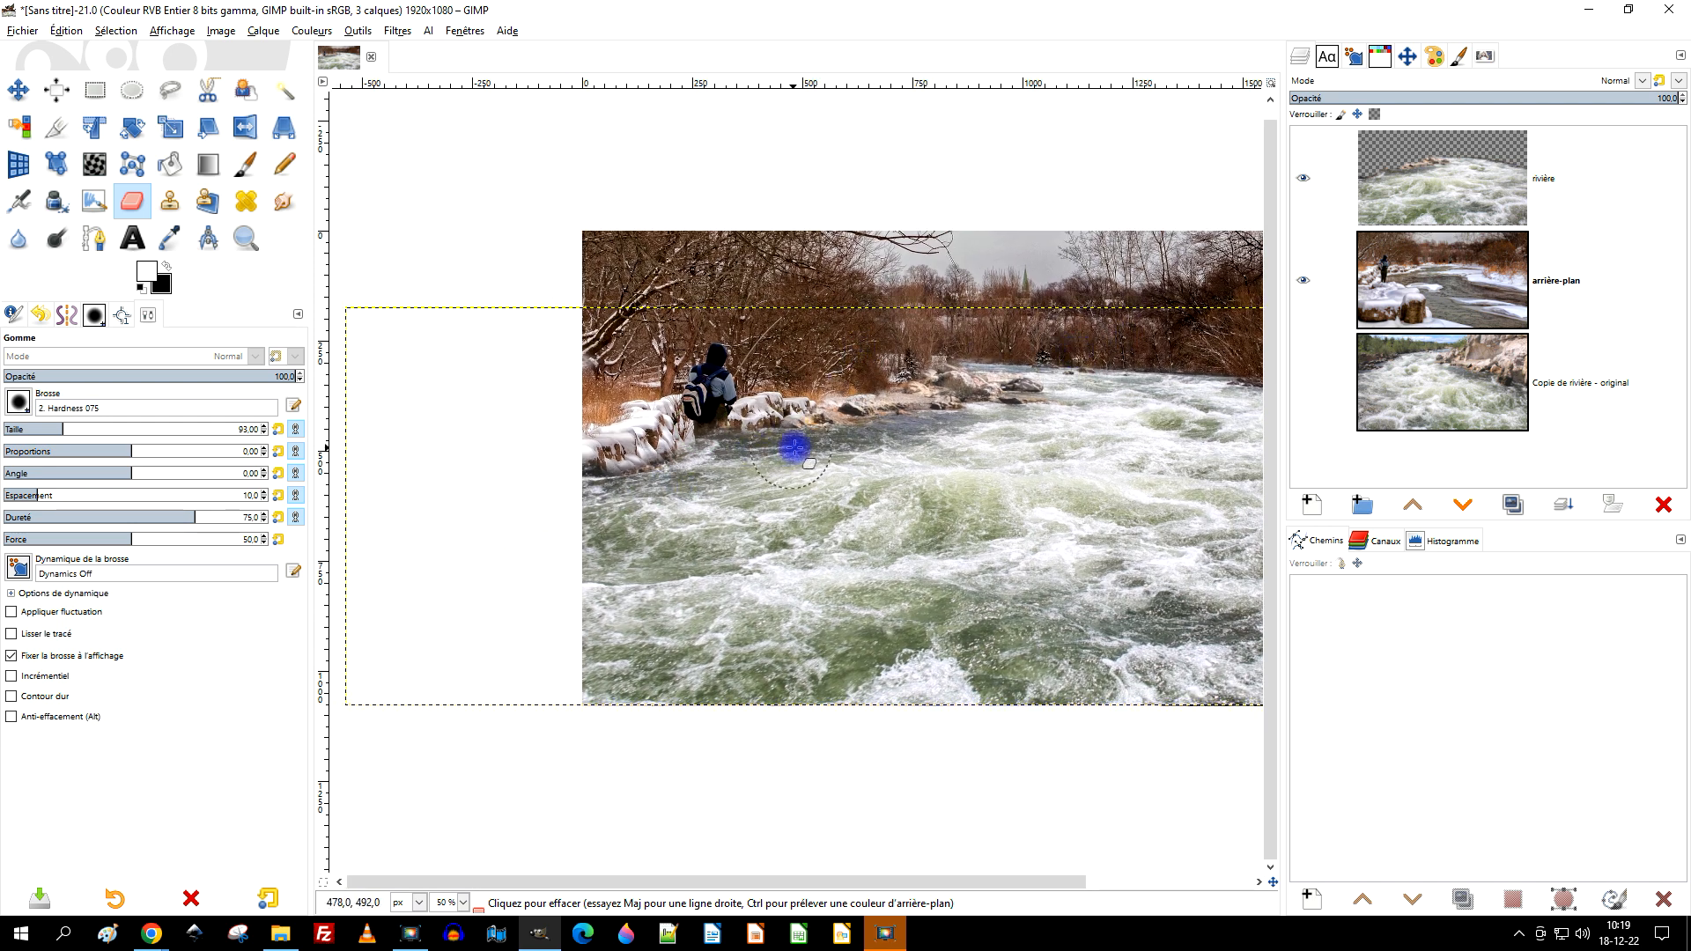
pyautogui.moveTo(947, 485); pyautogui.dragTo(910, 439)
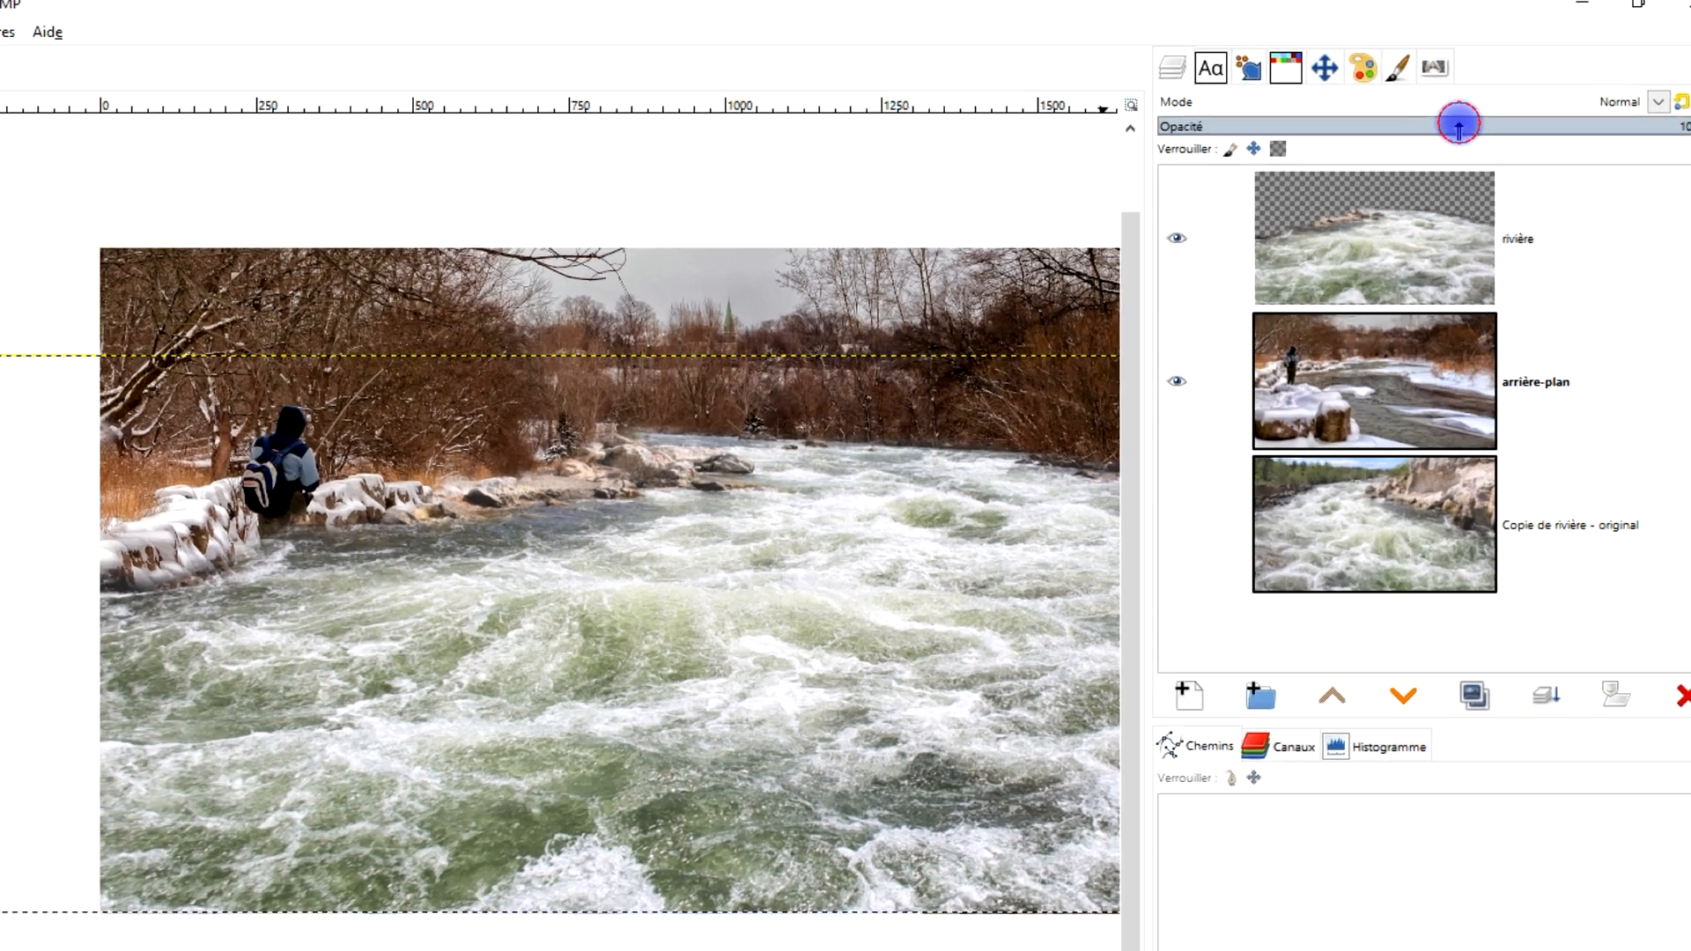
pyautogui.click(1502, 98)
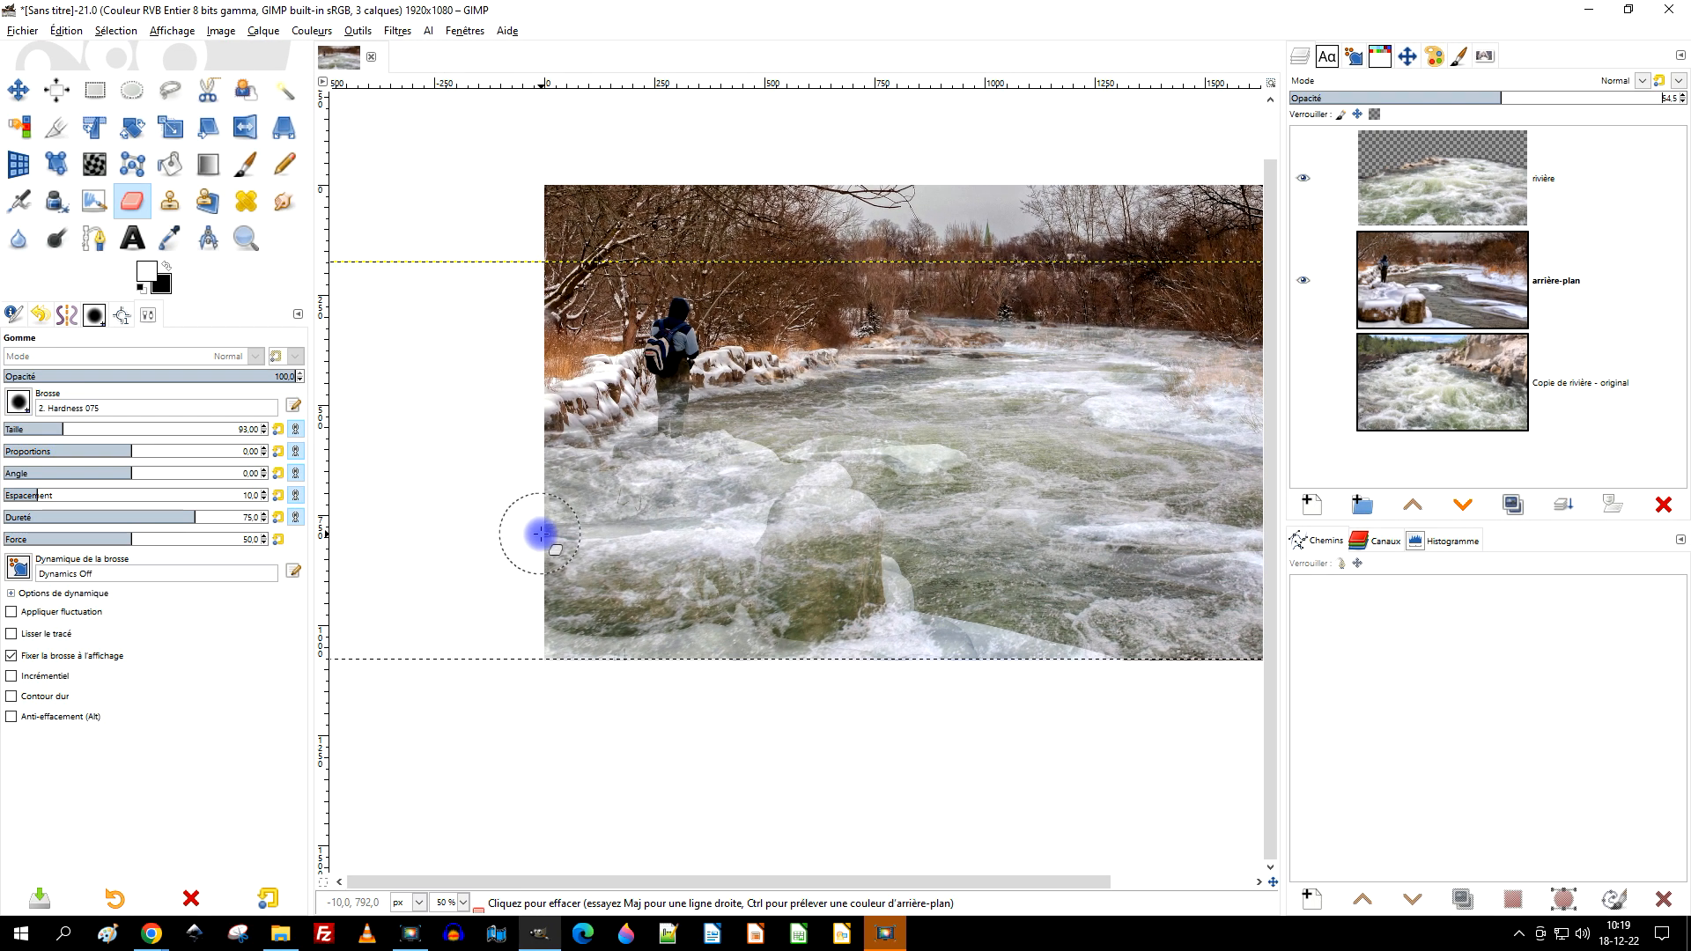
# Erase the rivière layer over the snowy foreground rocks and the snow between them
pyautogui.moveTo(104, 729); pyautogui.dragTo(409, 886)
pyautogui.moveTo(779, 661)
pyautogui.mouseDown()
pyautogui.moveTo(933, 672)
pyautogui.moveTo(858, 632)
pyautogui.moveTo(886, 641)
pyautogui.moveTo(859, 595)
pyautogui.moveTo(824, 608)
pyautogui.moveTo(818, 576)
pyautogui.moveTo(790, 560)
pyautogui.moveTo(733, 621)
pyautogui.moveTo(762, 623)
pyautogui.moveTo(765, 554)
pyautogui.moveTo(732, 536)
pyautogui.moveTo(627, 545)
pyautogui.moveTo(662, 497)
pyautogui.moveTo(574, 473)
pyautogui.moveTo(562, 508)
pyautogui.moveTo(573, 454)
pyautogui.mouseUp()
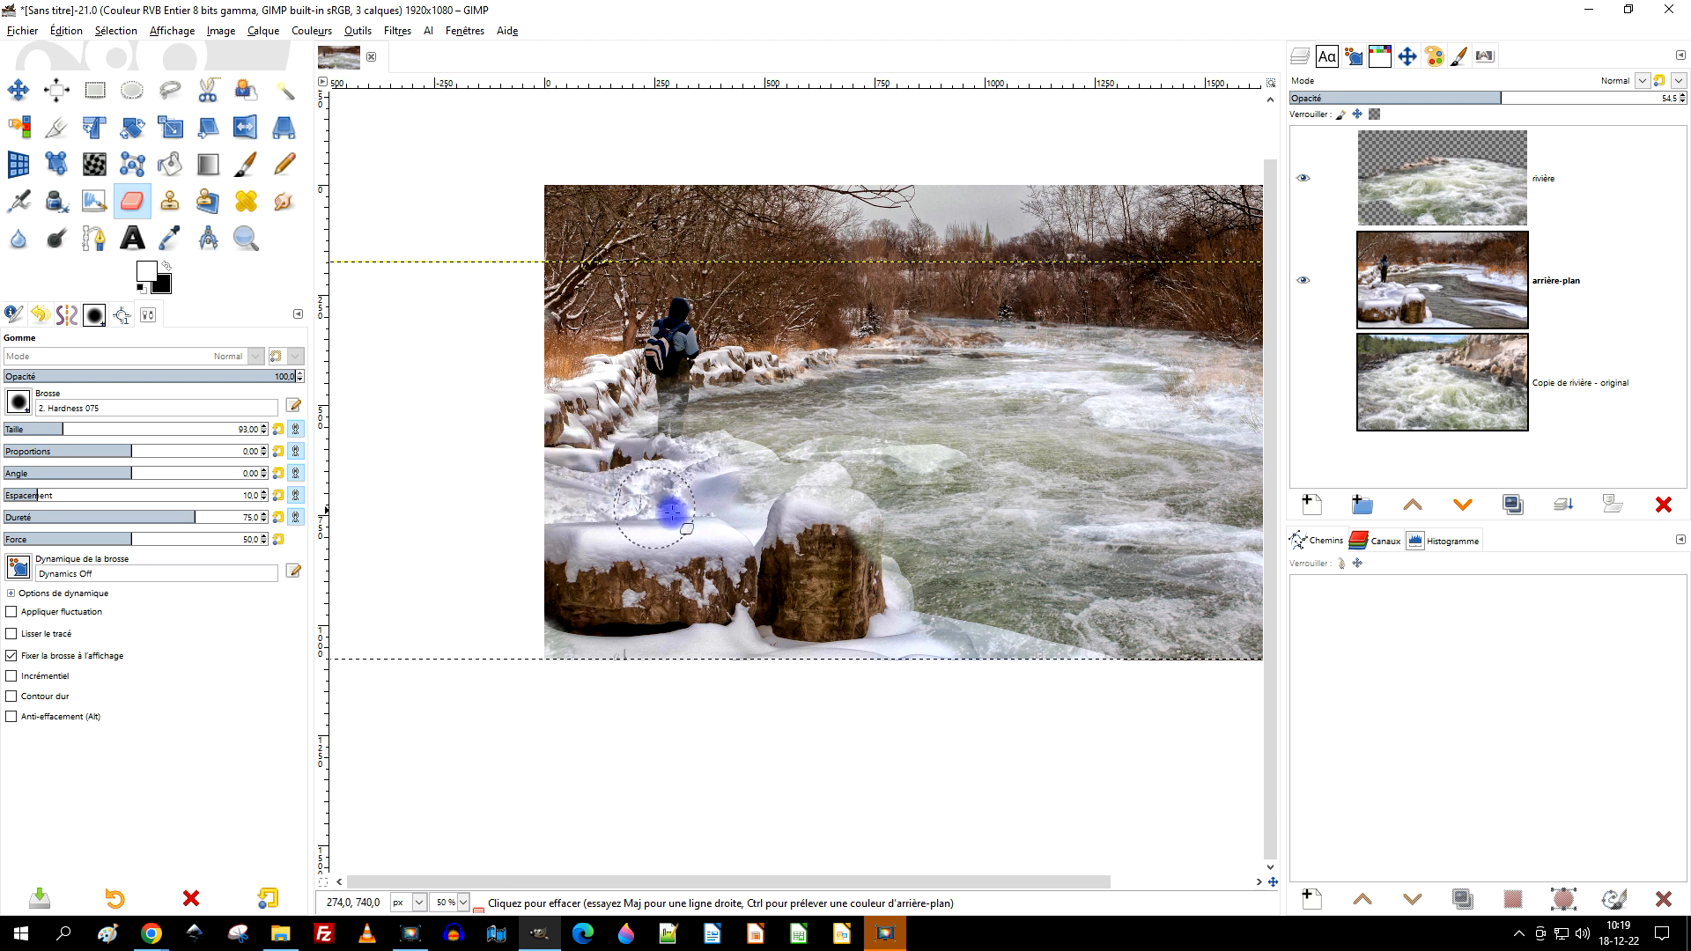
pyautogui.scroll(2, 969, 485)
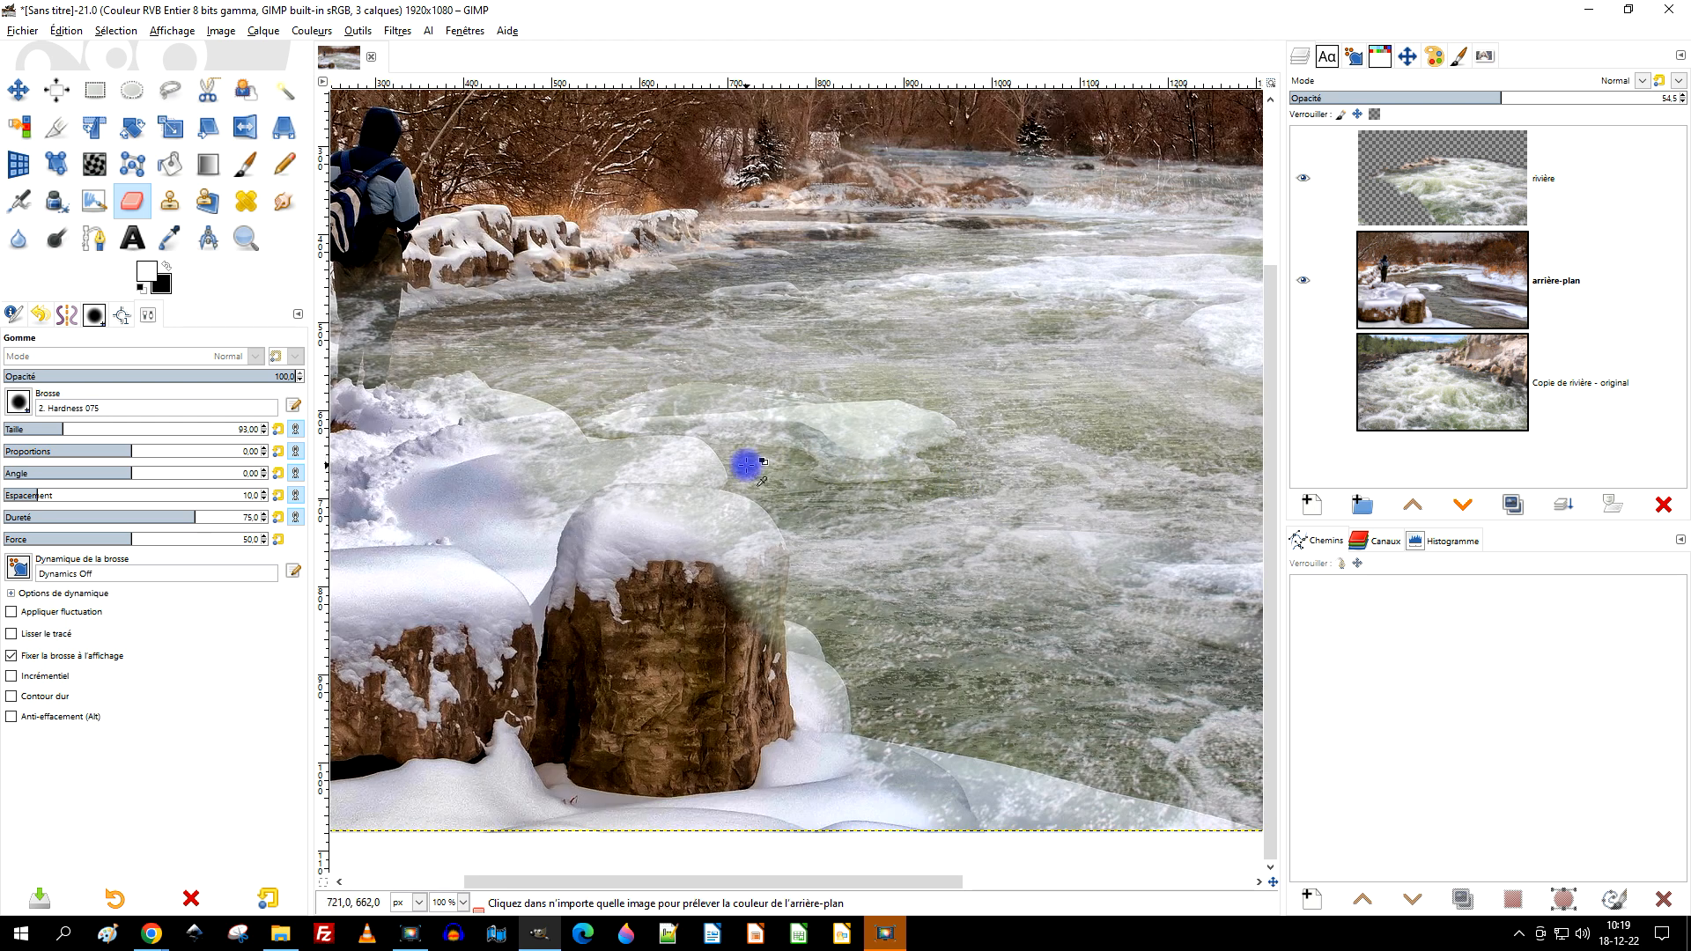
pyautogui.scroll(-3, 746, 464)
pyautogui.scroll(4, 723, 469)
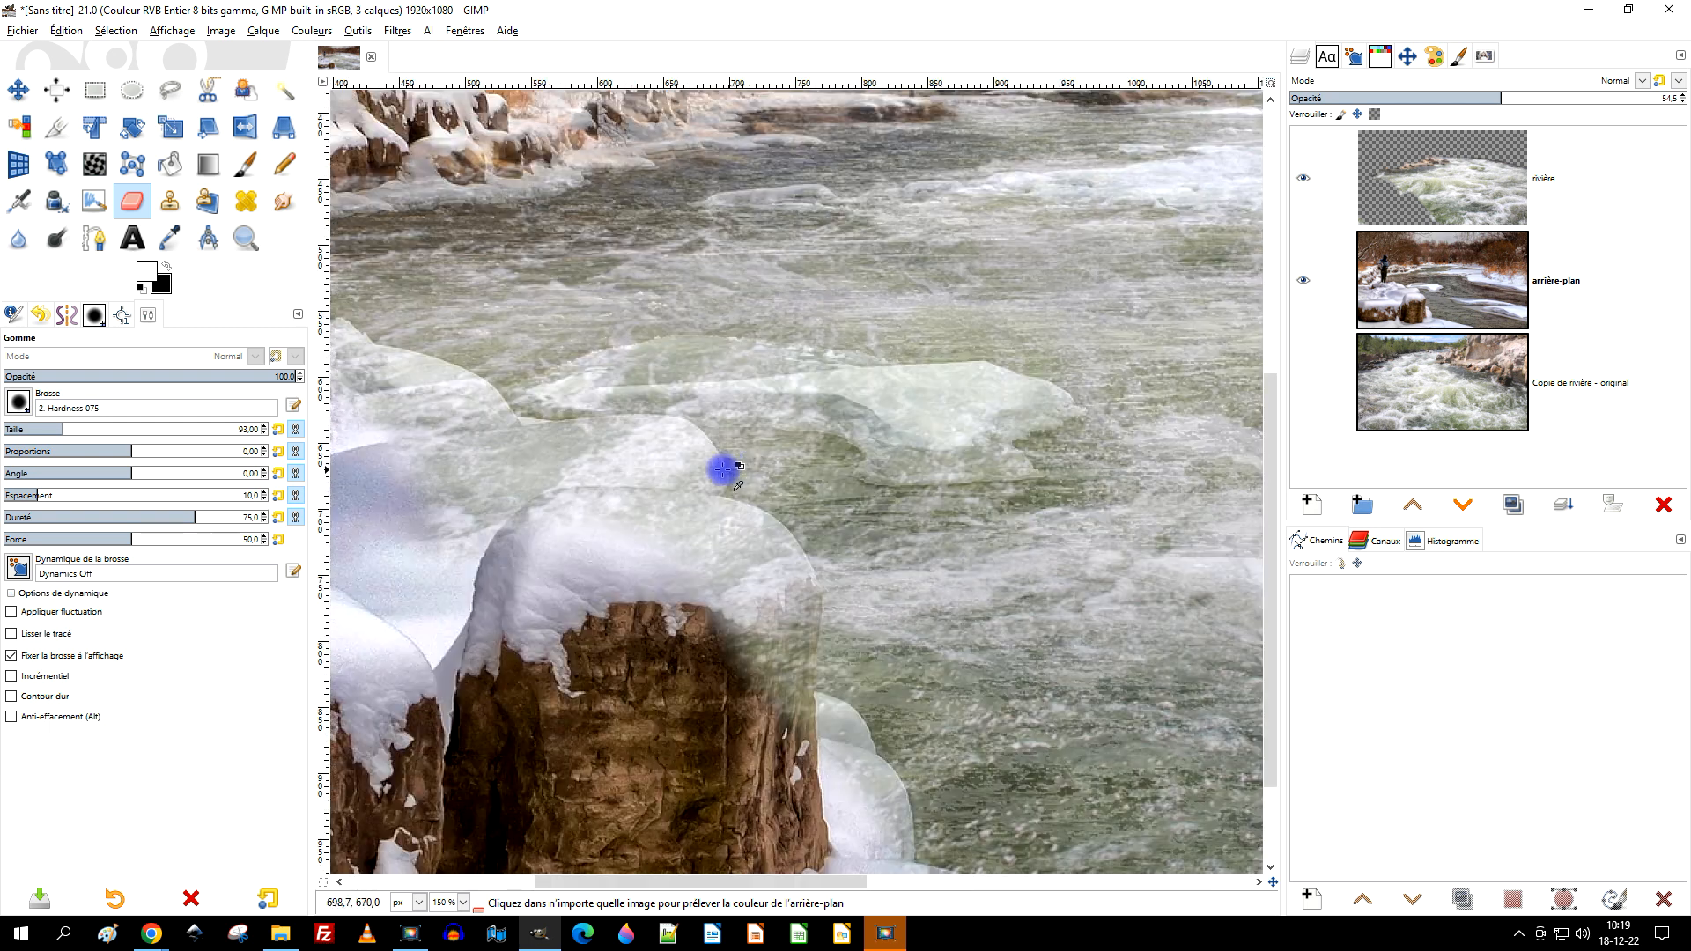
pyautogui.scroll(-2, 564, 465)
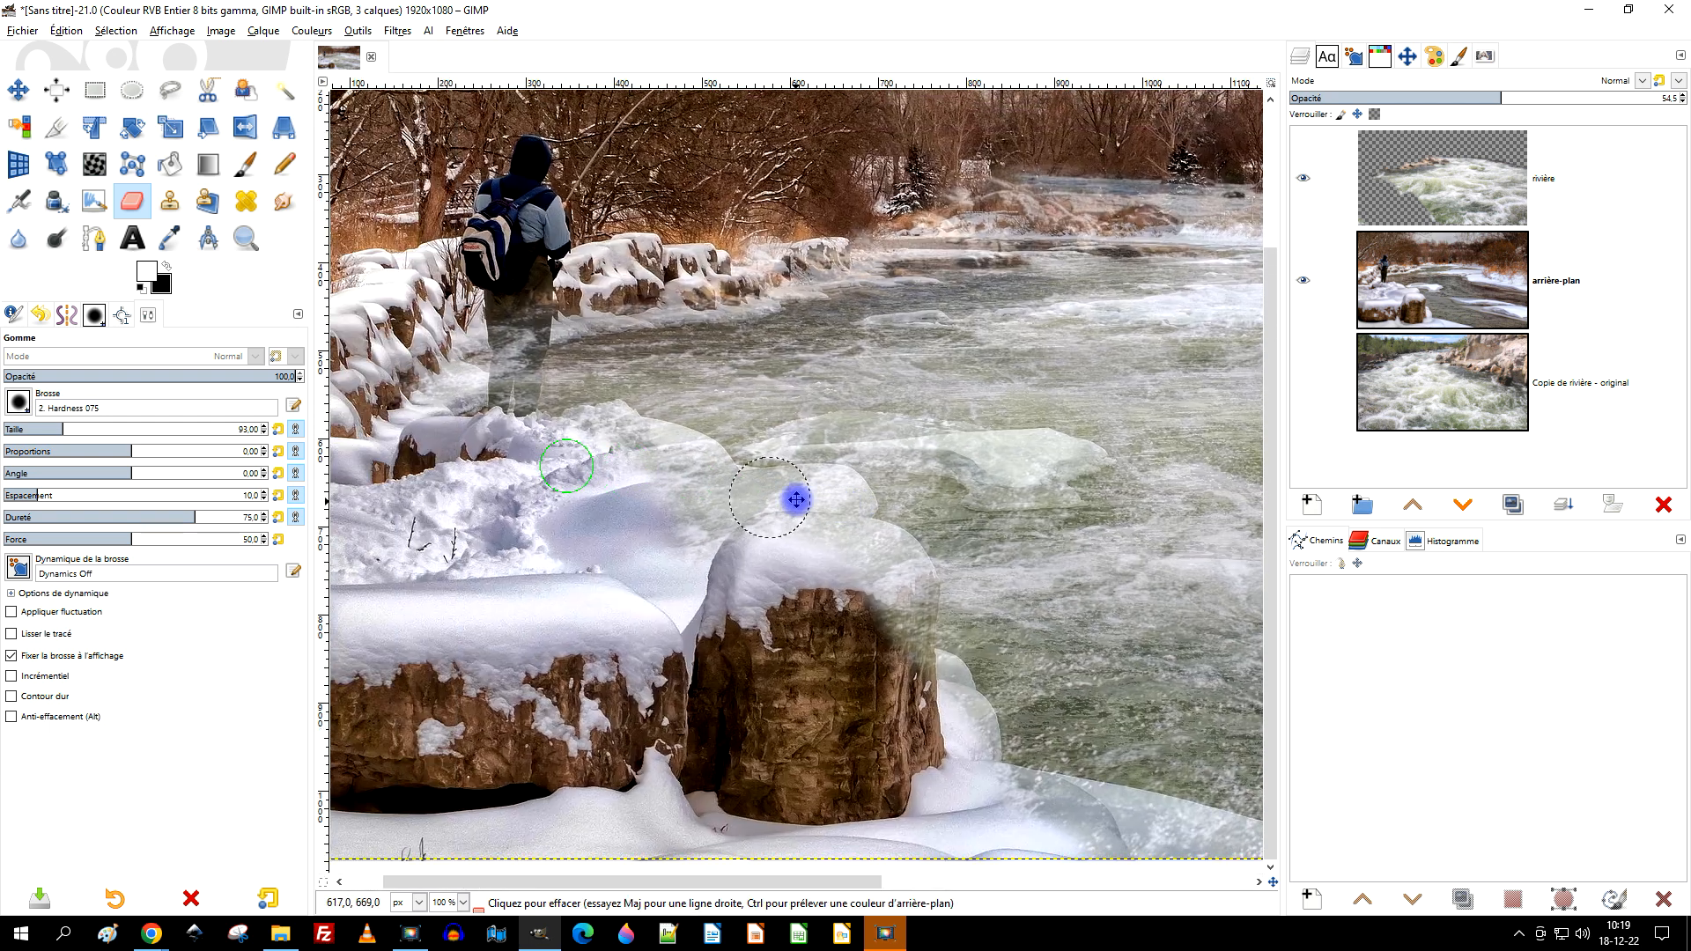
pyautogui.moveTo(684, 463)
pyautogui.mouseDown()
pyautogui.moveTo(753, 540)
pyautogui.moveTo(879, 573)
pyautogui.moveTo(919, 619)
pyautogui.moveTo(867, 559)
pyautogui.mouseUp()
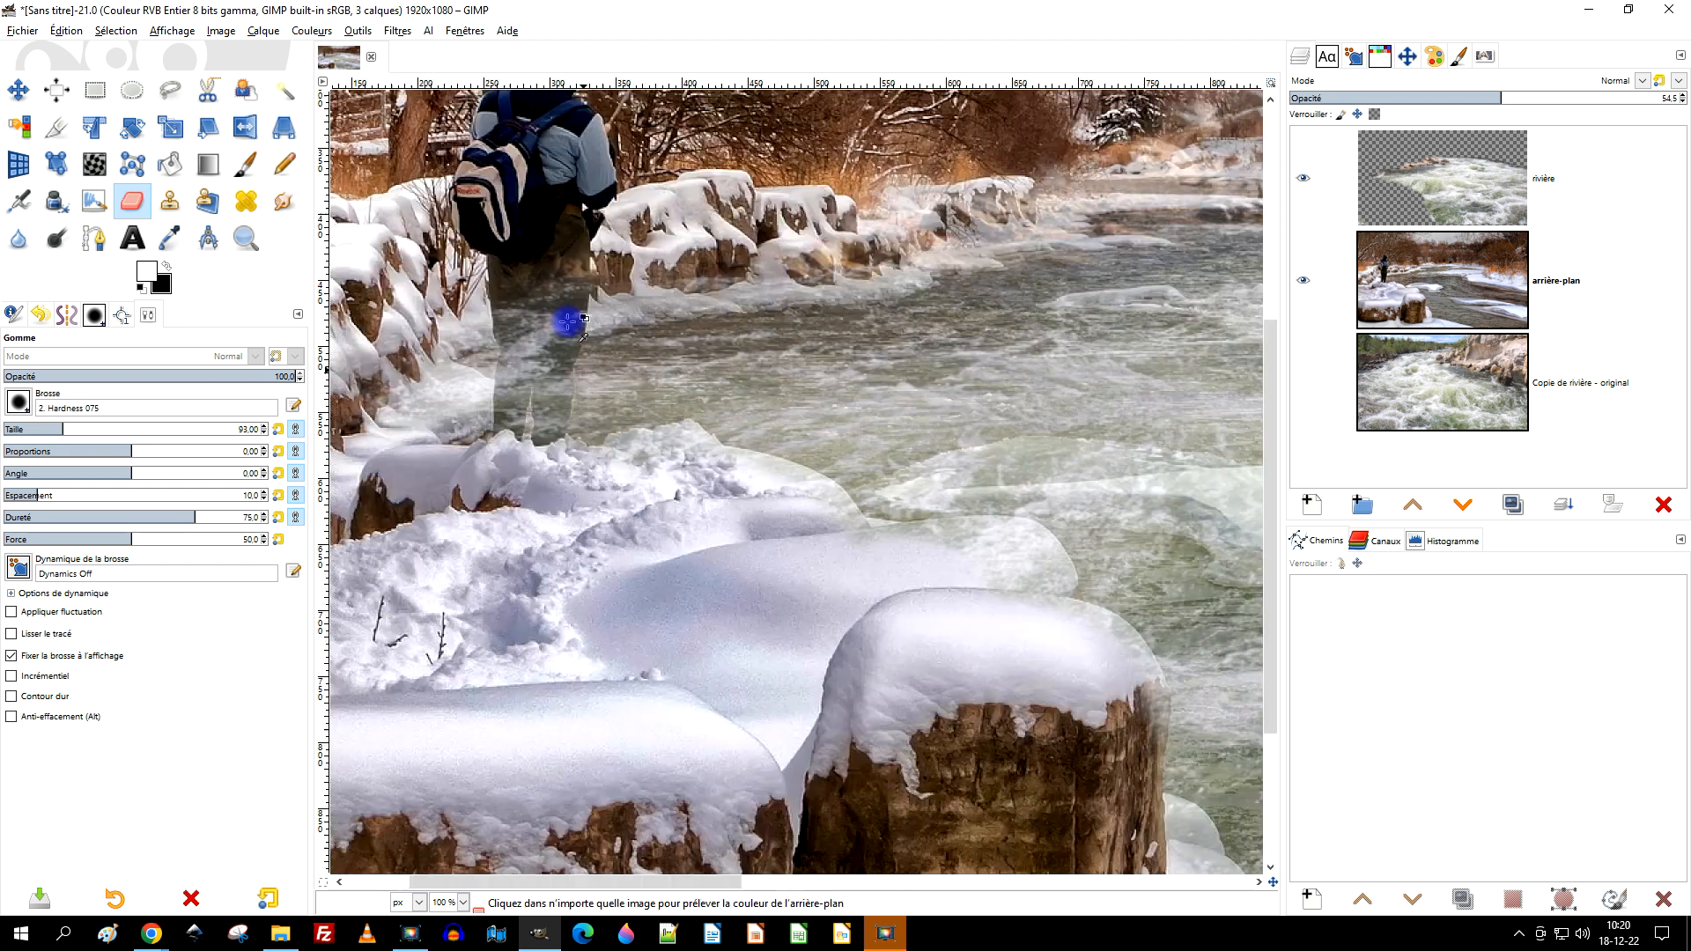
# Erase the river covering the fisherman's legs and the snowy bank around him
pyautogui.scroll(3, 573, 414)
pyautogui.moveTo(474, 452)
pyautogui.mouseDown()
pyautogui.moveTo(447, 580)
pyautogui.moveTo(465, 227)
pyautogui.moveTo(549, 293)
pyautogui.moveTo(535, 578)
pyautogui.moveTo(525, 280)
pyautogui.moveTo(531, 518)
pyautogui.moveTo(596, 207)
pyautogui.mouseUp()
pyautogui.hotkey('shift', 'ctrl', 'j')
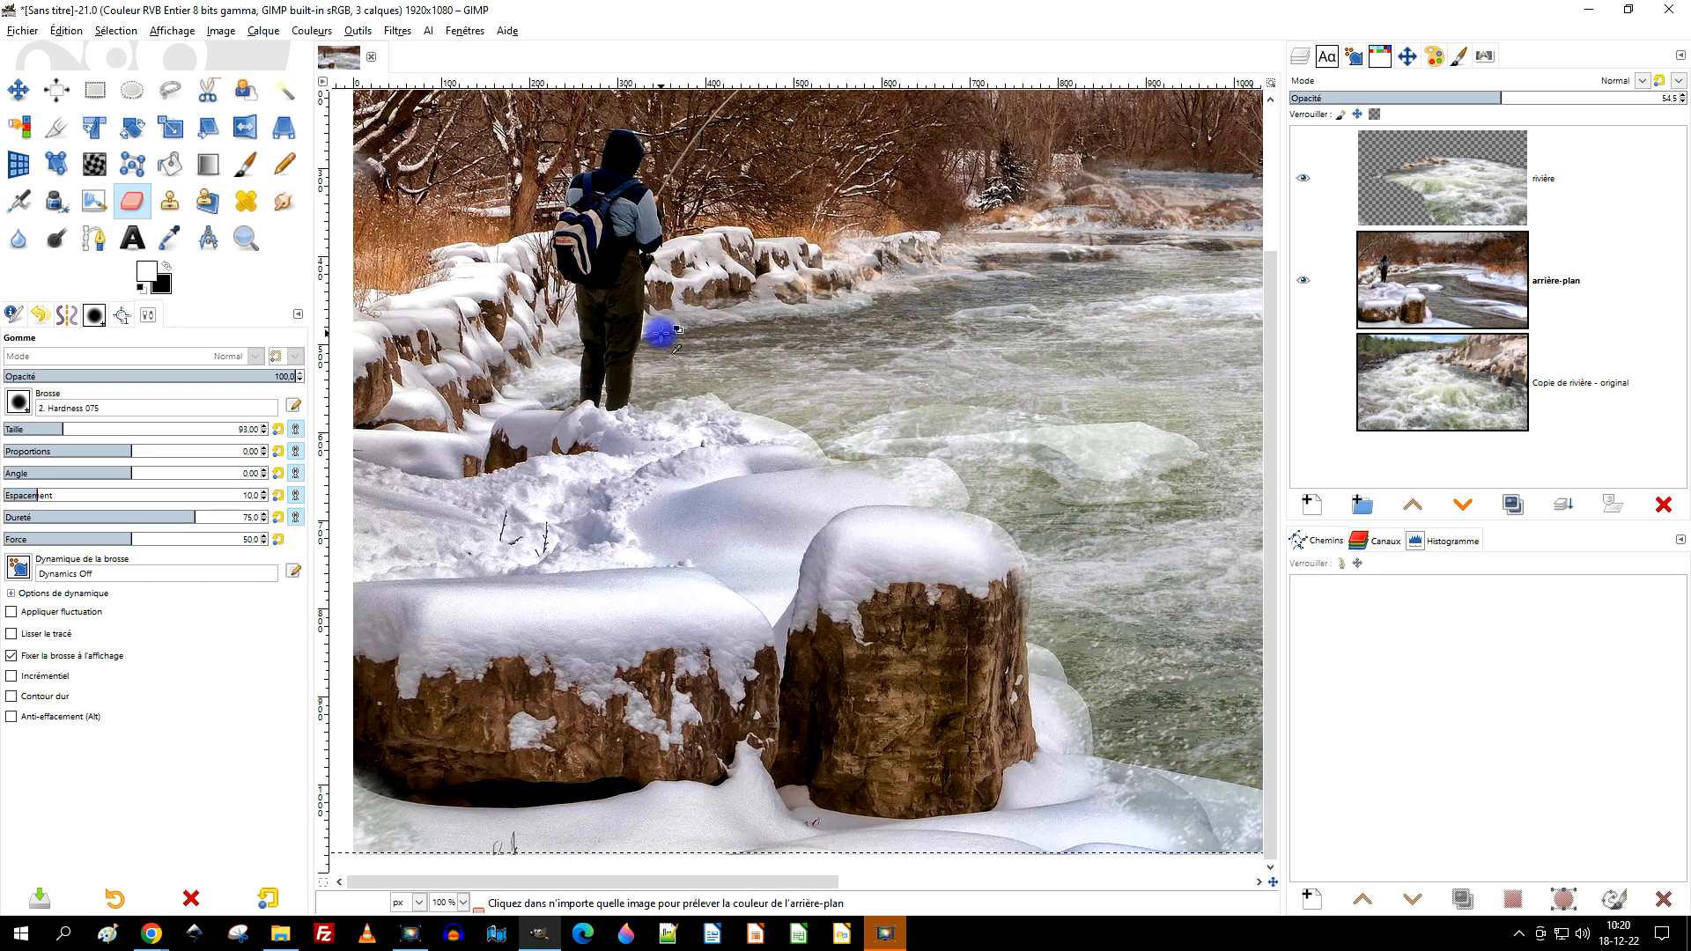
# Erase the river over the snow beside and below the tall rock, along the rock's edge and over the snow ledges behind it
pyautogui.scroll(3, 962, 472)
pyautogui.moveTo(1043, 618); pyautogui.dragTo(690, 471)
pyautogui.moveTo(638, 623)
pyautogui.mouseDown()
pyautogui.moveTo(759, 636)
pyautogui.moveTo(999, 680)
pyautogui.moveTo(638, 601)
pyautogui.moveTo(731, 585)
pyautogui.moveTo(1203, 698)
pyautogui.moveTo(851, 595)
pyautogui.moveTo(567, 552)
pyautogui.mouseUp()
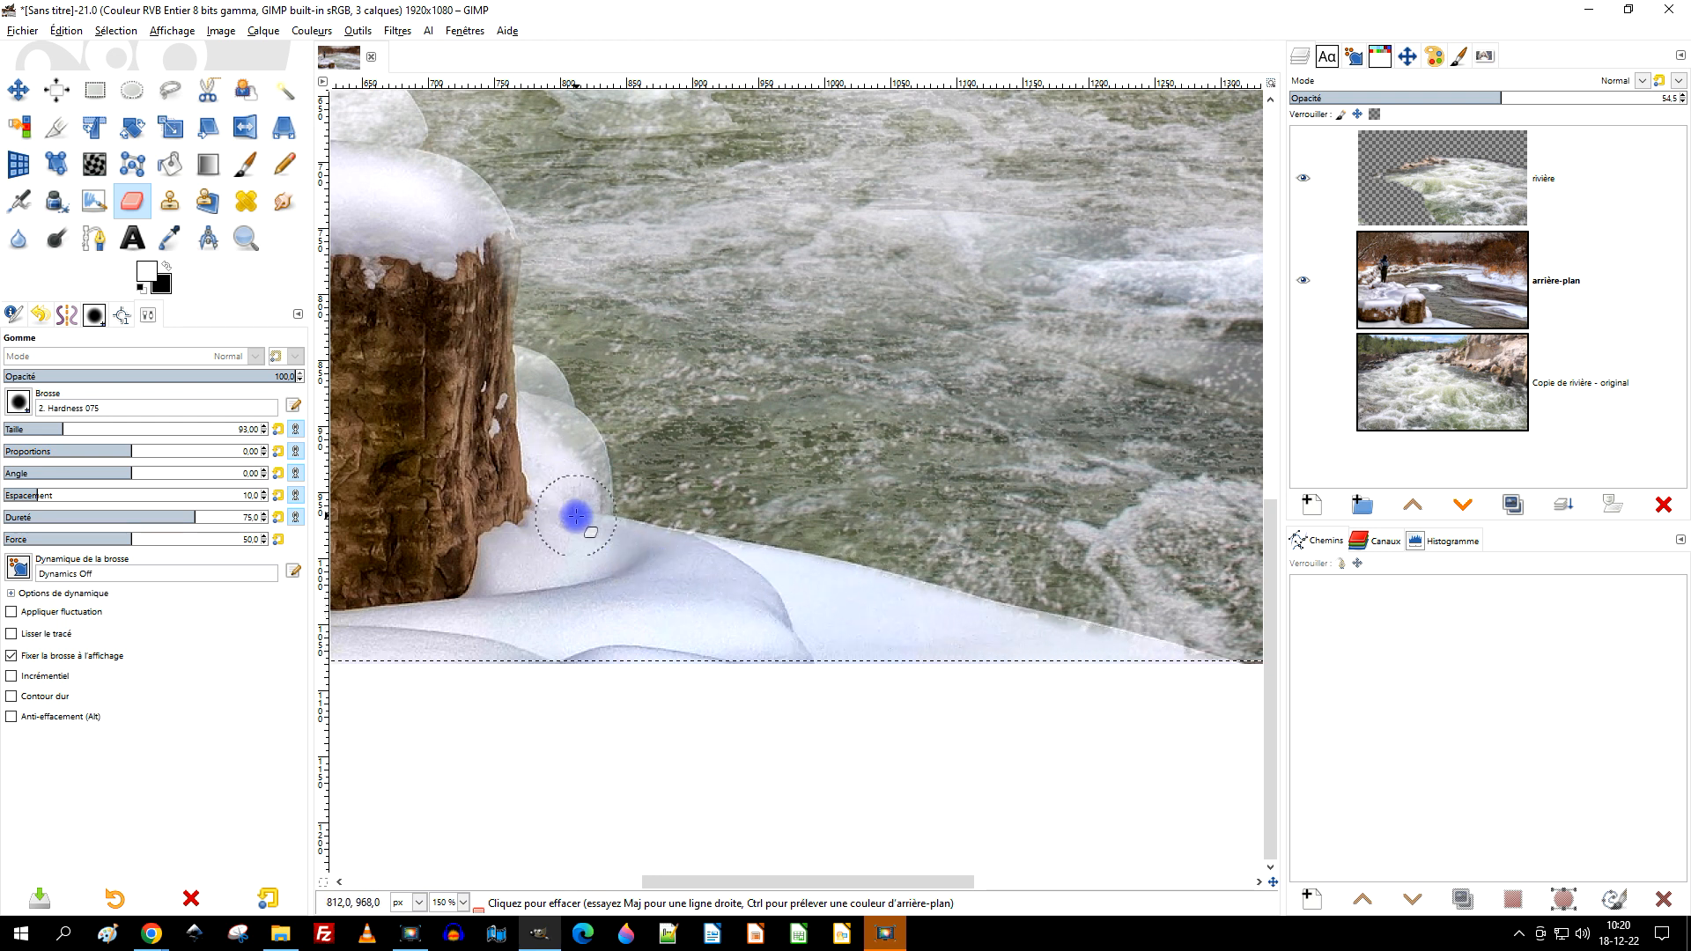
pyautogui.moveTo(786, 397); pyautogui.dragTo(987, 565)
pyautogui.moveTo(758, 634)
pyautogui.mouseDown()
pyautogui.moveTo(765, 612)
pyautogui.moveTo(715, 553)
pyautogui.mouseUp()
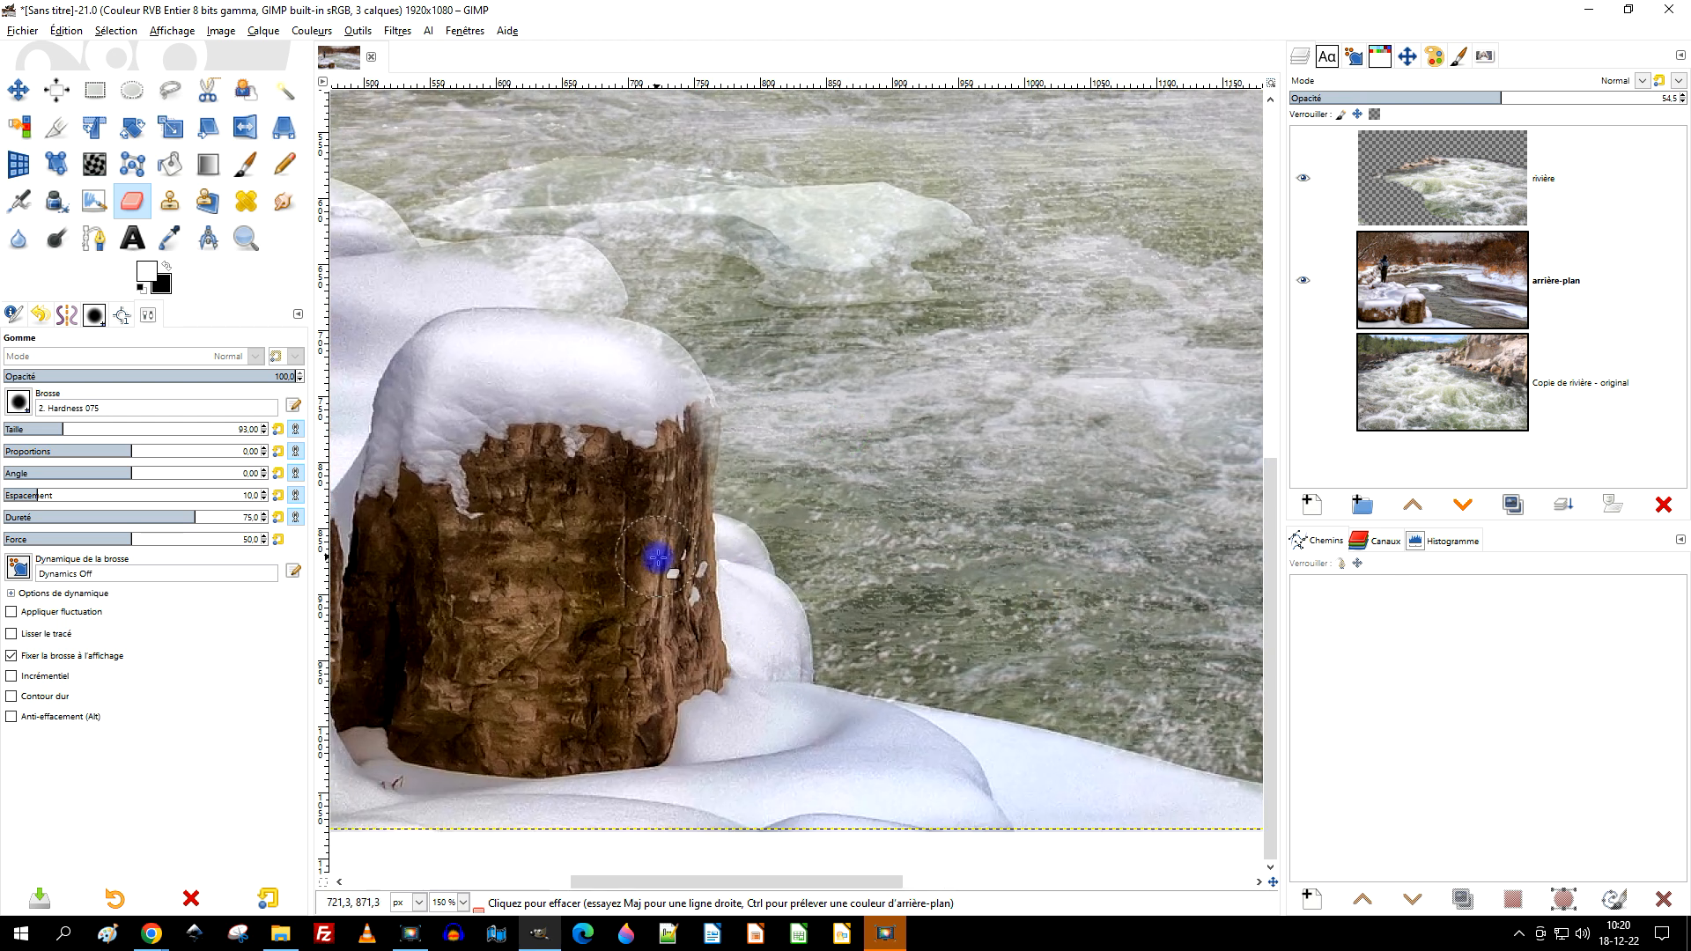
pyautogui.moveTo(843, 429); pyautogui.dragTo(877, 527)
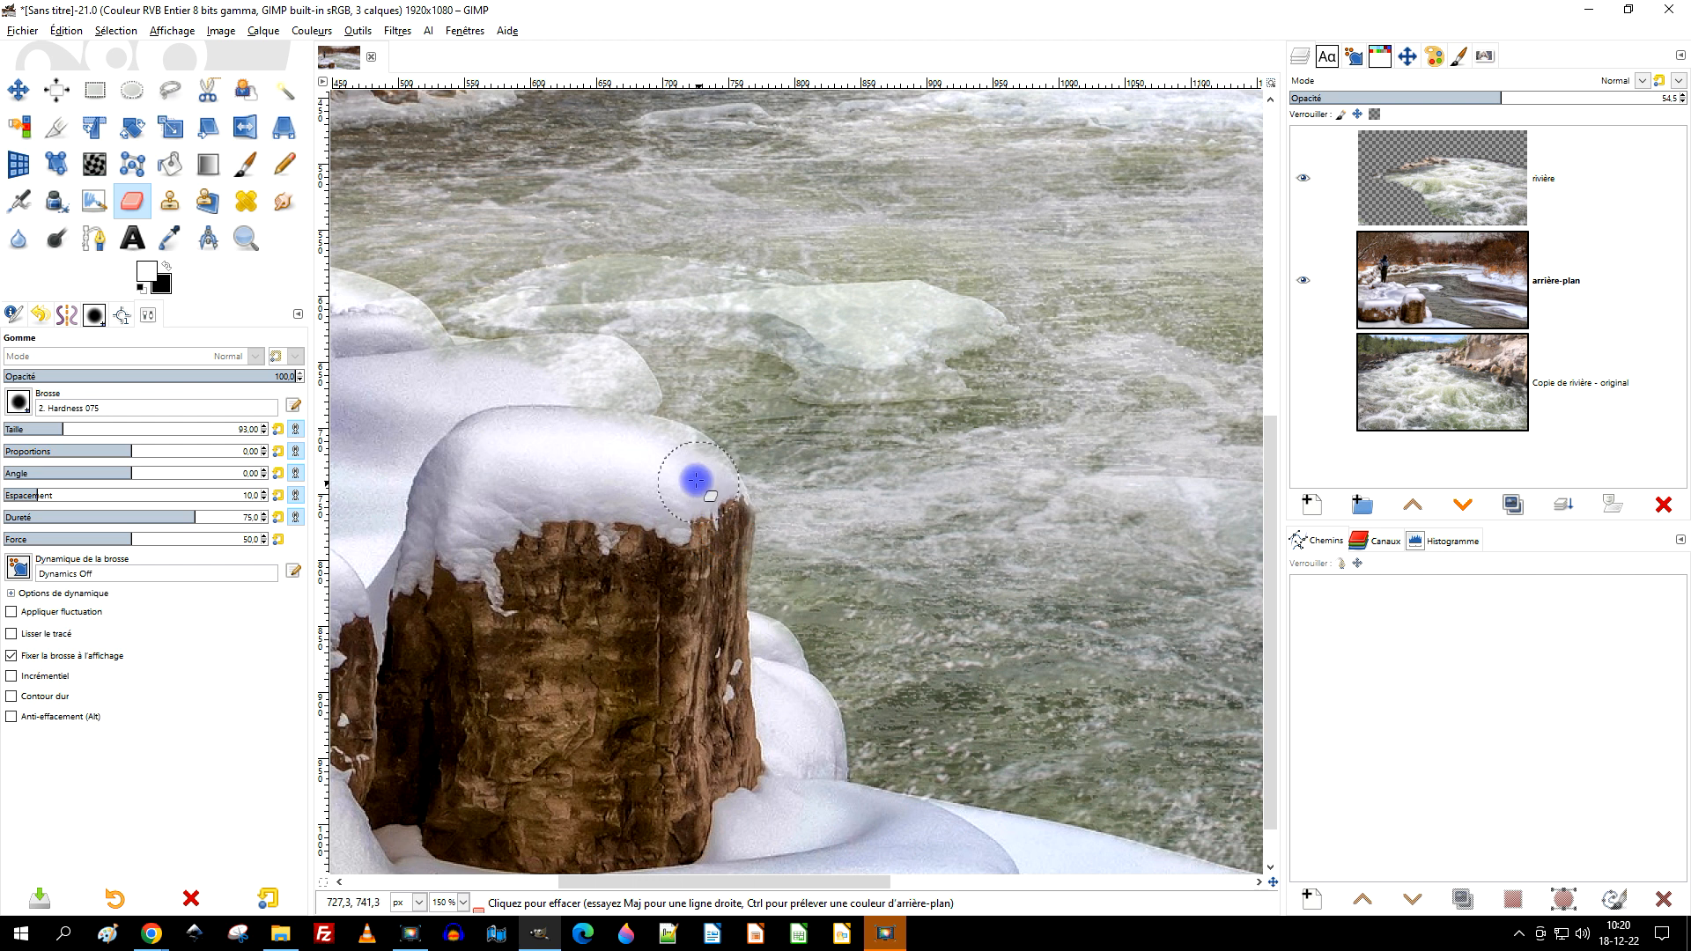
pyautogui.moveTo(661, 455); pyautogui.dragTo(984, 539)
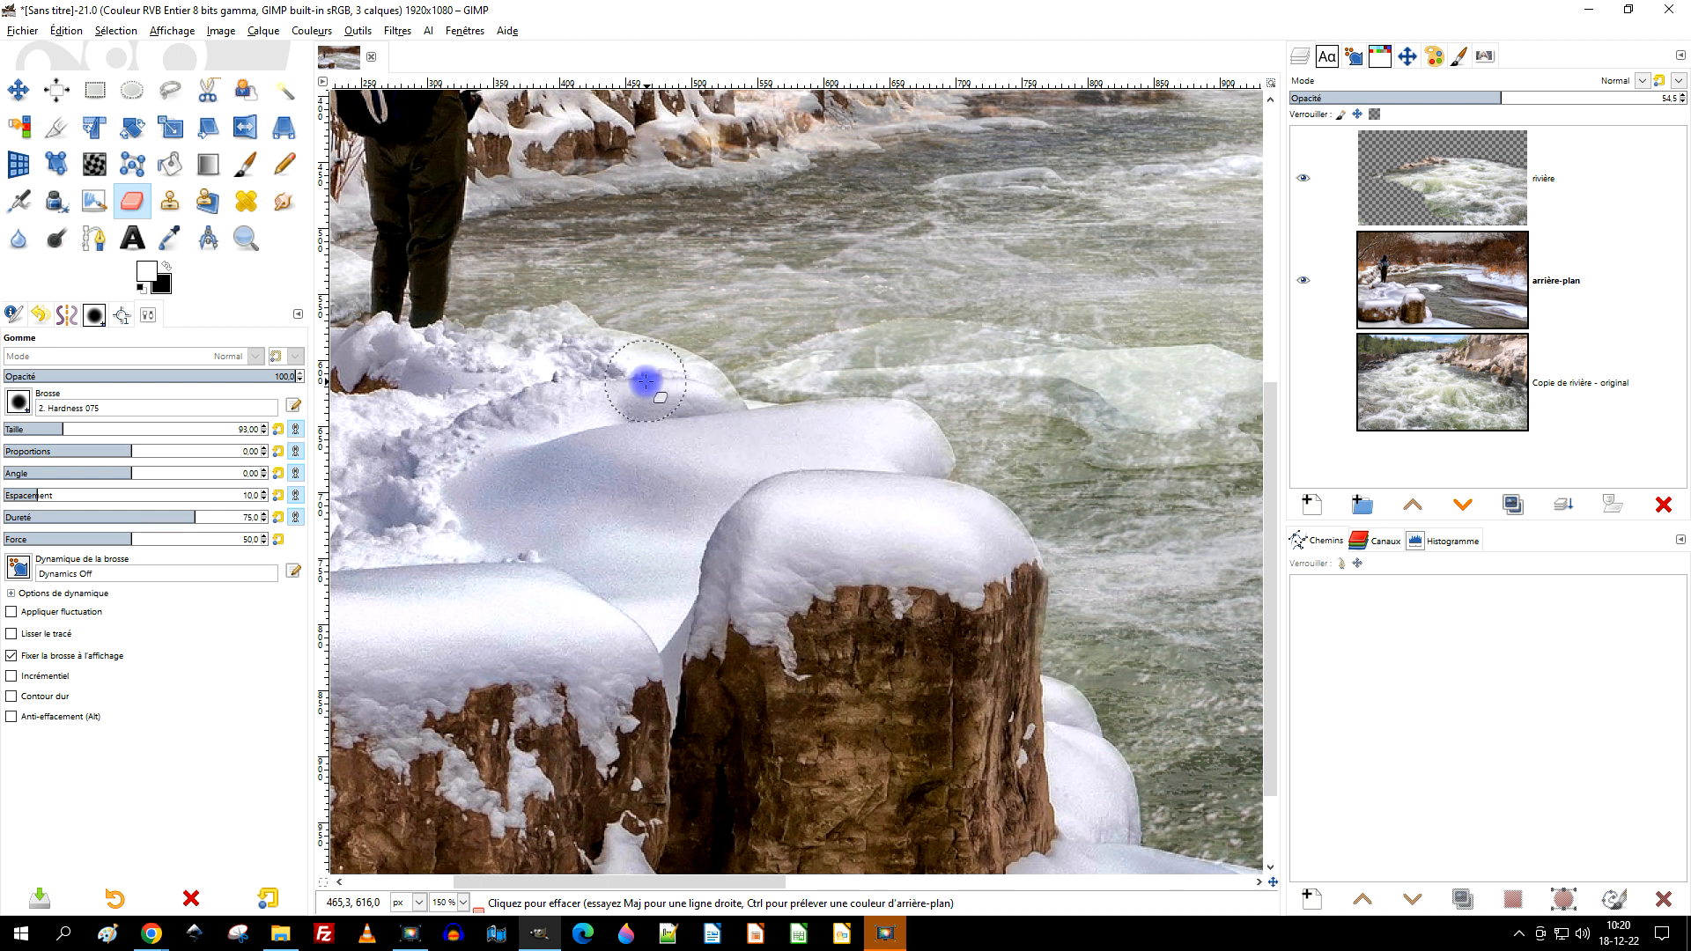
# Erase the river over the snowy shoreline rocks beyond the fisherman and the ice shelf at their far end
pyautogui.keyDown('ctrl'); pyautogui.scroll(-3, 879, 440); pyautogui.keyUp('ctrl')
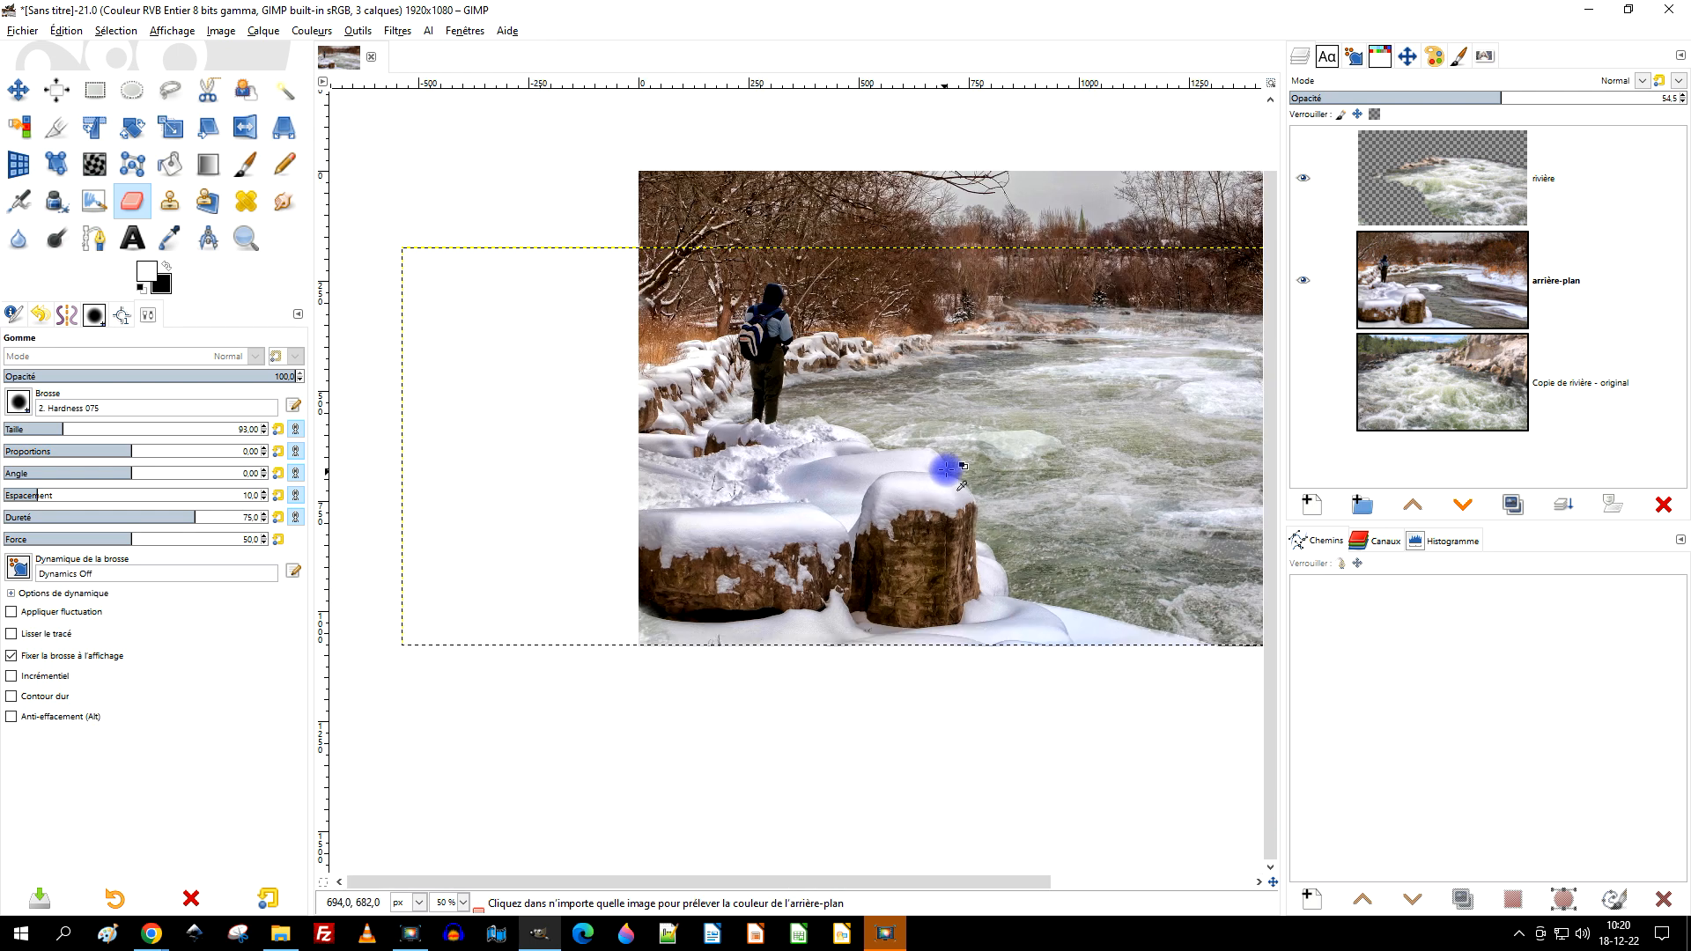
pyautogui.keyDown('ctrl'); pyautogui.scroll(3, 956, 421); pyautogui.keyUp('ctrl')
pyautogui.keyDown('ctrl'); pyautogui.scroll(-3, 566, 367); pyautogui.keyUp('ctrl')
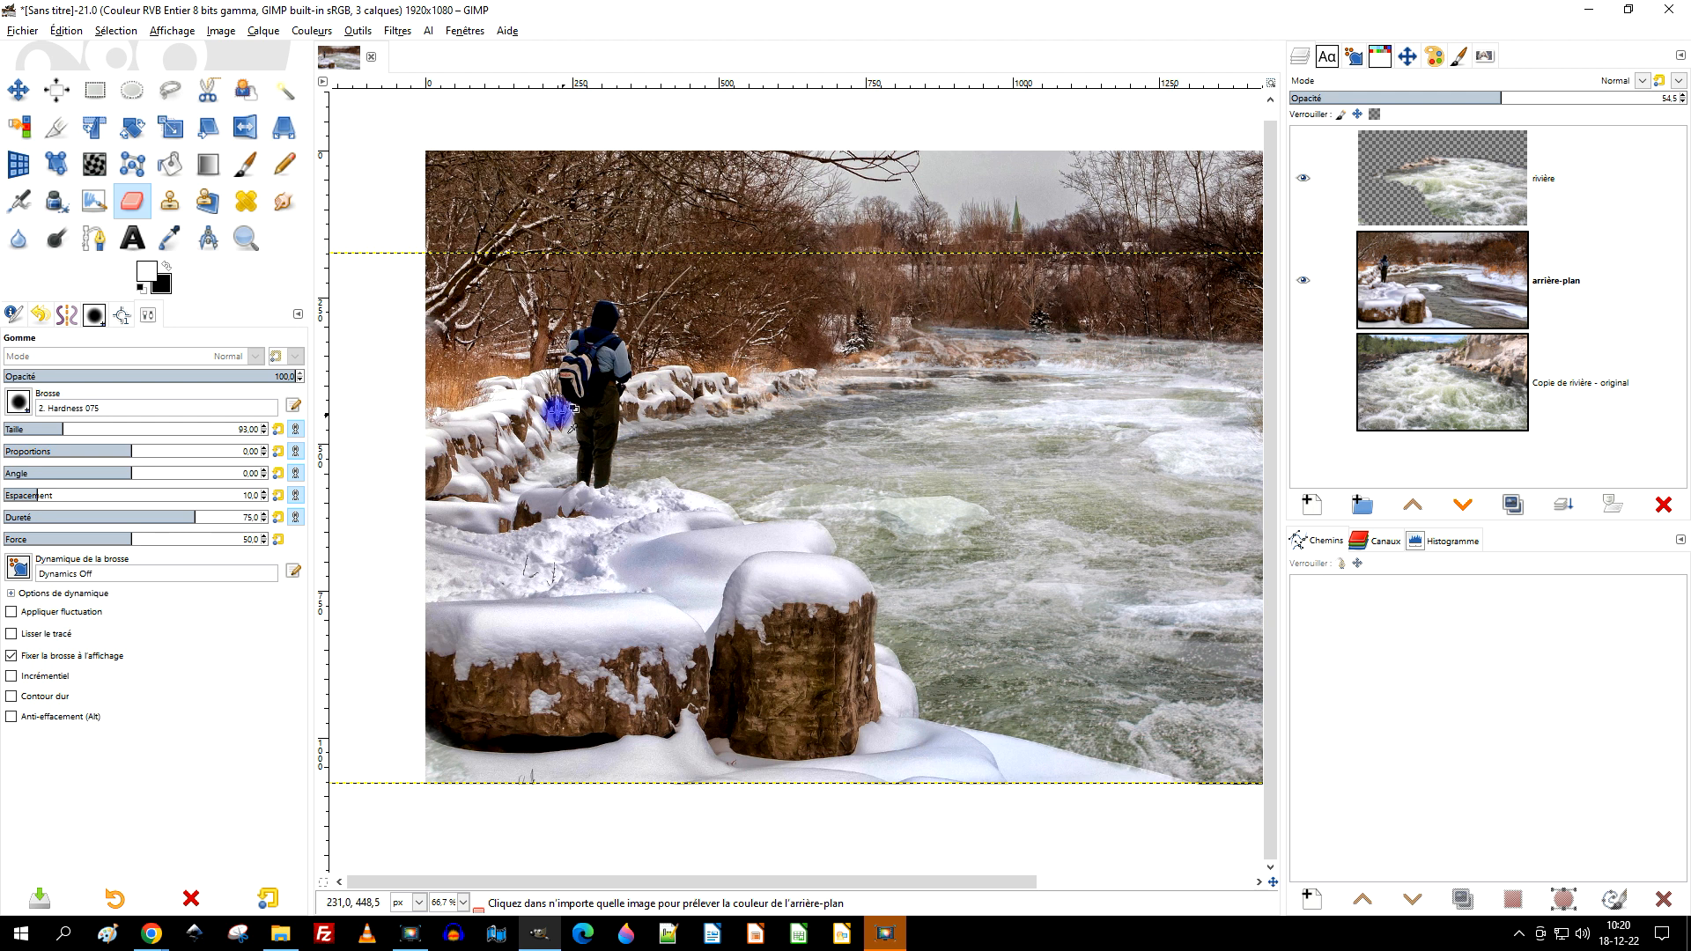
pyautogui.keyDown('ctrl'); pyautogui.scroll(4, 574, 415); pyautogui.keyUp('ctrl')
pyautogui.moveTo(662, 587)
pyautogui.mouseDown()
pyautogui.moveTo(621, 618)
pyautogui.moveTo(684, 581)
pyautogui.moveTo(621, 539)
pyautogui.moveTo(628, 502)
pyautogui.moveTo(660, 477)
pyautogui.mouseUp()
pyautogui.moveTo(991, 421)
pyautogui.mouseDown()
pyautogui.moveTo(793, 574)
pyautogui.moveTo(808, 558)
pyautogui.mouseUp()
pyautogui.moveTo(668, 570)
pyautogui.mouseDown()
pyautogui.moveTo(845, 558)
pyautogui.moveTo(657, 597)
pyautogui.moveTo(825, 554)
pyautogui.moveTo(1059, 542)
pyautogui.moveTo(876, 525)
pyautogui.mouseUp()
pyautogui.moveTo(1086, 509)
pyautogui.mouseDown()
pyautogui.moveTo(779, 640)
pyautogui.moveTo(733, 679)
pyautogui.moveTo(886, 627)
pyautogui.moveTo(744, 612)
pyautogui.moveTo(910, 624)
pyautogui.mouseUp()
pyautogui.scroll(2, 1076, 657)
pyautogui.moveTo(1030, 661); pyautogui.dragTo(883, 706)
pyautogui.moveTo(691, 692)
pyautogui.mouseDown()
pyautogui.moveTo(589, 679)
pyautogui.moveTo(665, 691)
pyautogui.moveTo(643, 653)
pyautogui.moveTo(890, 616)
pyautogui.mouseUp()
pyautogui.moveTo(890, 617)
pyautogui.mouseDown()
pyautogui.moveTo(804, 687)
pyautogui.moveTo(539, 688)
pyautogui.moveTo(814, 699)
pyautogui.mouseUp()
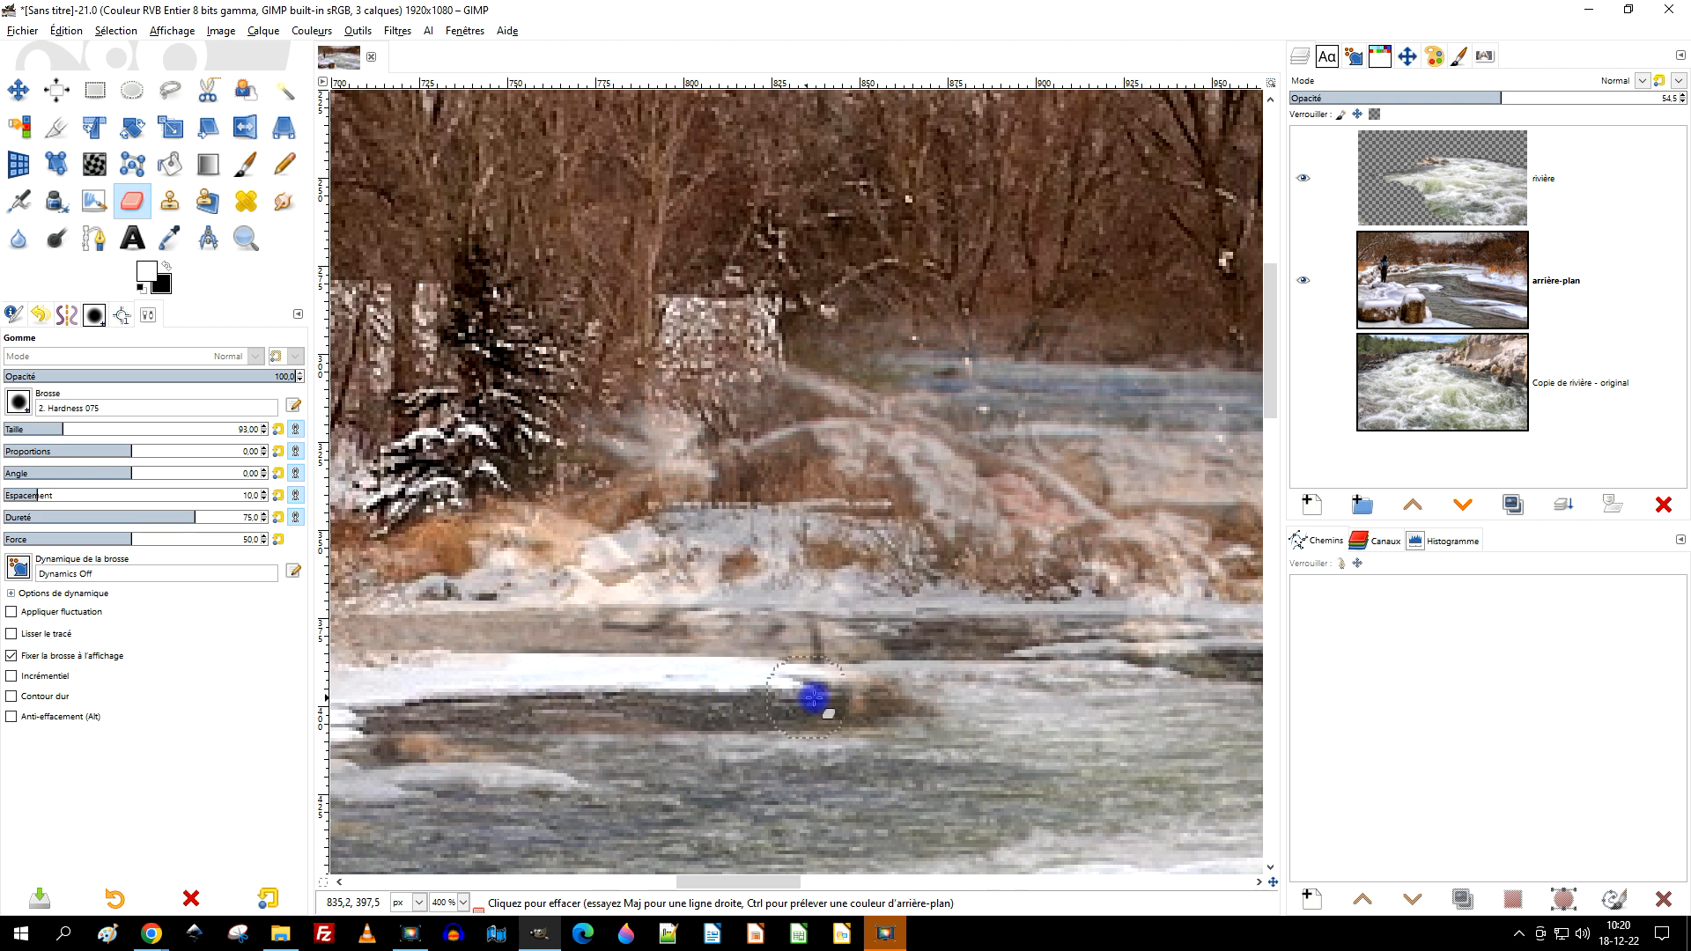
# Erase the river over the snow and brown grass of the far-bank point below the small fir trees
pyautogui.scroll(-4, 867, 696)
pyautogui.scroll(4, 905, 657)
pyautogui.moveTo(375, 607)
pyautogui.mouseDown()
pyautogui.moveTo(720, 610)
pyautogui.moveTo(515, 546)
pyautogui.moveTo(580, 437)
pyautogui.moveTo(734, 543)
pyautogui.moveTo(693, 520)
pyautogui.moveTo(939, 623)
pyautogui.moveTo(445, 607)
pyautogui.moveTo(750, 645)
pyautogui.moveTo(1018, 633)
pyautogui.moveTo(1075, 660)
pyautogui.mouseUp()
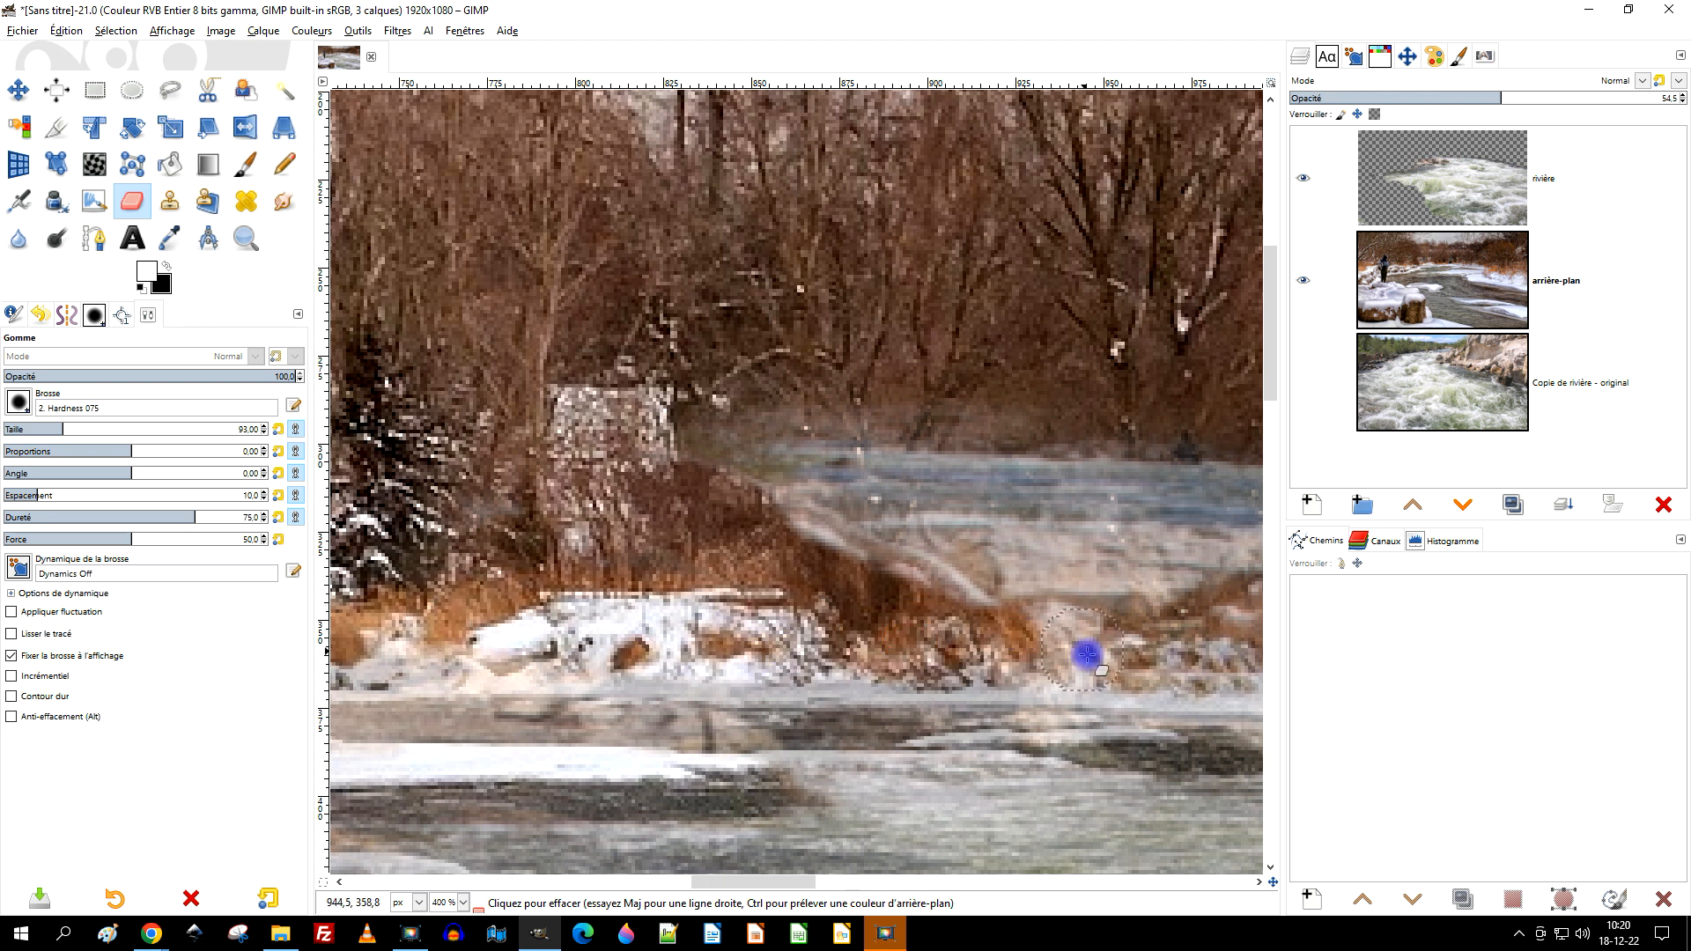
pyautogui.hscroll(5, 1076, 661)
pyautogui.moveTo(635, 574)
pyautogui.mouseDown()
pyautogui.moveTo(861, 560)
pyautogui.moveTo(483, 527)
pyautogui.moveTo(743, 533)
pyautogui.moveTo(721, 516)
pyautogui.moveTo(391, 481)
pyautogui.moveTo(781, 523)
pyautogui.moveTo(949, 577)
pyautogui.moveTo(852, 566)
pyautogui.mouseUp()
pyautogui.moveTo(680, 571)
pyautogui.mouseDown()
pyautogui.moveTo(629, 587)
pyautogui.moveTo(985, 583)
pyautogui.moveTo(871, 532)
pyautogui.moveTo(505, 485)
pyautogui.mouseUp()
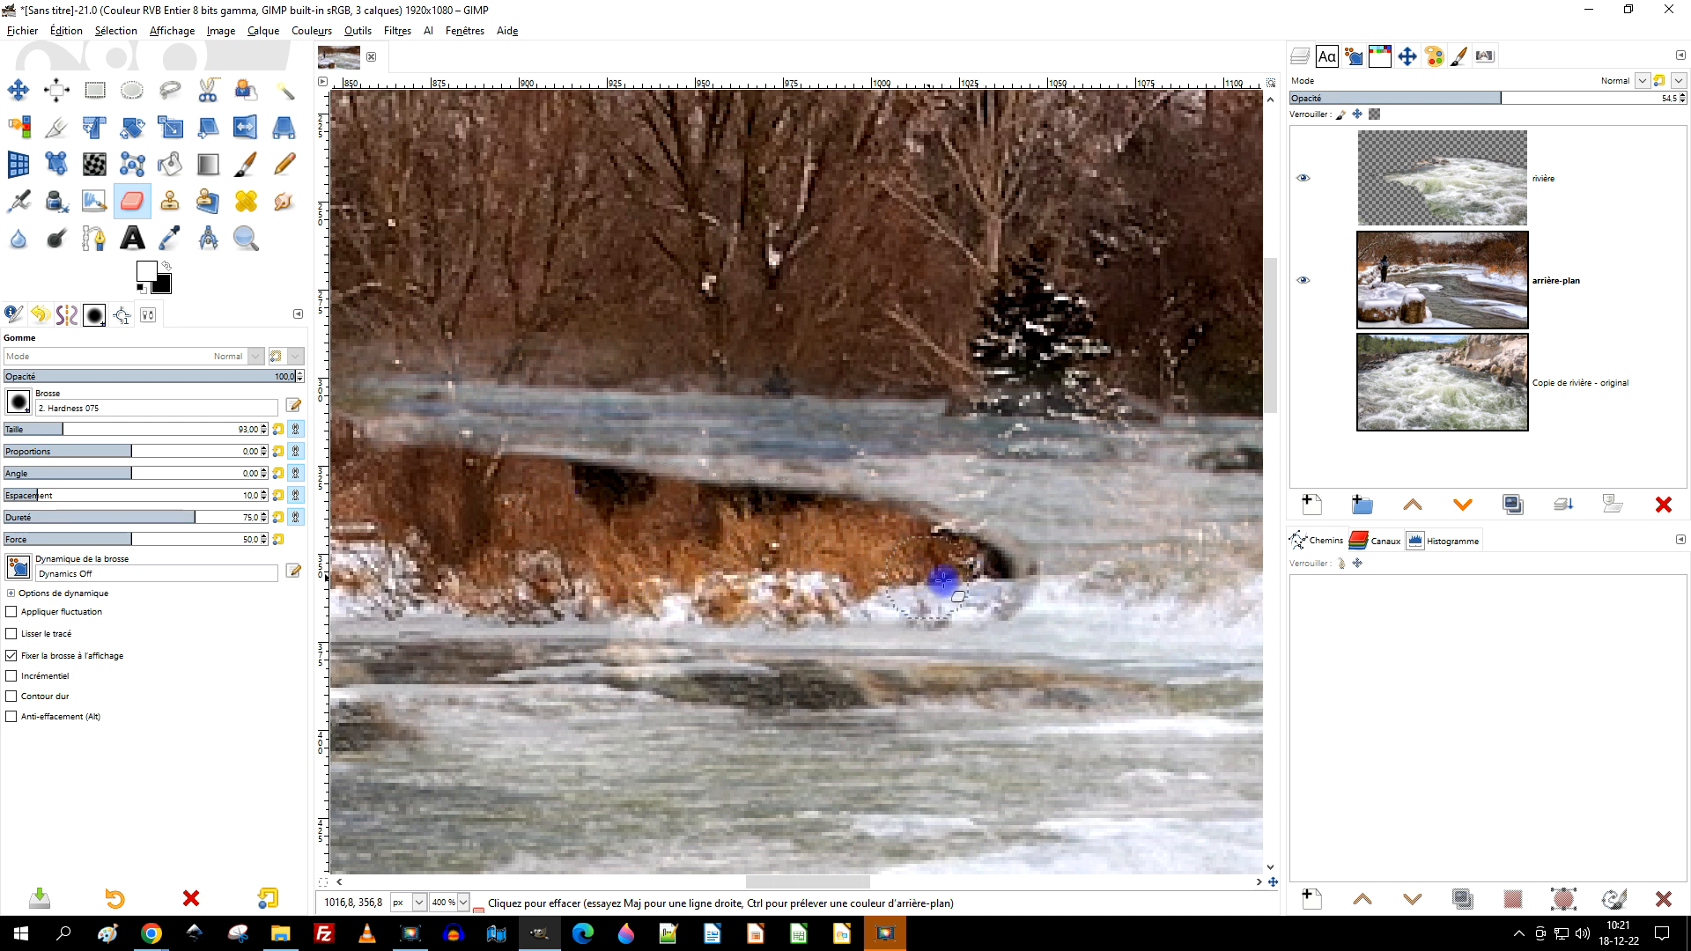
pyautogui.moveTo(1002, 584); pyautogui.dragTo(931, 552)
# Restore the rivière layer's opacity to 100
pyautogui.keyDown('ctrl'); pyautogui.scroll(-4, 980, 568); pyautogui.keyUp('ctrl')
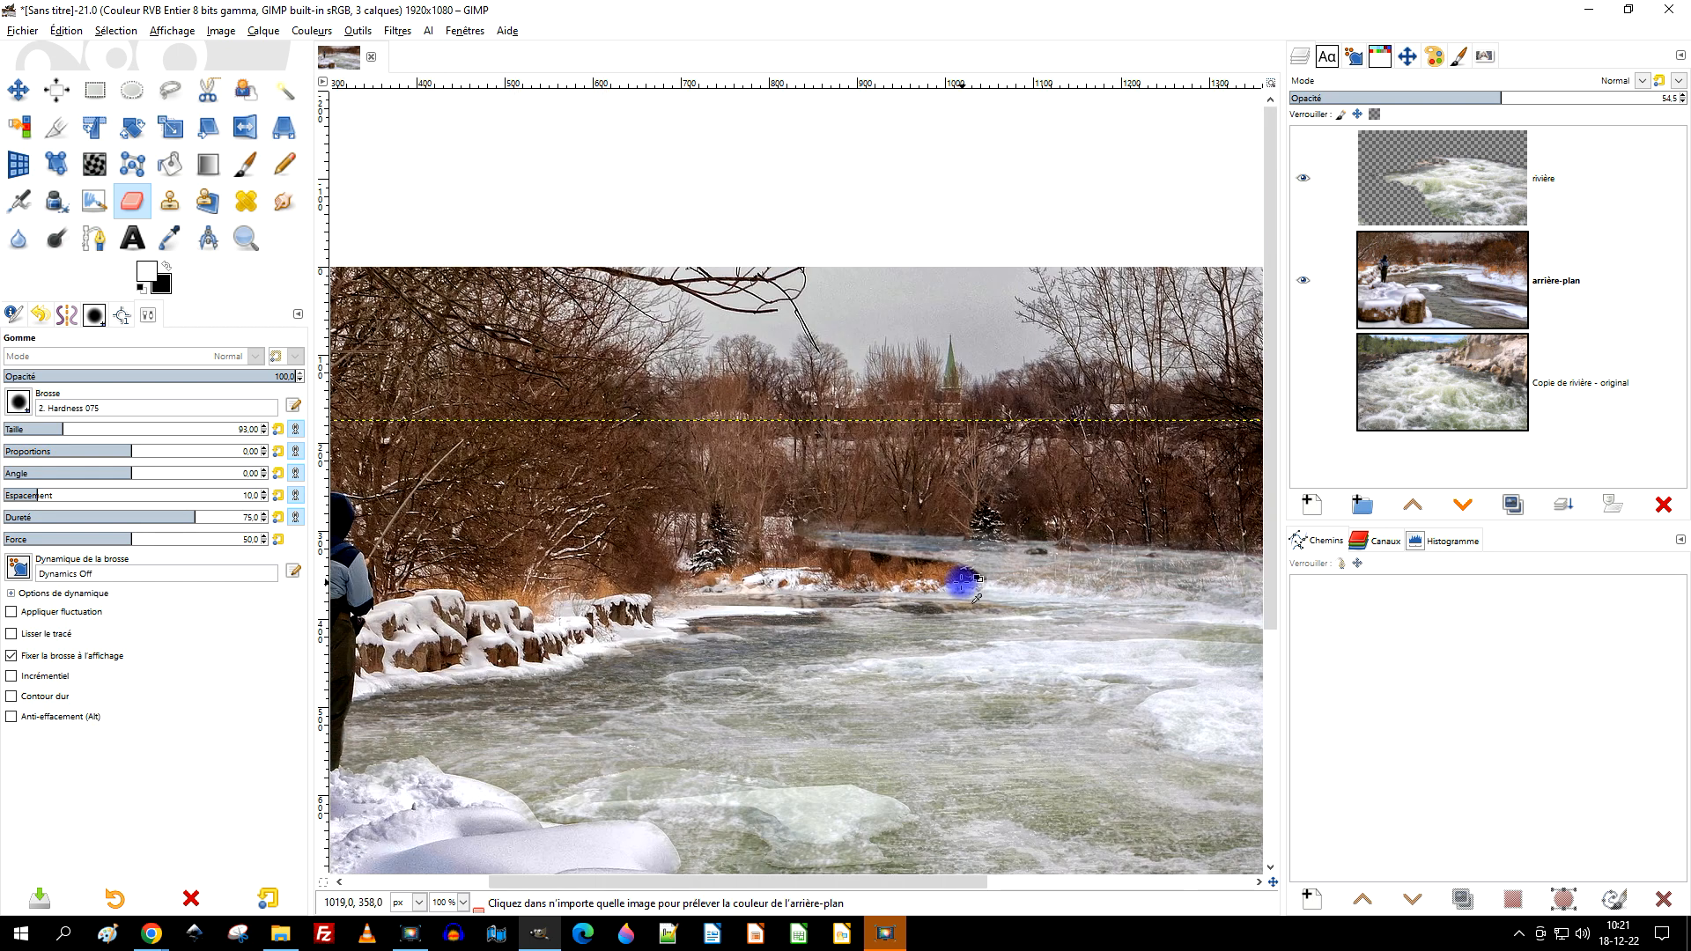
pyautogui.keyDown('ctrl'); pyautogui.scroll(-2, 931, 577); pyautogui.keyUp('ctrl')
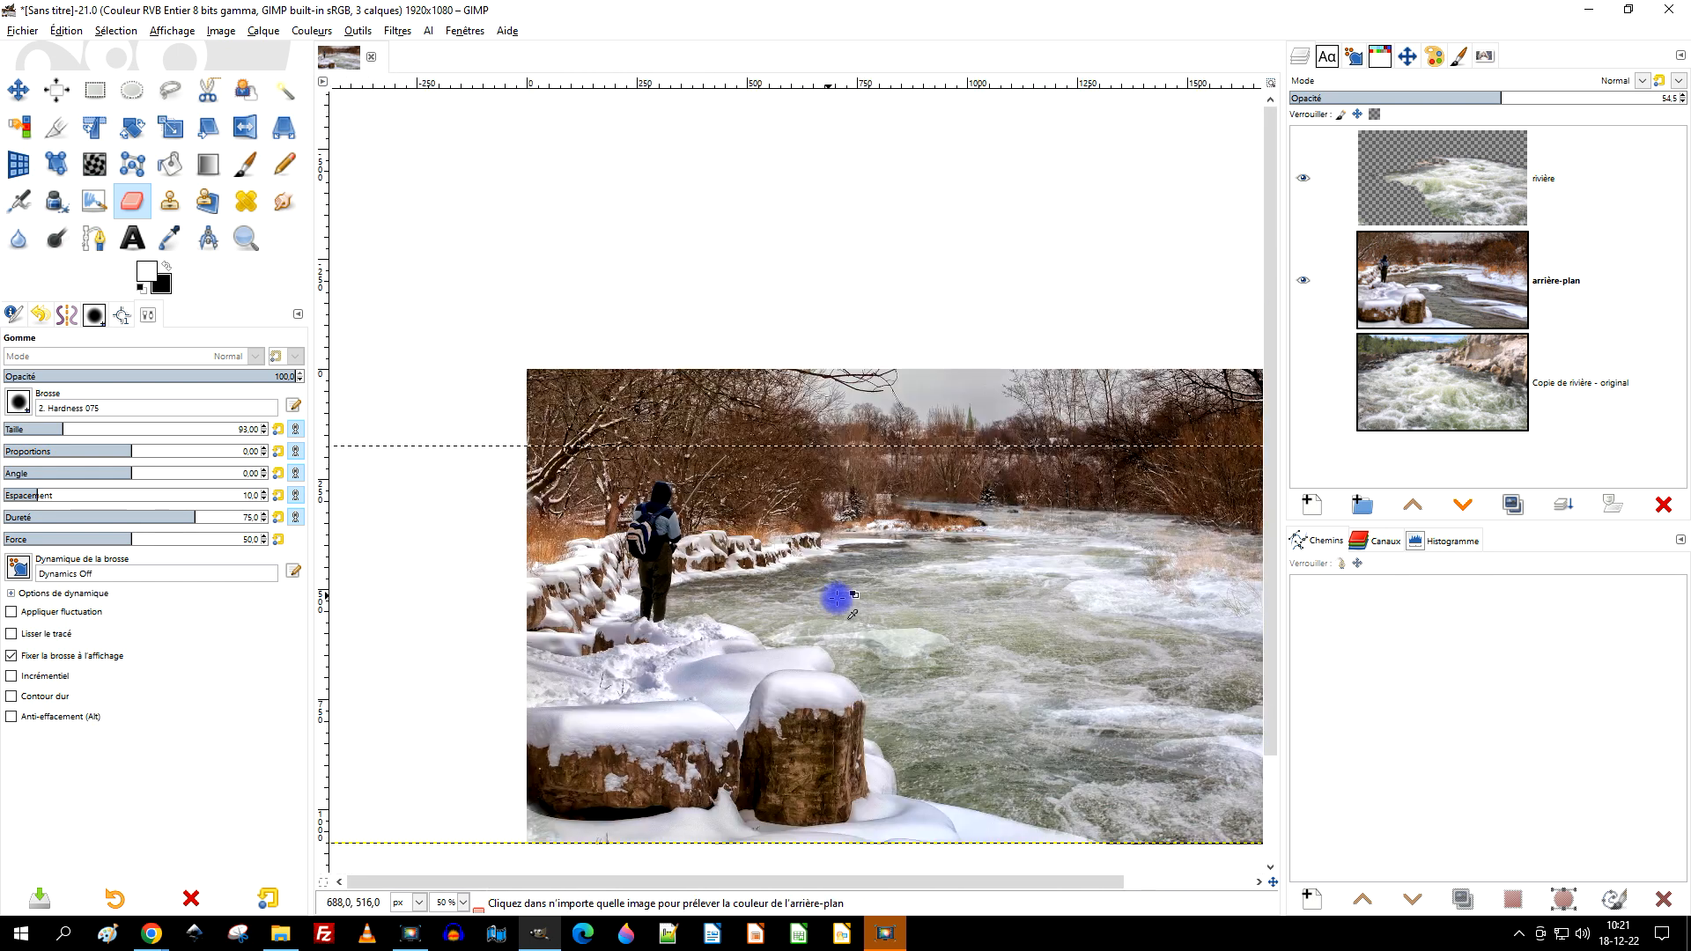
pyautogui.moveTo(854, 573); pyautogui.dragTo(839, 577)
pyautogui.moveTo(1541, 98); pyautogui.dragTo(1684, 98)
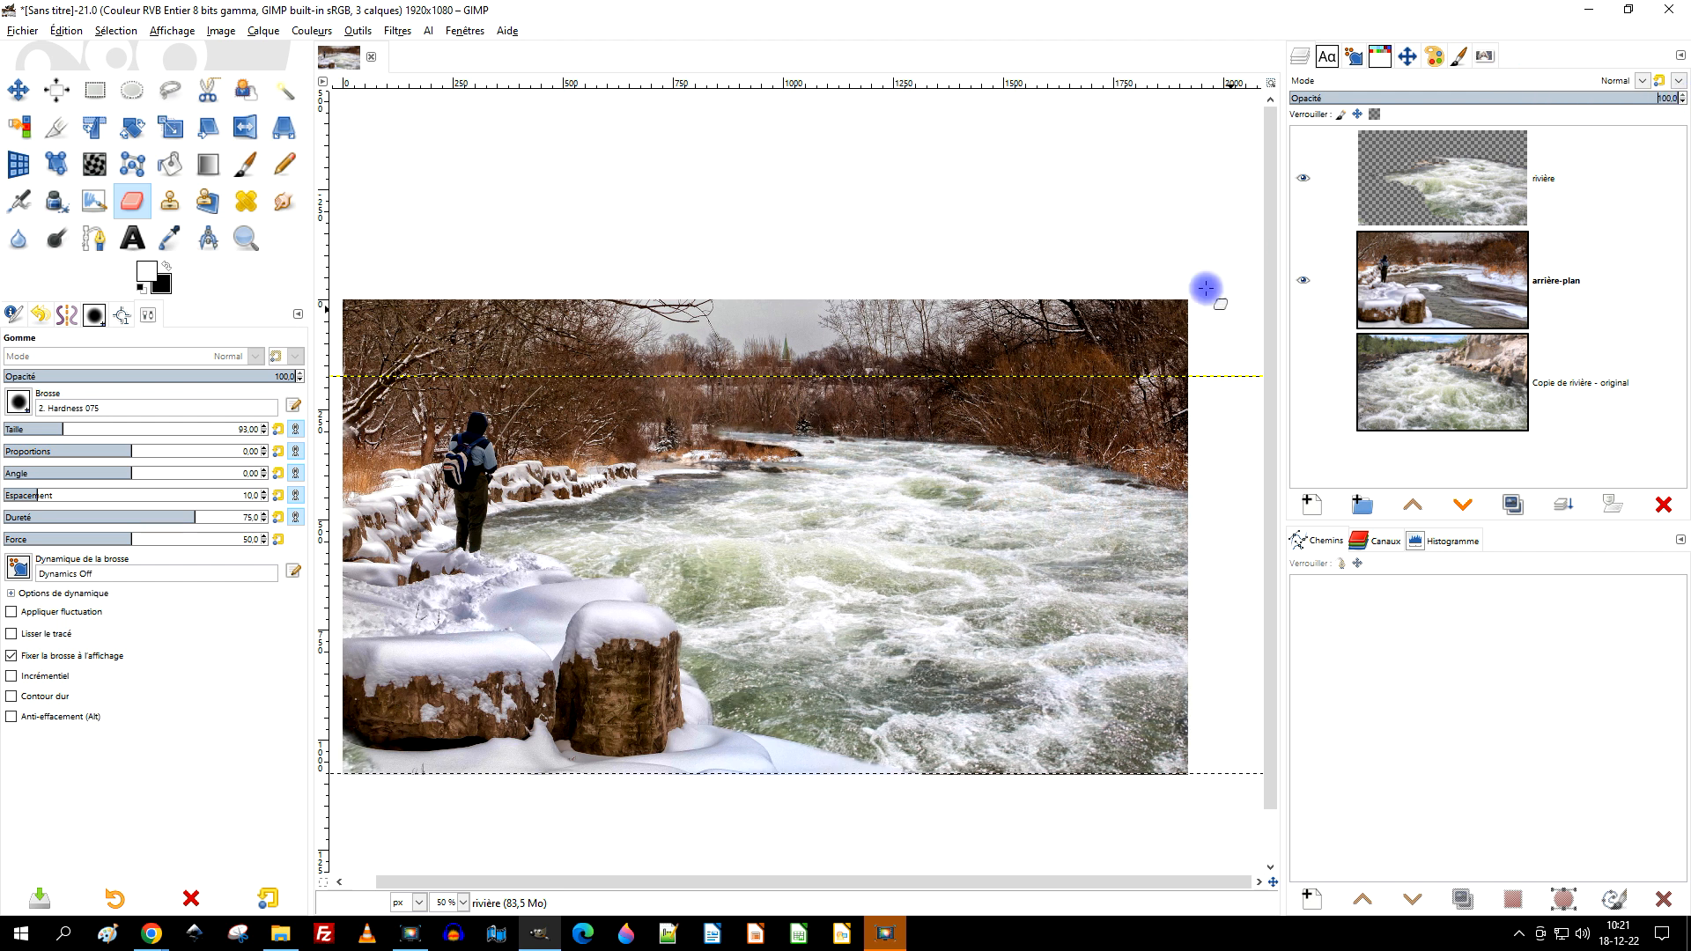
# Examine how the full-opacity river blends with the fisherman, the snowy rocks and the far bank
pyautogui.keyDown('ctrl'); pyautogui.scroll(3, 551, 586); pyautogui.keyUp('ctrl')
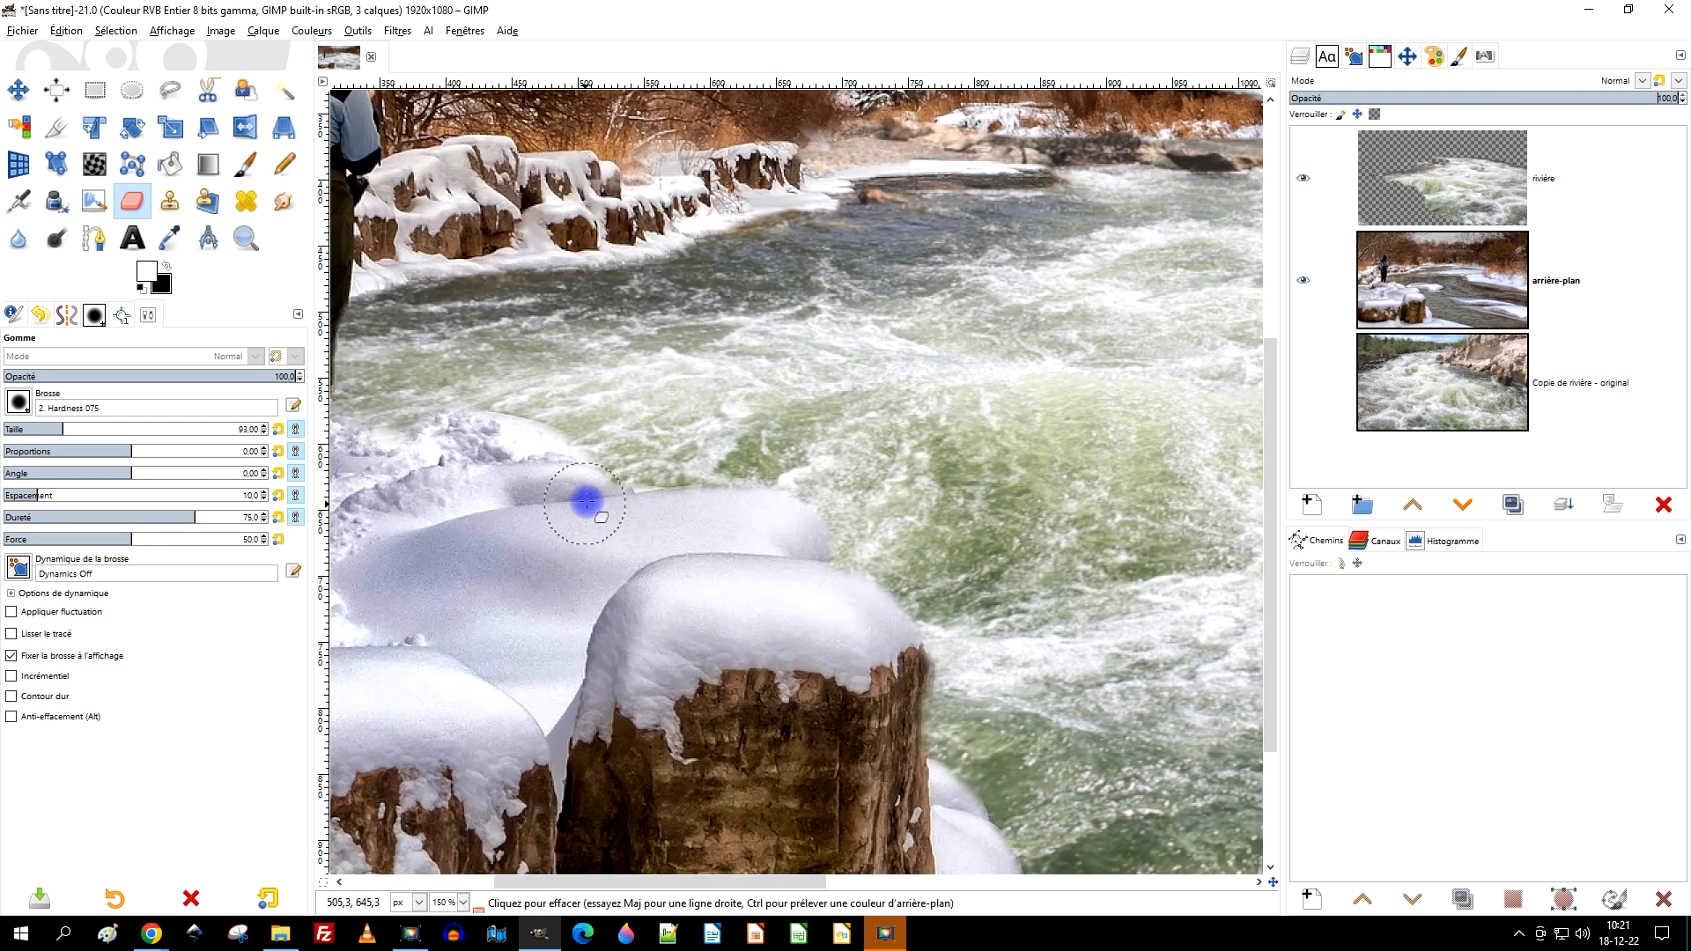
pyautogui.keyDown('ctrl'); pyautogui.scroll(-1, 828, 553); pyautogui.keyUp('ctrl')
pyautogui.moveTo(1032, 519); pyautogui.dragTo(857, 558)
pyautogui.scroll(-2, 868, 519)
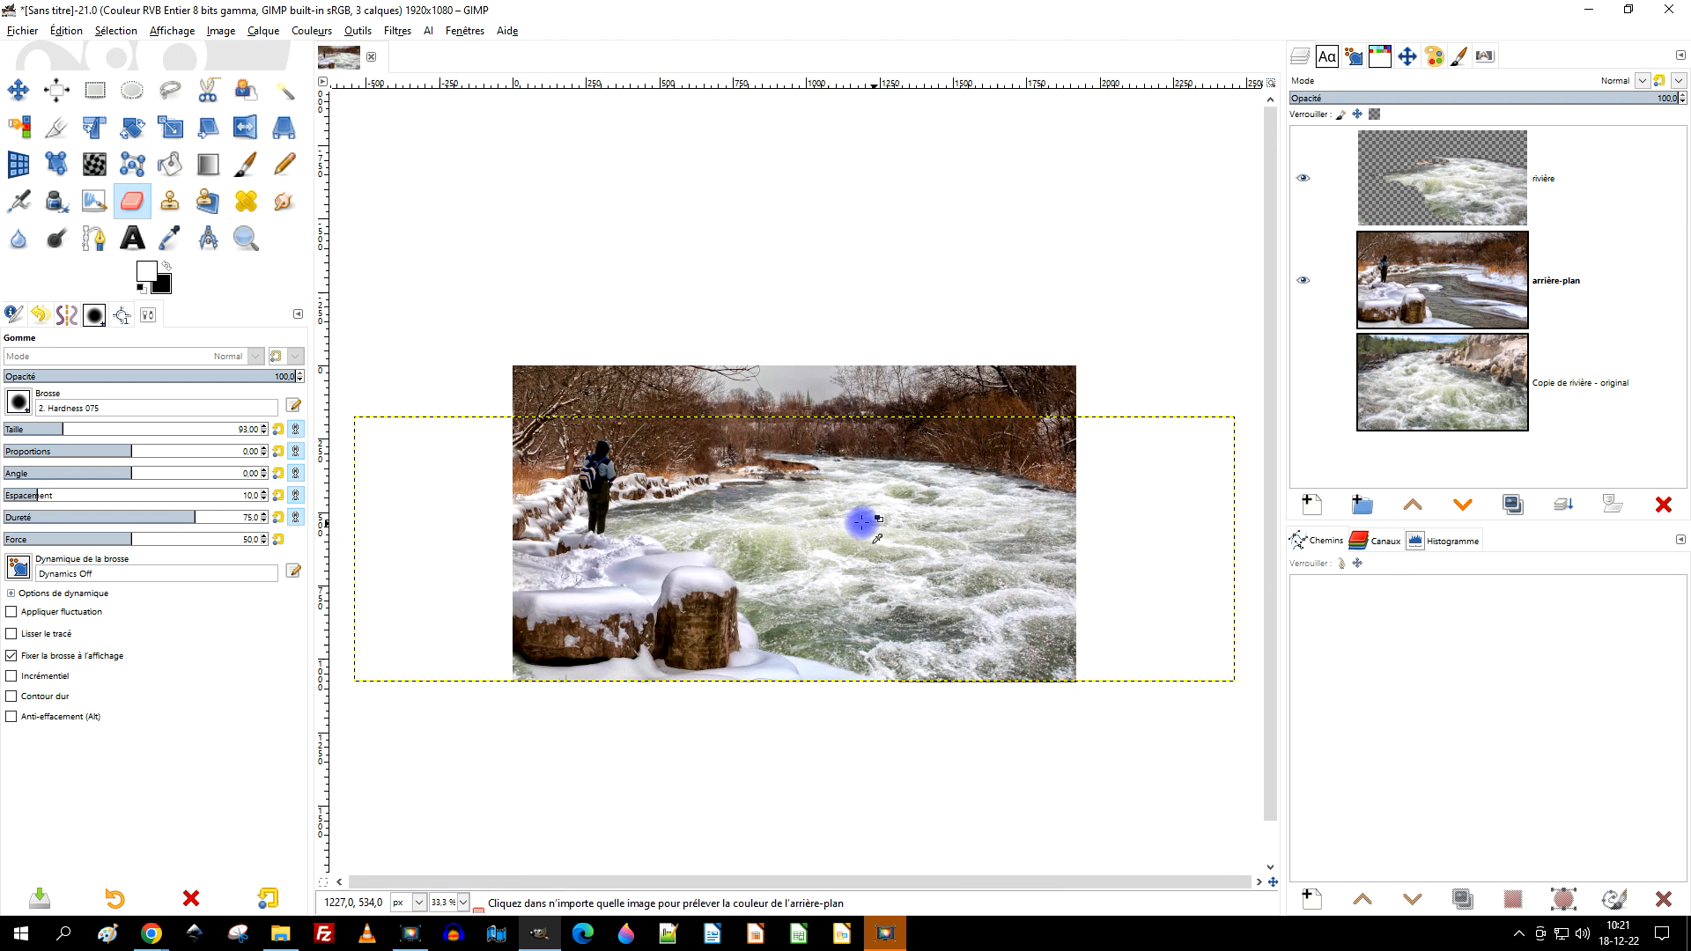
pyautogui.scroll(2, 678, 490)
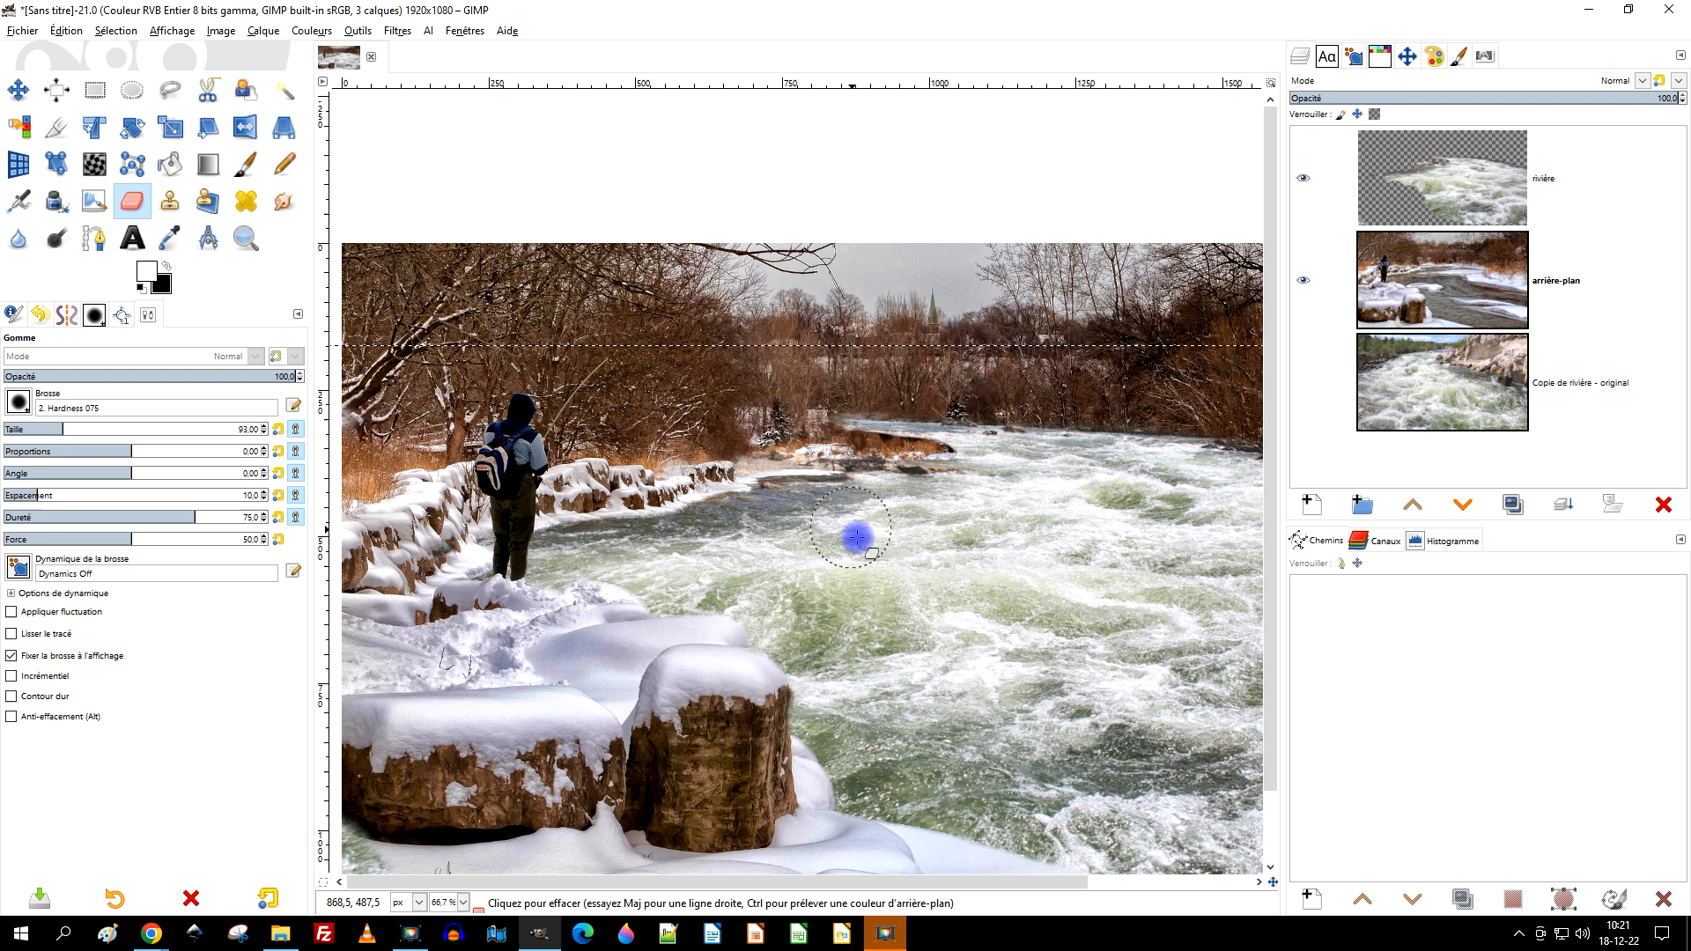
pyautogui.scroll(-2, 911, 574)
pyautogui.scroll(2, 992, 587)
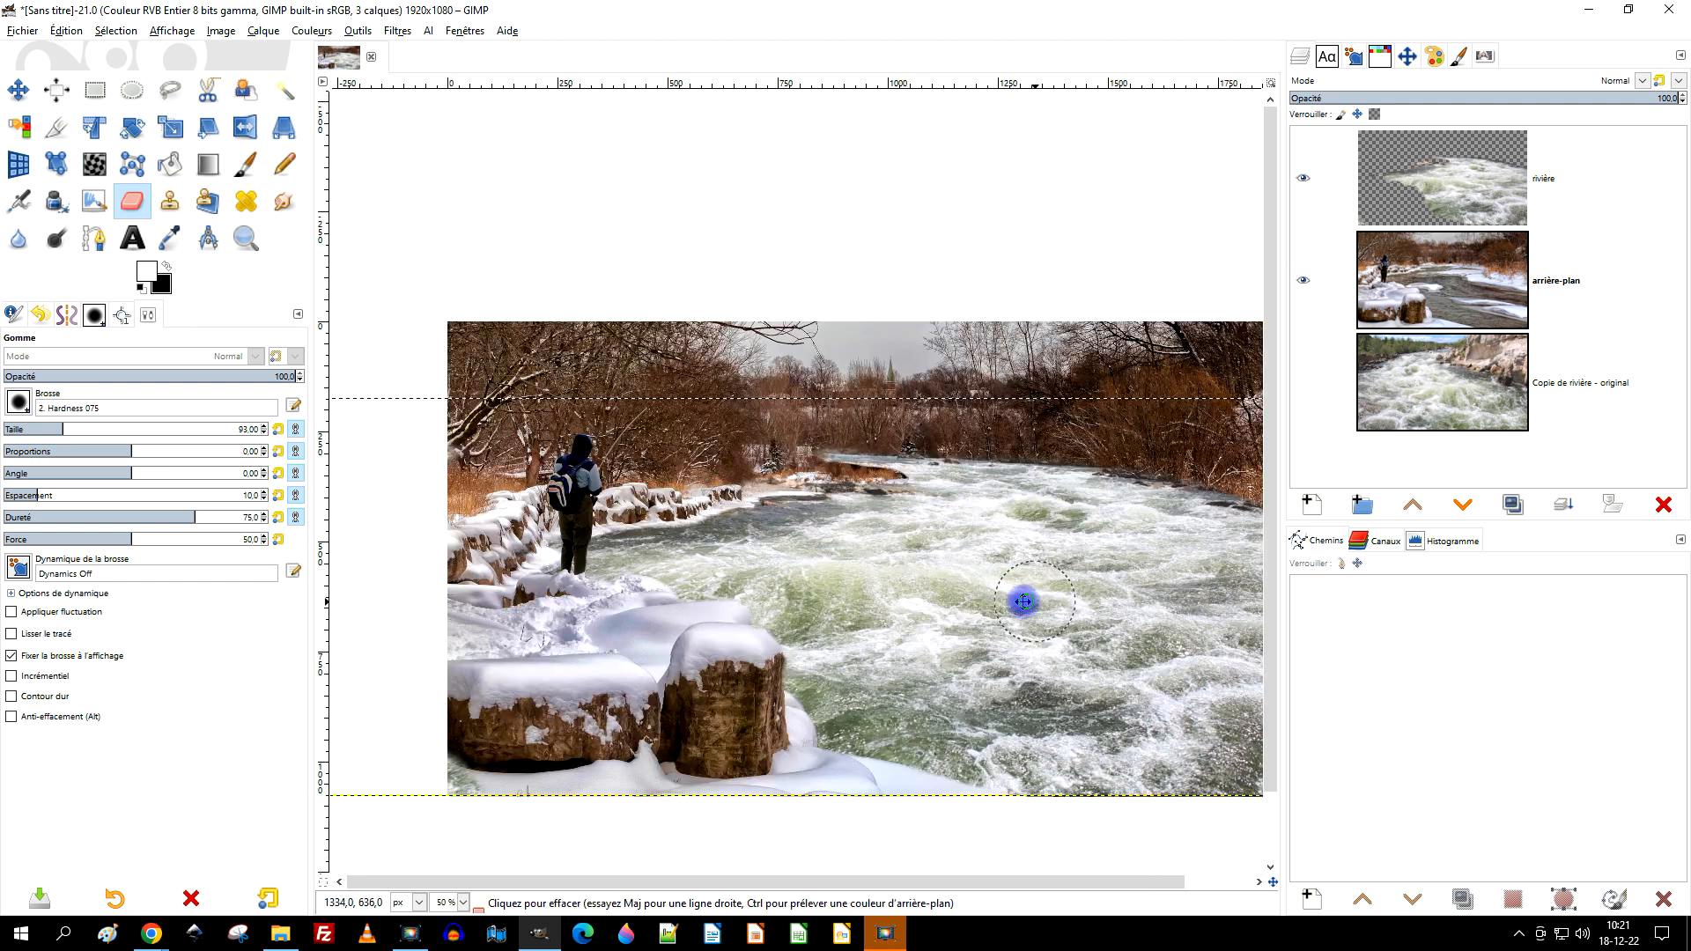
pyautogui.scroll(-1, 757, 617)
# Inspect the erased edges up close along the tall rock, the snow ledges, the fisherman's legs and the bank rocks
pyautogui.scroll(5, 792, 652)
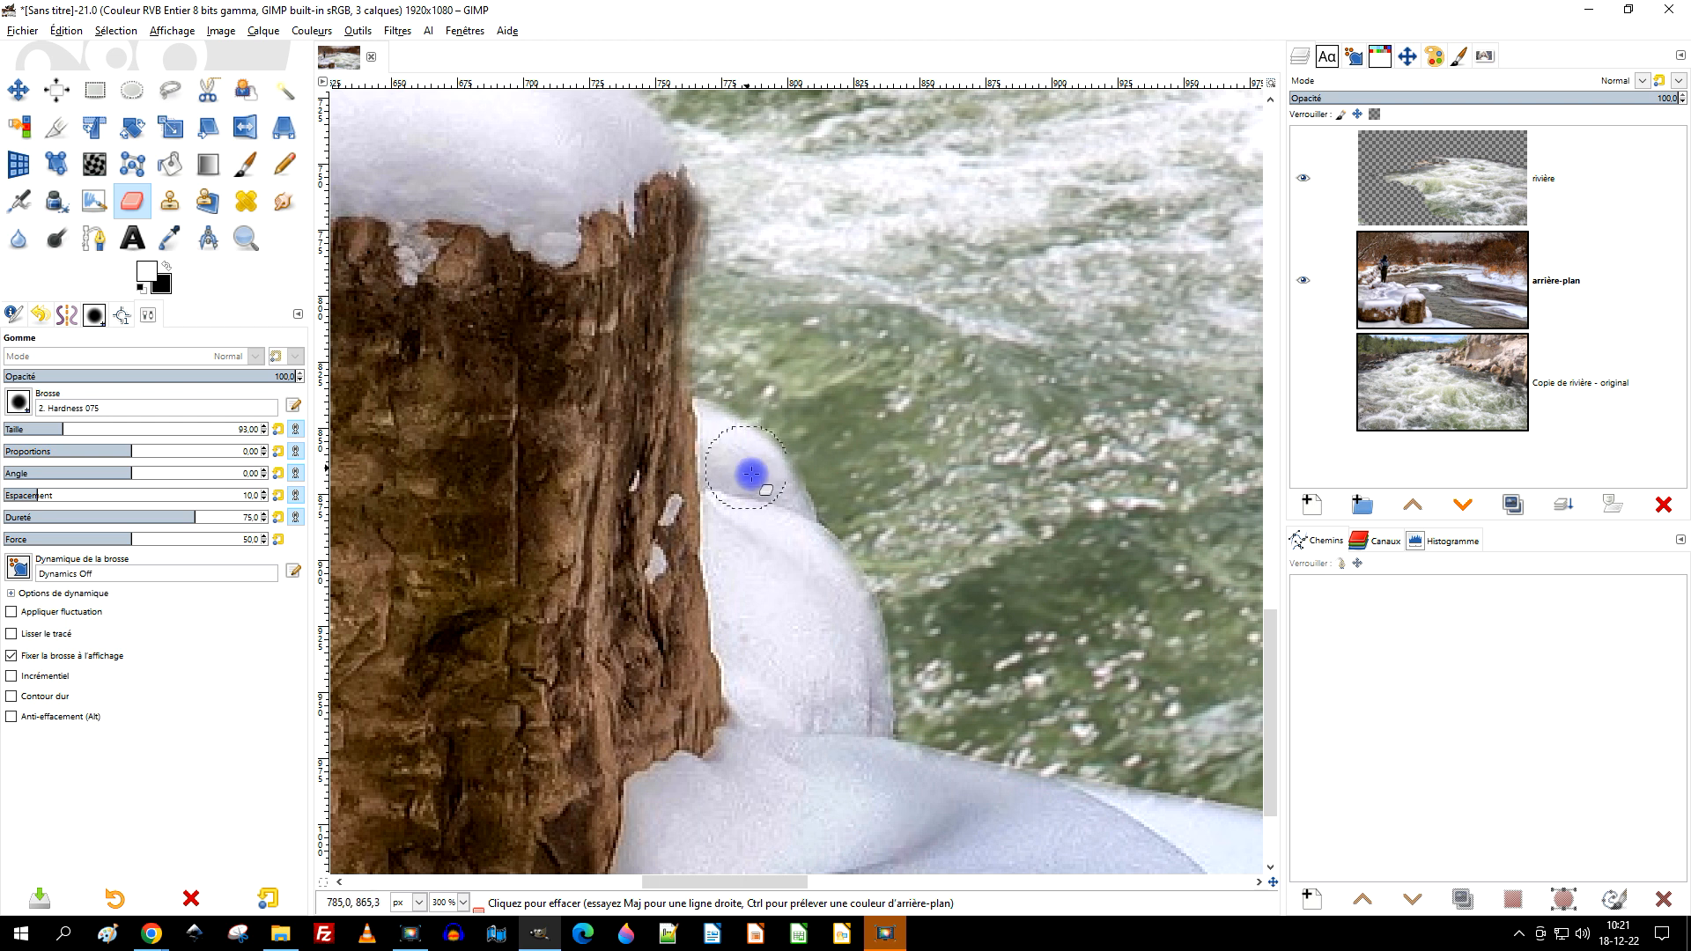
pyautogui.scroll(5, 682, 509)
pyautogui.moveTo(678, 513)
pyautogui.mouseDown()
pyautogui.moveTo(690, 461)
pyautogui.moveTo(686, 573)
pyautogui.mouseUp()
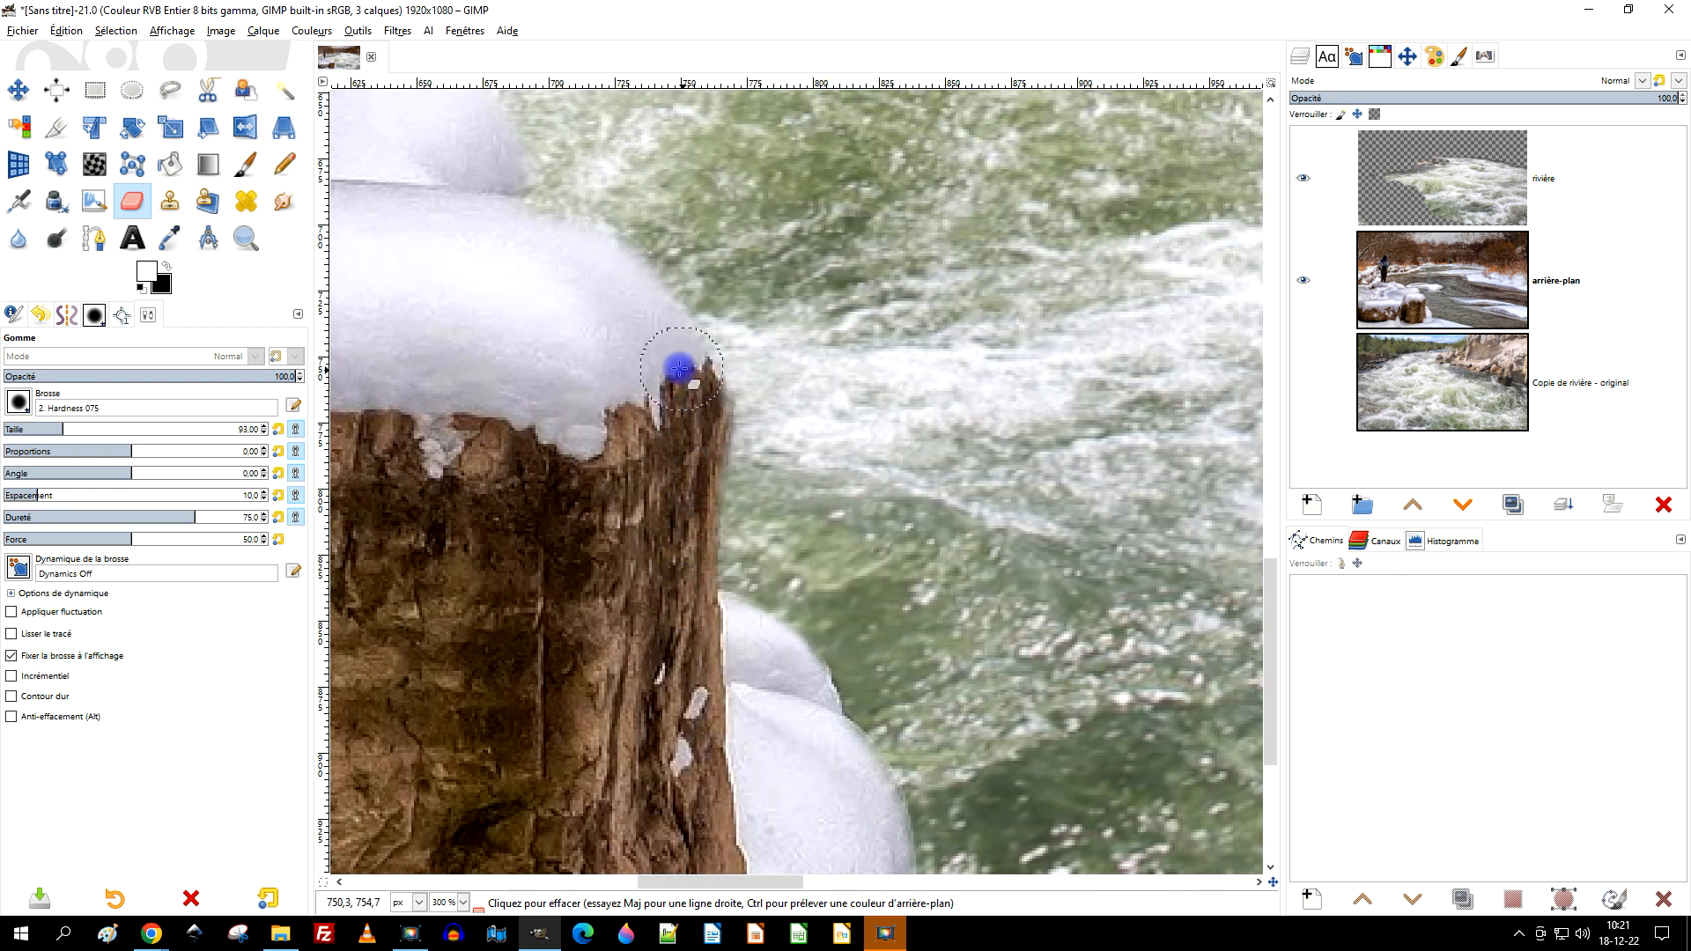
pyautogui.moveTo(638, 322); pyautogui.dragTo(955, 566)
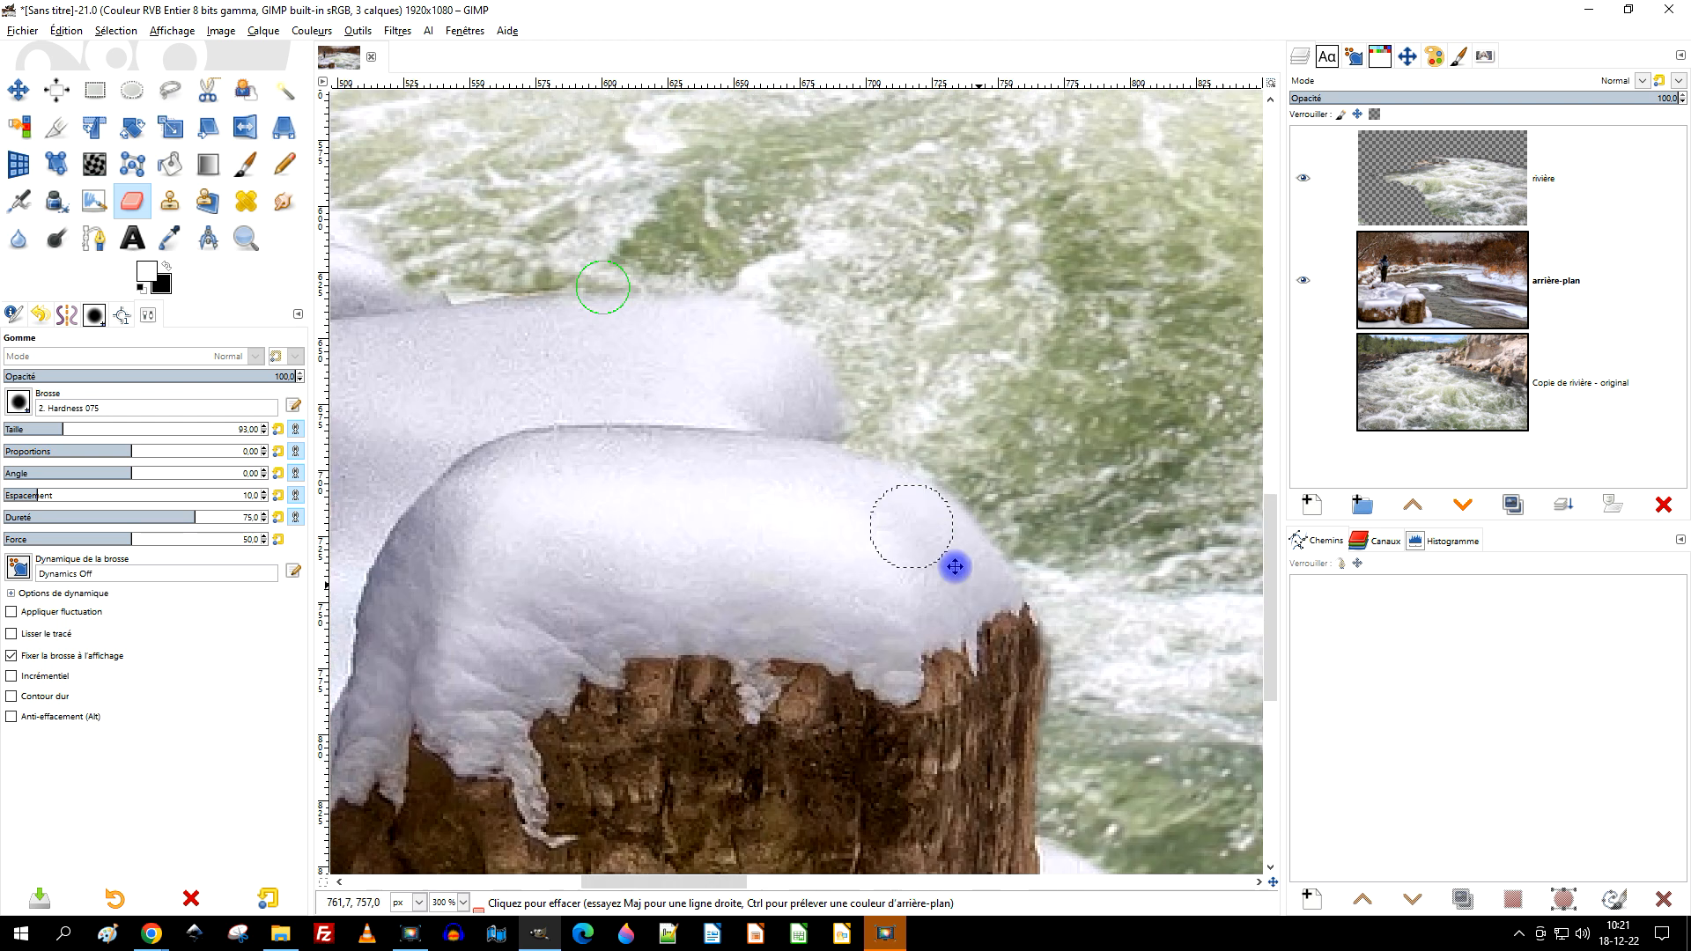
pyautogui.moveTo(721, 375); pyautogui.dragTo(822, 482)
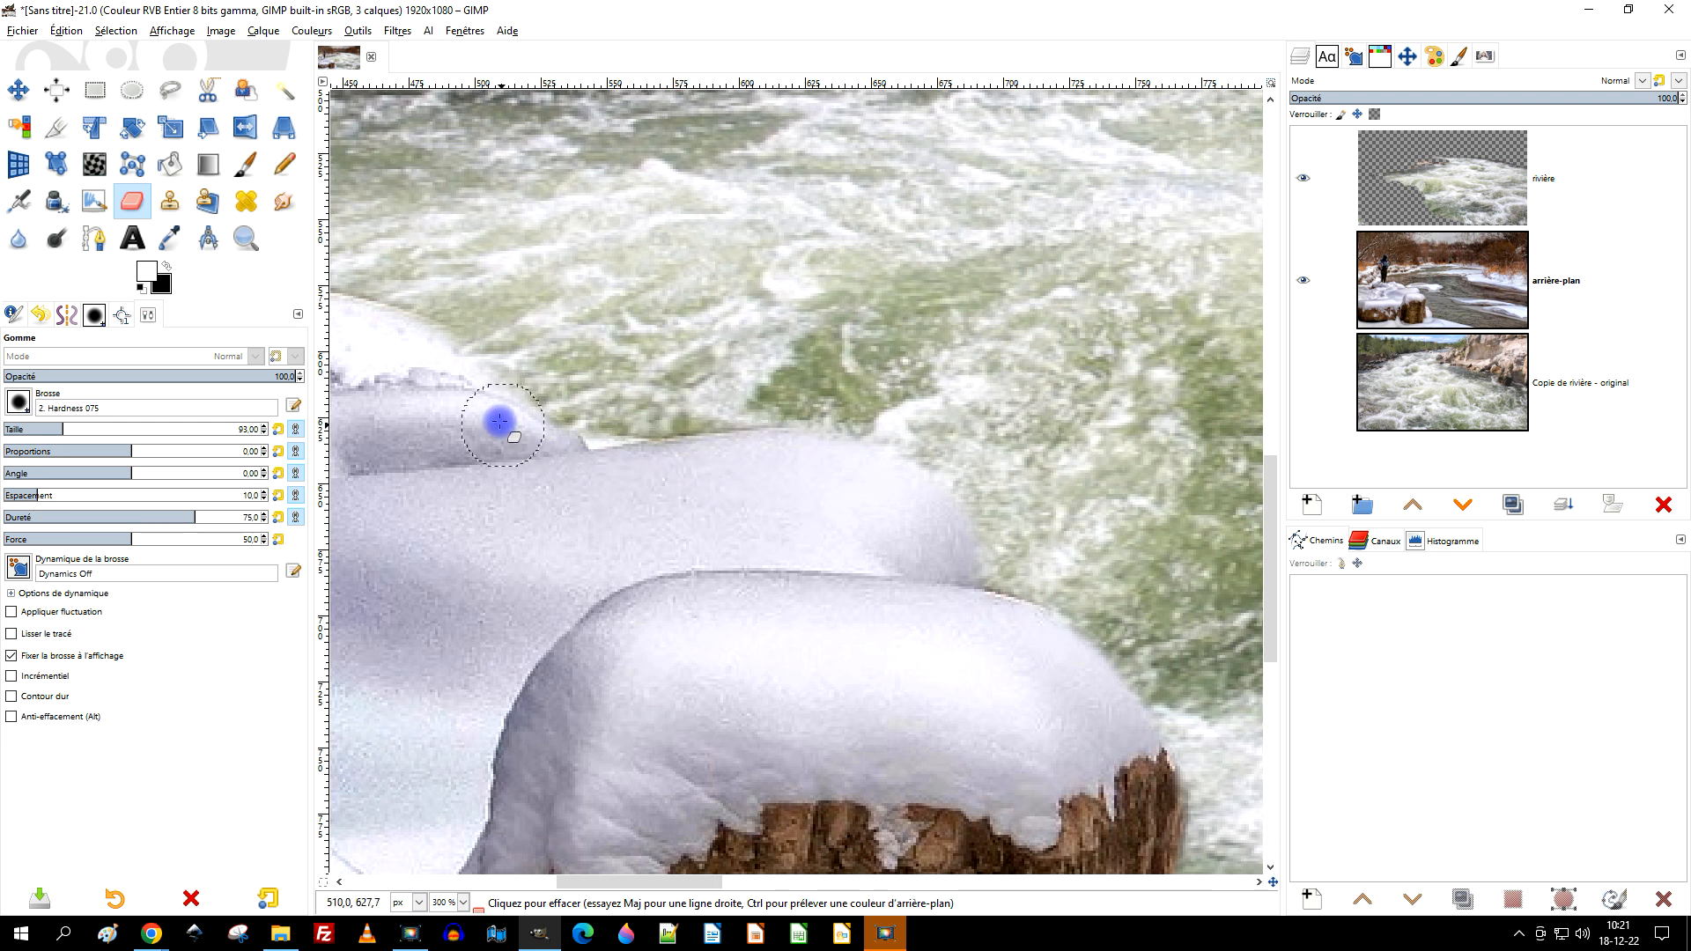
pyautogui.moveTo(437, 362); pyautogui.dragTo(1045, 549)
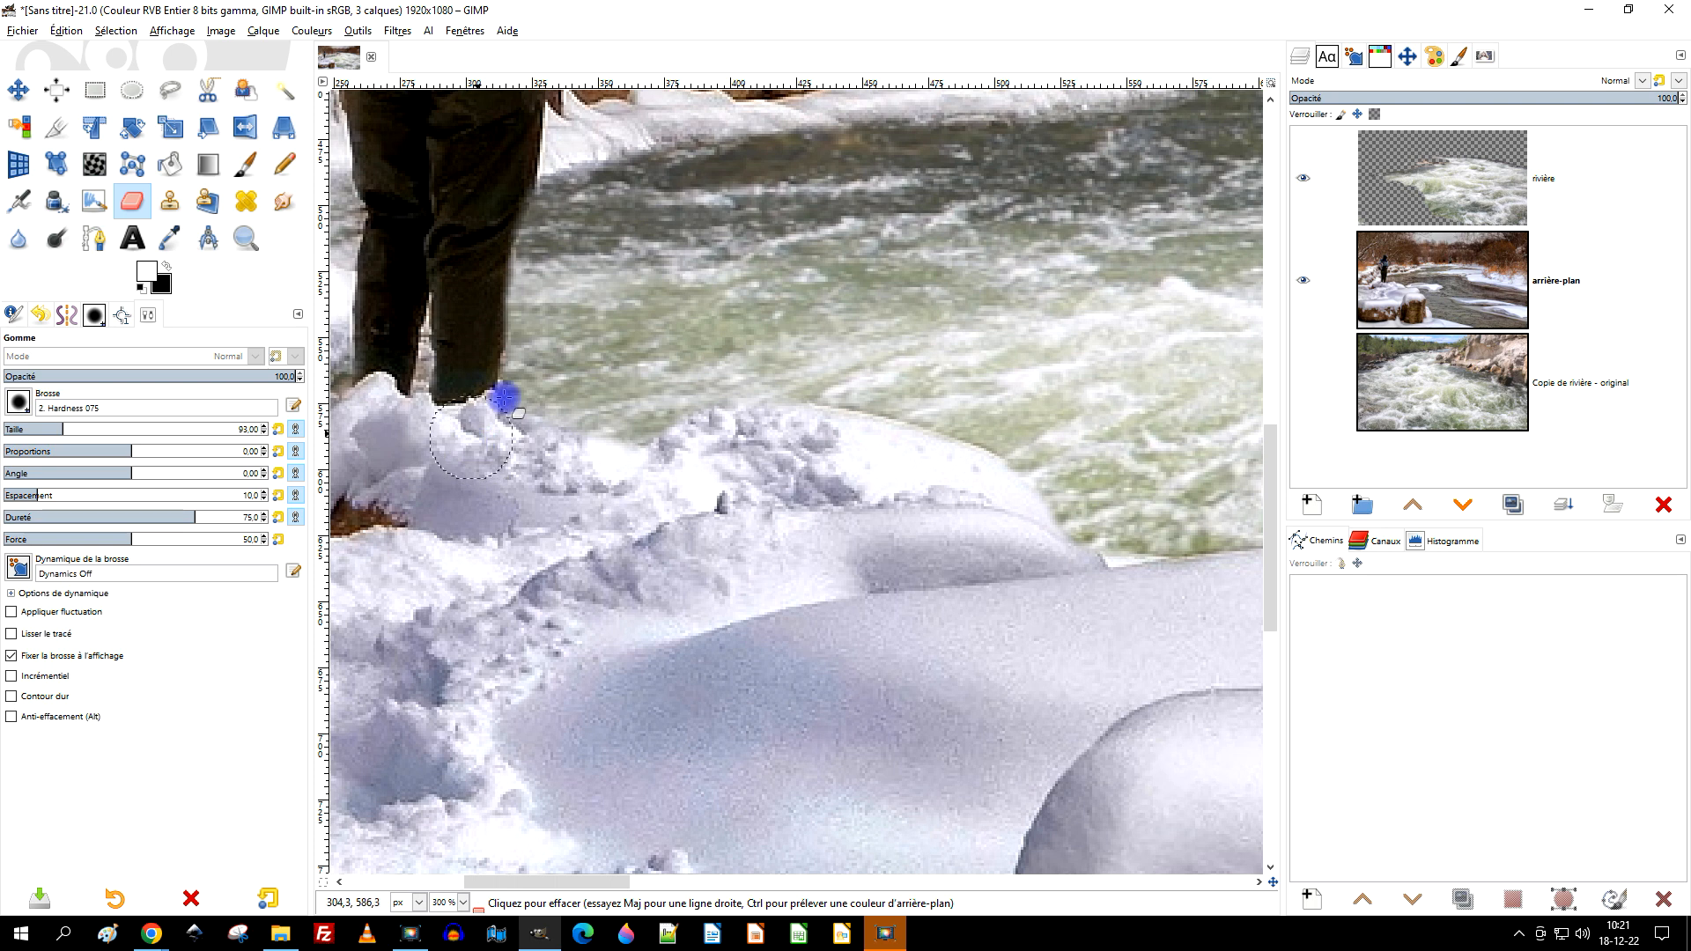
pyautogui.moveTo(553, 339); pyautogui.dragTo(1192, 477)
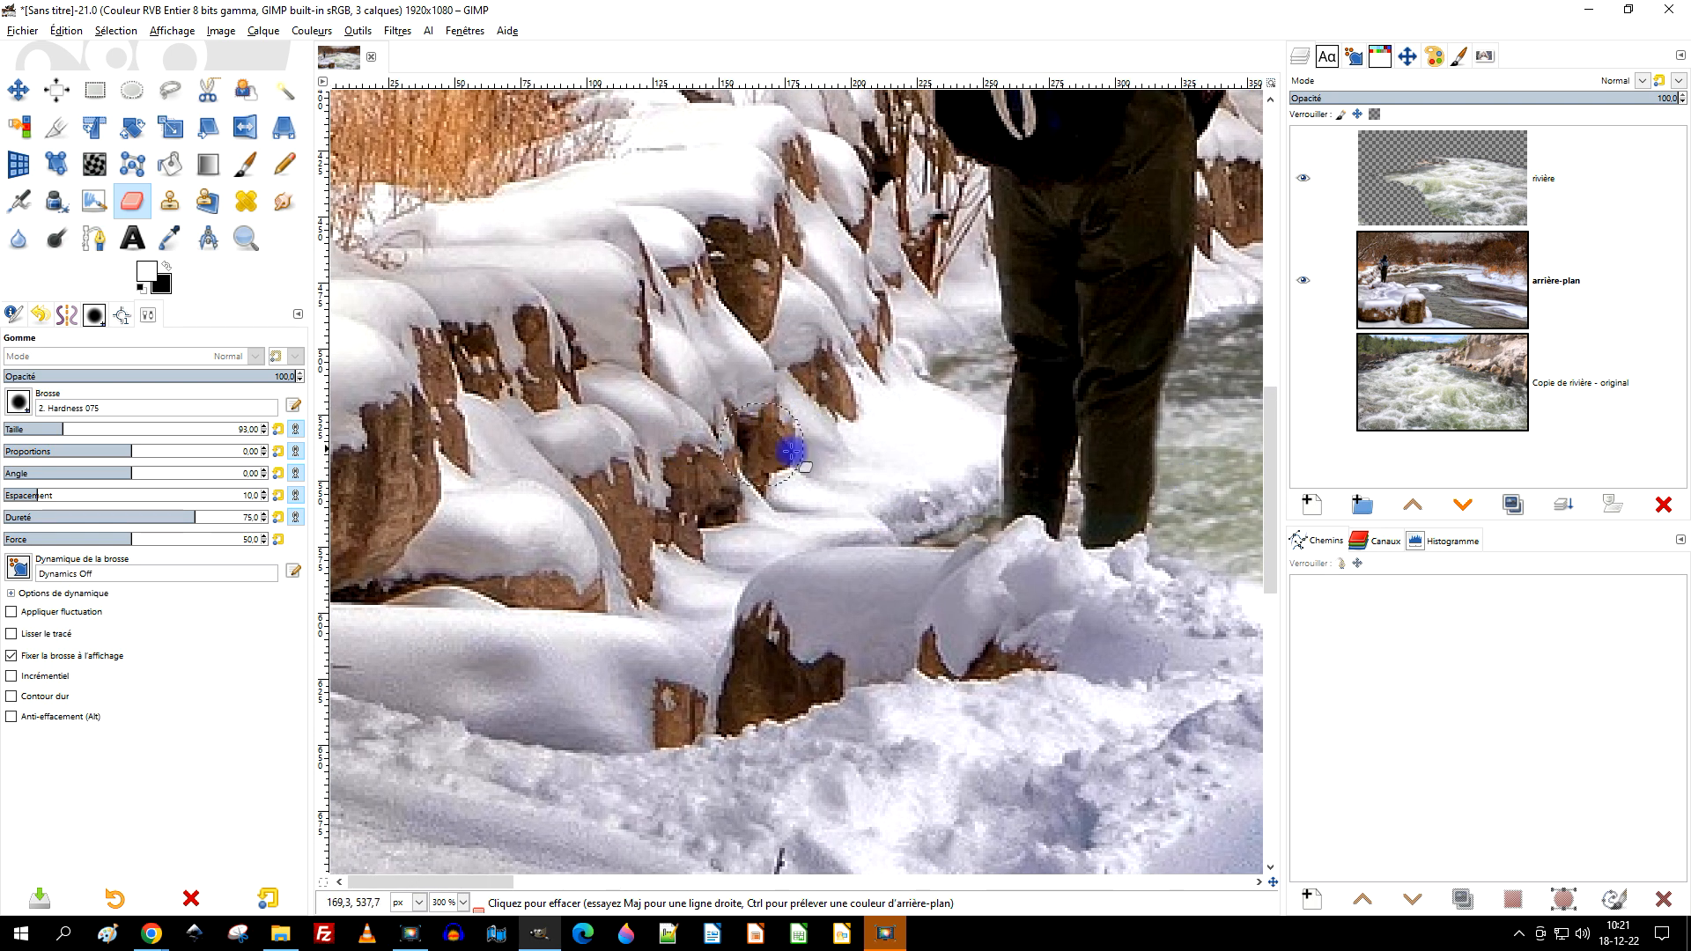
pyautogui.scroll(-4, 755, 329)
pyautogui.scroll(2, 830, 367)
pyautogui.moveTo(960, 465); pyautogui.dragTo(842, 452)
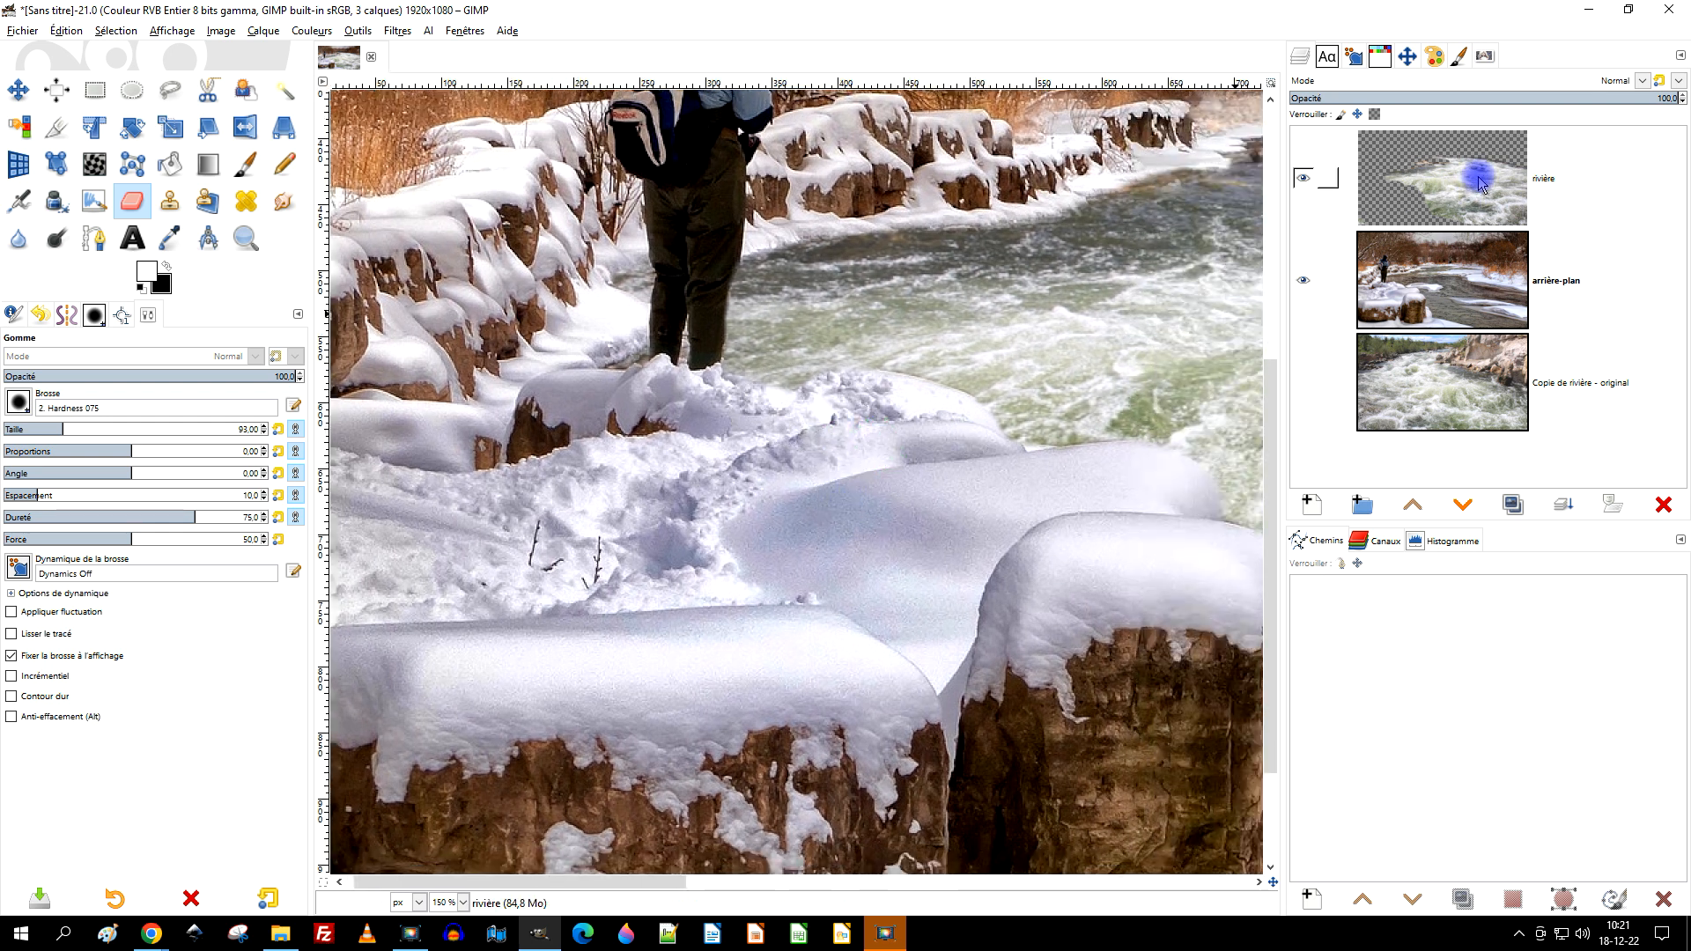
# Create a selection from the rivière layer's alpha channel
pyautogui.rightClick(1480, 183)
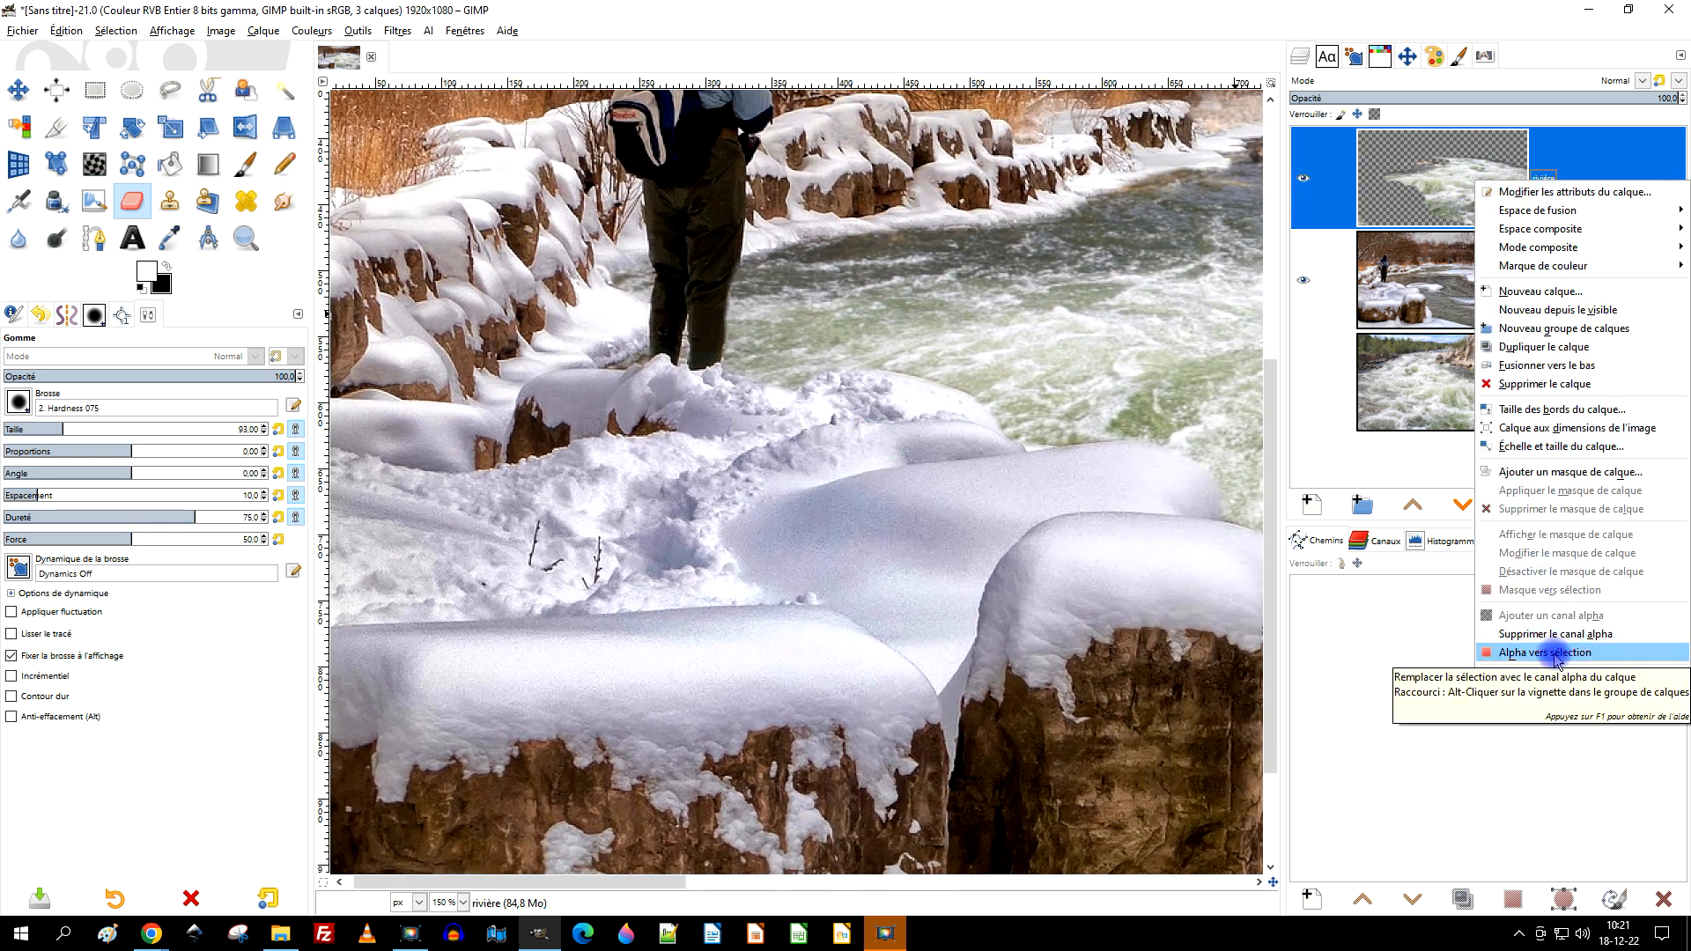
pyautogui.click(1414, 178)
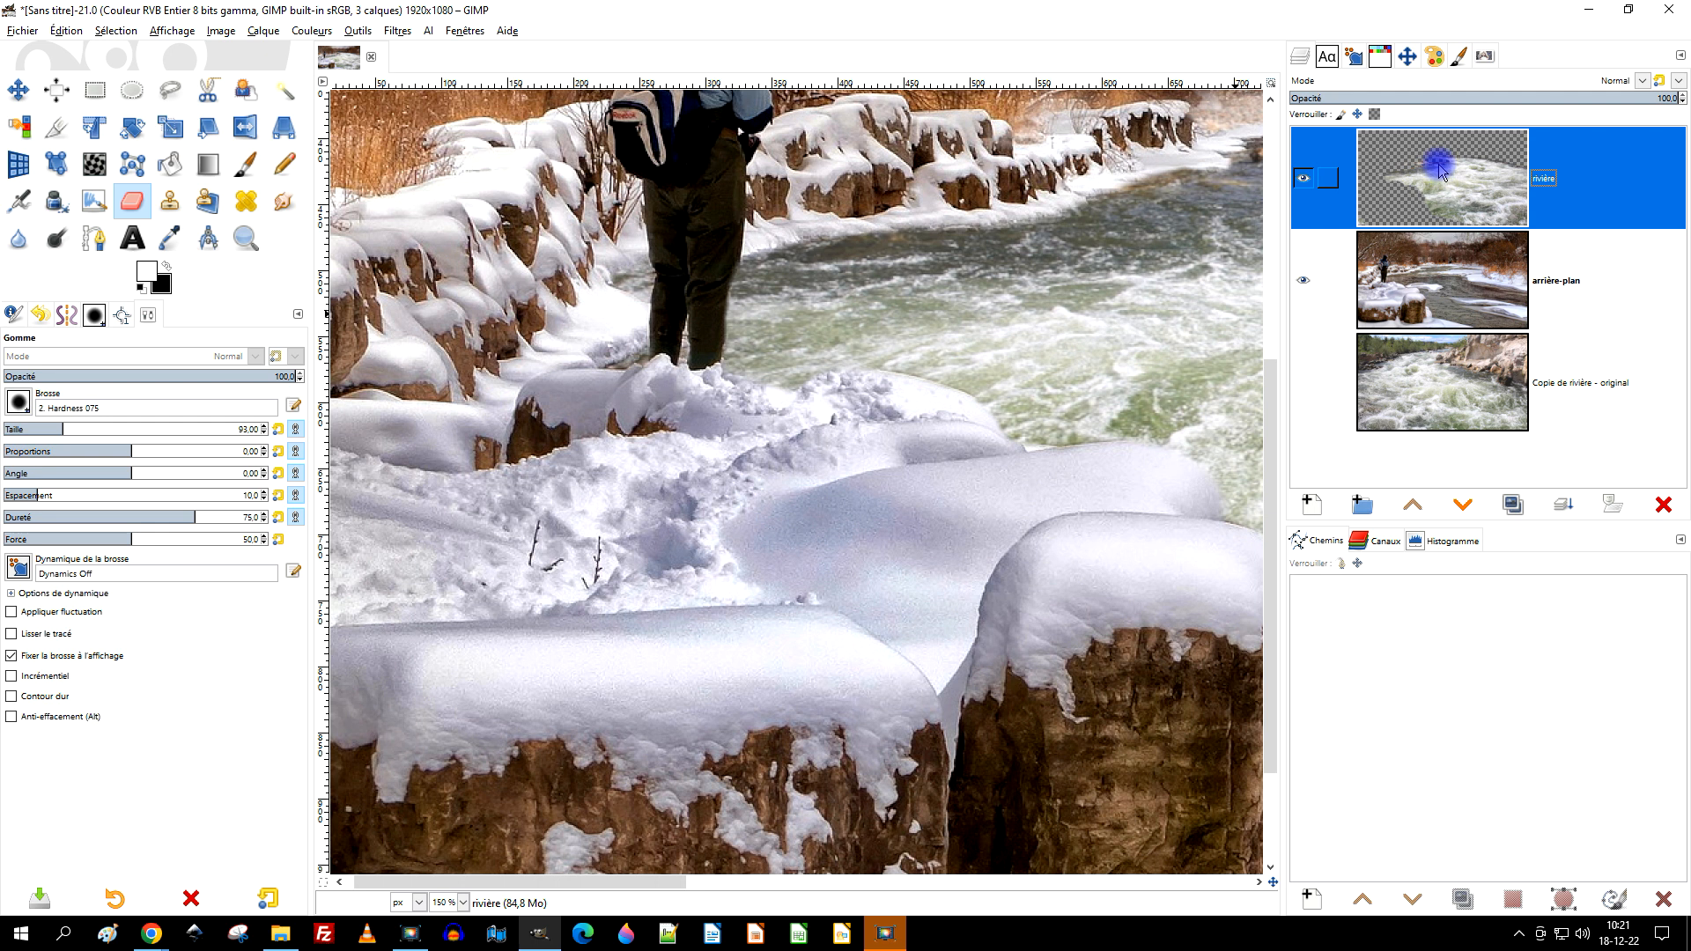
pyautogui.rightClick(1436, 163)
pyautogui.click(1383, 181)
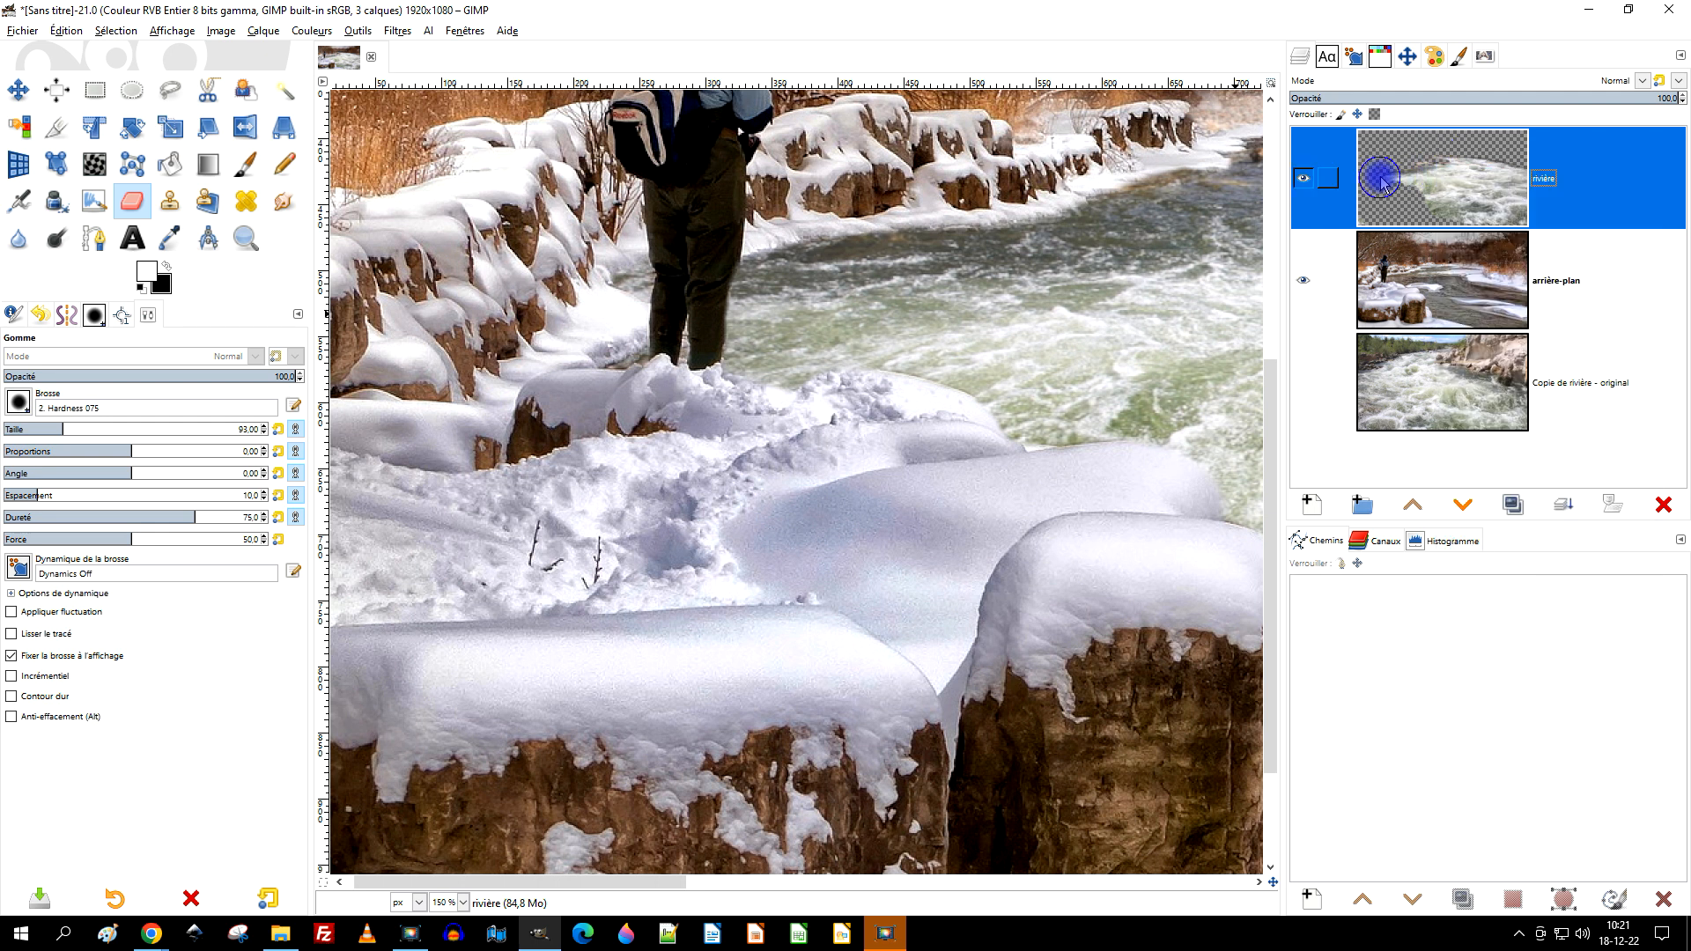
pyautogui.rightClick(1450, 198)
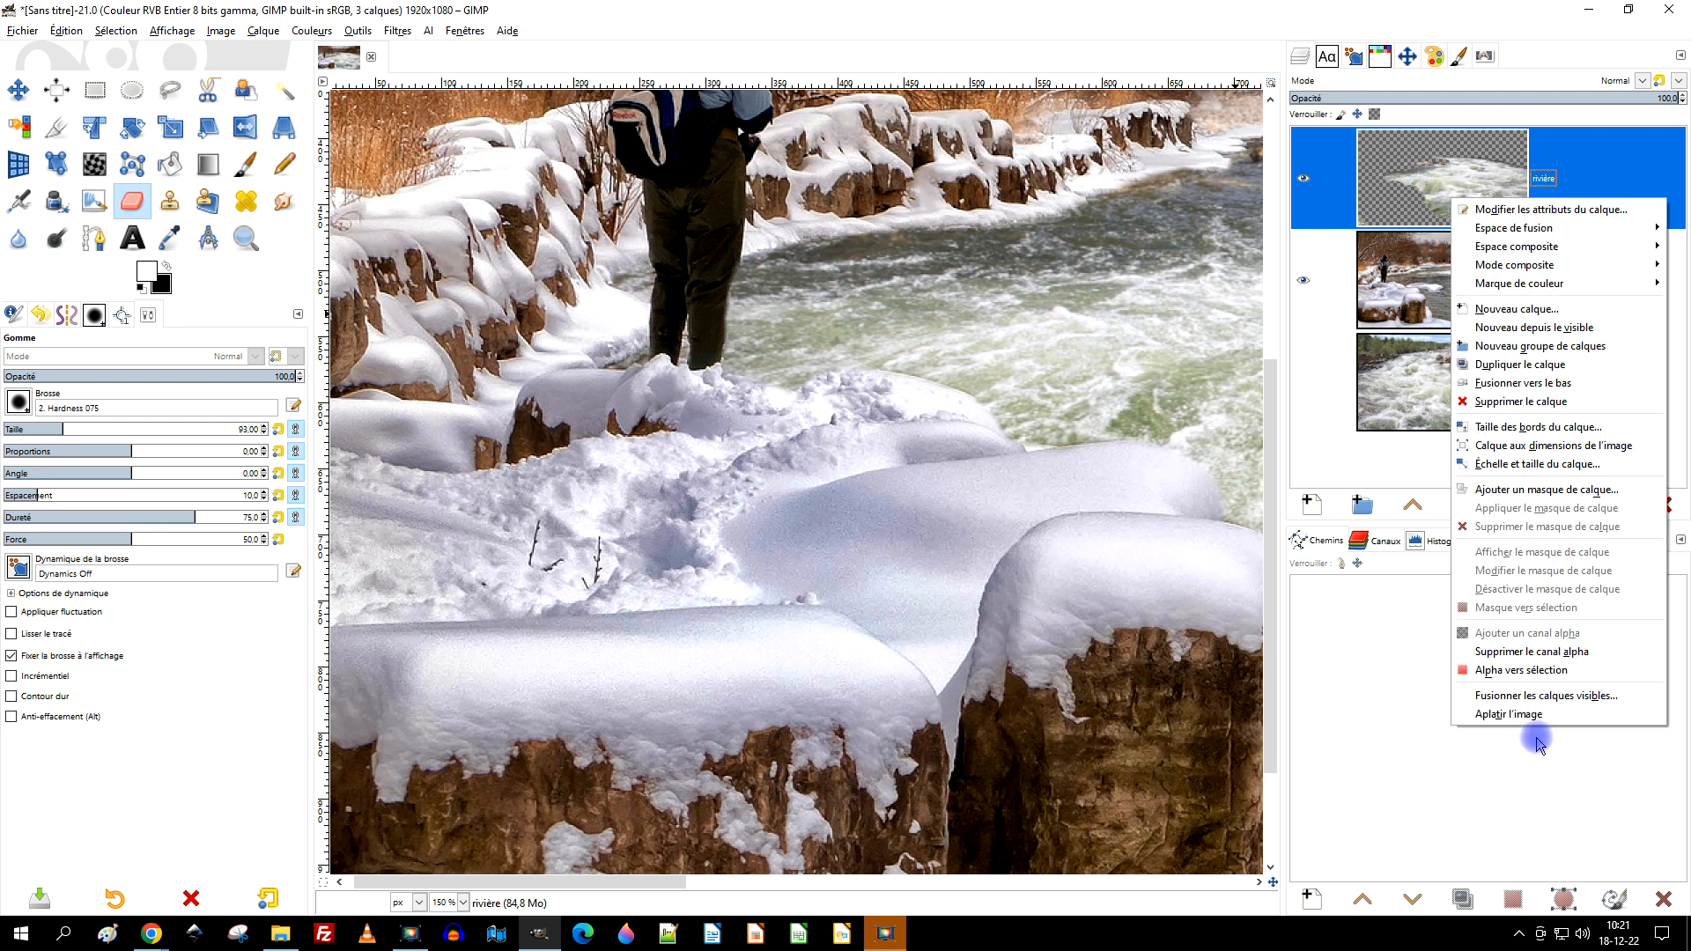
pyautogui.click(1508, 671)
pyautogui.scroll(-3, 981, 328)
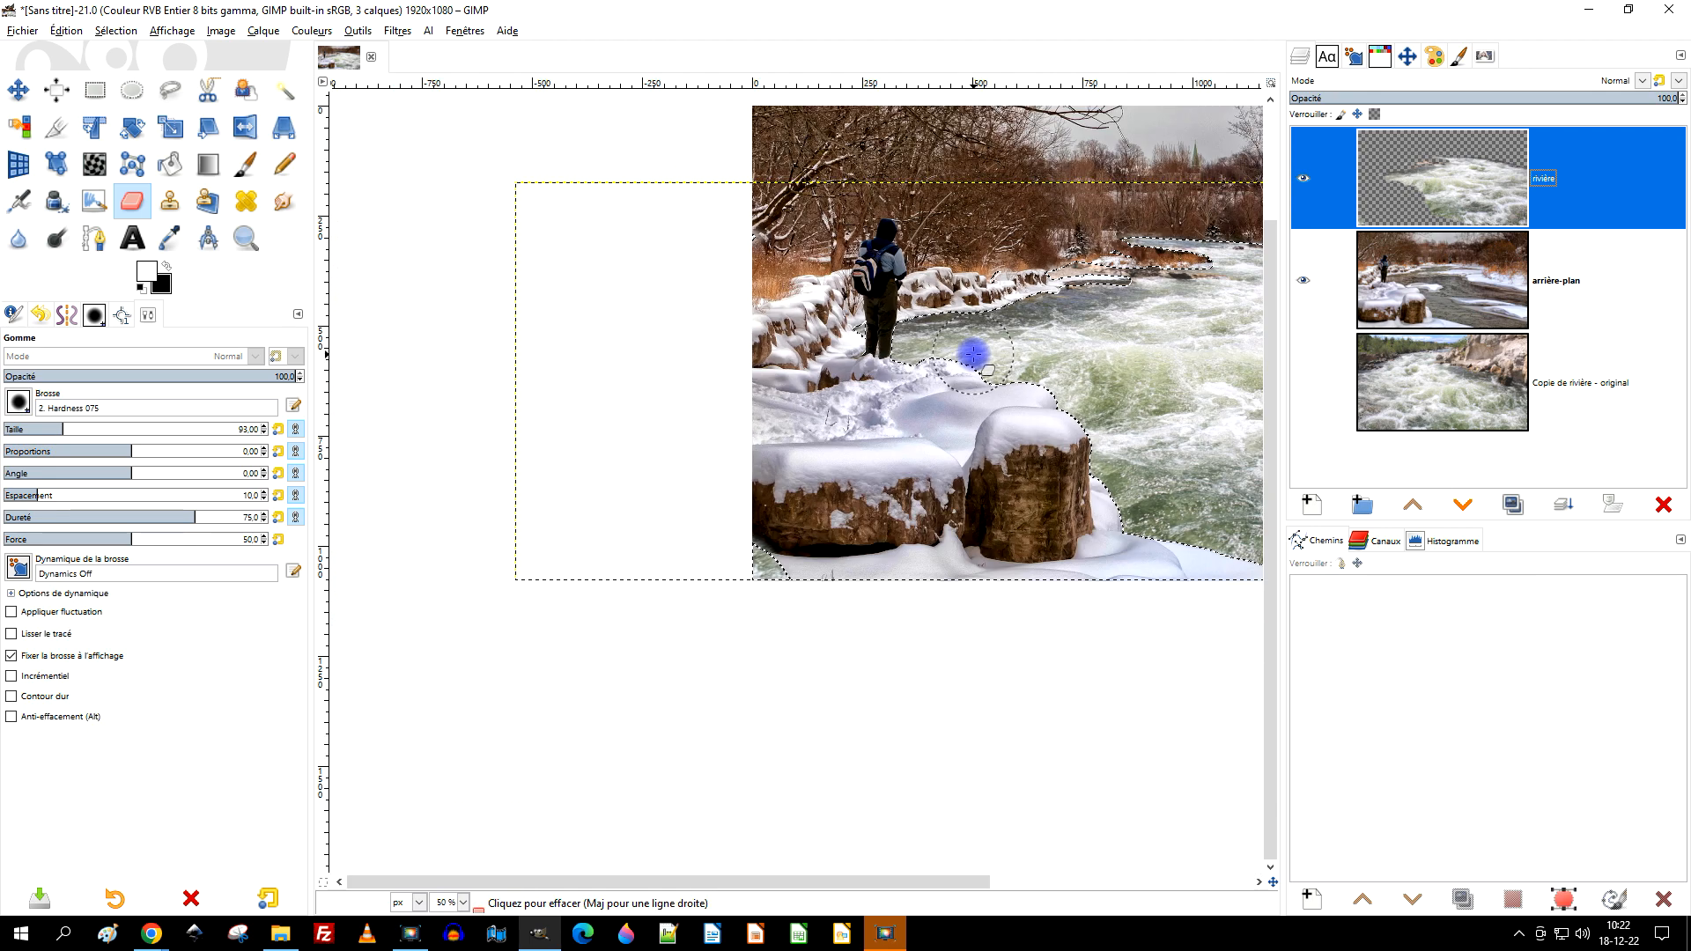
pyautogui.scroll(1, 1030, 340)
pyautogui.moveTo(1098, 433); pyautogui.dragTo(943, 366)
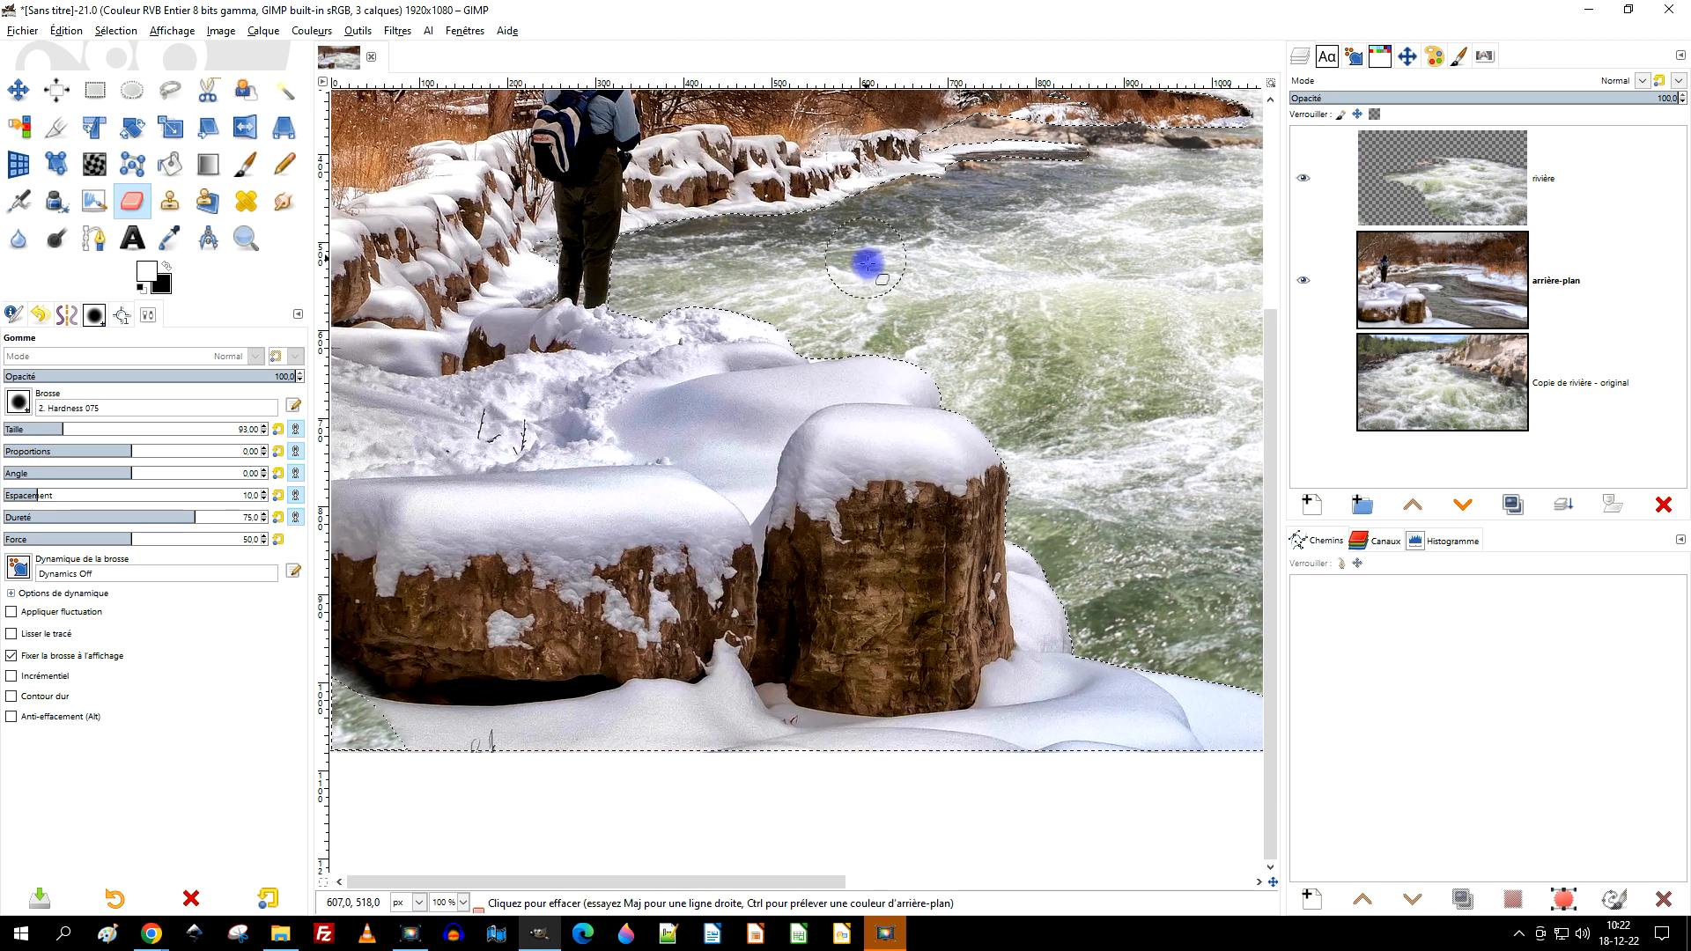
# Examine the selection outline around the fisherman's legs, the snowy ledges and the far bank
pyautogui.moveTo(731, 229); pyautogui.dragTo(883, 486)
pyautogui.scroll(3, 867, 478)
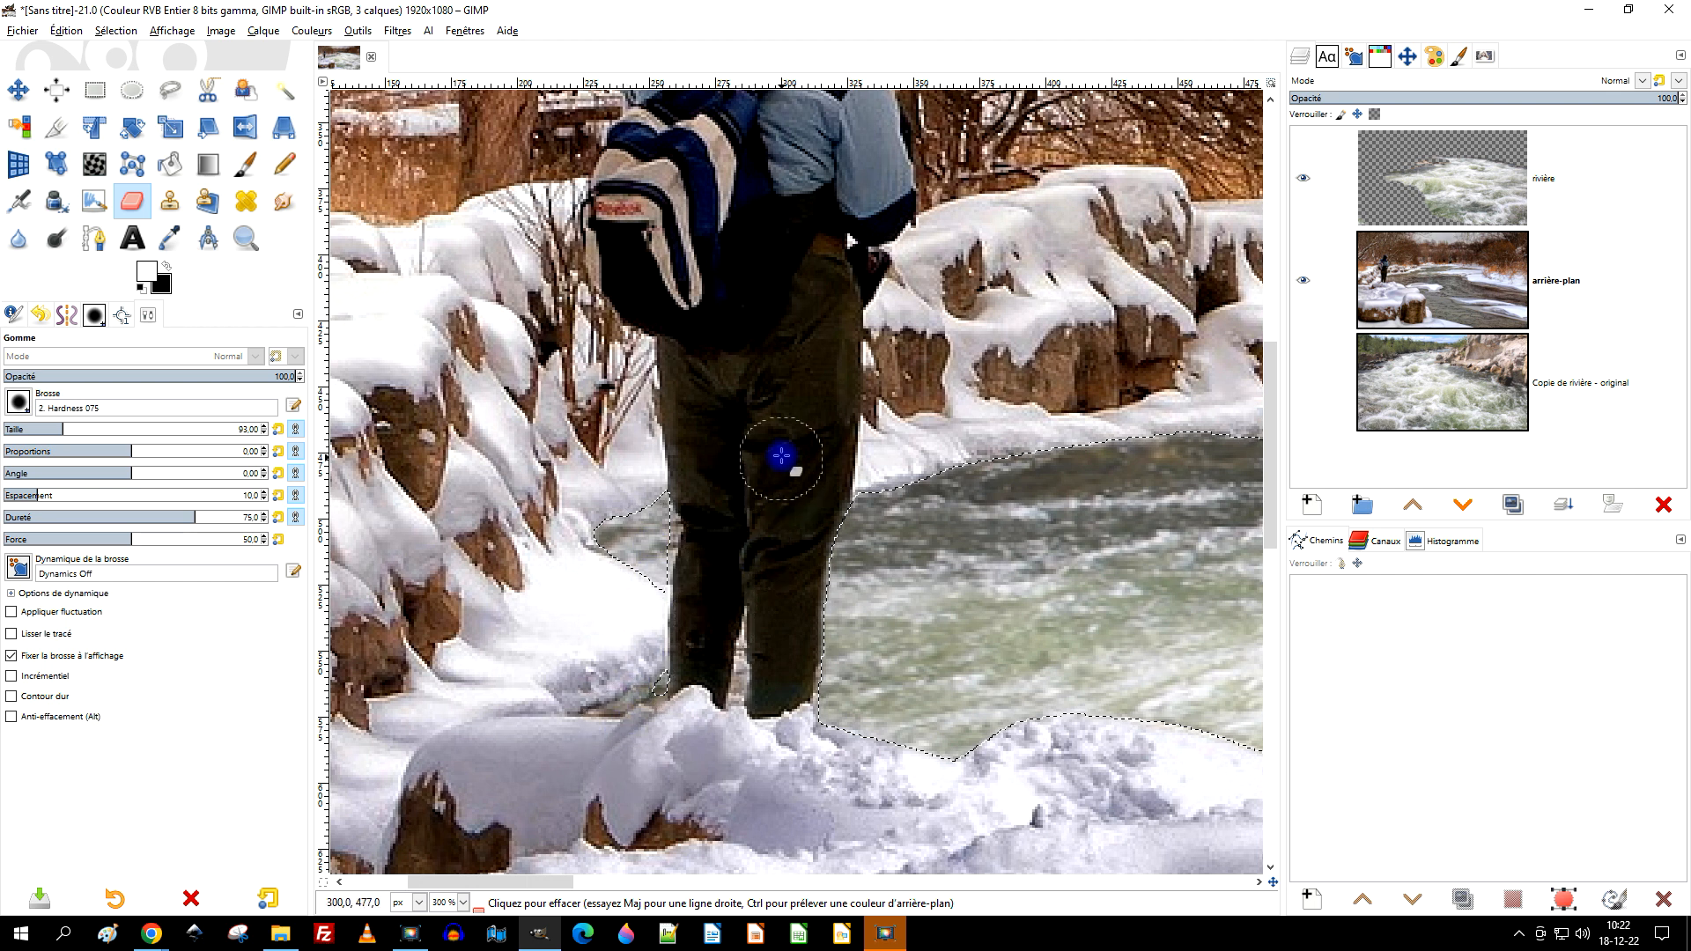
pyautogui.scroll(5, 758, 616)
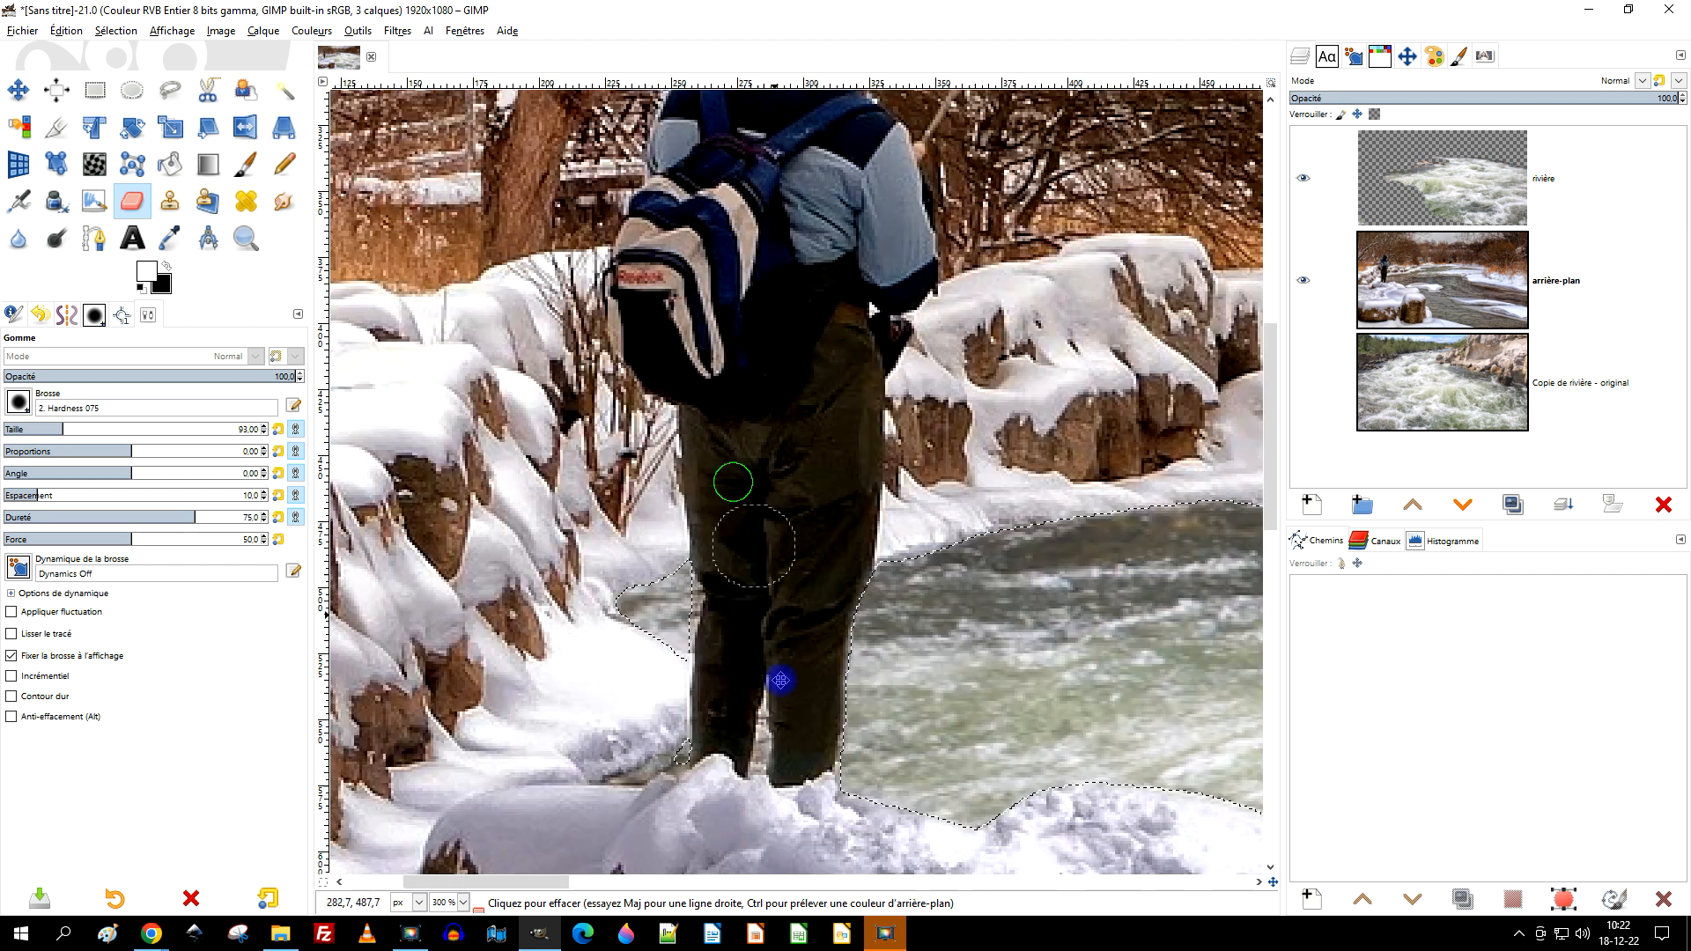
pyautogui.hscroll(3, 792, 563)
pyautogui.scroll(-3, 822, 529)
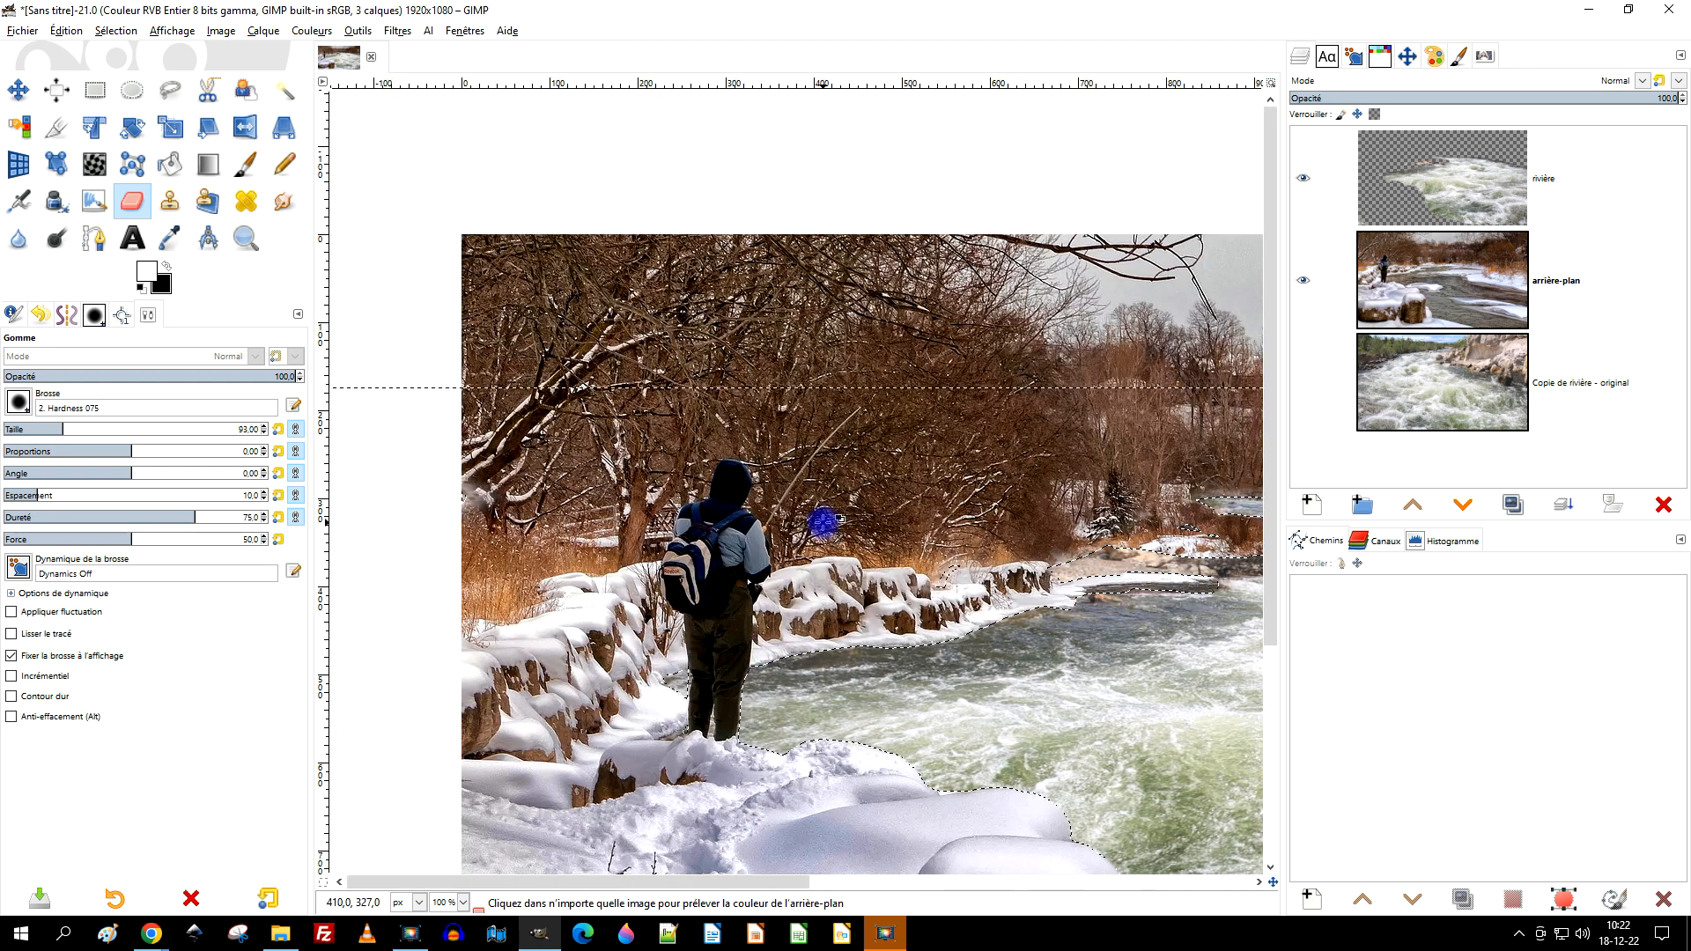
pyautogui.moveTo(912, 576); pyautogui.dragTo(872, 330)
pyautogui.moveTo(1042, 434); pyautogui.dragTo(806, 487)
# Erase the gravel and rocks of the rivière layer inside the selection along the snowy far bank, redoing the first stroke
pyautogui.scroll(4, 917, 347)
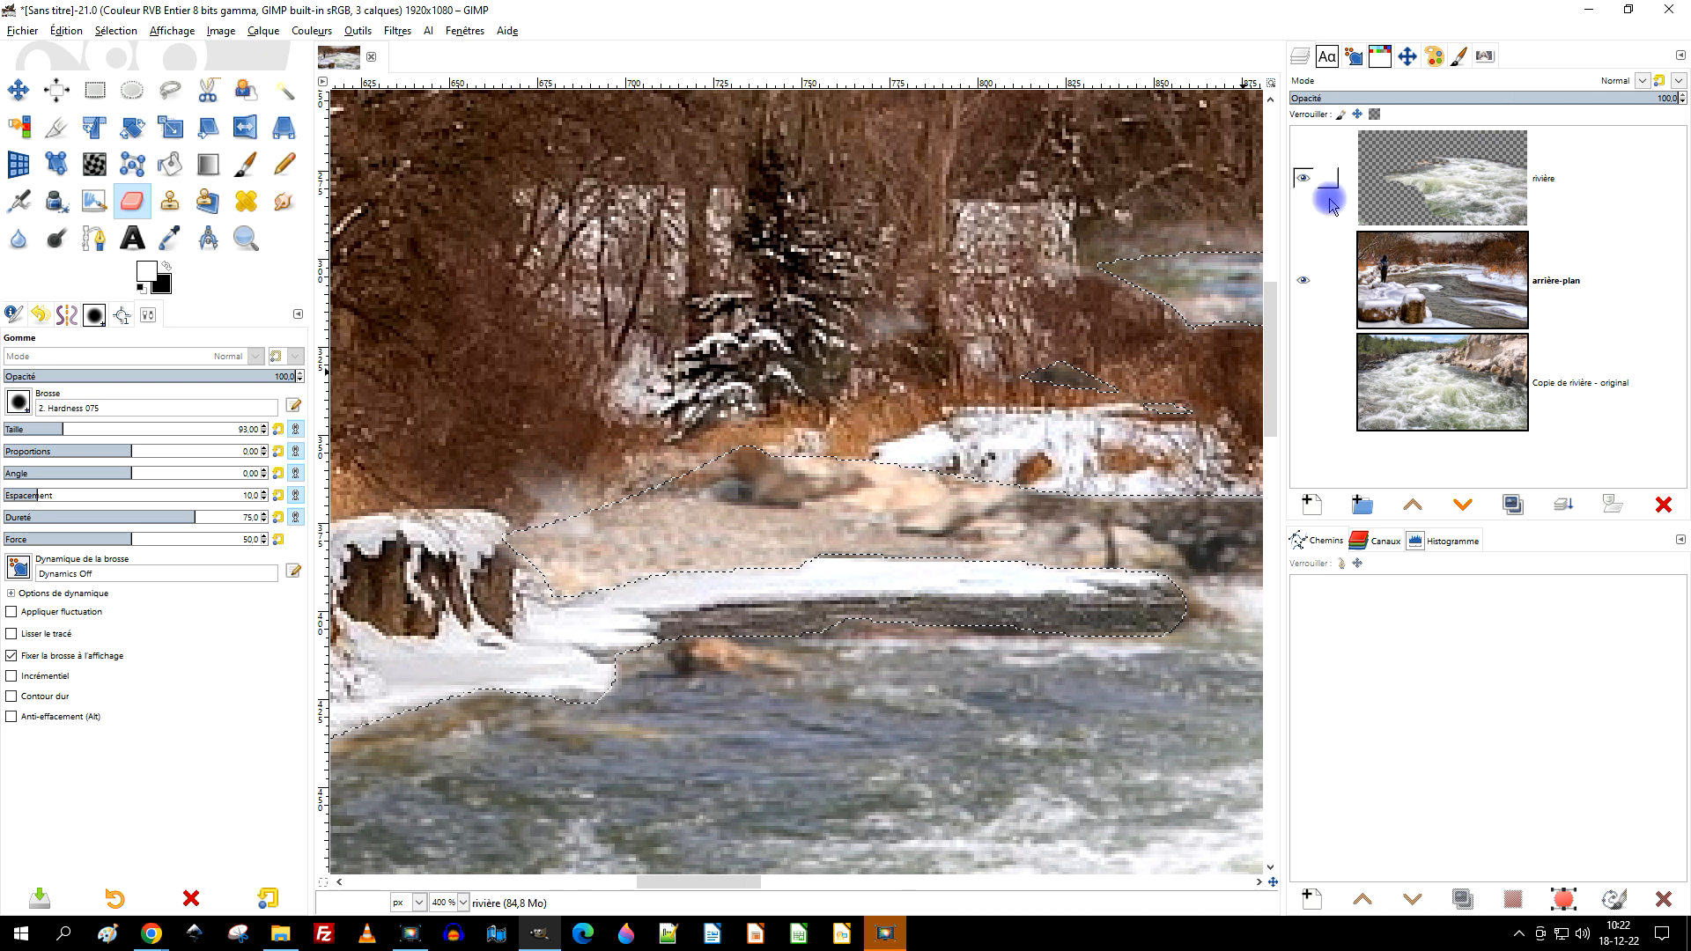
pyautogui.moveTo(611, 553)
pyautogui.mouseDown()
pyautogui.moveTo(652, 555)
pyautogui.moveTo(655, 468)
pyautogui.moveTo(770, 482)
pyautogui.moveTo(755, 476)
pyautogui.moveTo(811, 532)
pyautogui.moveTo(893, 540)
pyautogui.moveTo(924, 518)
pyautogui.moveTo(838, 468)
pyautogui.mouseUp()
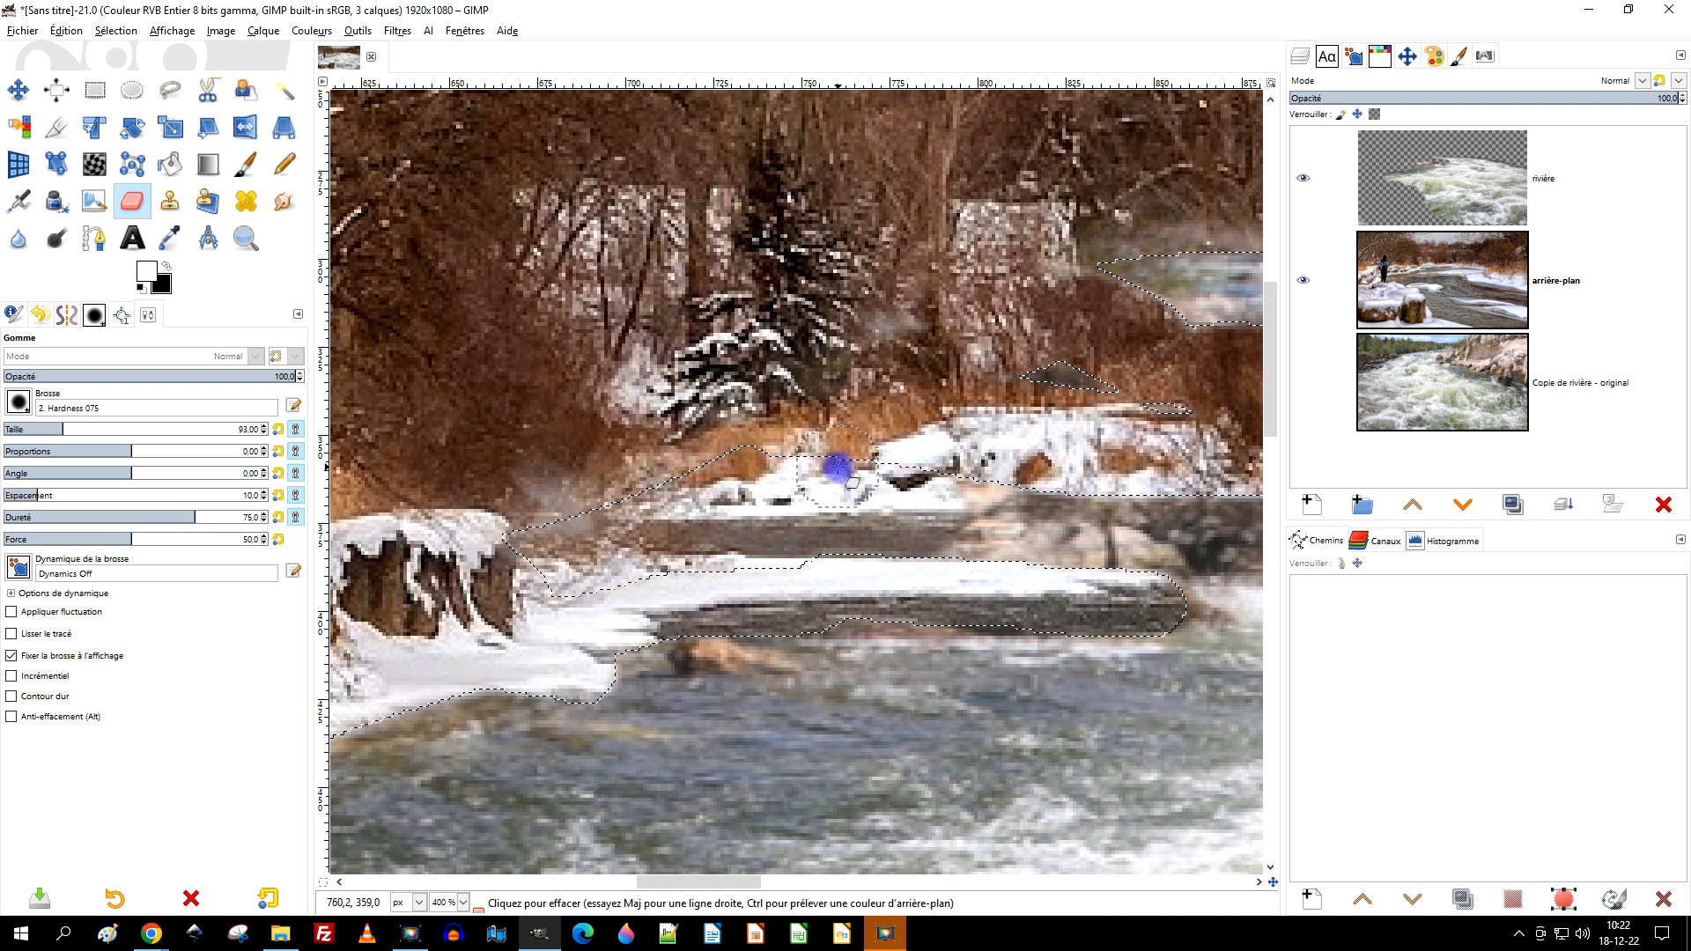
pyautogui.hotkey('ctrl', 'z')
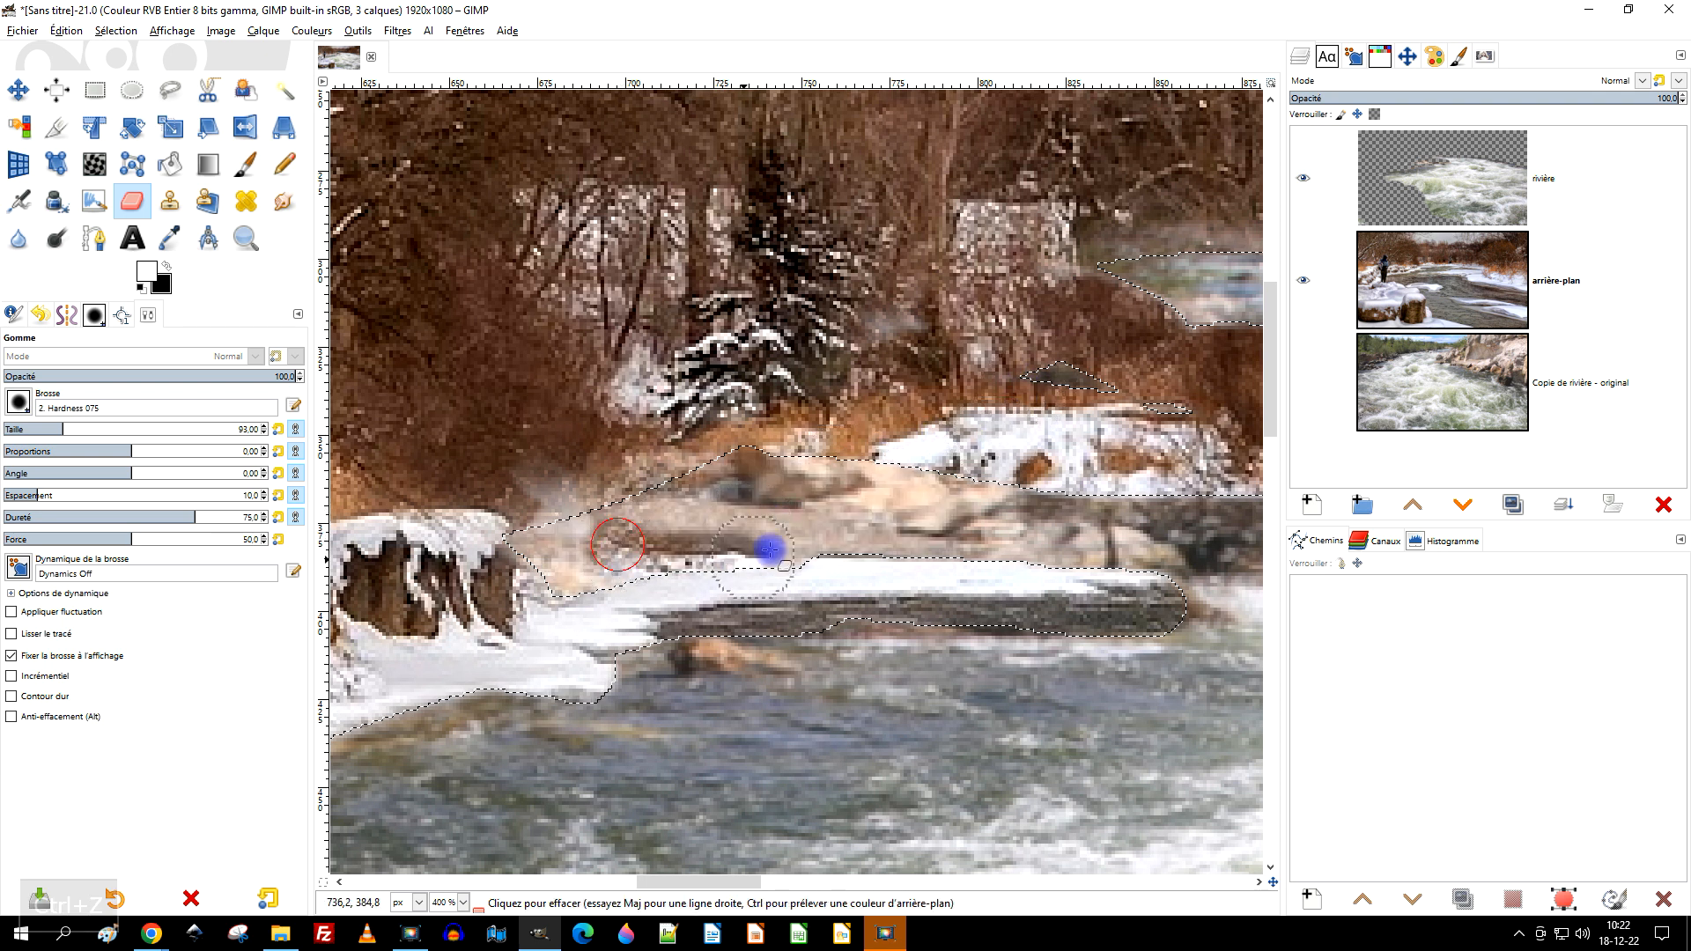
pyautogui.moveTo(738, 465); pyautogui.dragTo(531, 574)
pyautogui.moveTo(695, 532)
pyautogui.mouseDown()
pyautogui.moveTo(934, 479)
pyautogui.moveTo(916, 497)
pyautogui.moveTo(983, 532)
pyautogui.moveTo(996, 488)
pyautogui.moveTo(1037, 552)
pyautogui.moveTo(1073, 545)
pyautogui.moveTo(1081, 566)
pyautogui.moveTo(1124, 526)
pyautogui.mouseUp()
pyautogui.moveTo(1123, 536)
pyautogui.mouseDown()
pyautogui.moveTo(614, 578)
pyautogui.moveTo(688, 569)
pyautogui.moveTo(688, 584)
pyautogui.moveTo(700, 574)
pyautogui.moveTo(639, 556)
pyautogui.moveTo(693, 544)
pyautogui.moveTo(901, 534)
pyautogui.moveTo(1025, 573)
pyautogui.mouseUp()
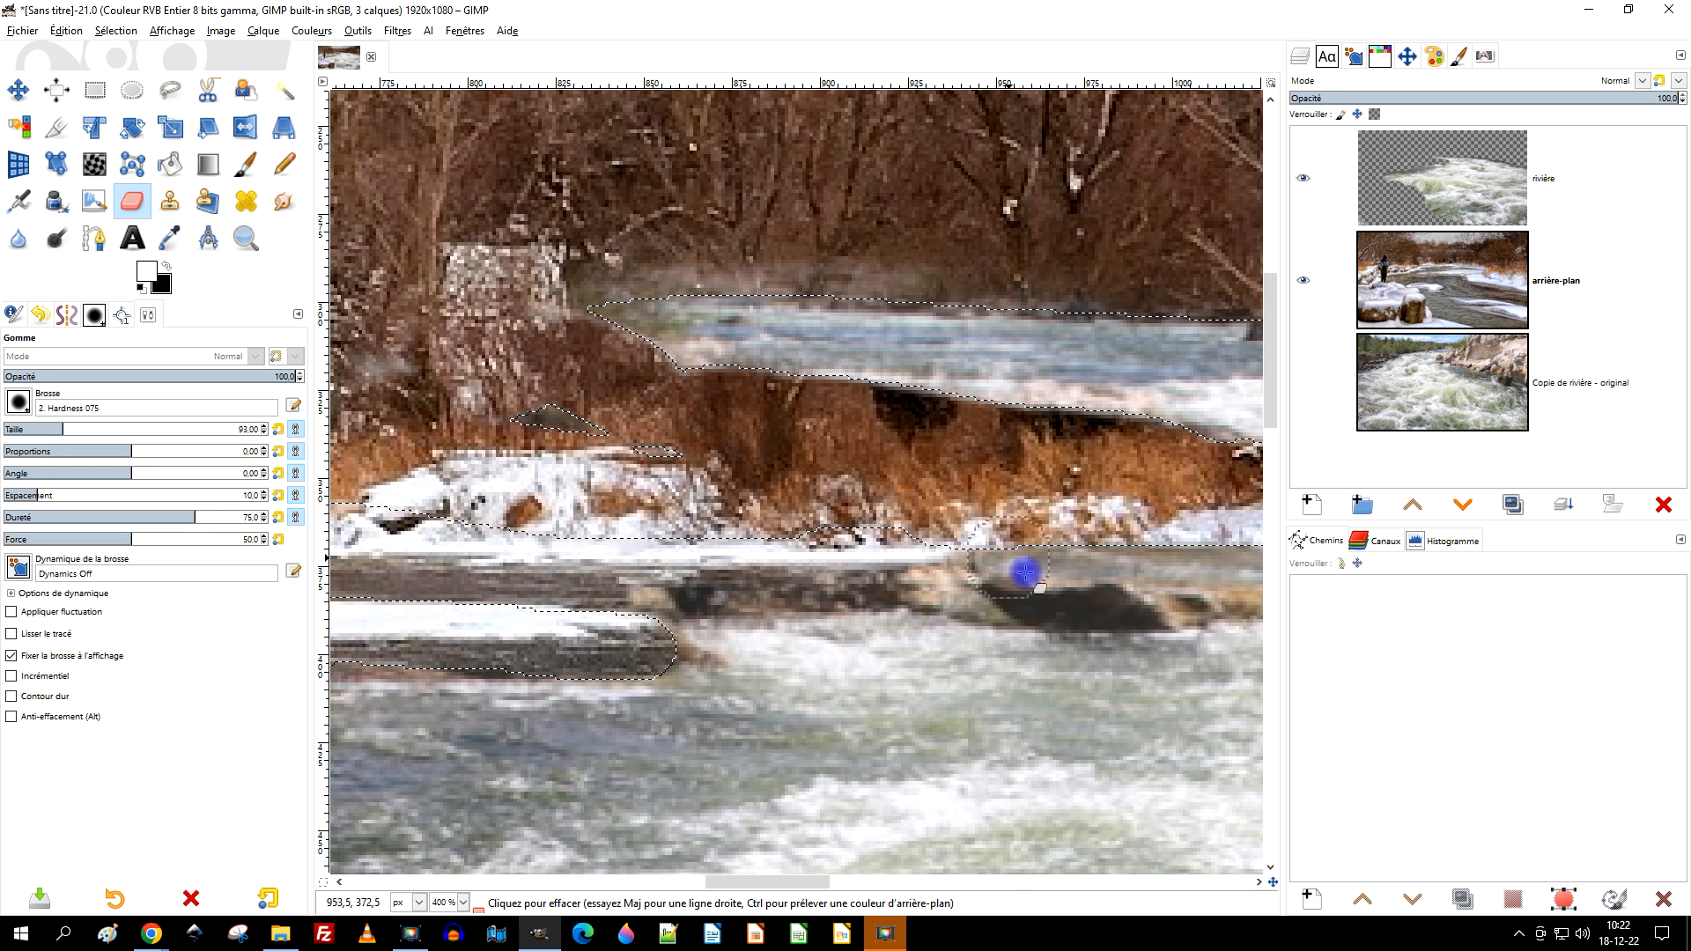
# Undo the last eraser stroke and erase again along the water's edge below the reedy islet
pyautogui.scroll(-3, 1075, 601)
pyautogui.scroll(3, 1067, 582)
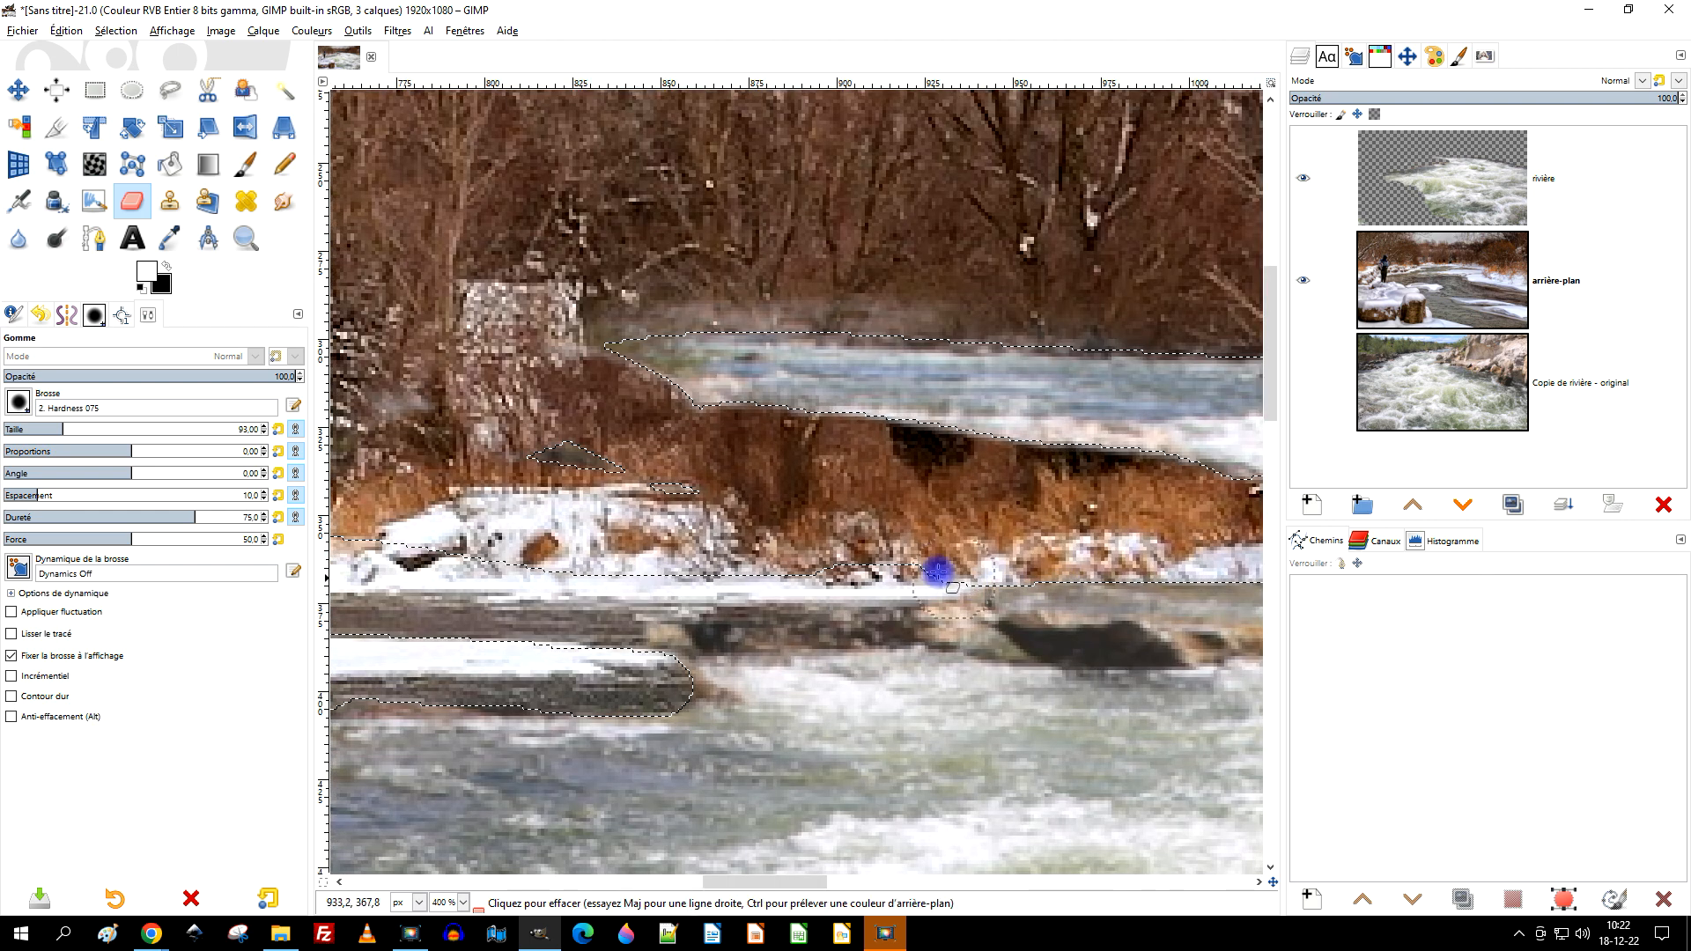
pyautogui.hotkey('ctrl', 'z')
pyautogui.moveTo(906, 536)
pyautogui.mouseDown()
pyautogui.moveTo(647, 570)
pyautogui.moveTo(989, 547)
pyautogui.mouseUp()
# Erase the river remnants above the snowy islet and the narrow tip of the distant river arm behind it
pyautogui.scroll(-4, 989, 547)
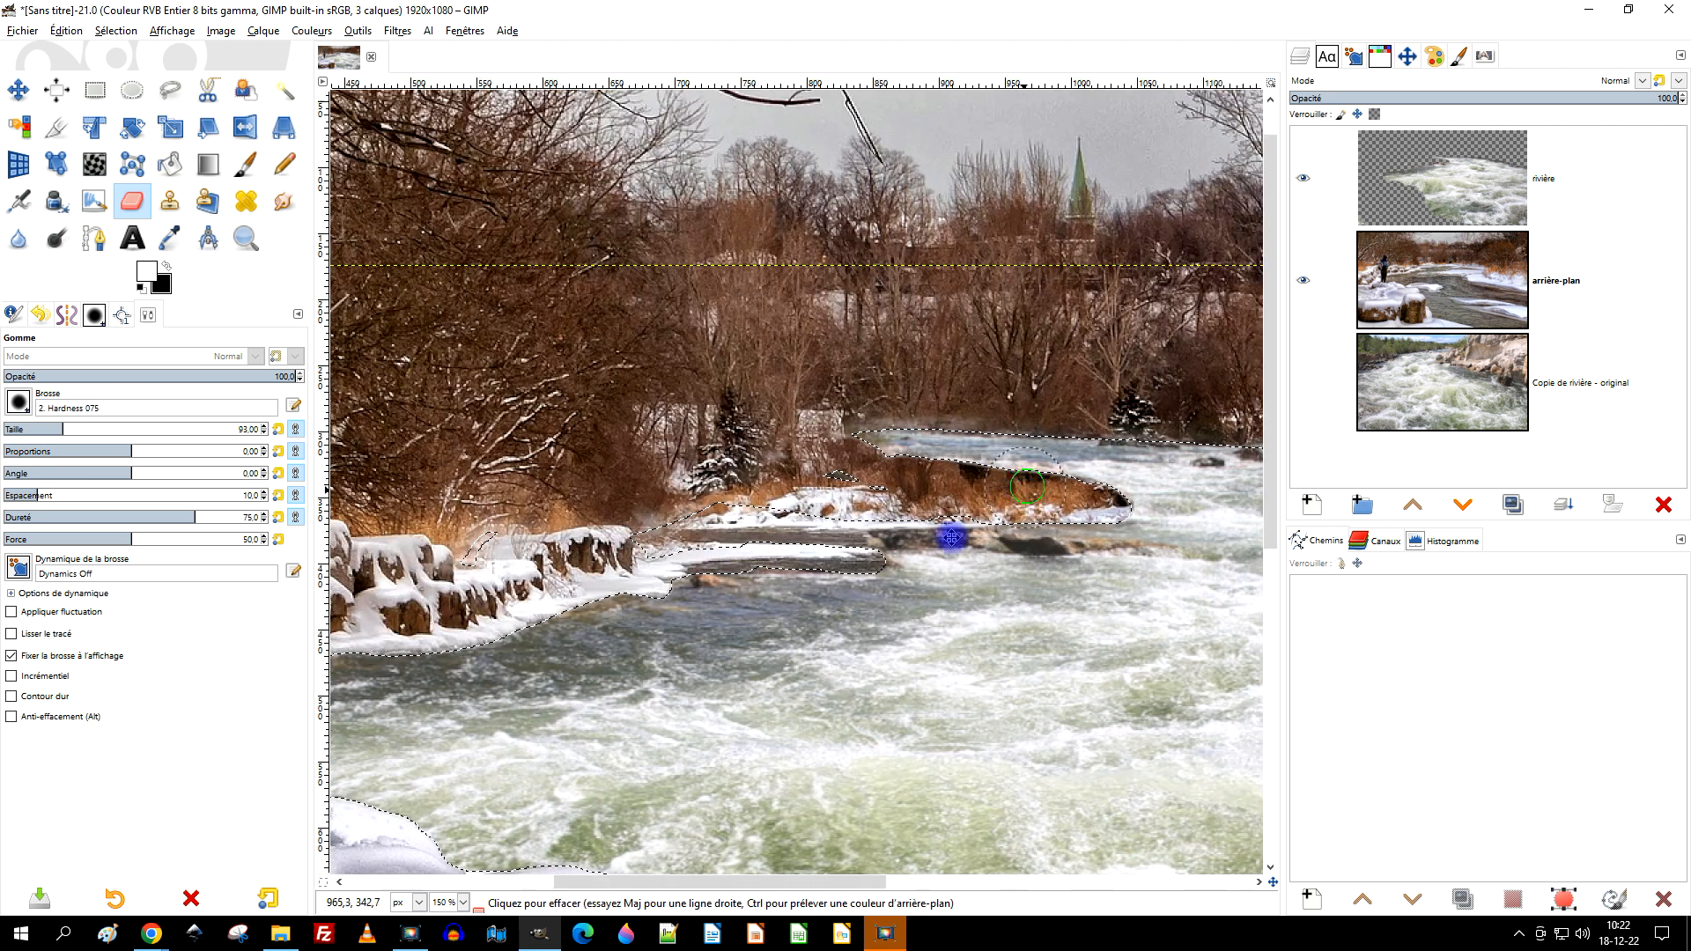
pyautogui.scroll(3, 659, 532)
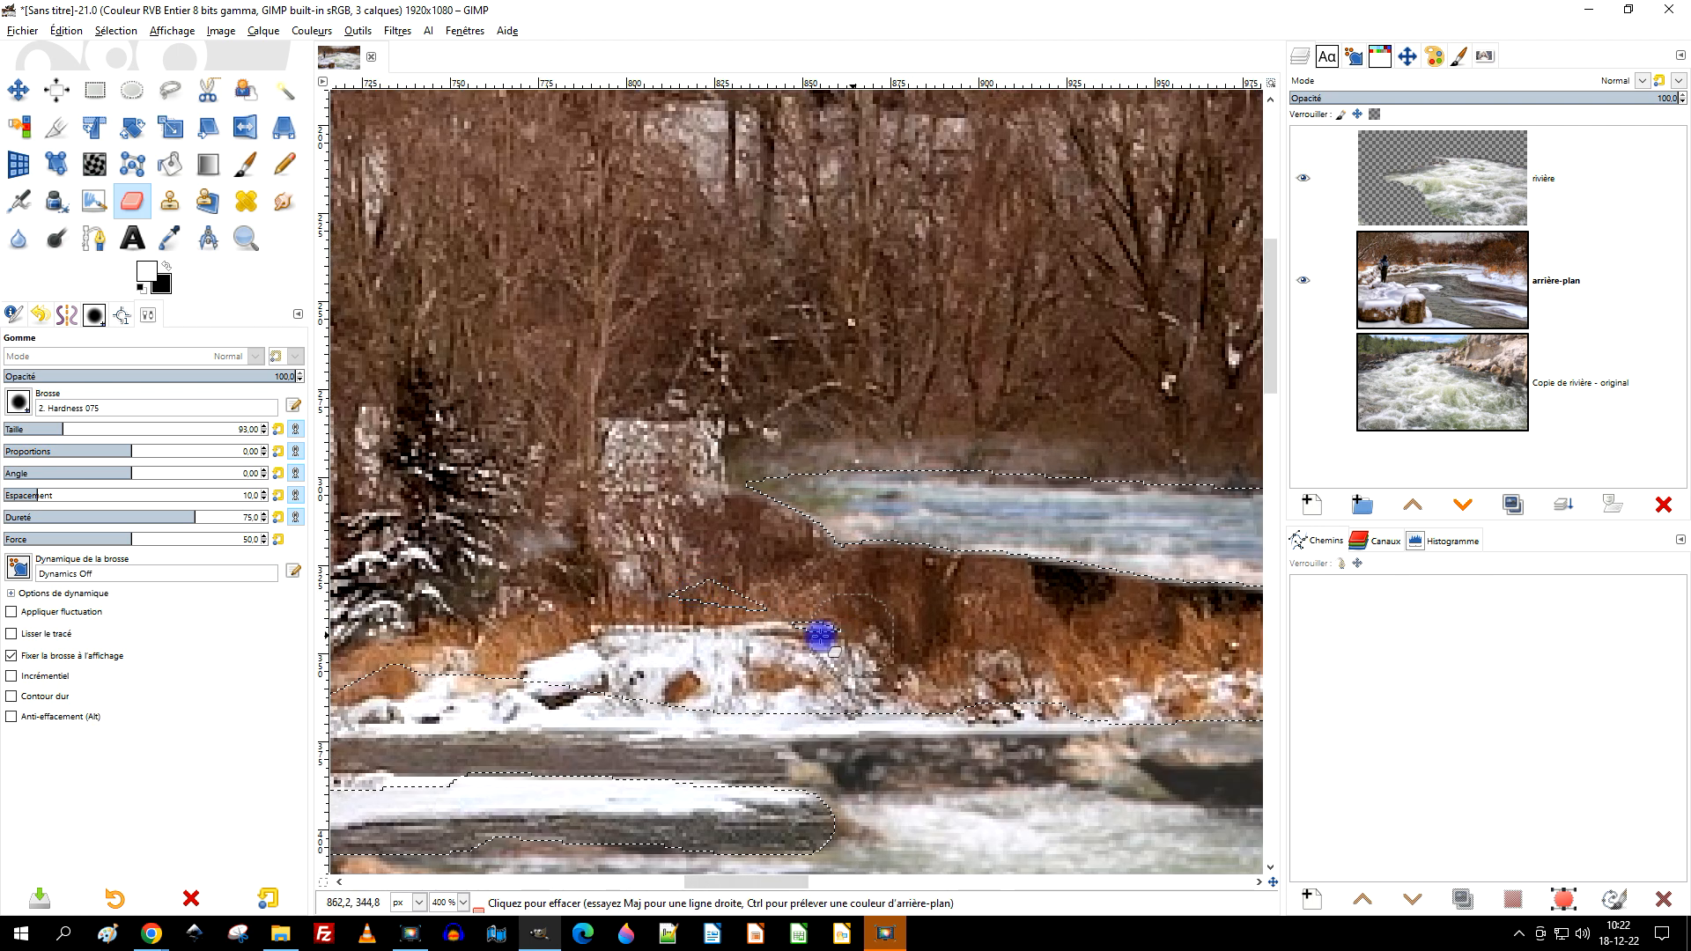
pyautogui.moveTo(676, 675); pyautogui.dragTo(775, 681)
pyautogui.moveTo(681, 572); pyautogui.dragTo(532, 699)
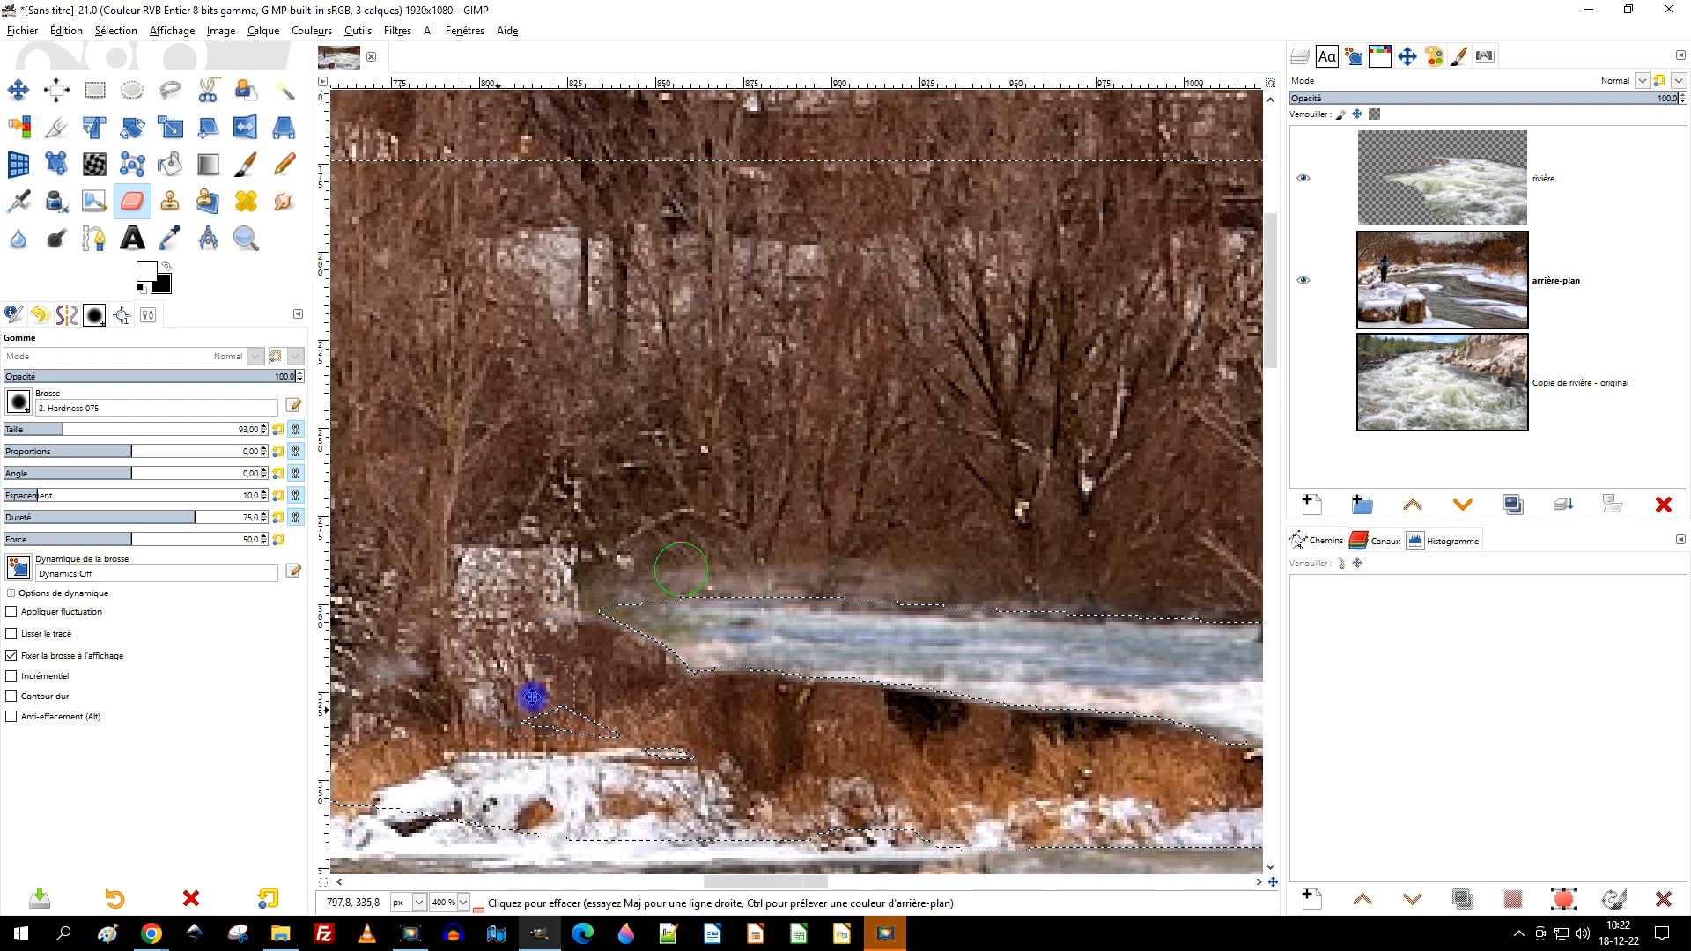
pyautogui.scroll(-3, 576, 619)
pyautogui.scroll(4, 573, 614)
pyautogui.moveTo(828, 535)
pyautogui.mouseDown()
pyautogui.moveTo(669, 576)
pyautogui.moveTo(1084, 570)
pyautogui.mouseUp()
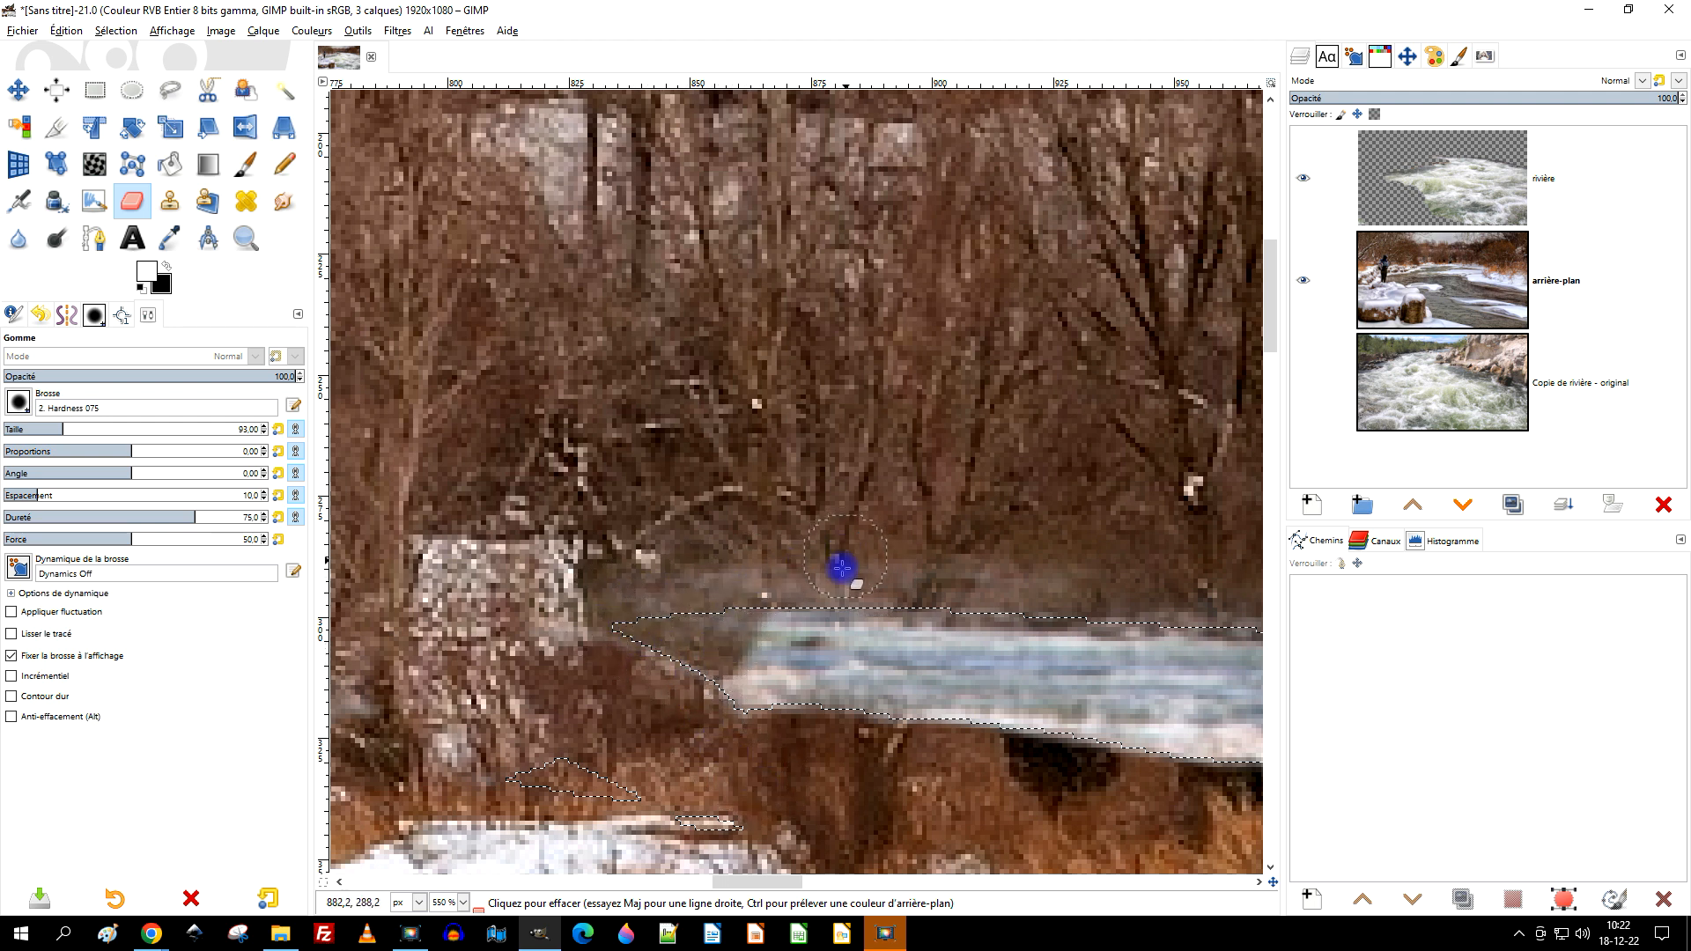
# Inspect the river's edge along the far tree line, the foreground rocks and the whole composite
pyautogui.scroll(-6, 872, 585)
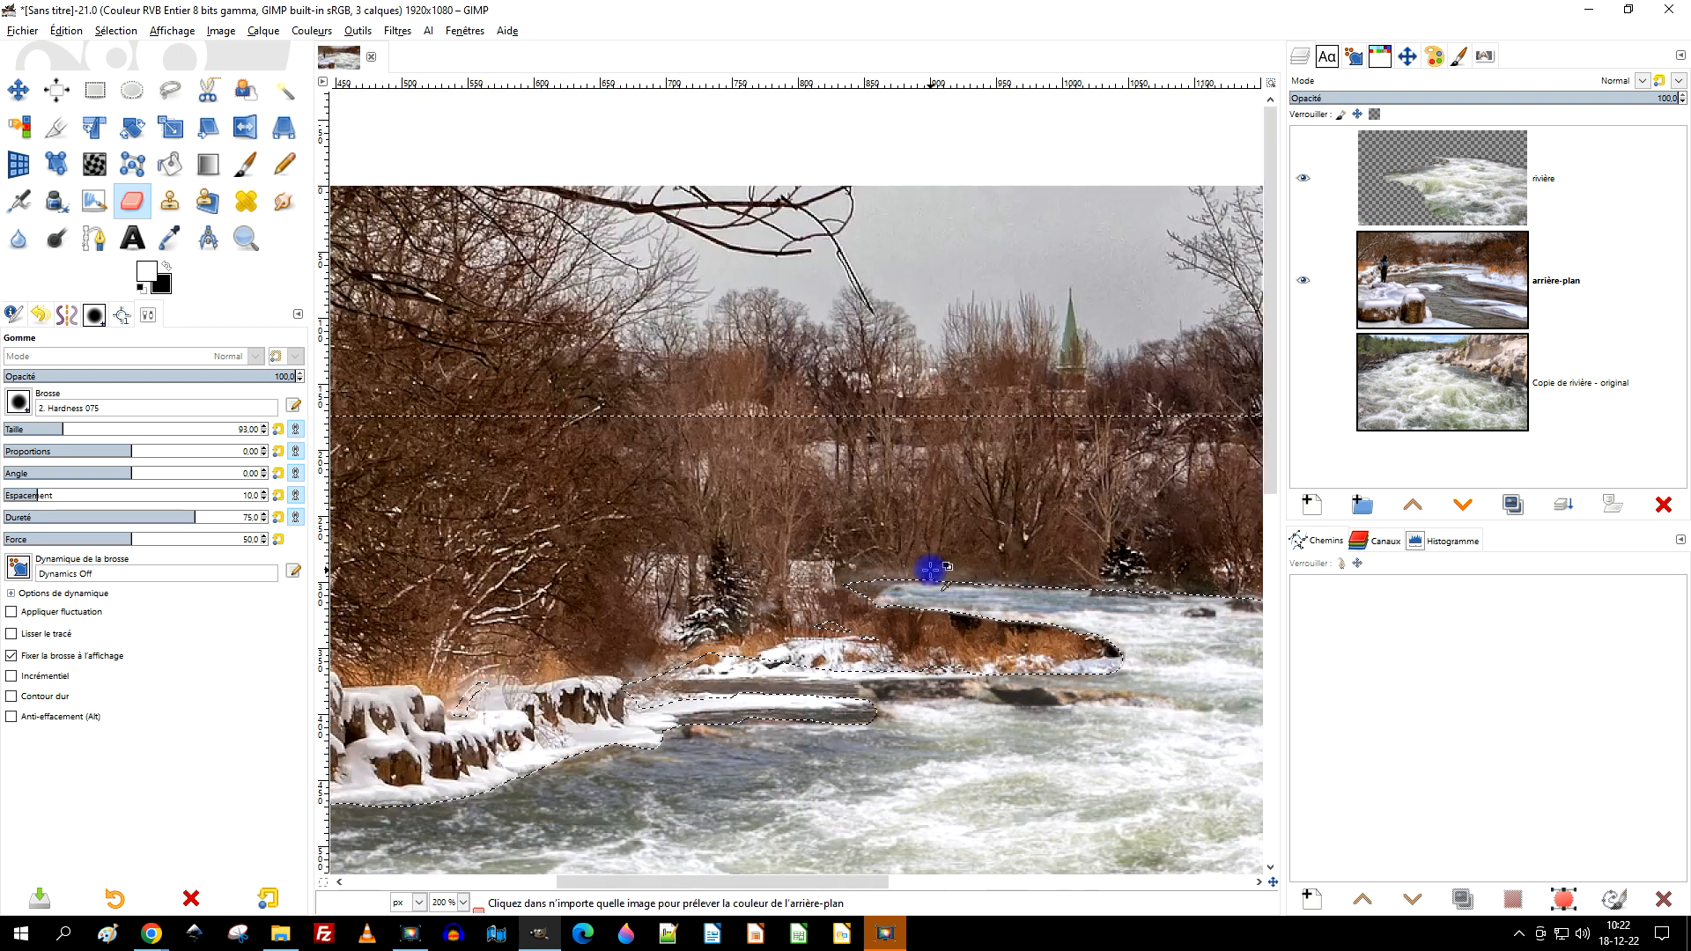
pyautogui.scroll(3, 828, 590)
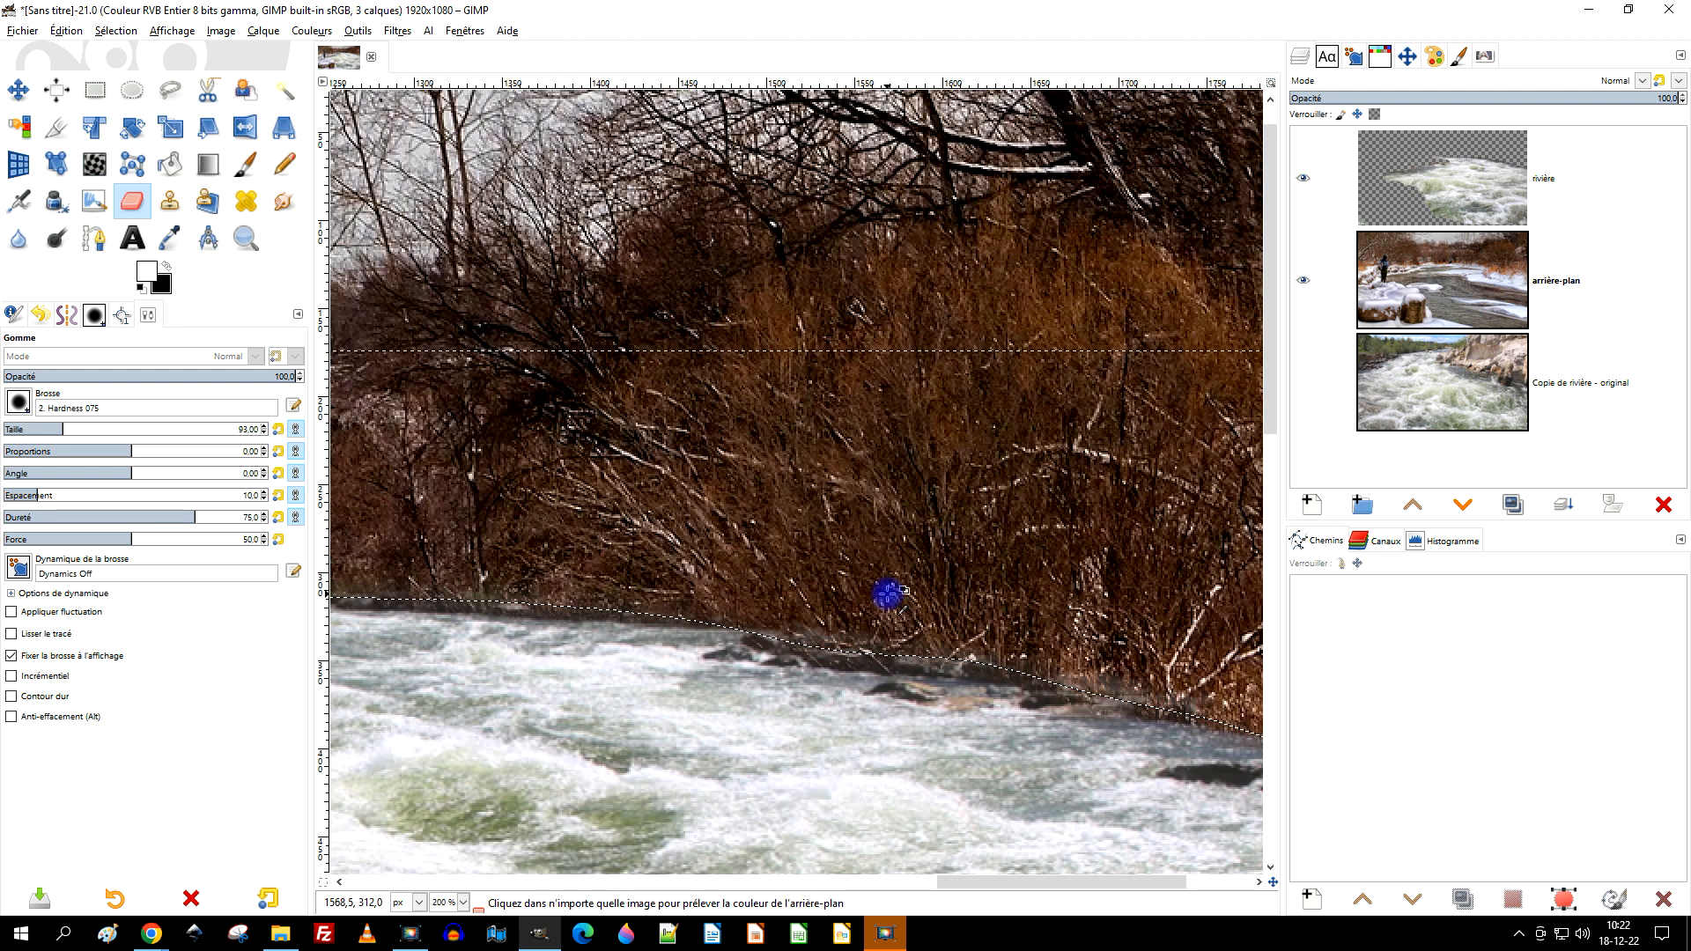
pyautogui.scroll(1, 883, 596)
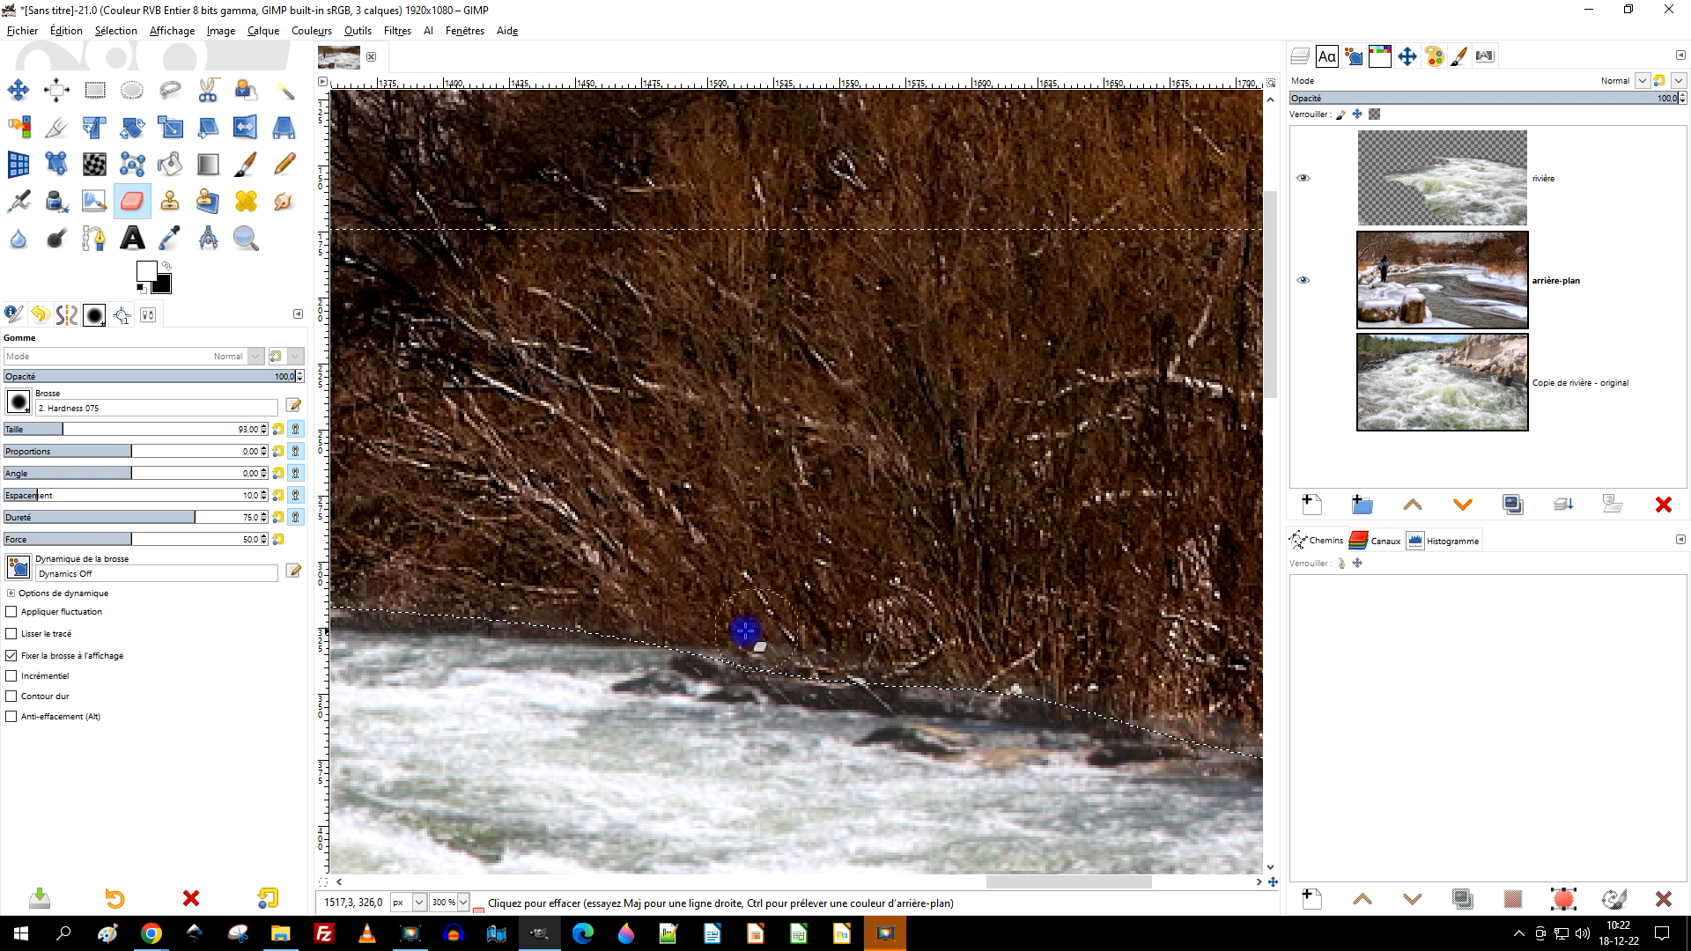
pyautogui.hscroll(-5, 955, 664)
pyautogui.scroll(1, 956, 664)
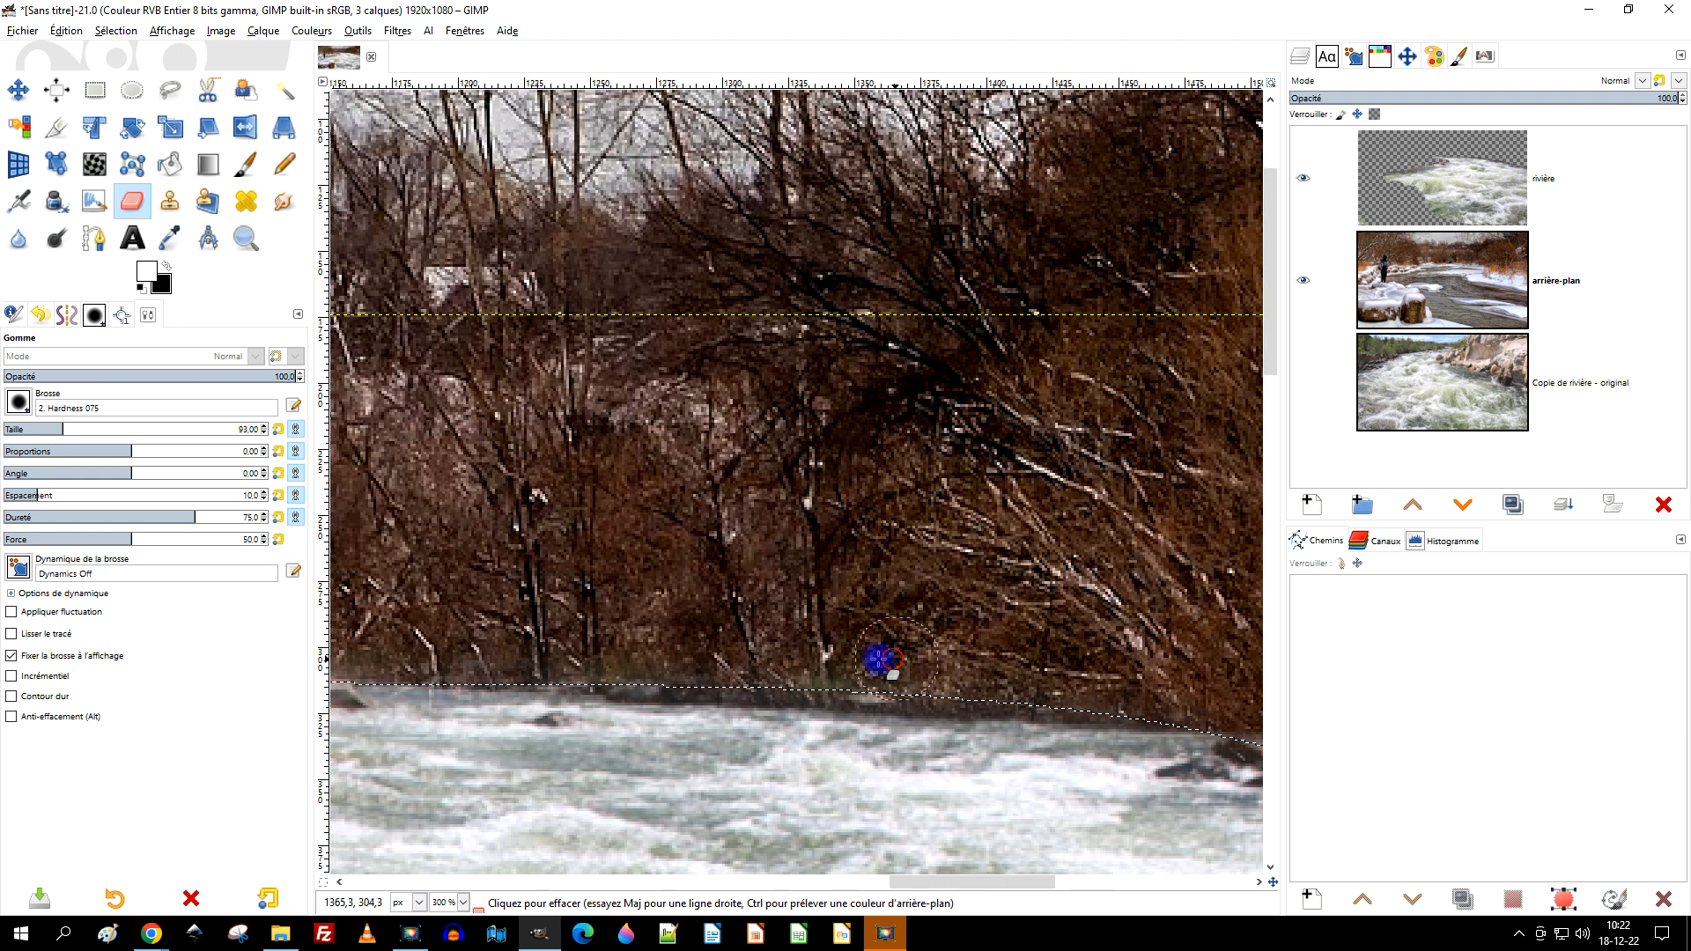
pyautogui.scroll(-6, 890, 561)
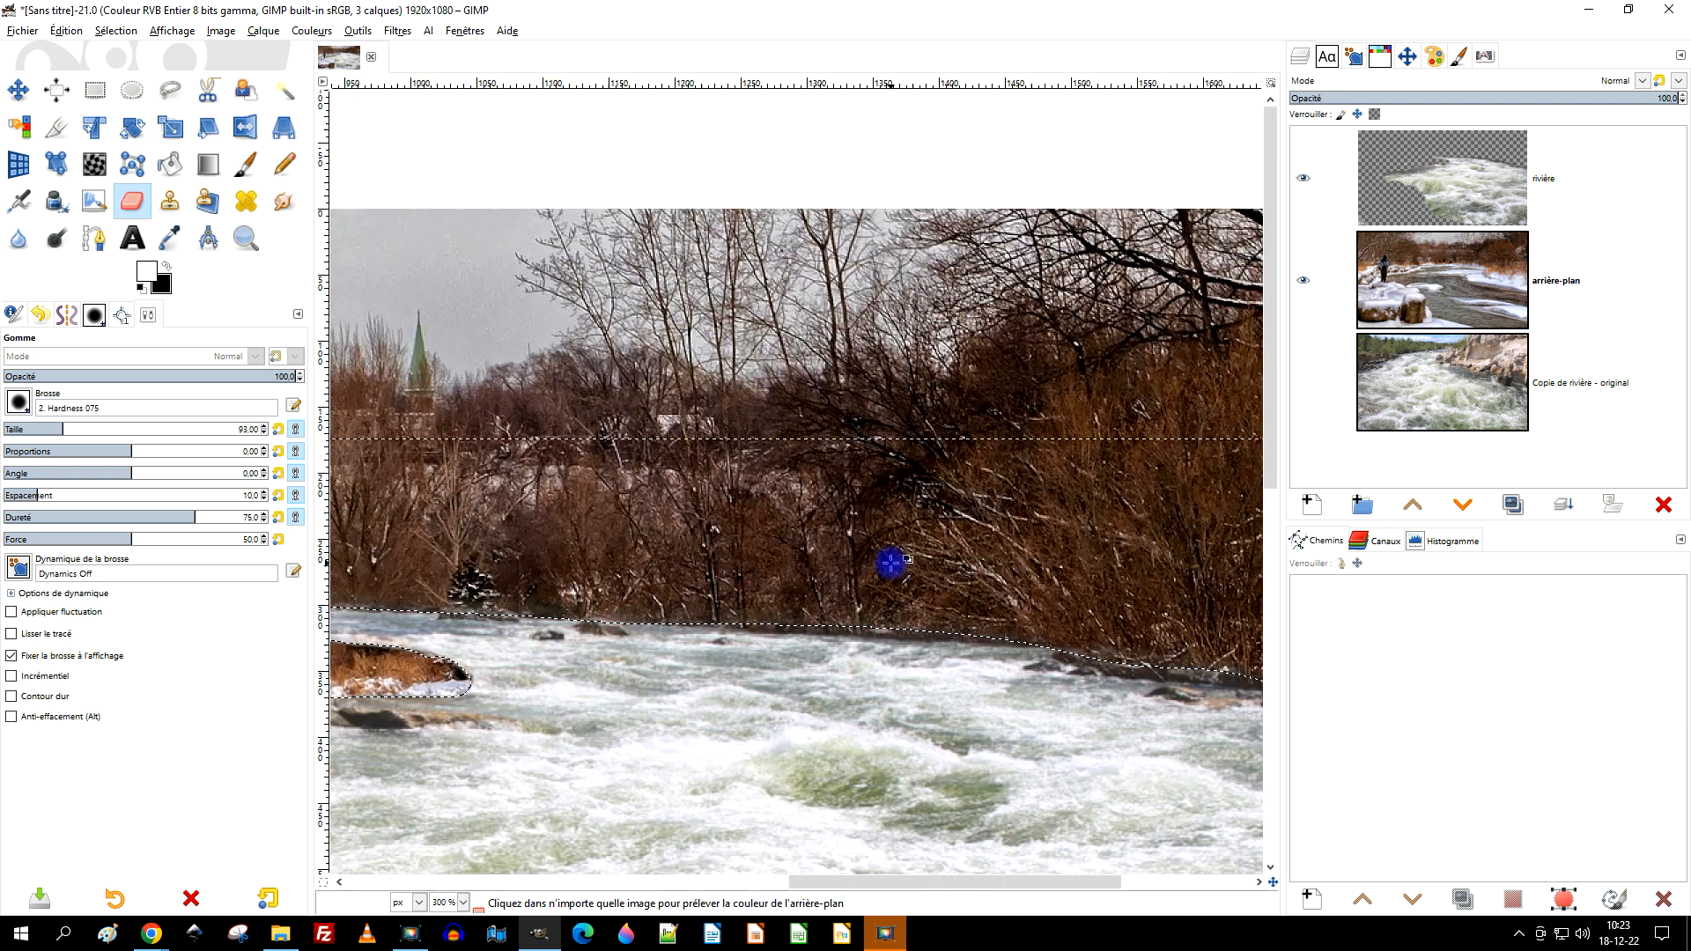
pyautogui.scroll(2, 935, 623)
pyautogui.hscroll(-5, 890, 573)
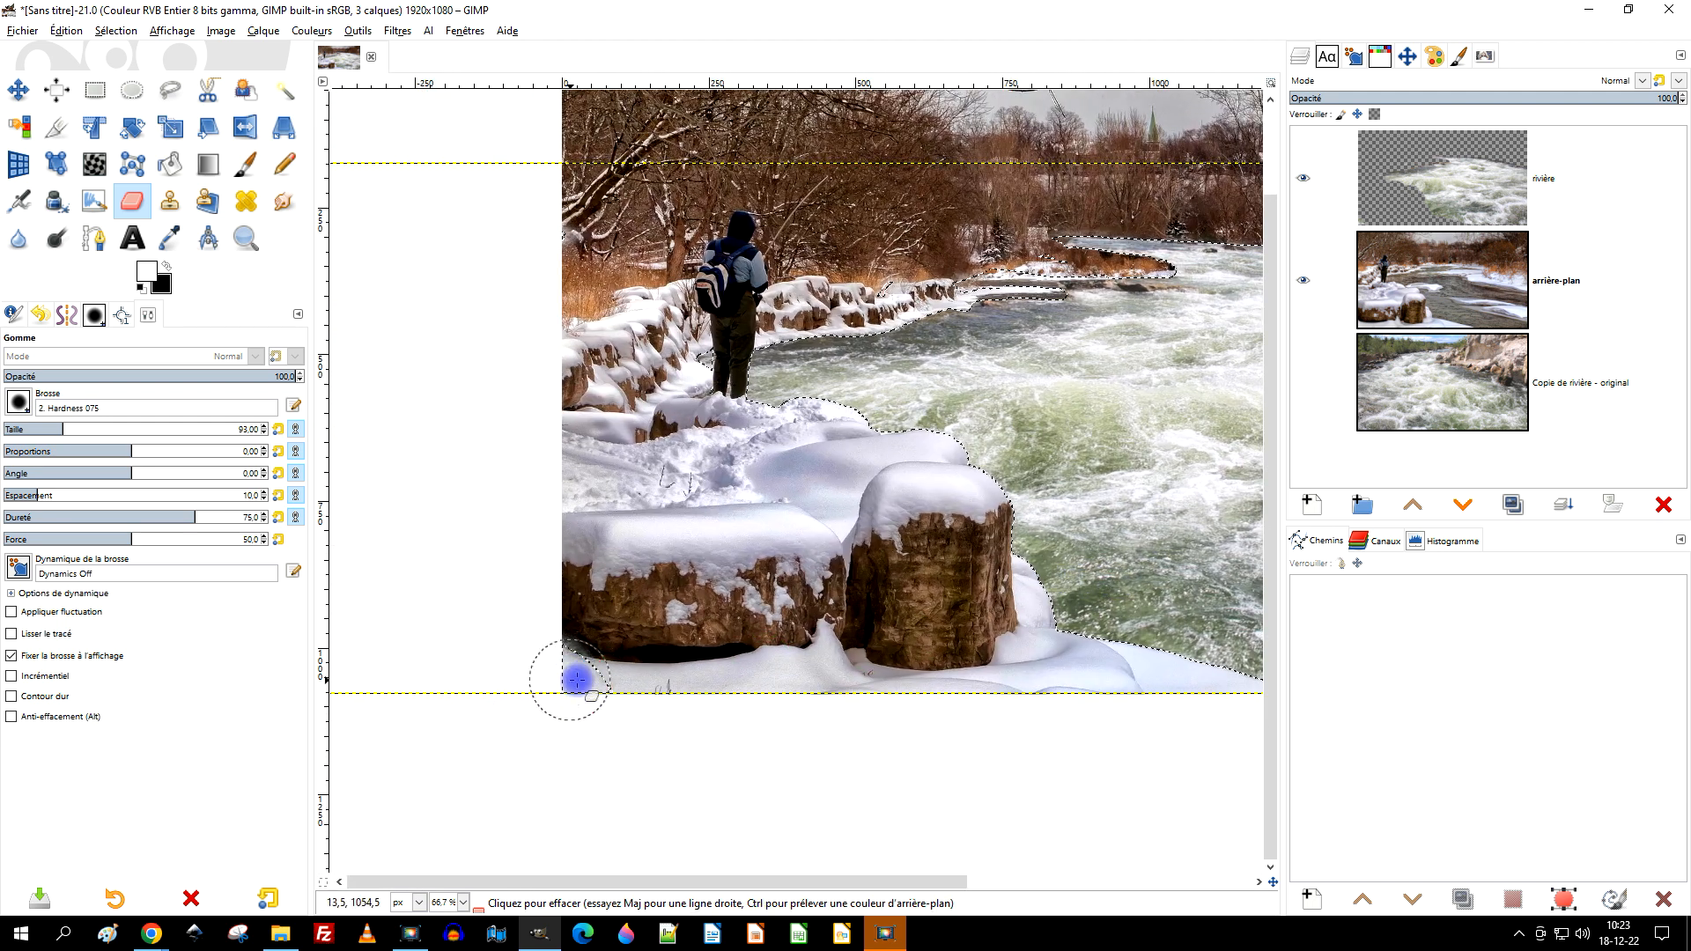
pyautogui.hscroll(5, 575, 573)
pyautogui.hscroll(-3, 800, 597)
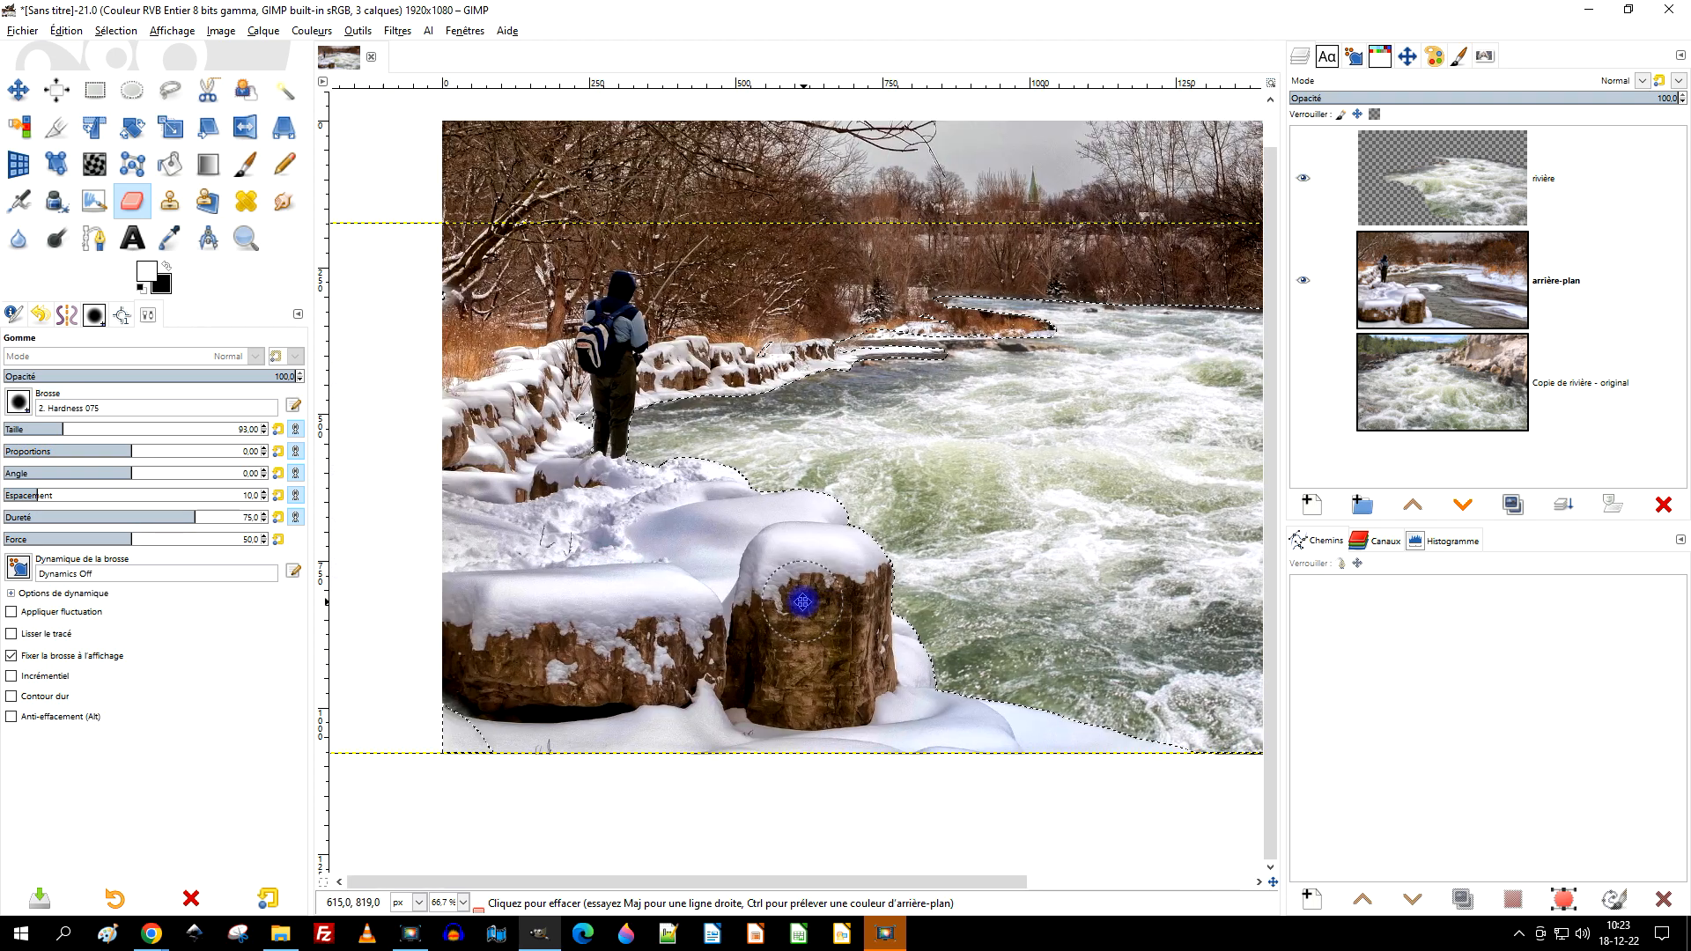
pyautogui.scroll(2, 623, 566)
pyautogui.scroll(-4, 623, 552)
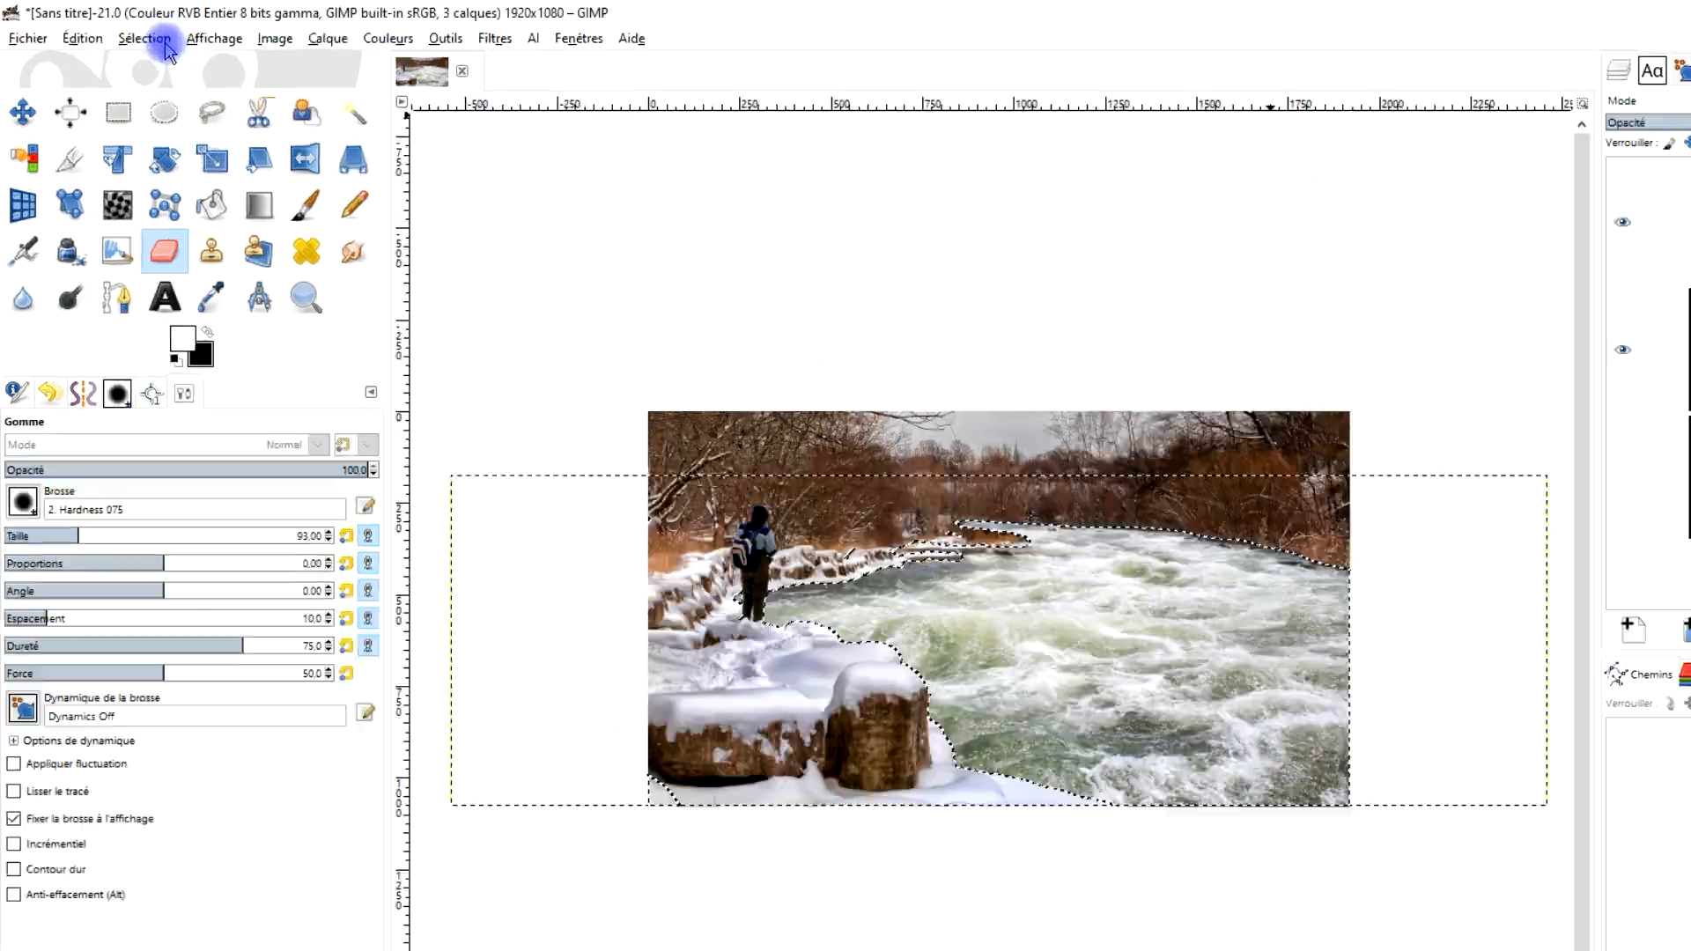
# Clear the current selection with Aucune
pyautogui.click(116, 30)
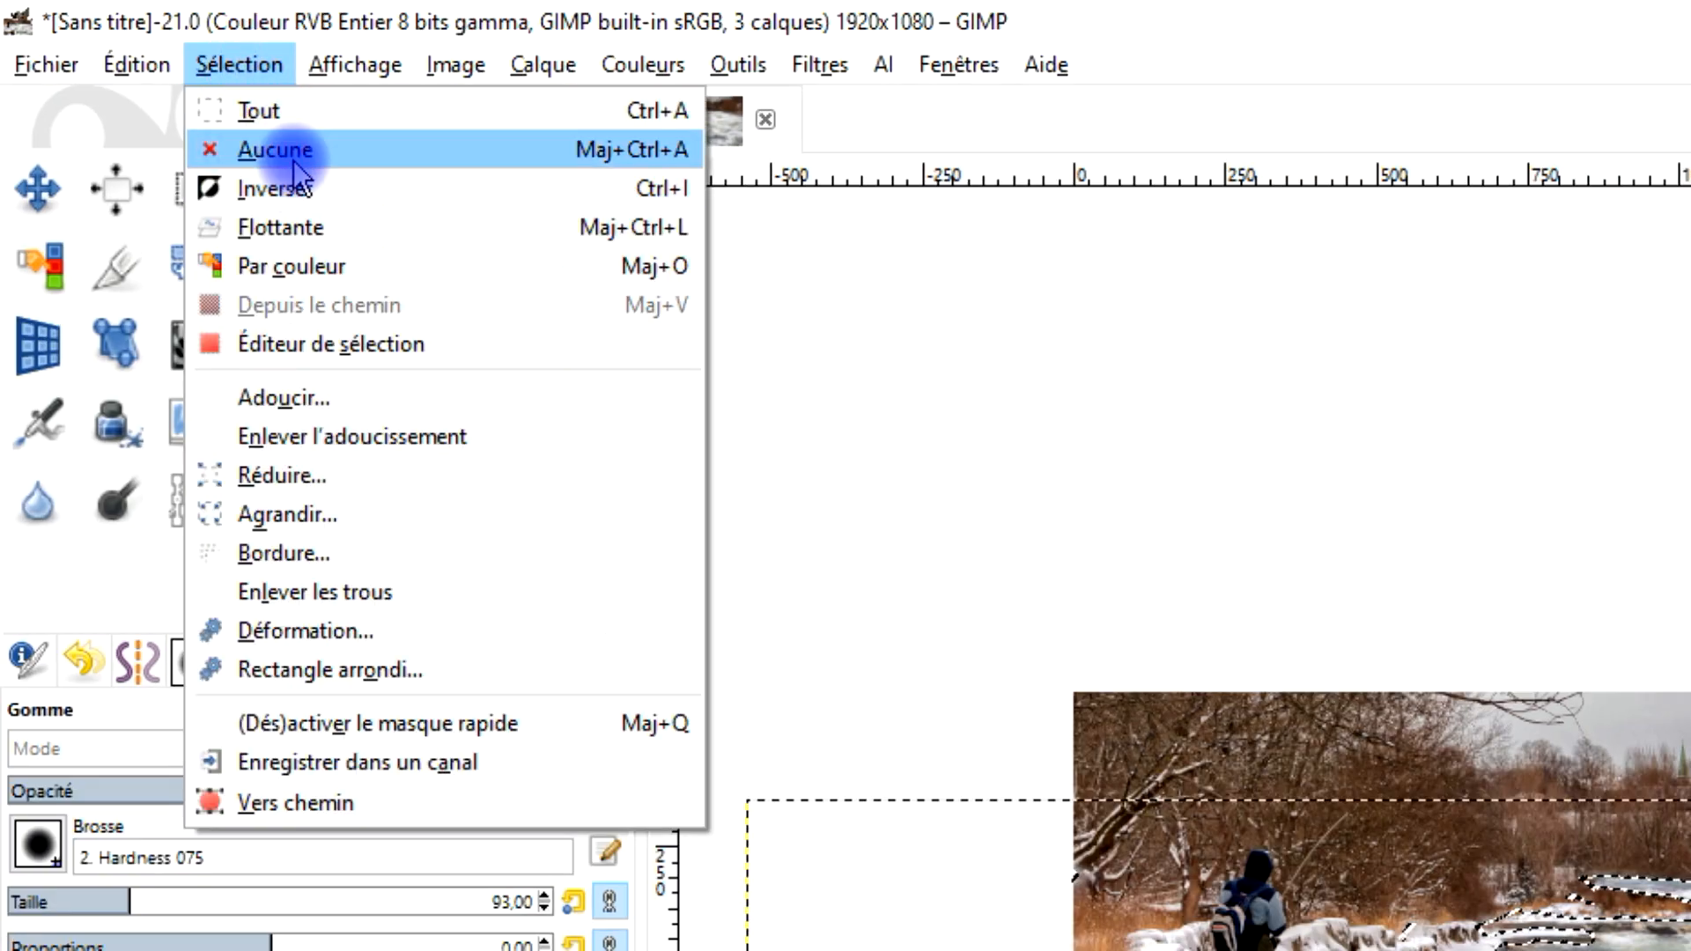
pyautogui.click(293, 155)
pyautogui.scroll(1, 1690, 950)
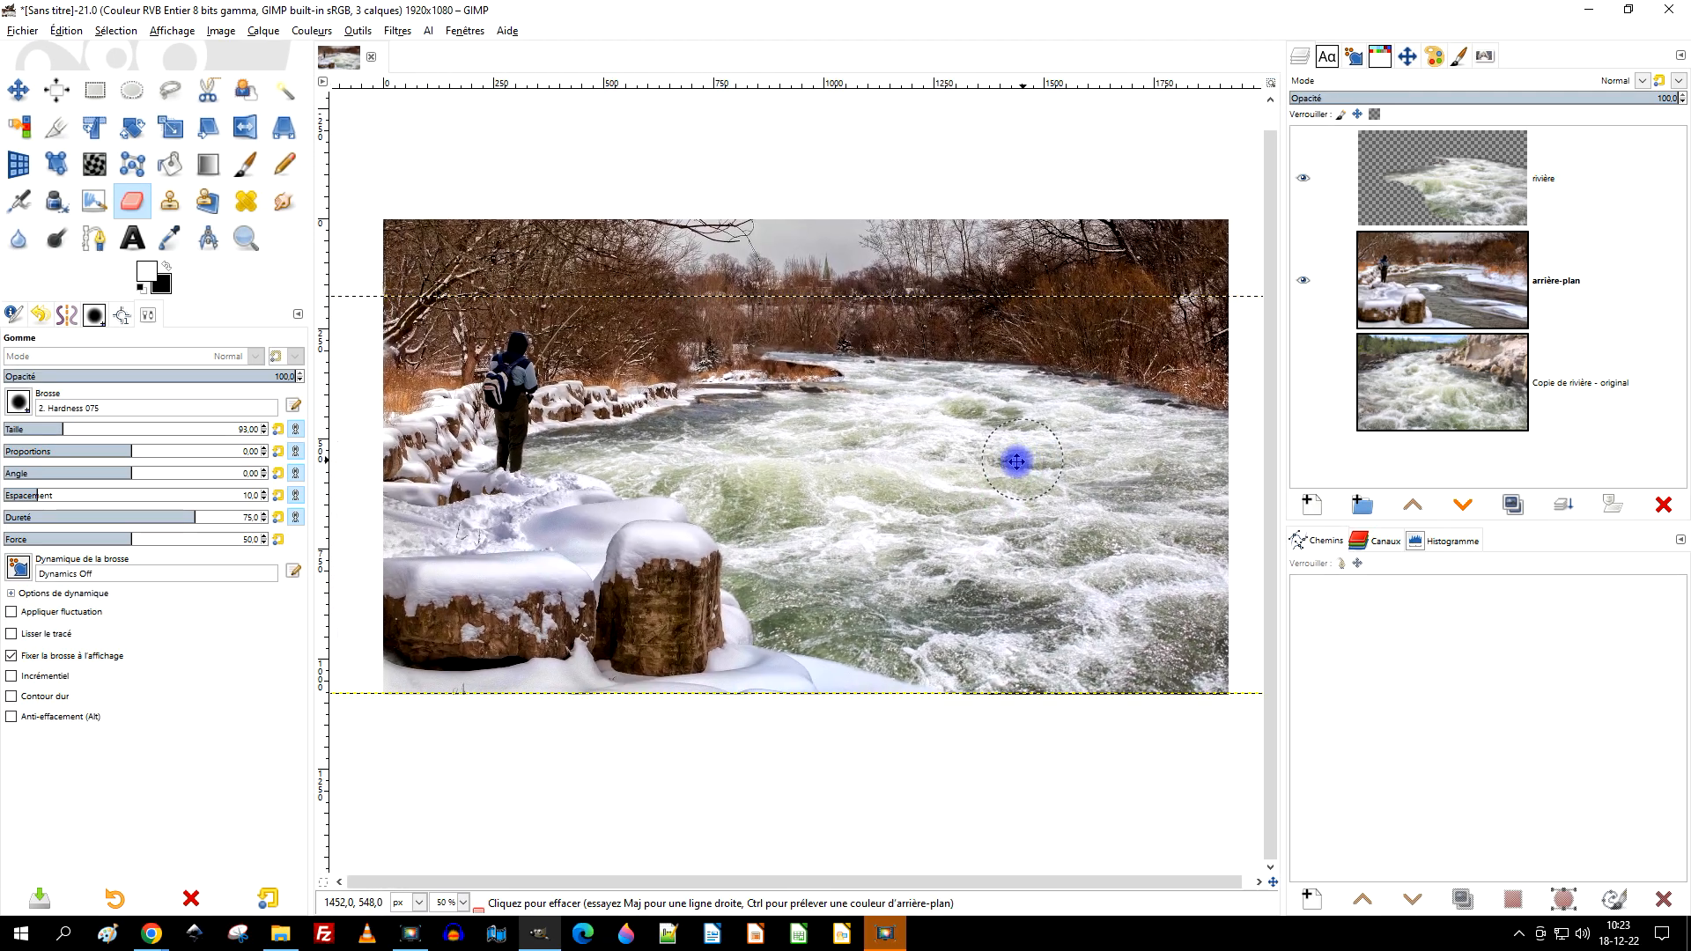
pyautogui.scroll(-1, 811, 423)
pyautogui.scroll(-1, 558, 385)
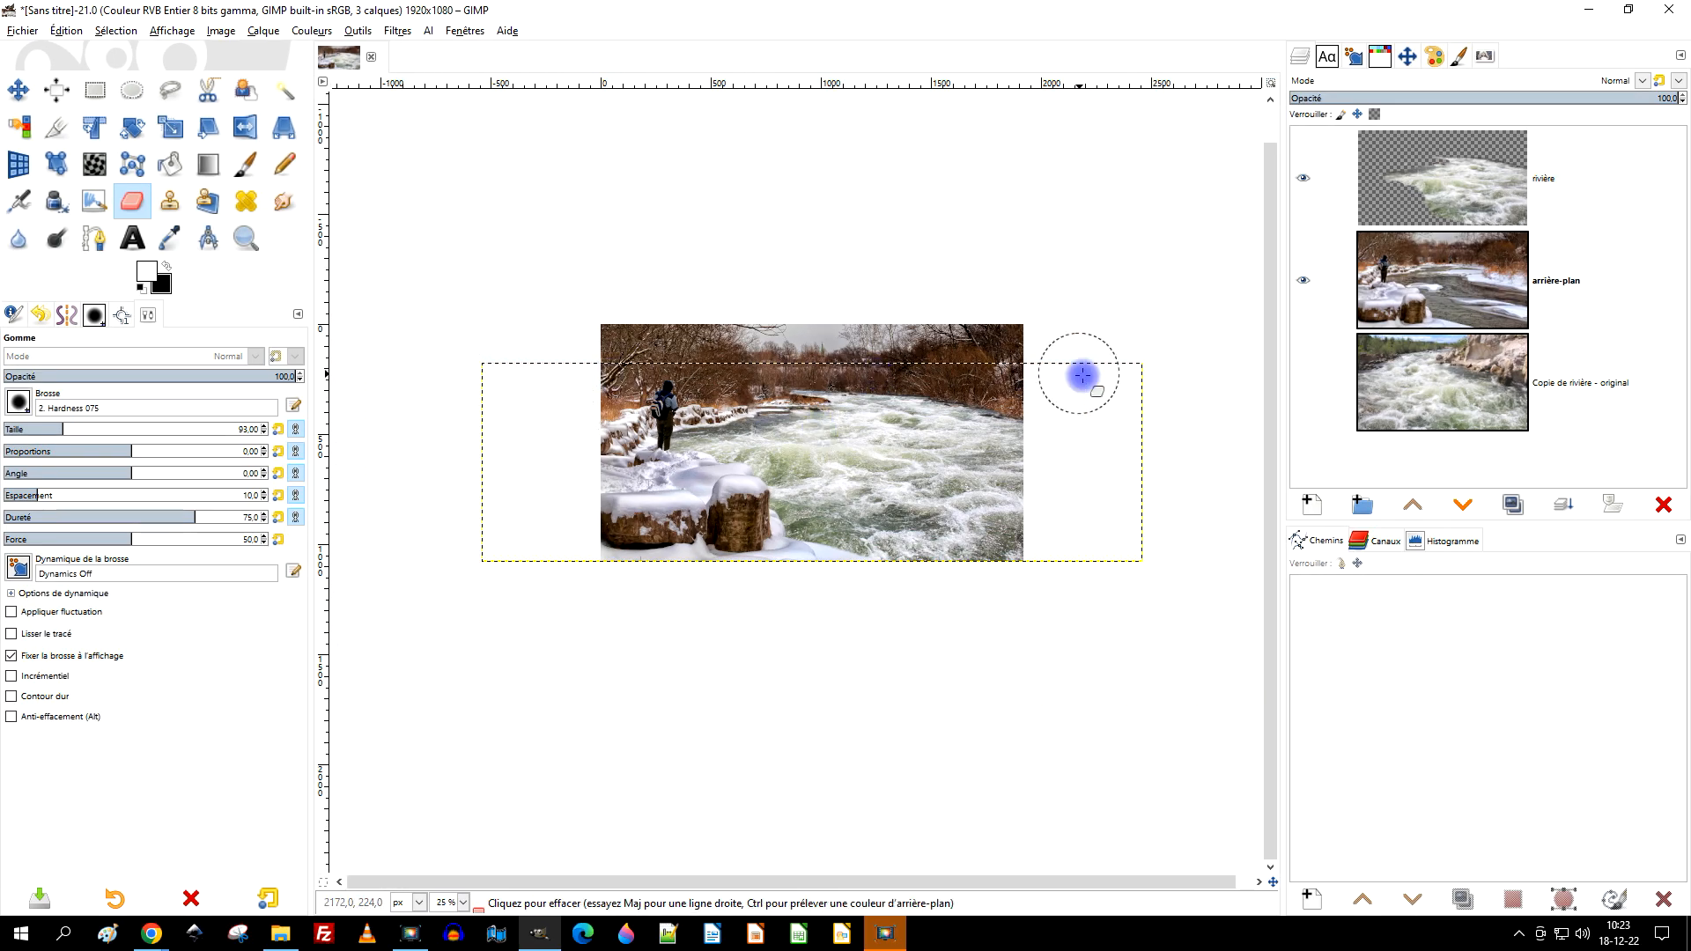
# Resize the rivière layer to the image dimensions
pyautogui.rightClick(1440, 178)
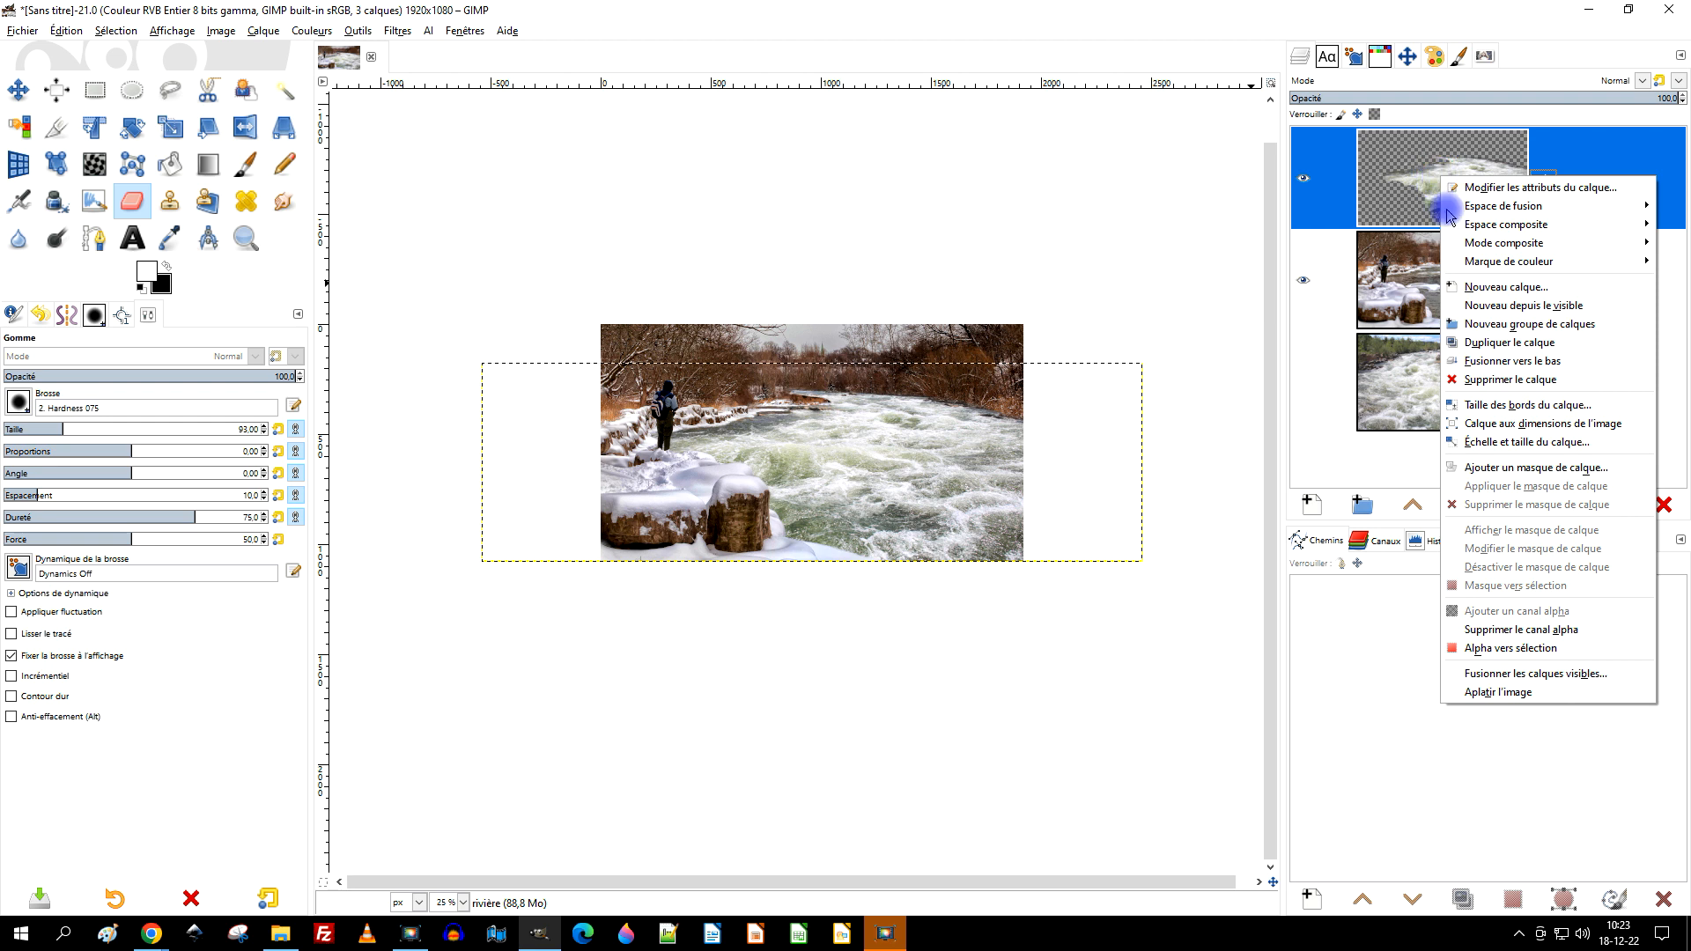
pyautogui.click(1562, 424)
pyautogui.scroll(2, 846, 415)
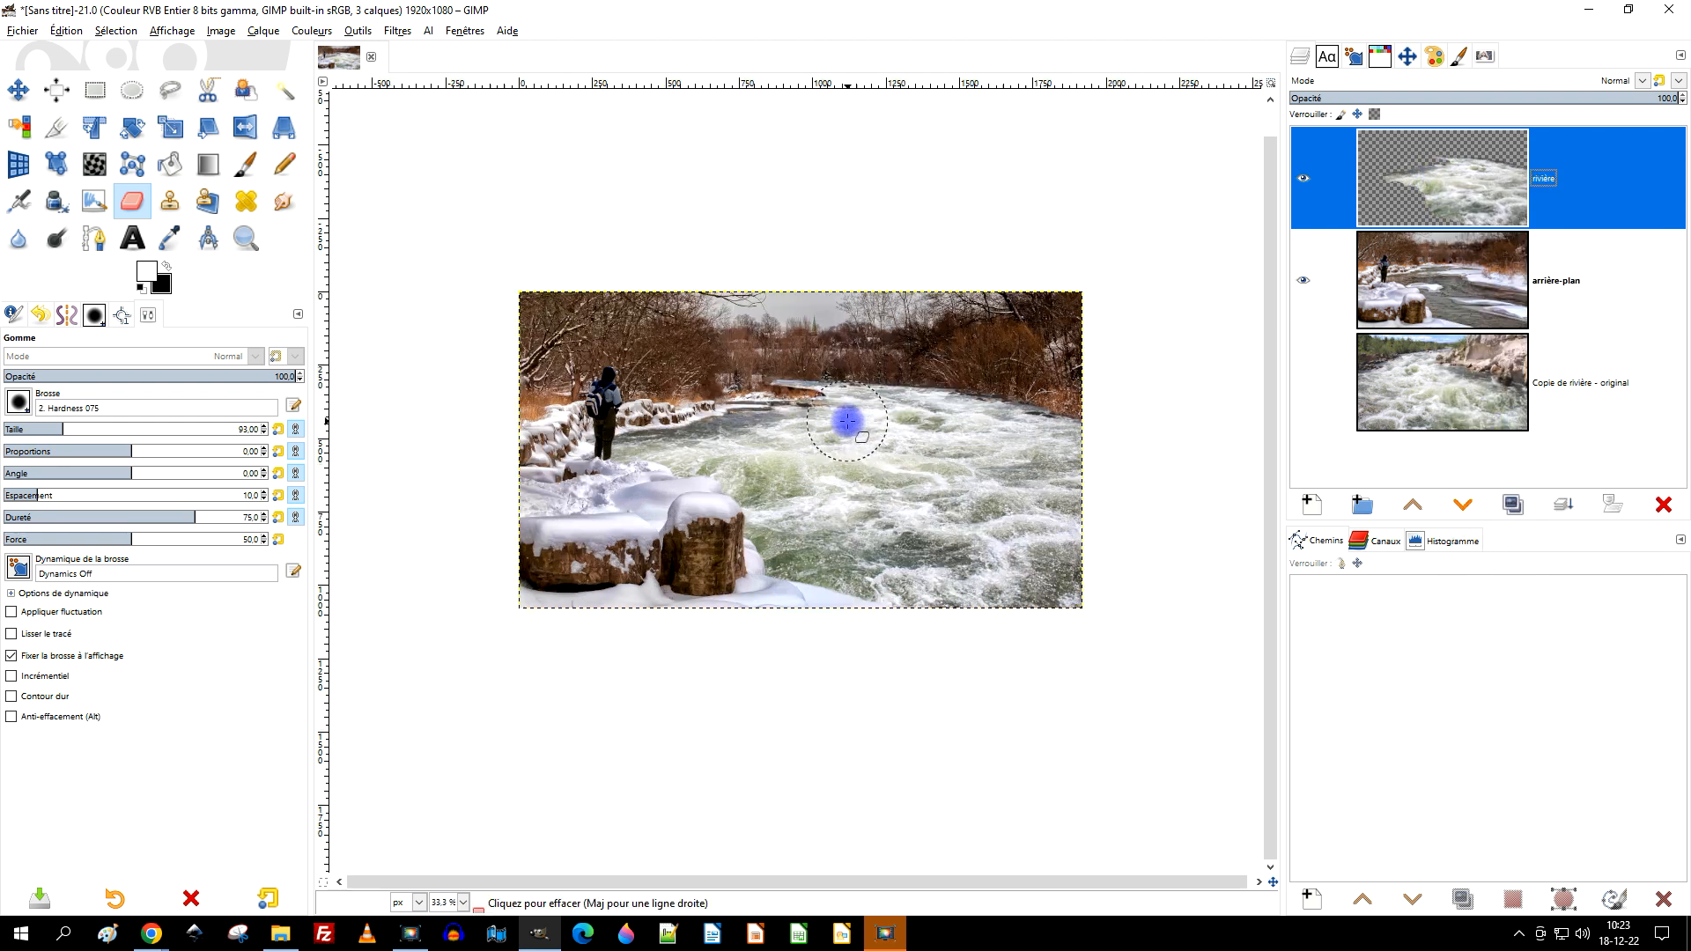
pyautogui.scroll(-2, 911, 398)
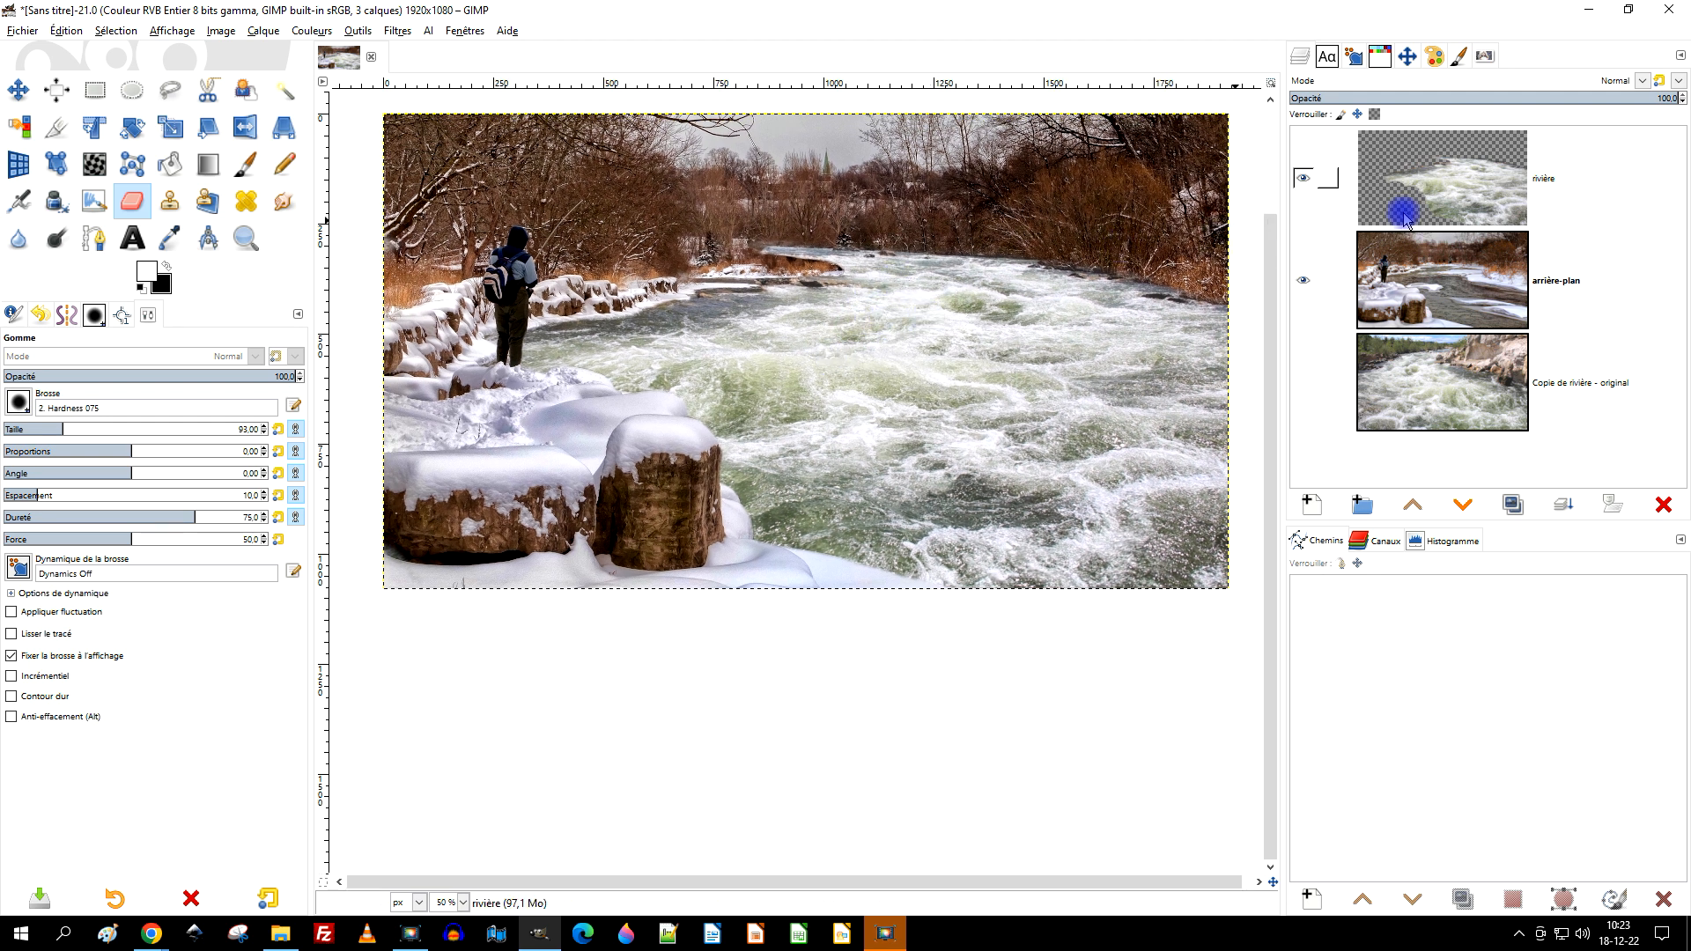
# Duplicate the rivière layer and rename the copy rivière-teinte
pyautogui.click(1517, 201)
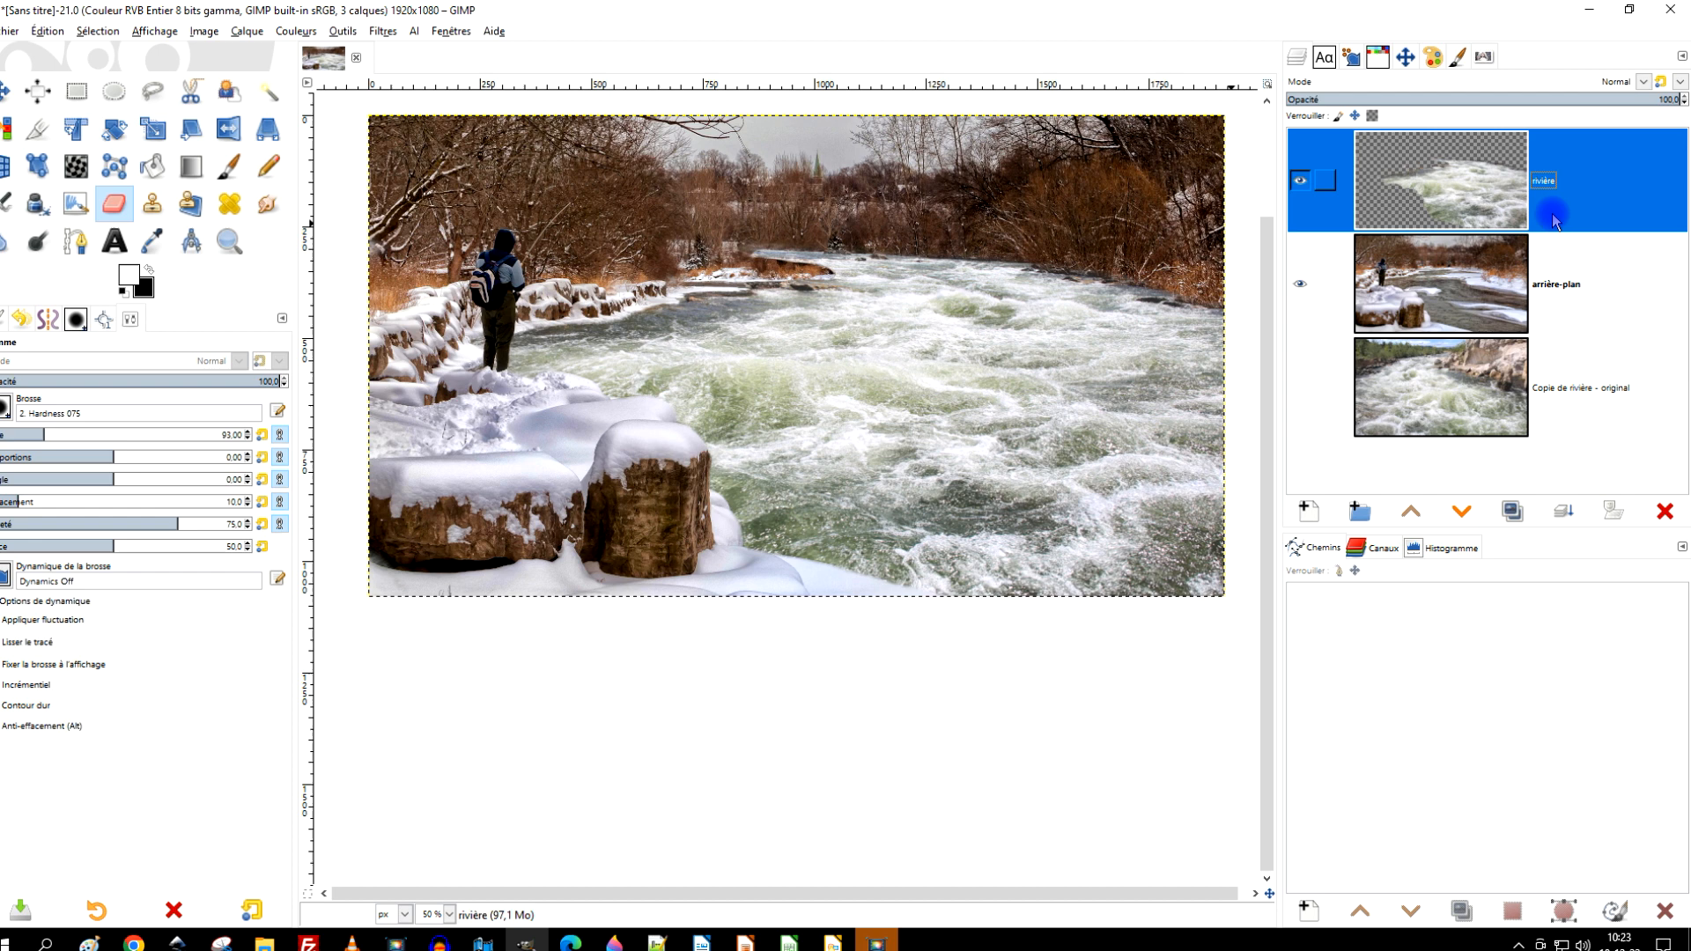
pyautogui.click(1512, 522)
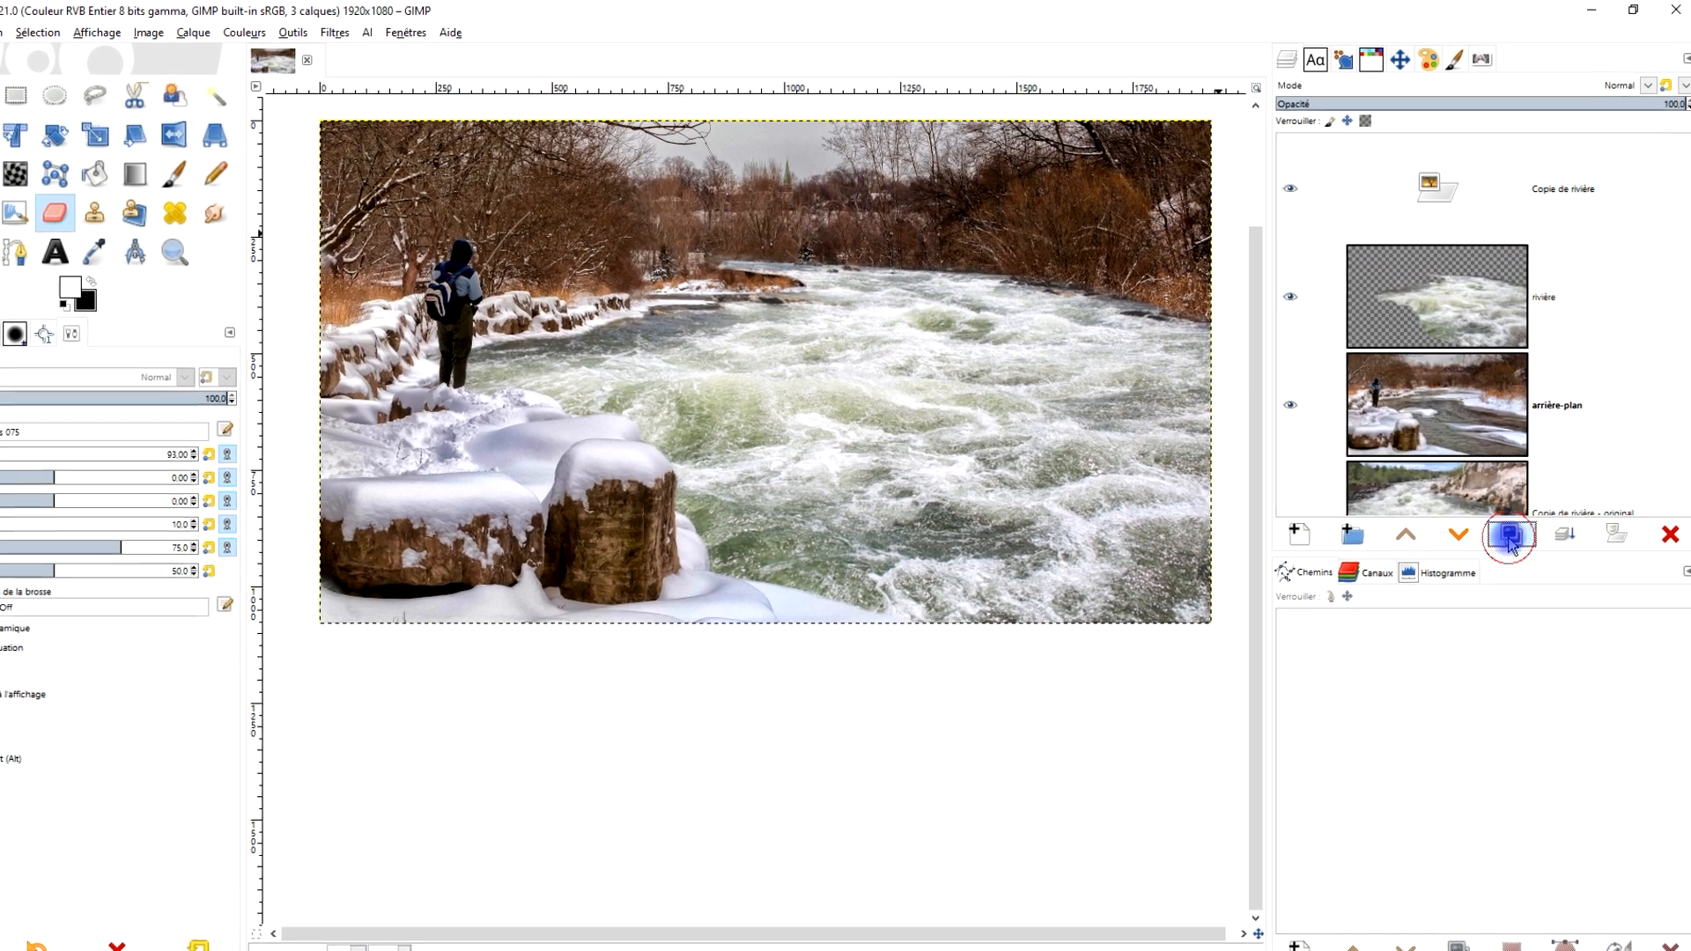
pyautogui.doubleClick(1555, 184)
pyautogui.write('riv')
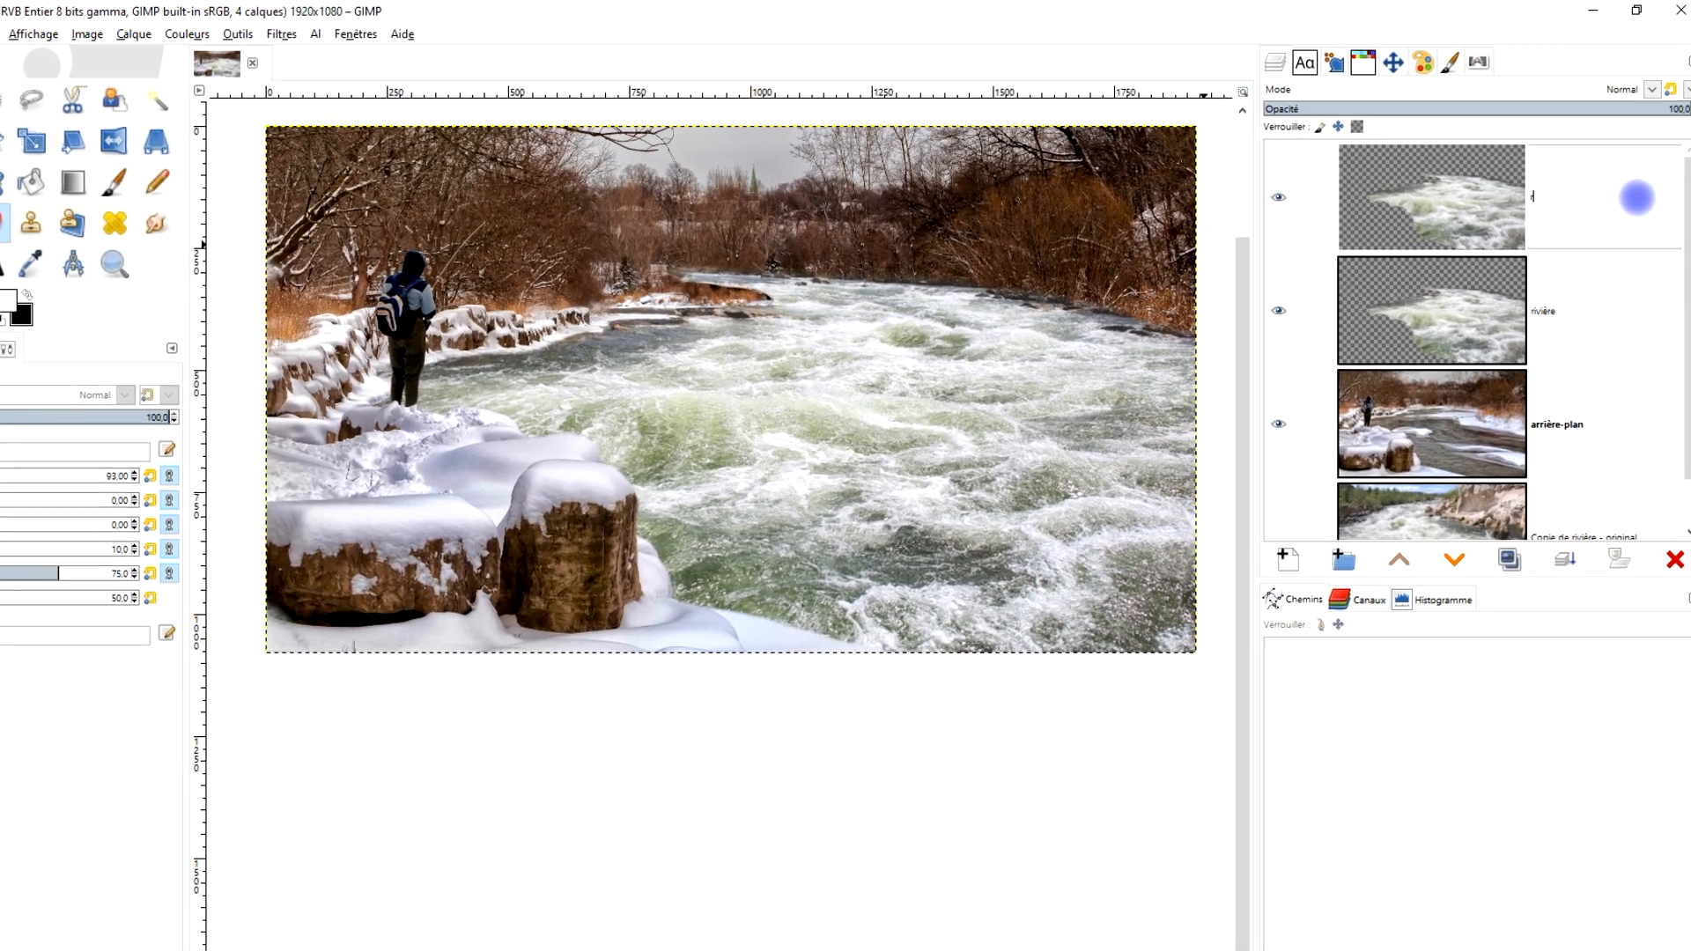
pyautogui.write('ière-t')
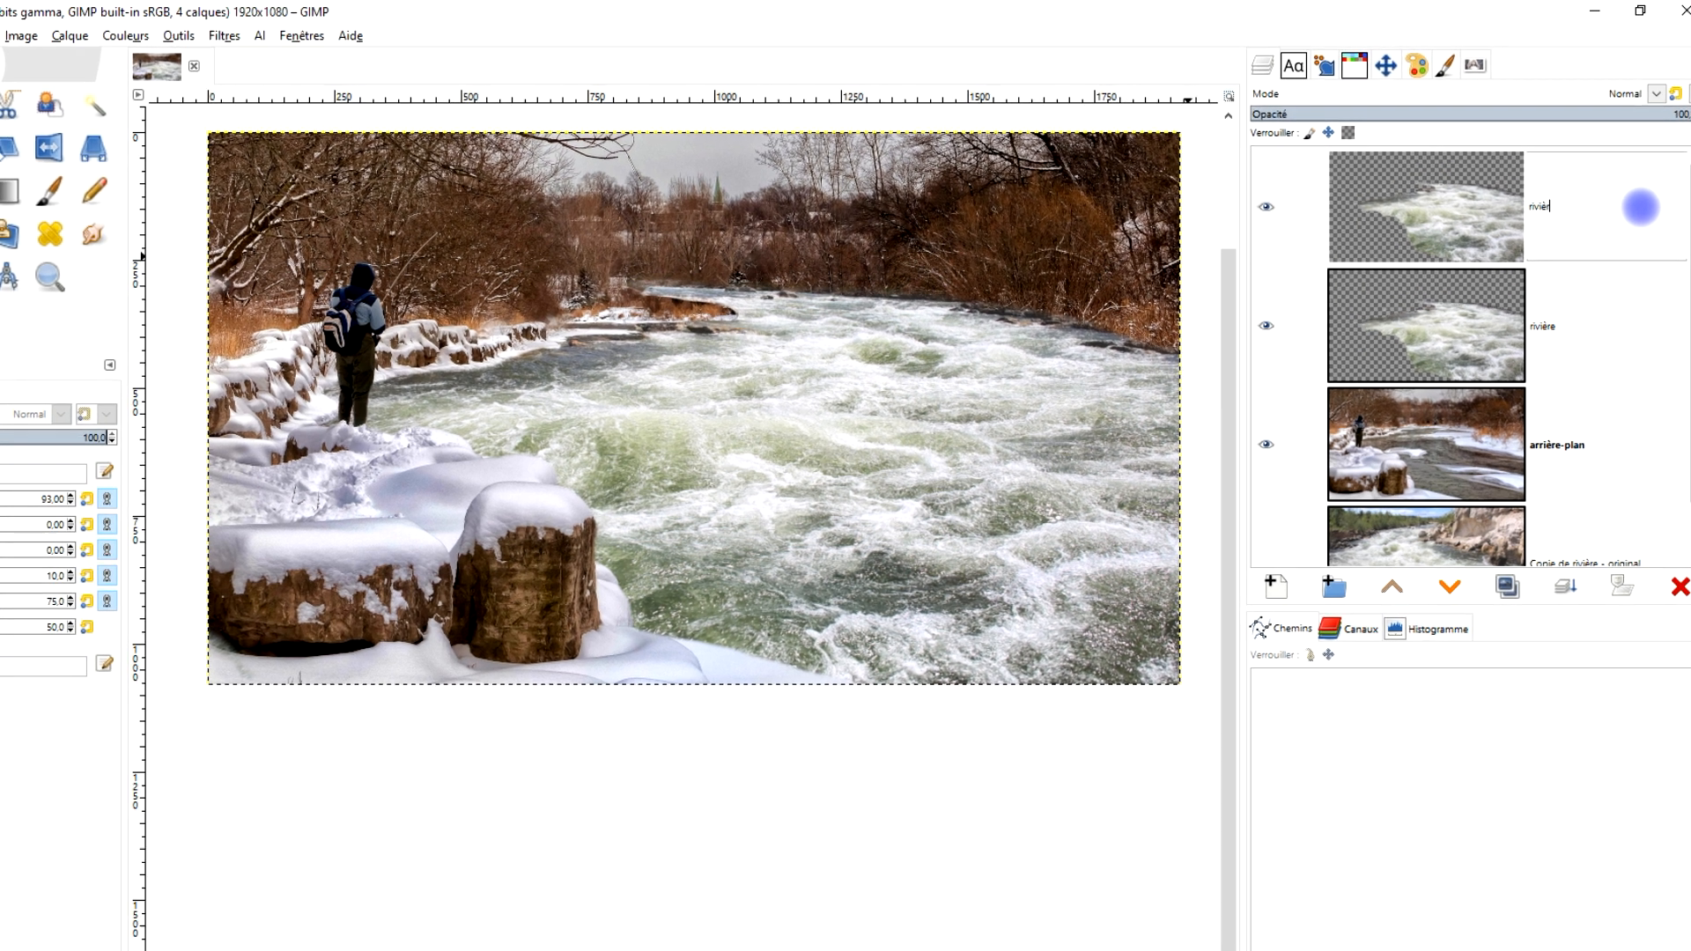
pyautogui.write('einte')
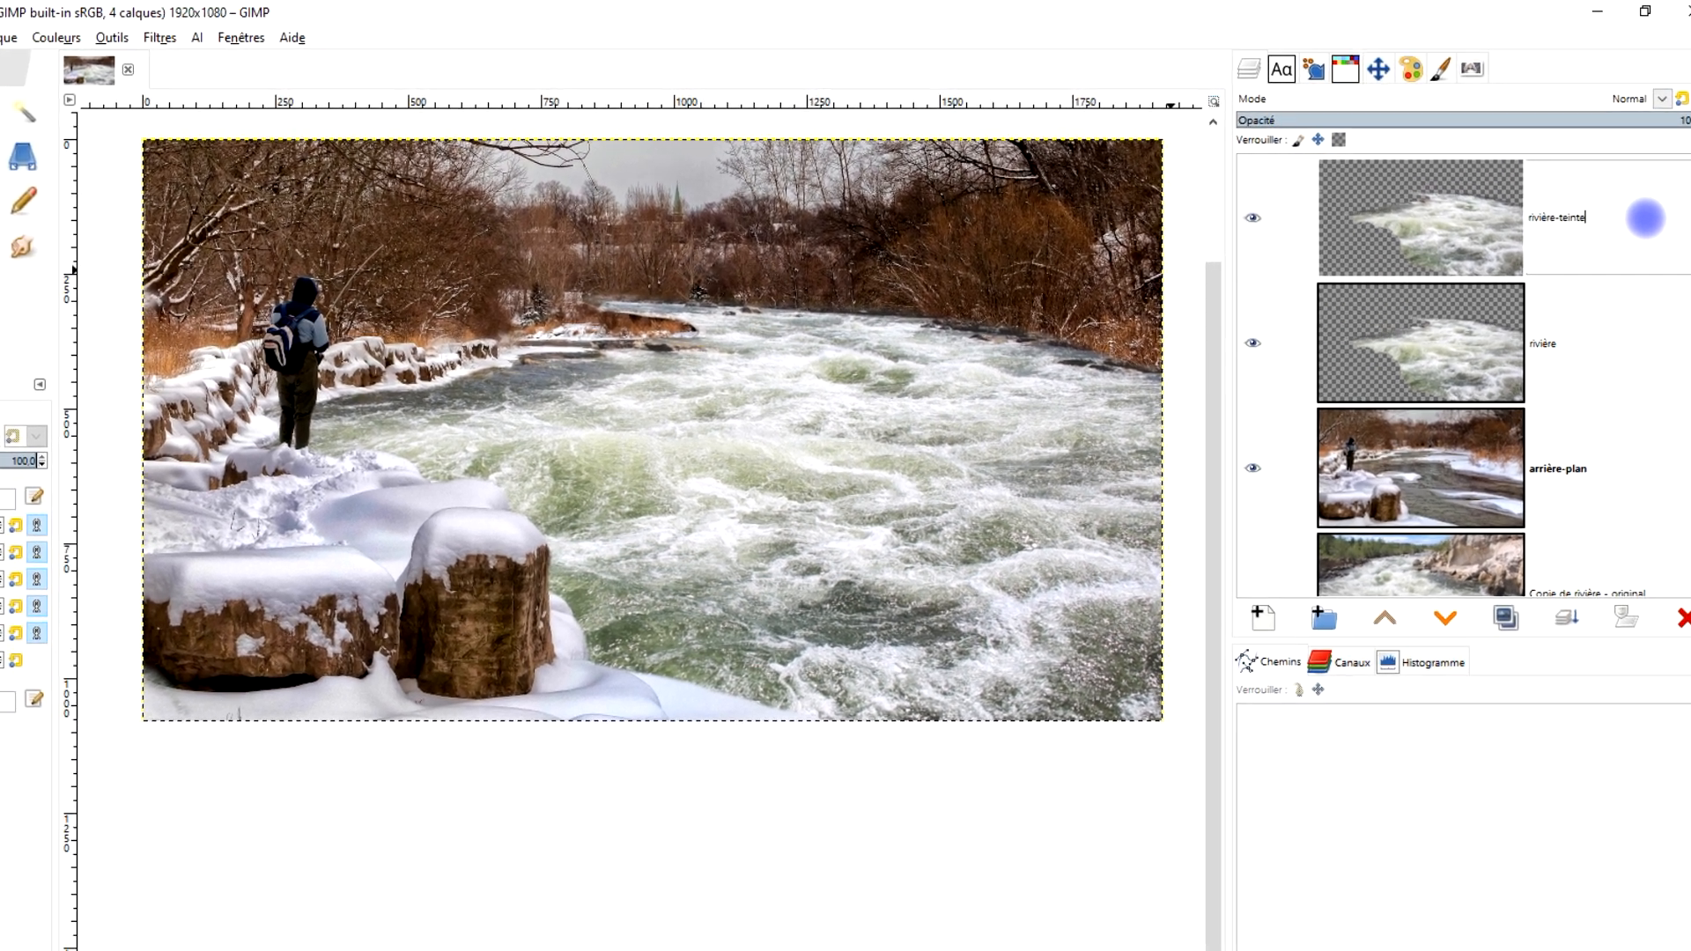
pyautogui.press('Return')
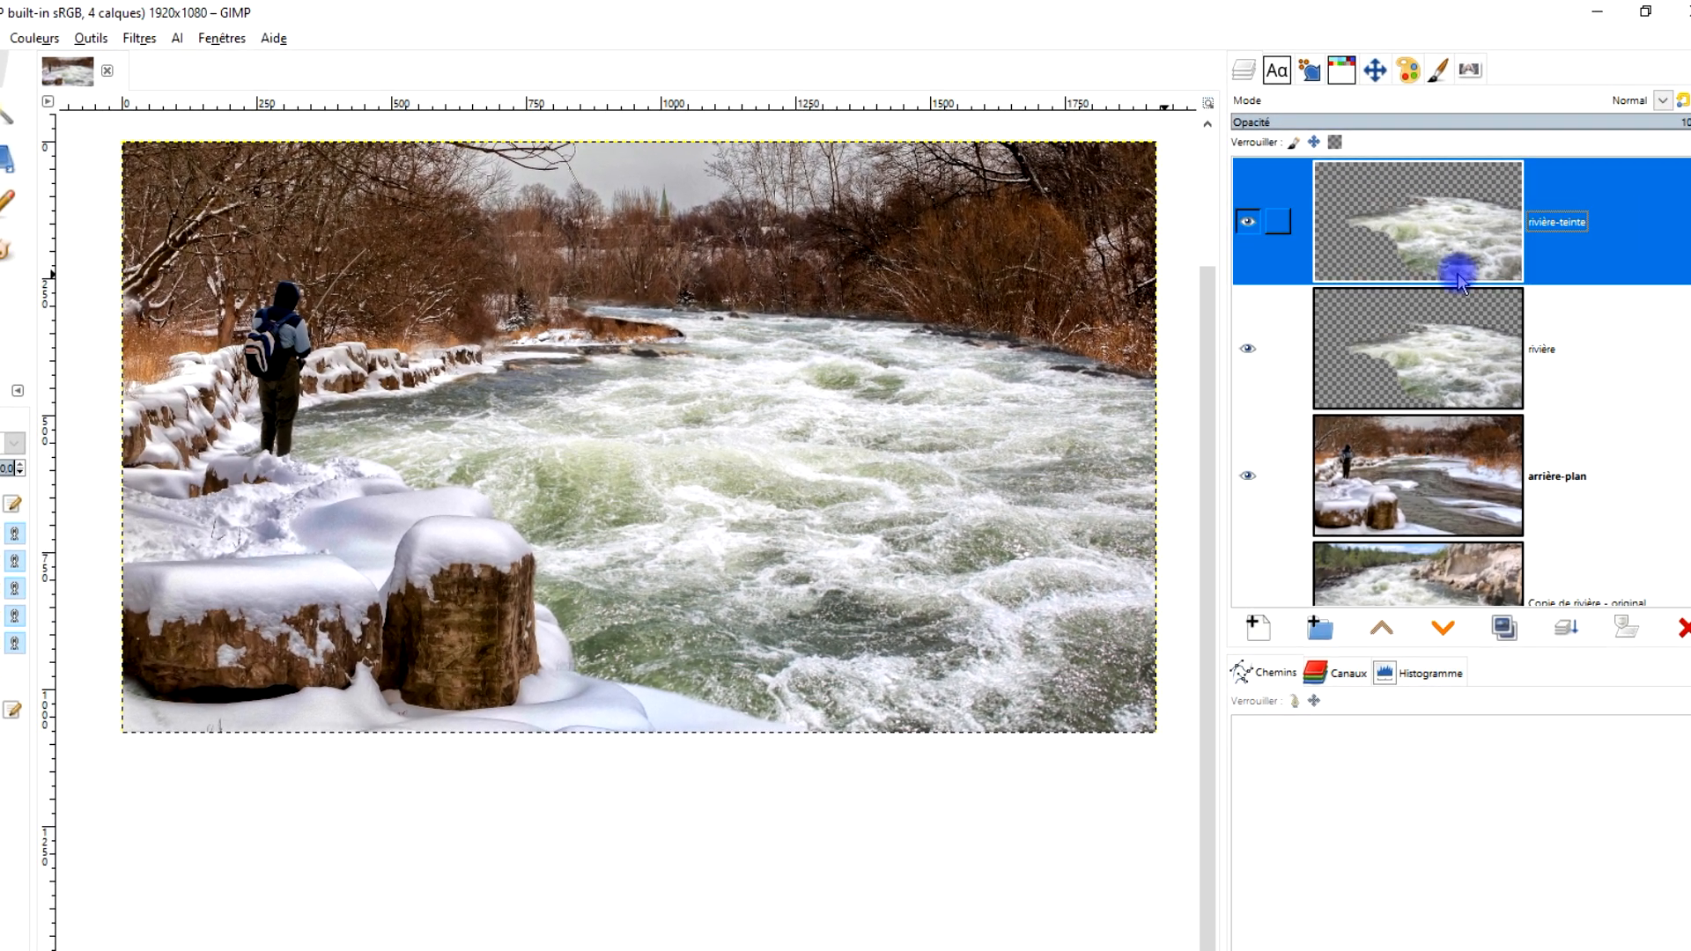
# Open a Température de couleur adjustment on rivière-teinte and try original temperature 8321,9 with intended temperature 8012,5
pyautogui.click(32, 38)
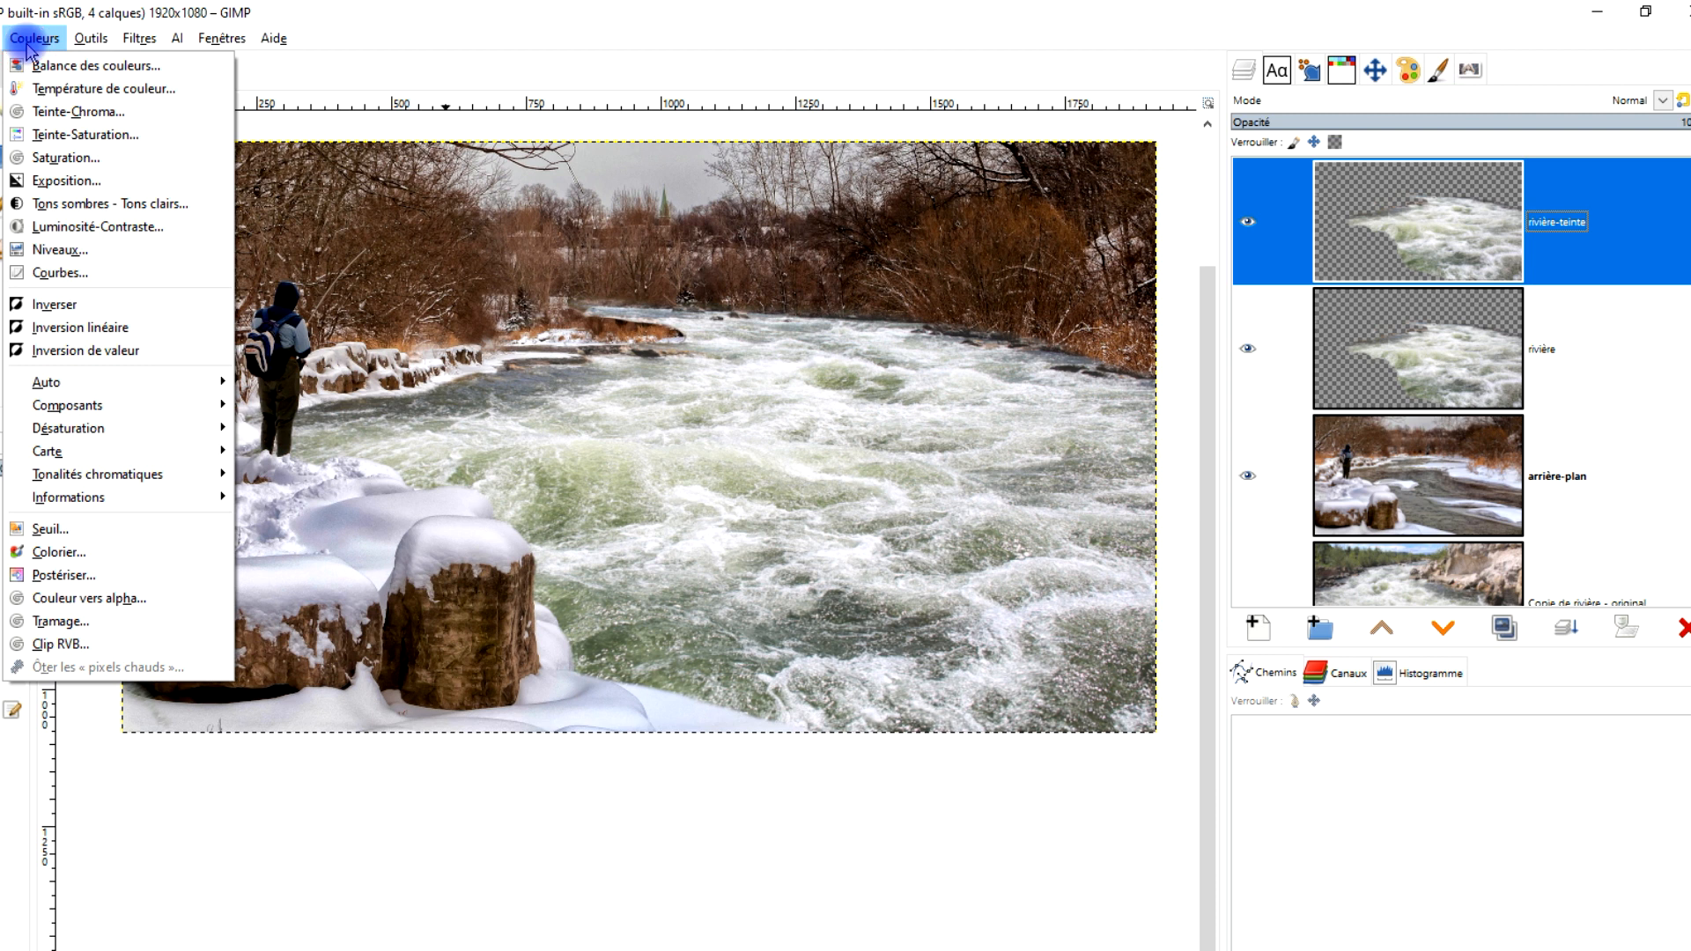
pyautogui.click(120, 89)
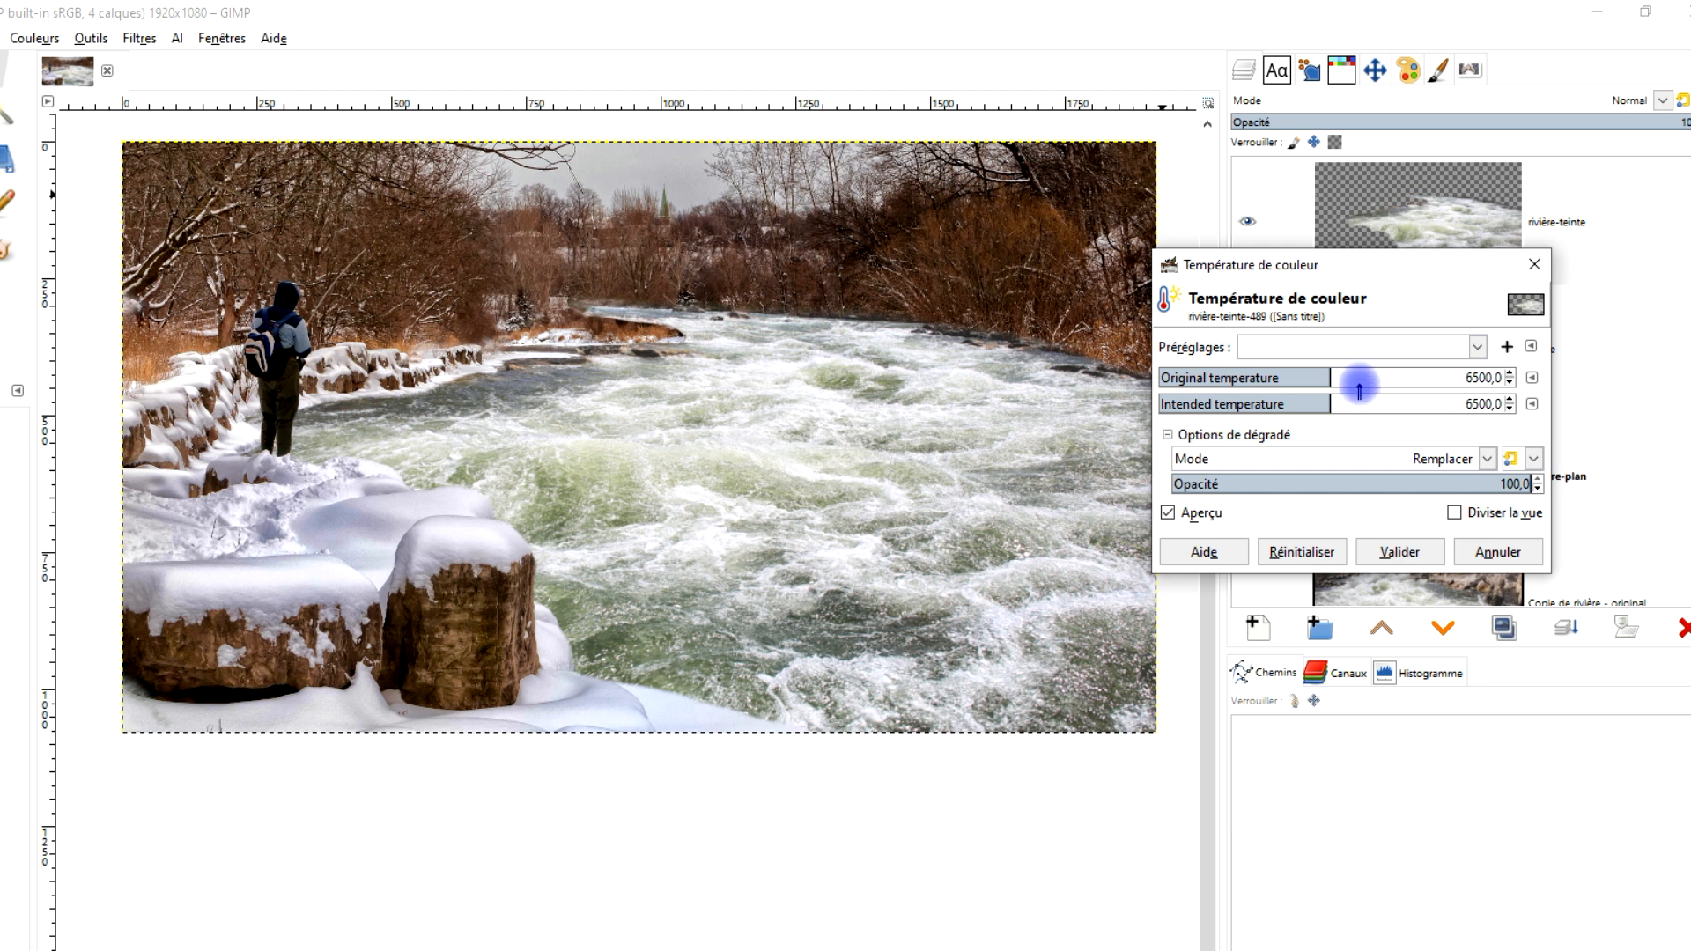
pyautogui.moveTo(1333, 377); pyautogui.dragTo(1372, 407)
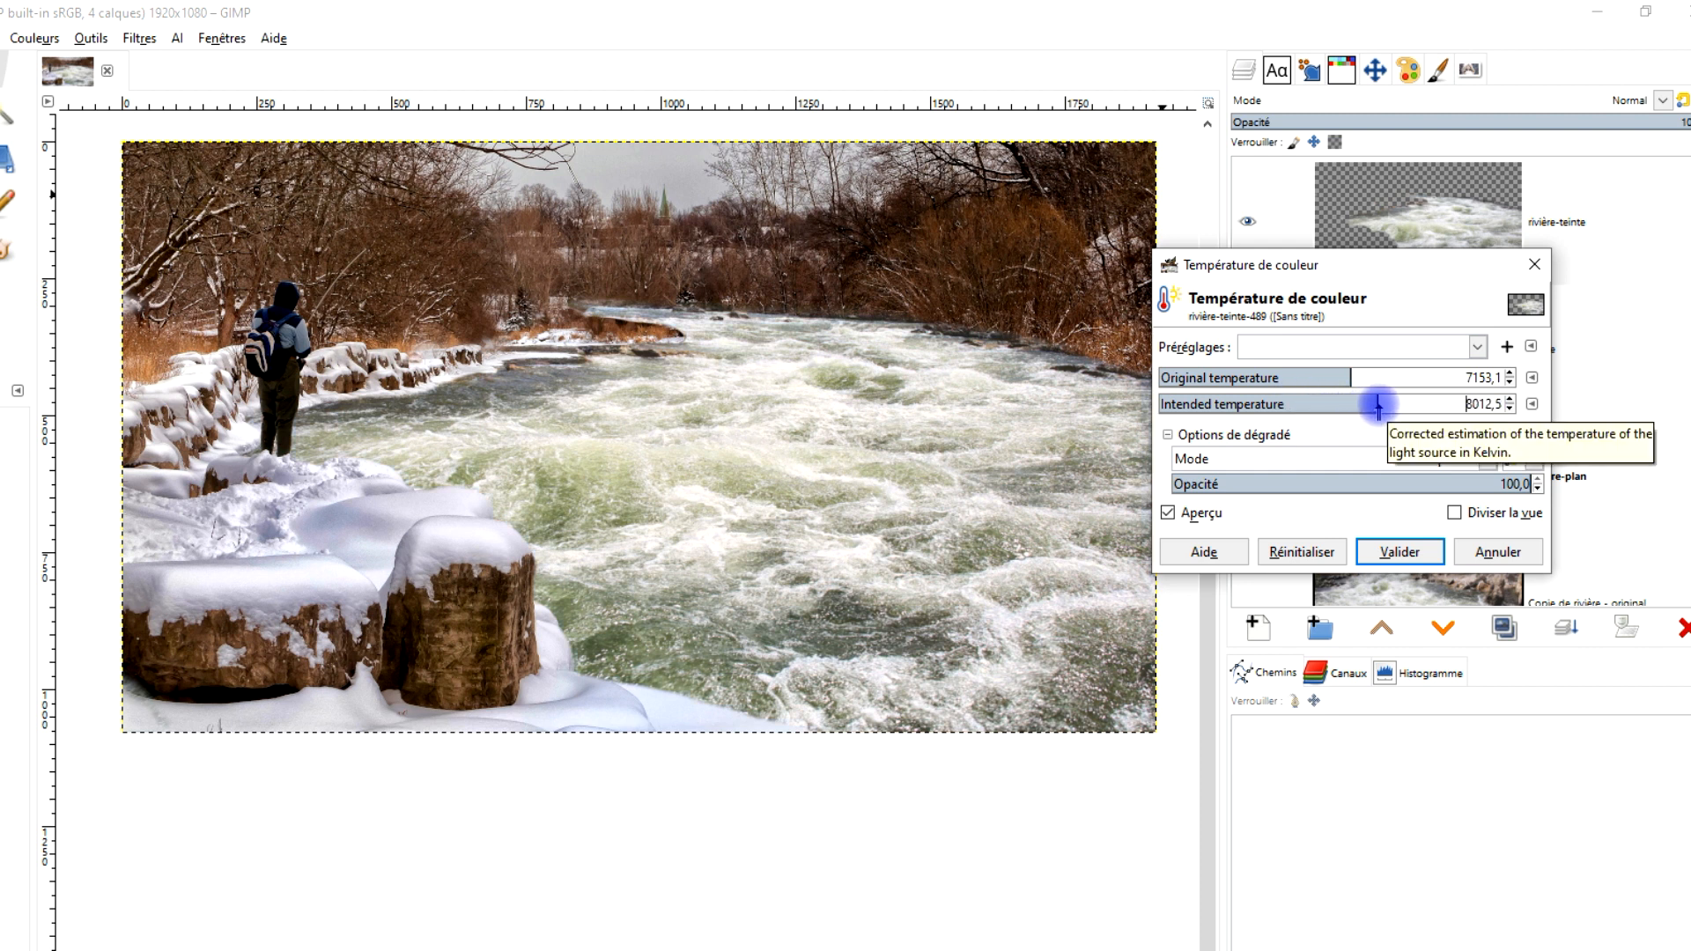
pyautogui.moveTo(763, 504)
pyautogui.mouseDown()
pyautogui.moveTo(729, 504)
pyautogui.moveTo(745, 500)
pyautogui.mouseUp()
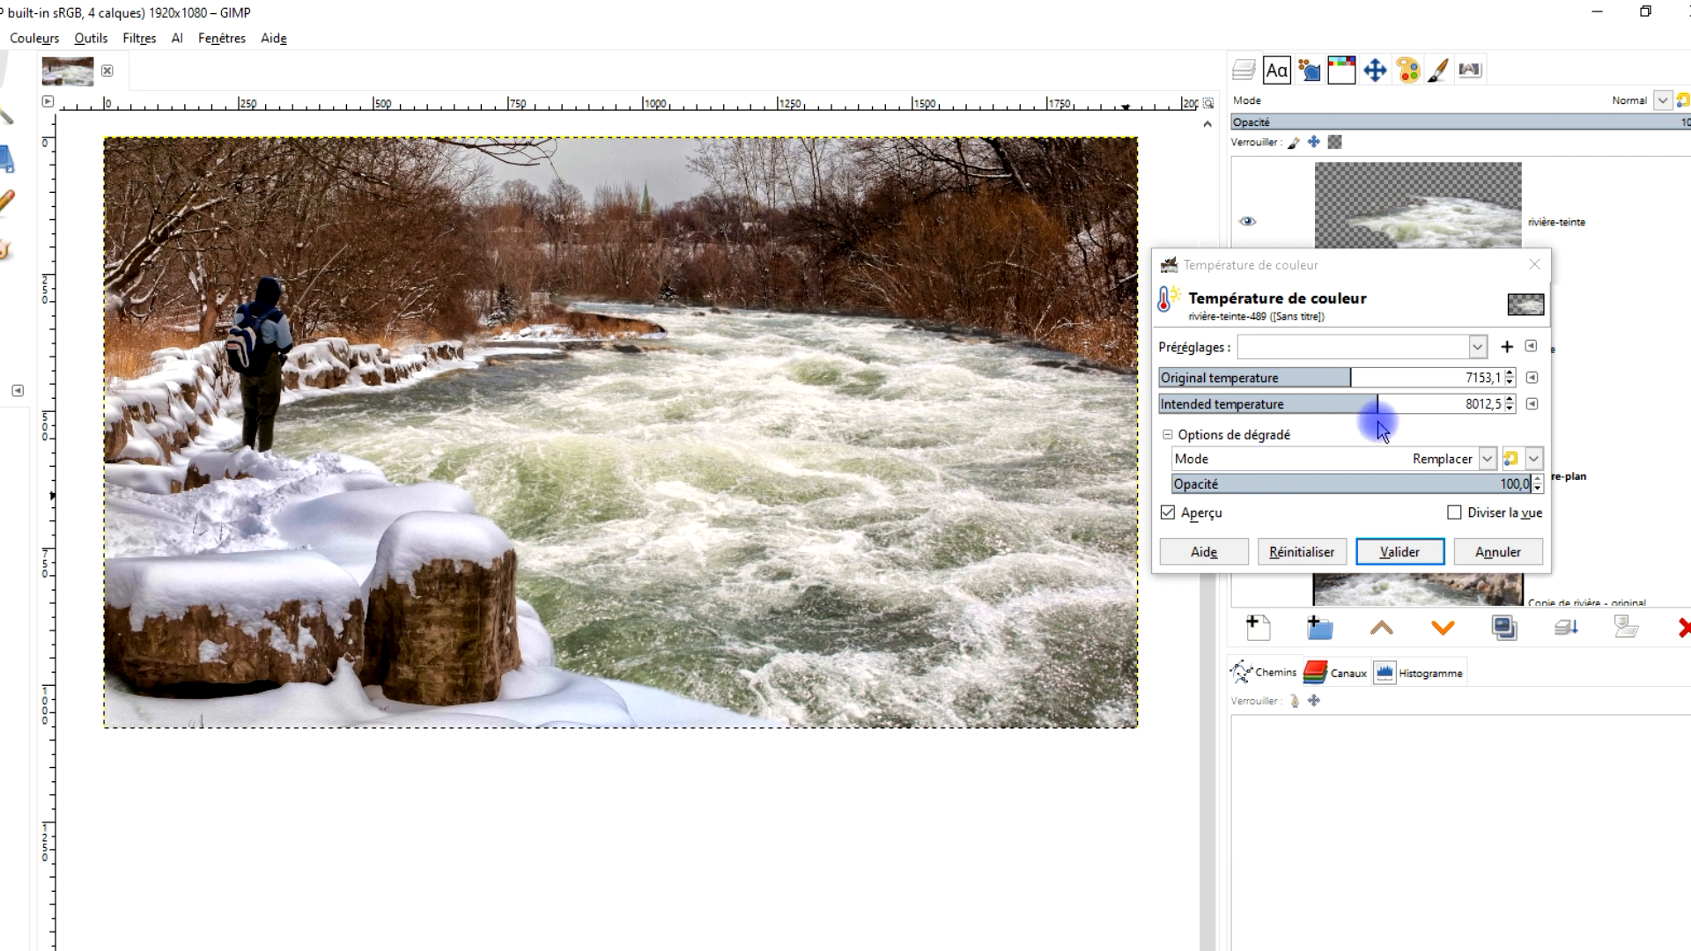
pyautogui.moveTo(1354, 377); pyautogui.dragTo(1339, 377)
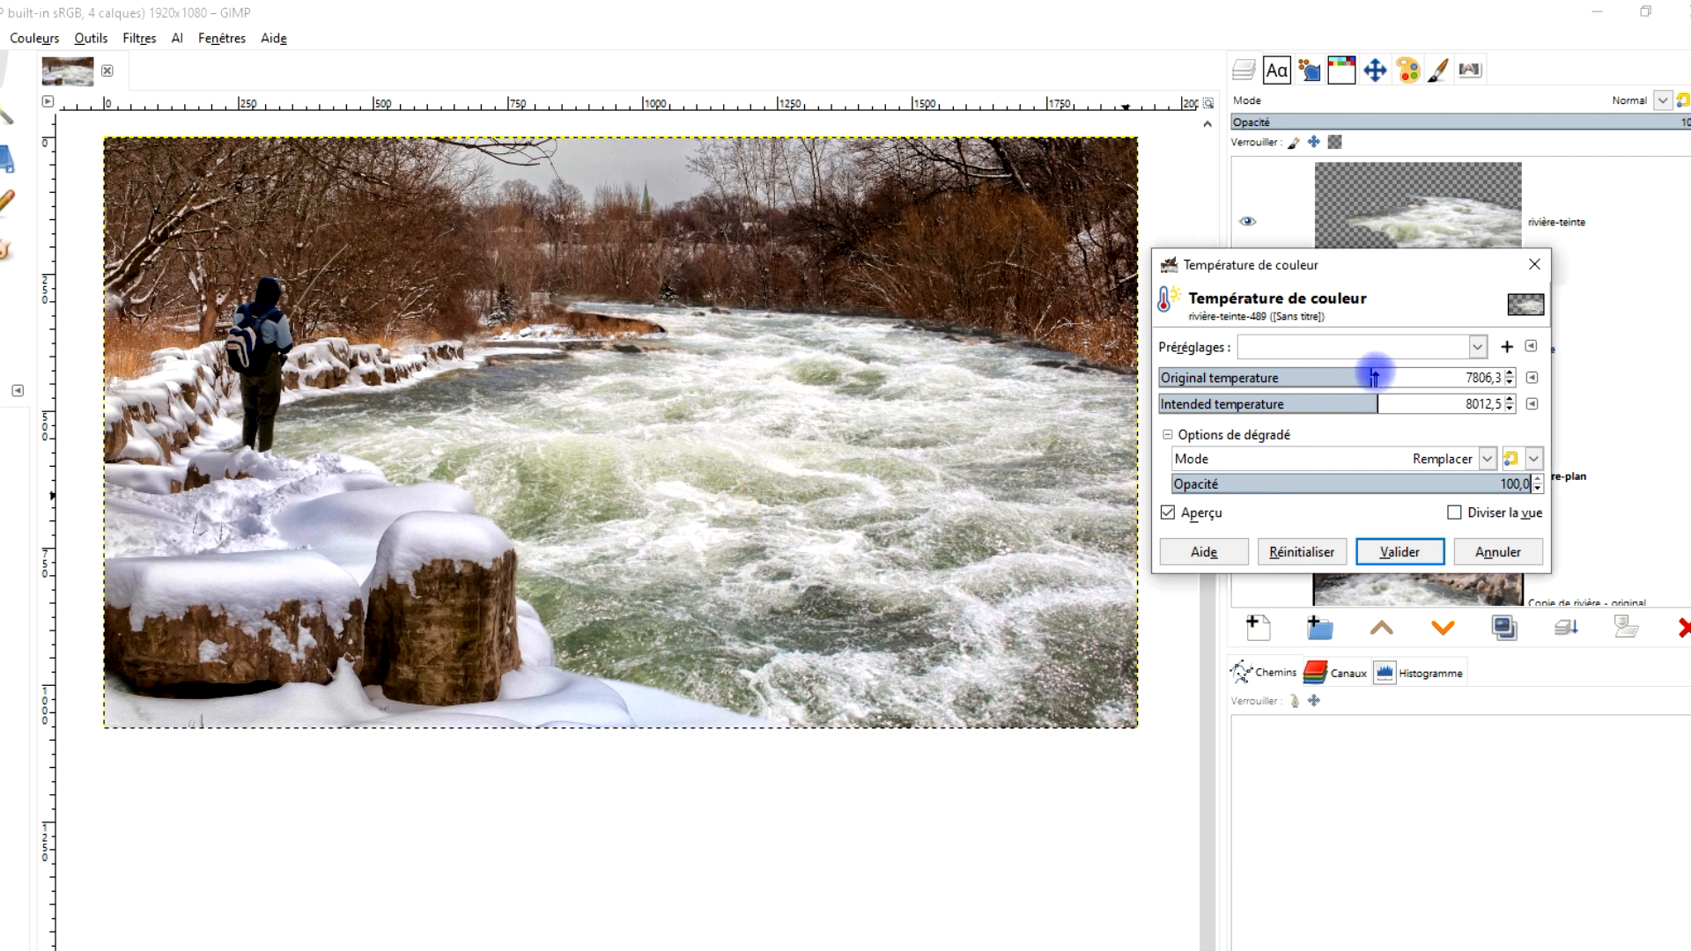
pyautogui.moveTo(1383, 376); pyautogui.dragTo(1388, 377)
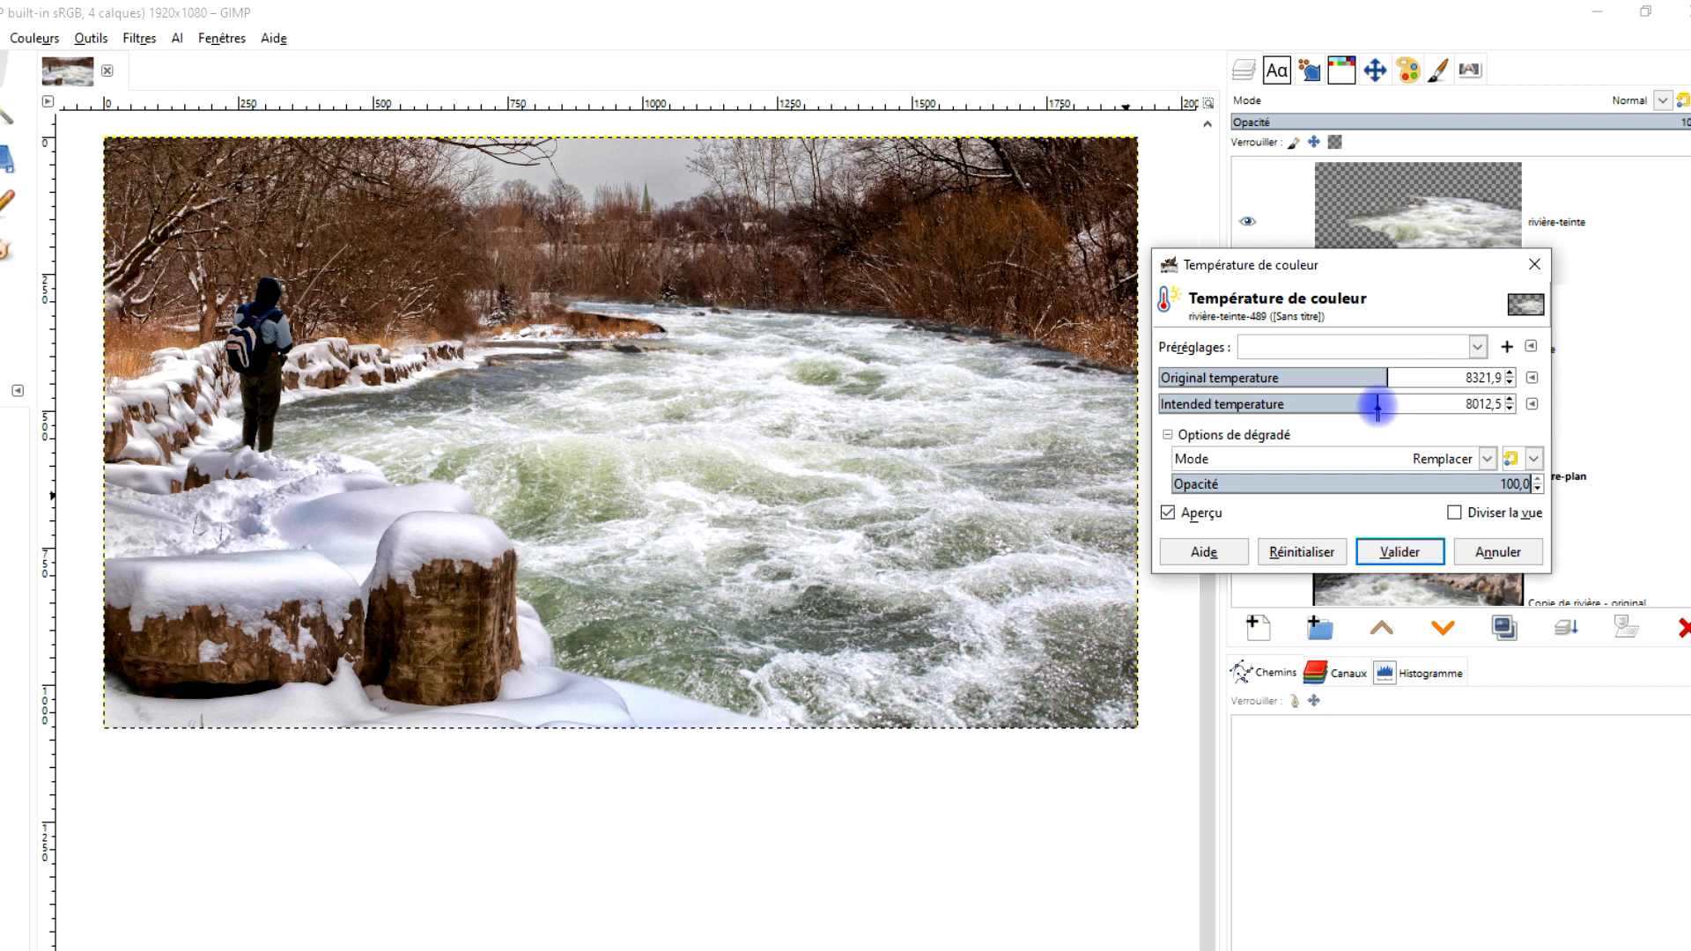
# Try an intended temperature of 7050,0 with original temperatures of 7256,3 and 8596,9, comparing the preview with the unadjusted river
pyautogui.moveTo(1377, 403); pyautogui.dragTo(1344, 398)
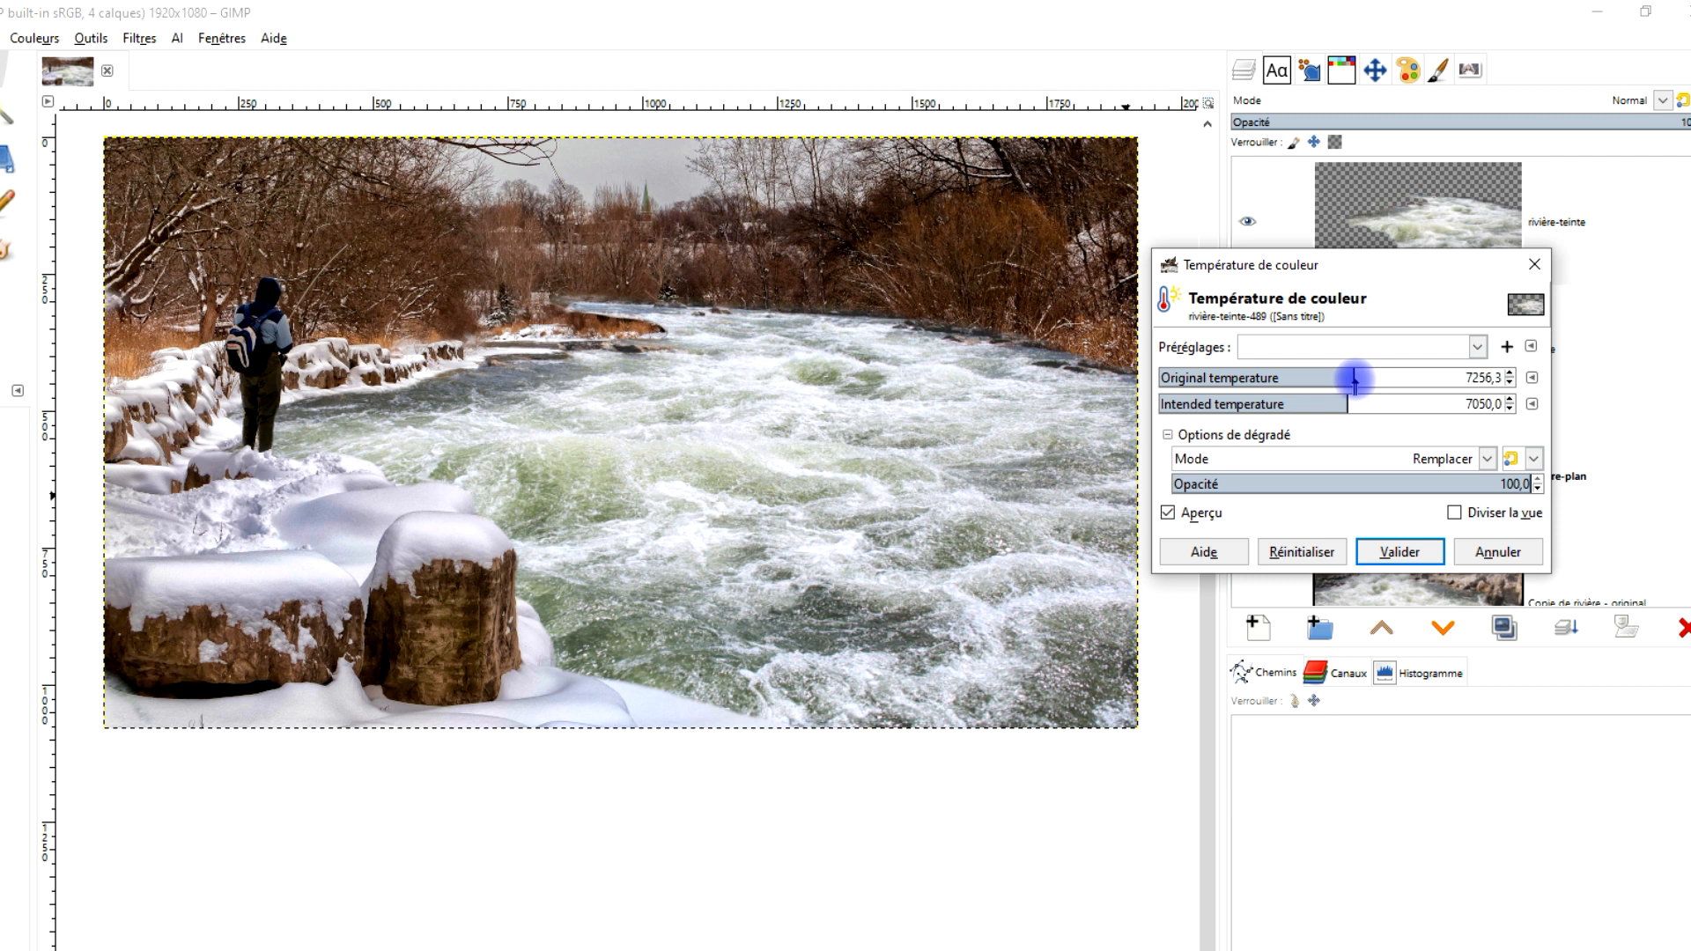
pyautogui.moveTo(1354, 381); pyautogui.dragTo(1349, 380)
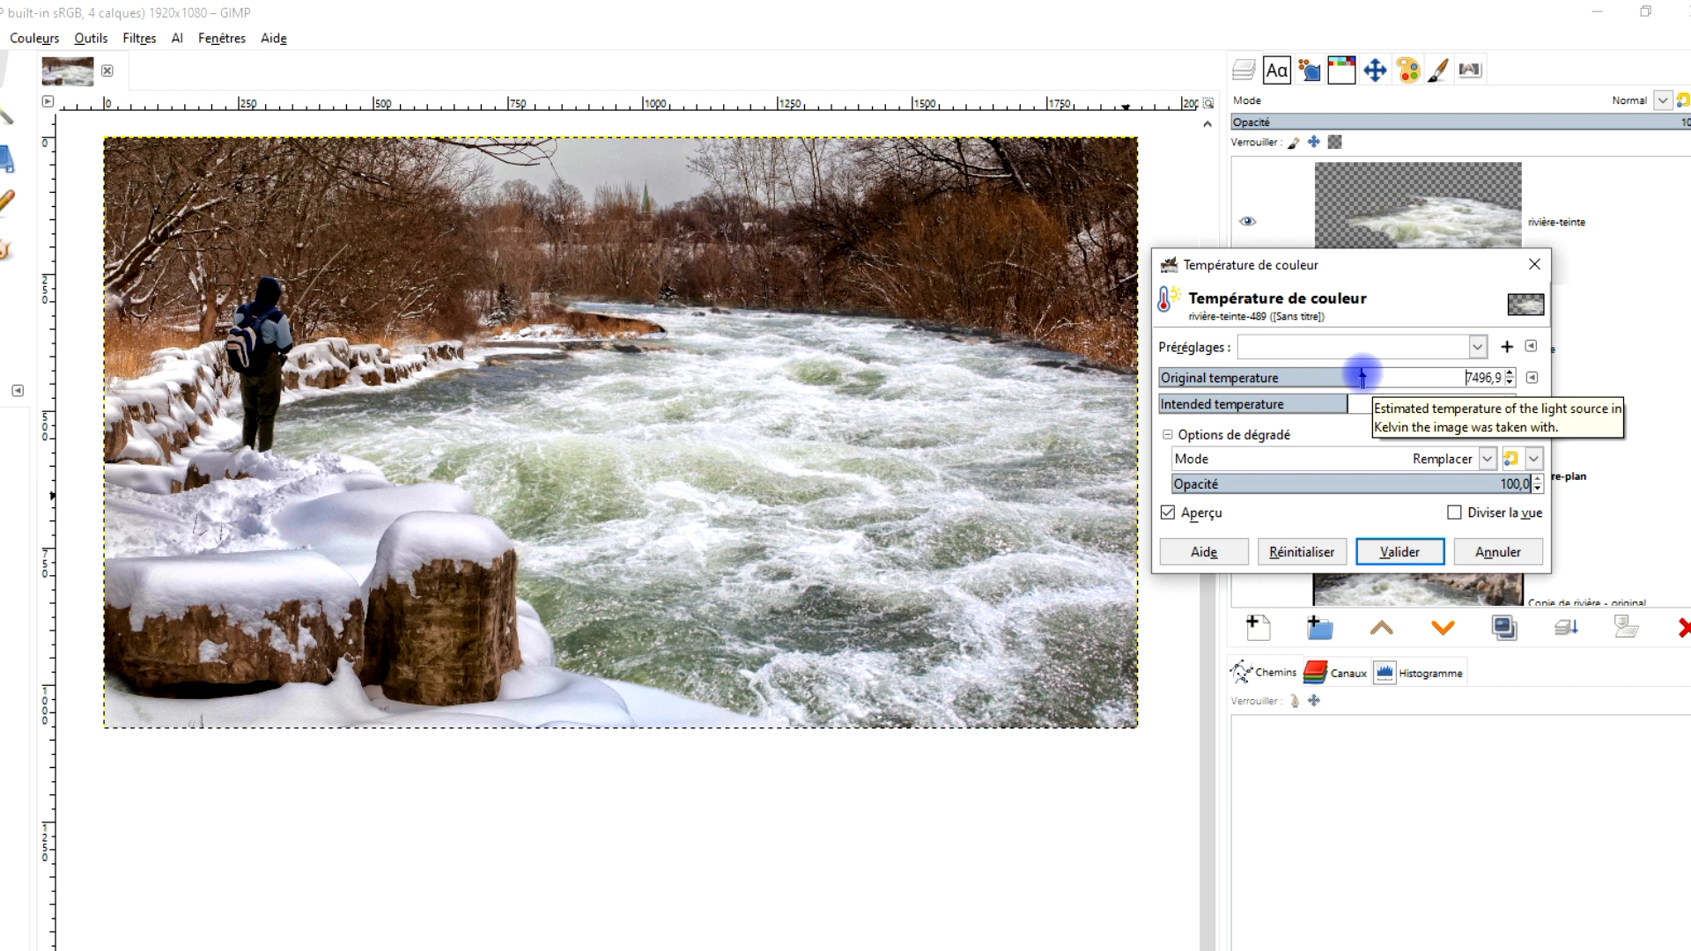
pyautogui.click(1190, 518)
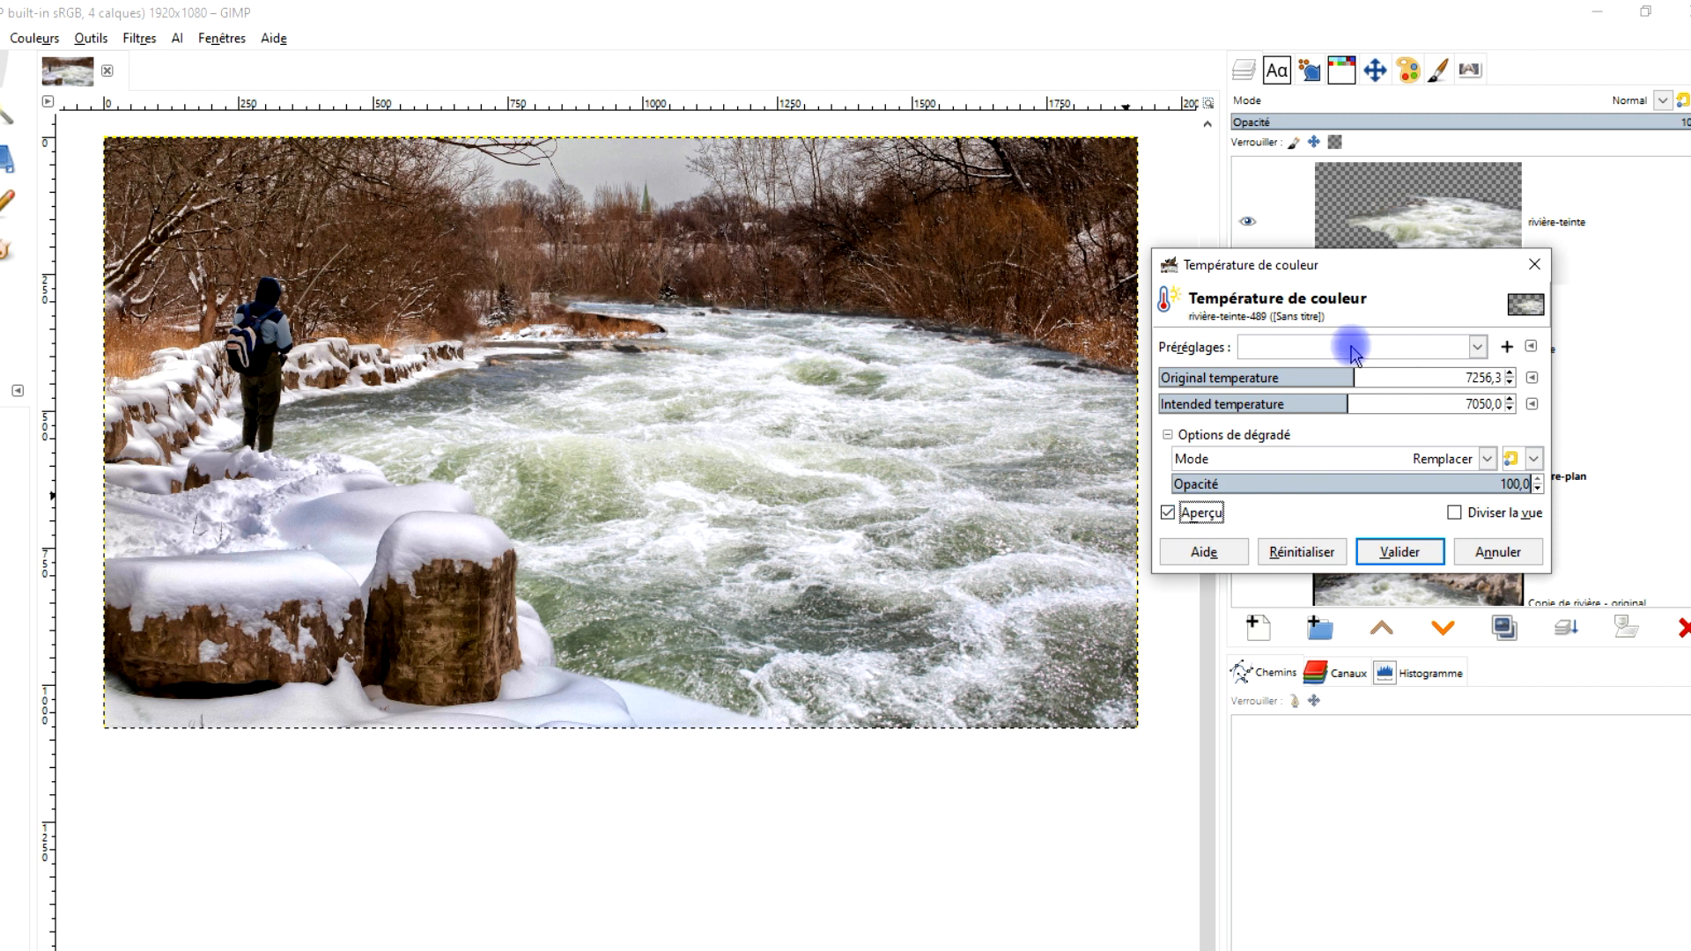
pyautogui.moveTo(1354, 376); pyautogui.dragTo(1393, 376)
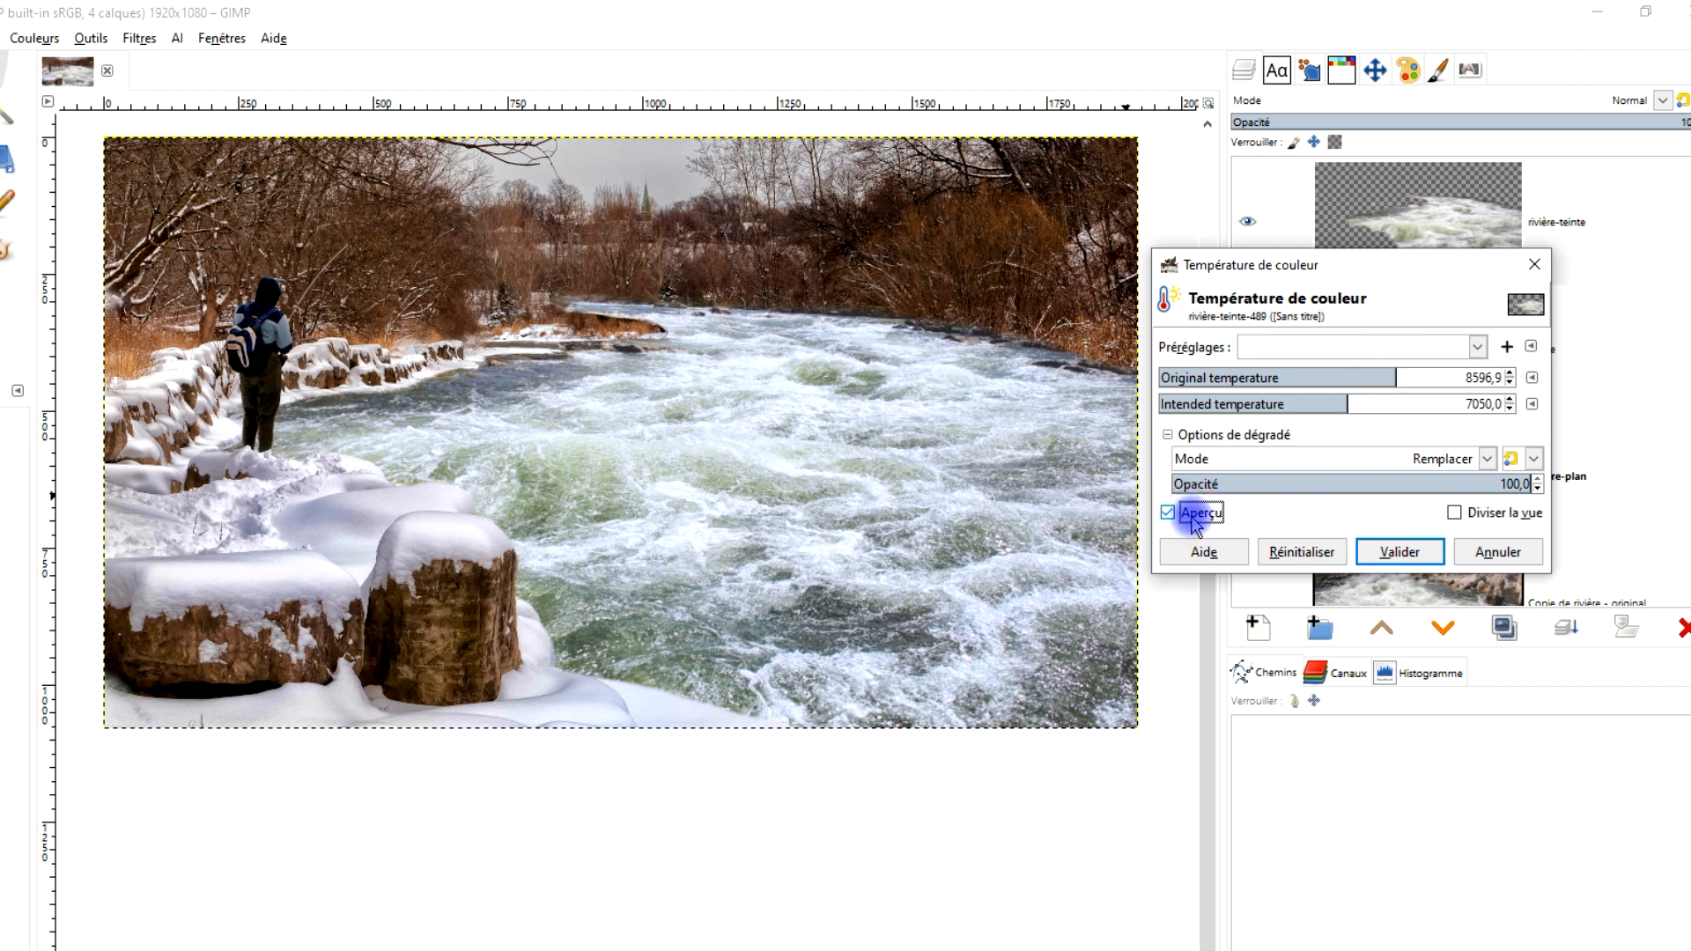
# Apply the colour temperature with original 6637,5 and intended 5812,5, and compare rivière-teinte with the uncorrected river
pyautogui.moveTo(1393, 377); pyautogui.dragTo(1307, 402)
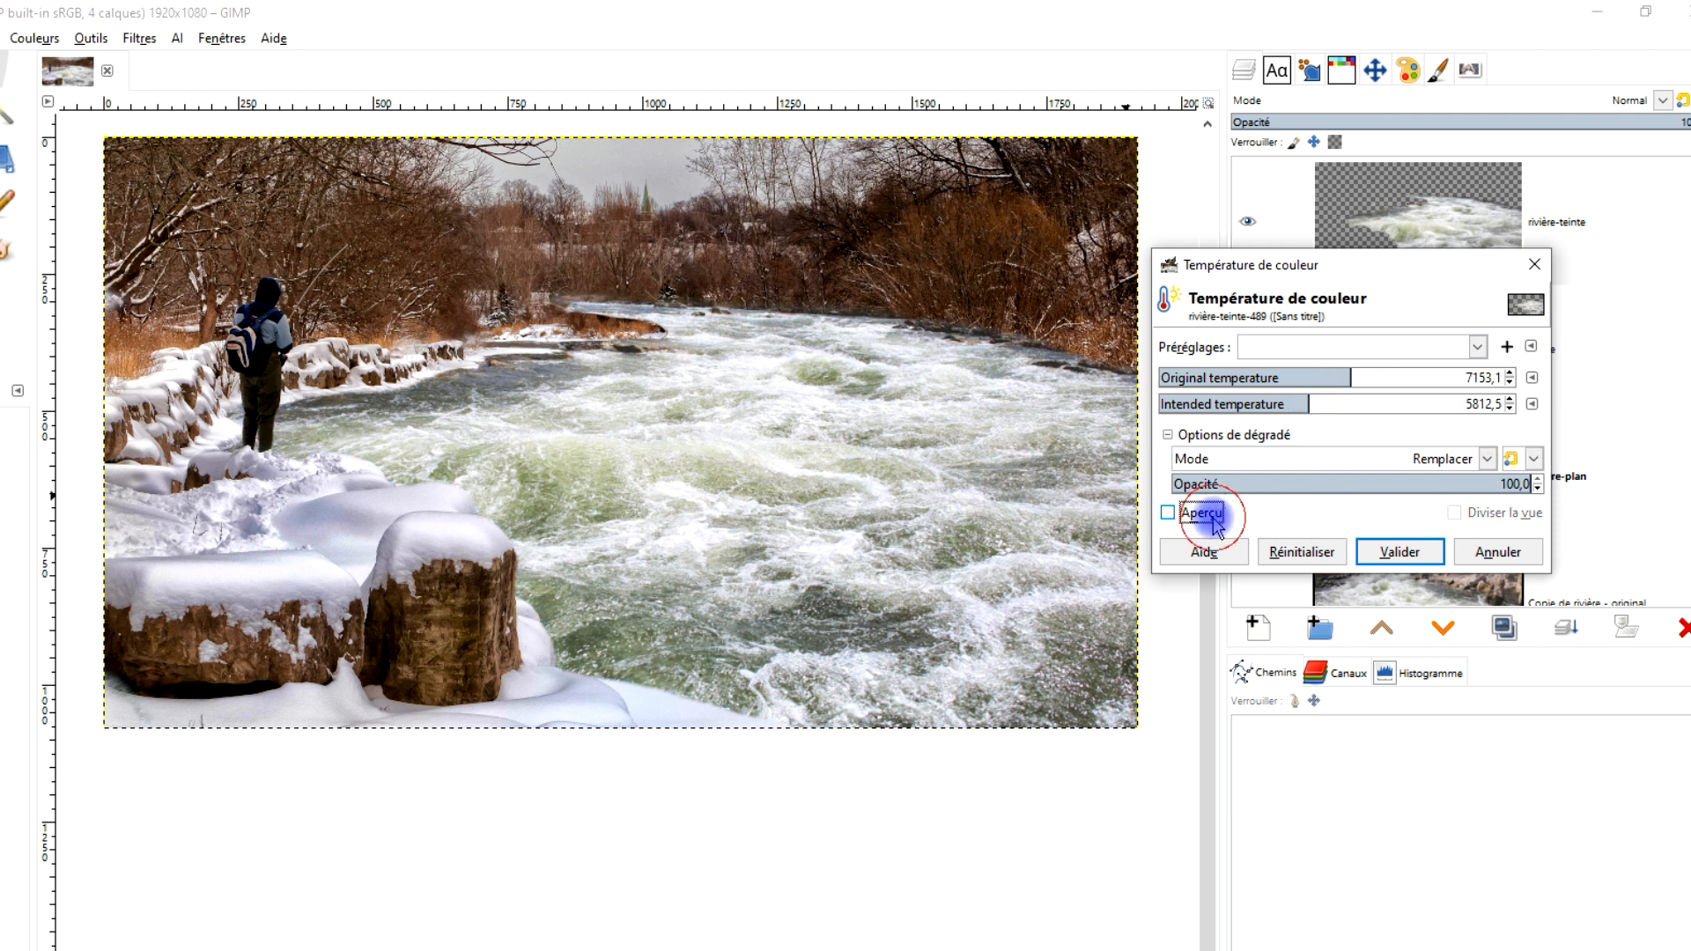
pyautogui.moveTo(1353, 377)
pyautogui.mouseDown()
pyautogui.moveTo(1376, 377)
pyautogui.moveTo(1344, 376)
pyautogui.moveTo(1345, 360)
pyautogui.mouseUp()
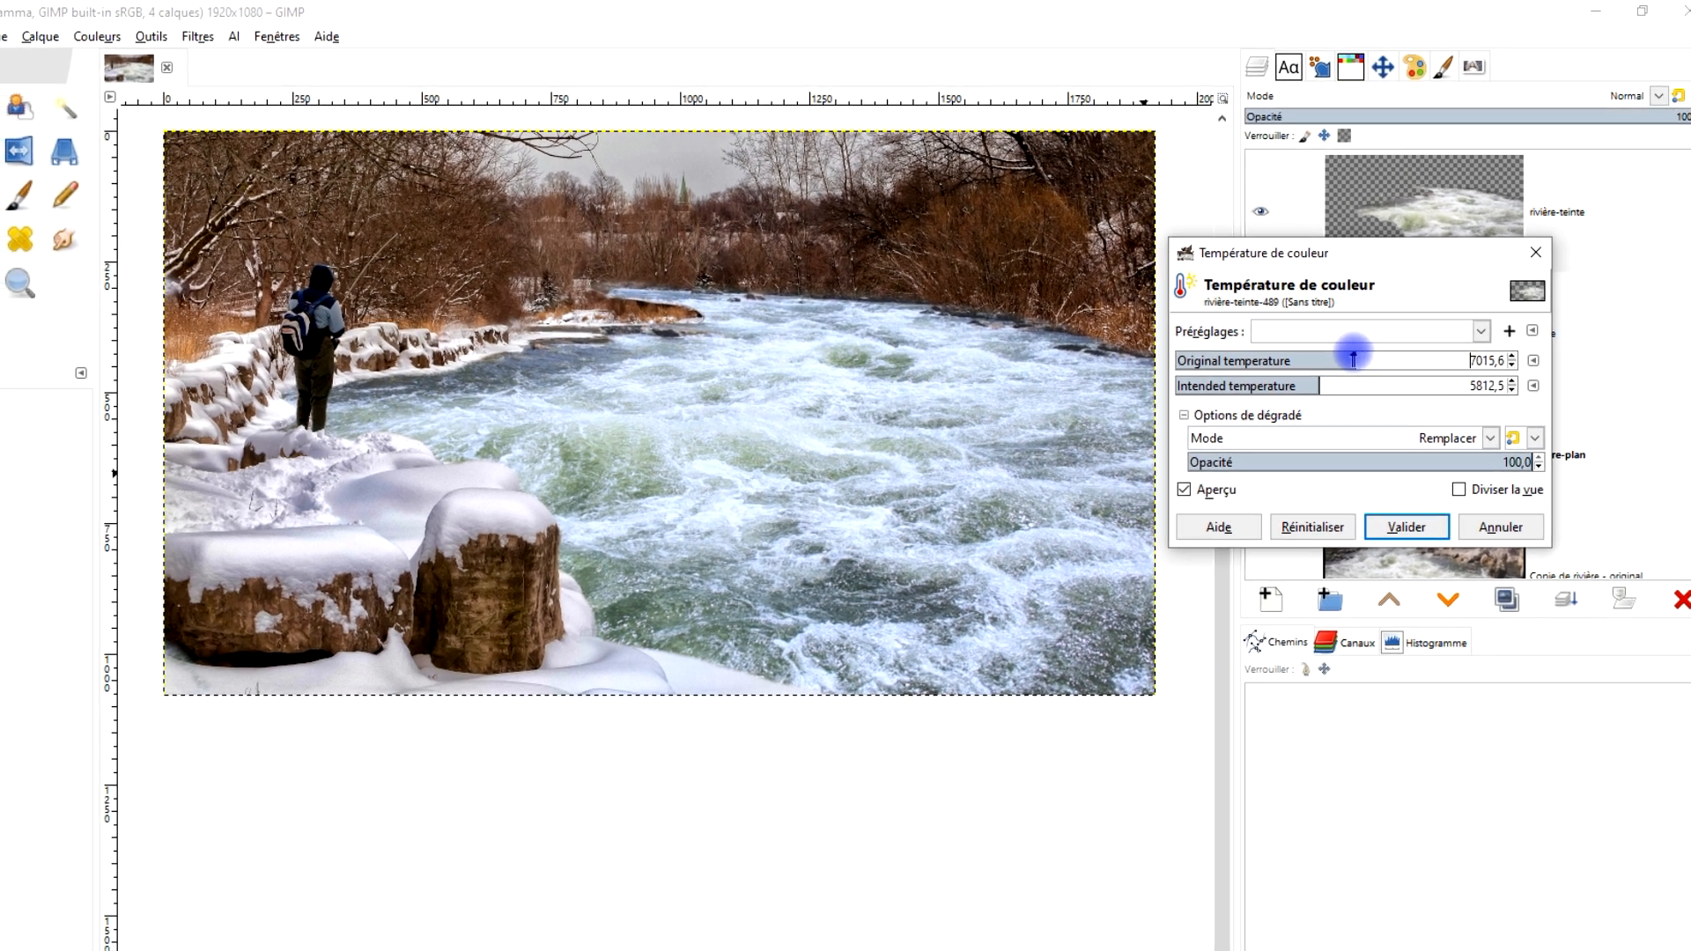
pyautogui.click(1212, 490)
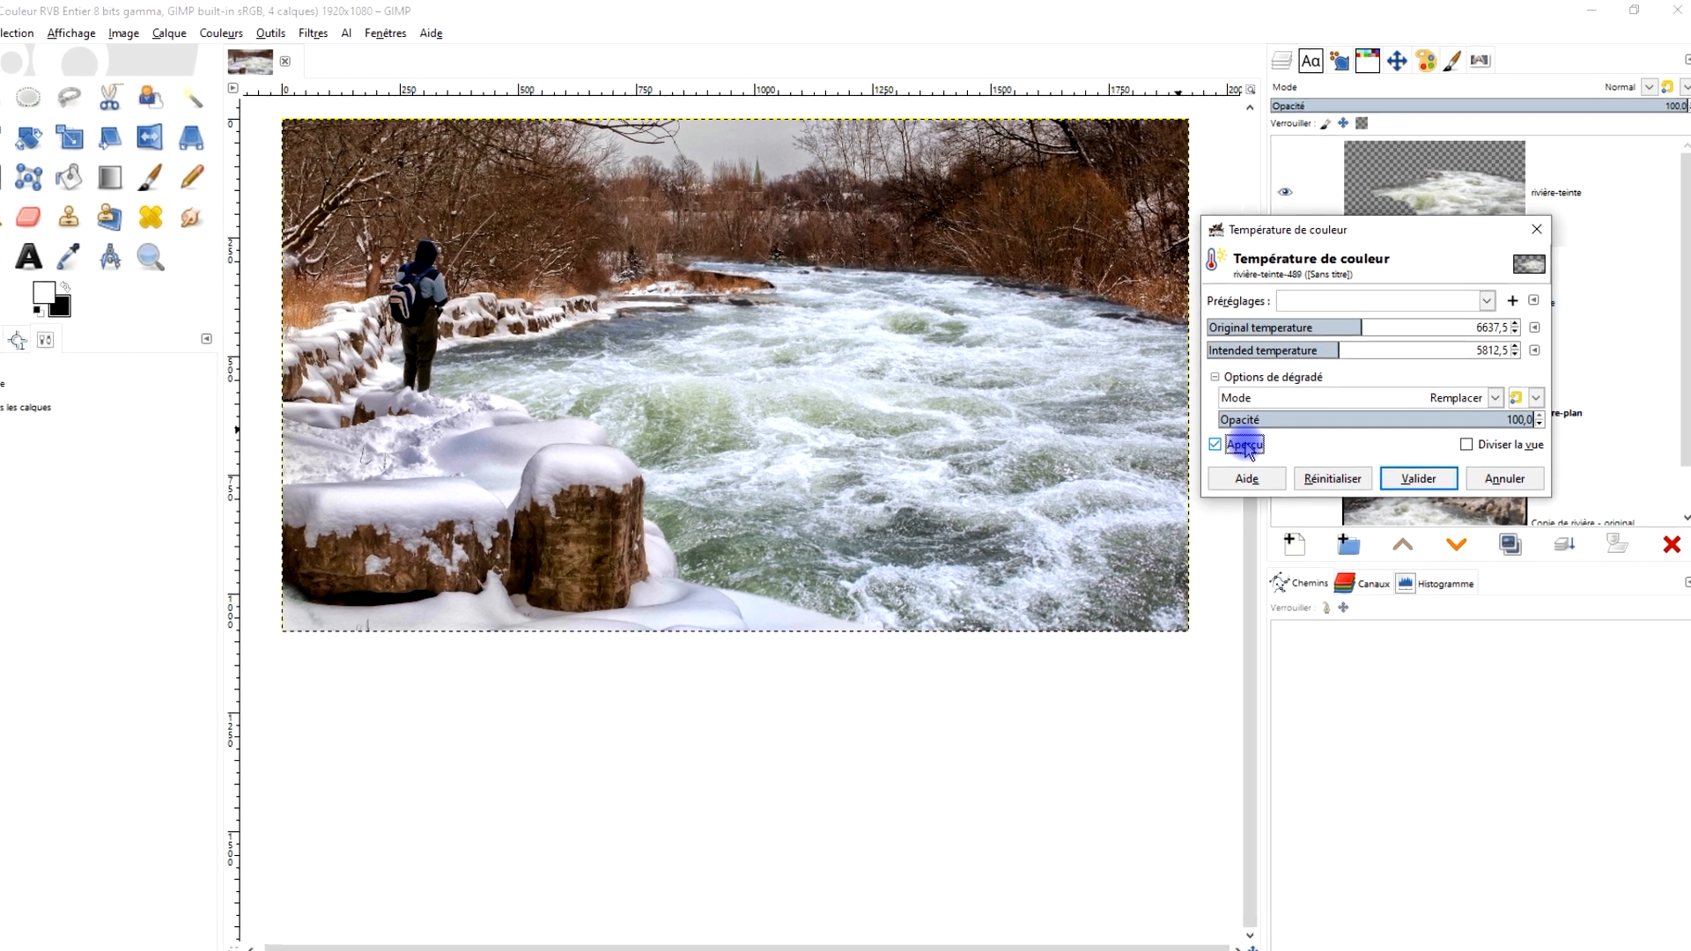
pyautogui.click(1424, 457)
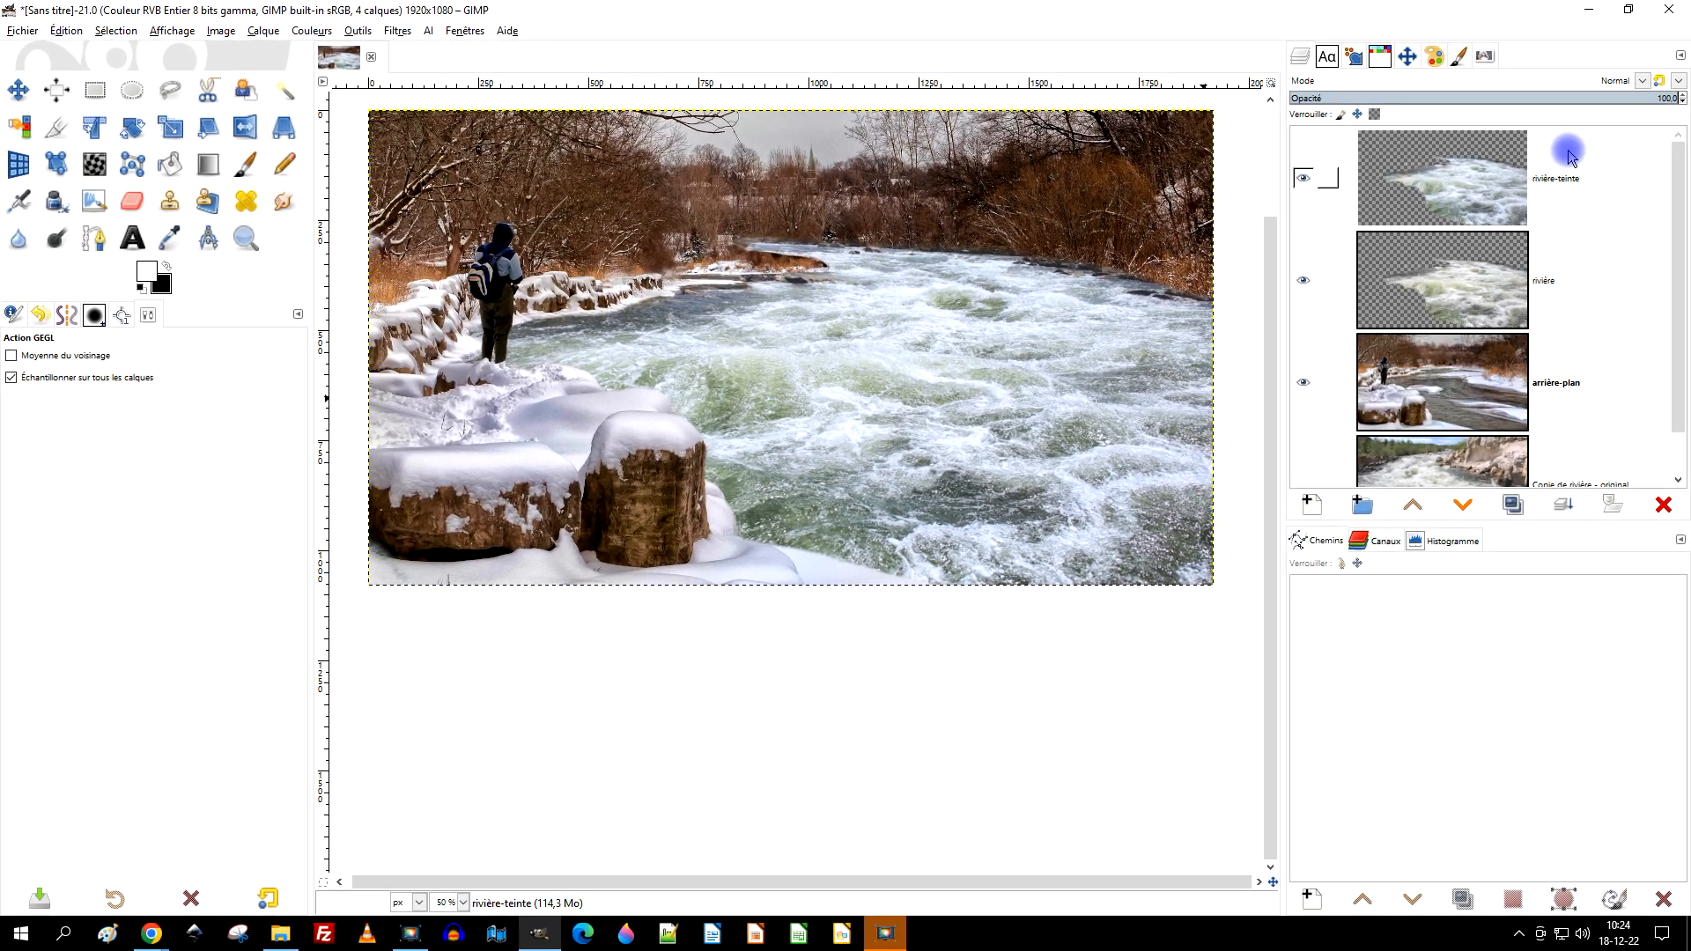
pyautogui.click(1304, 181)
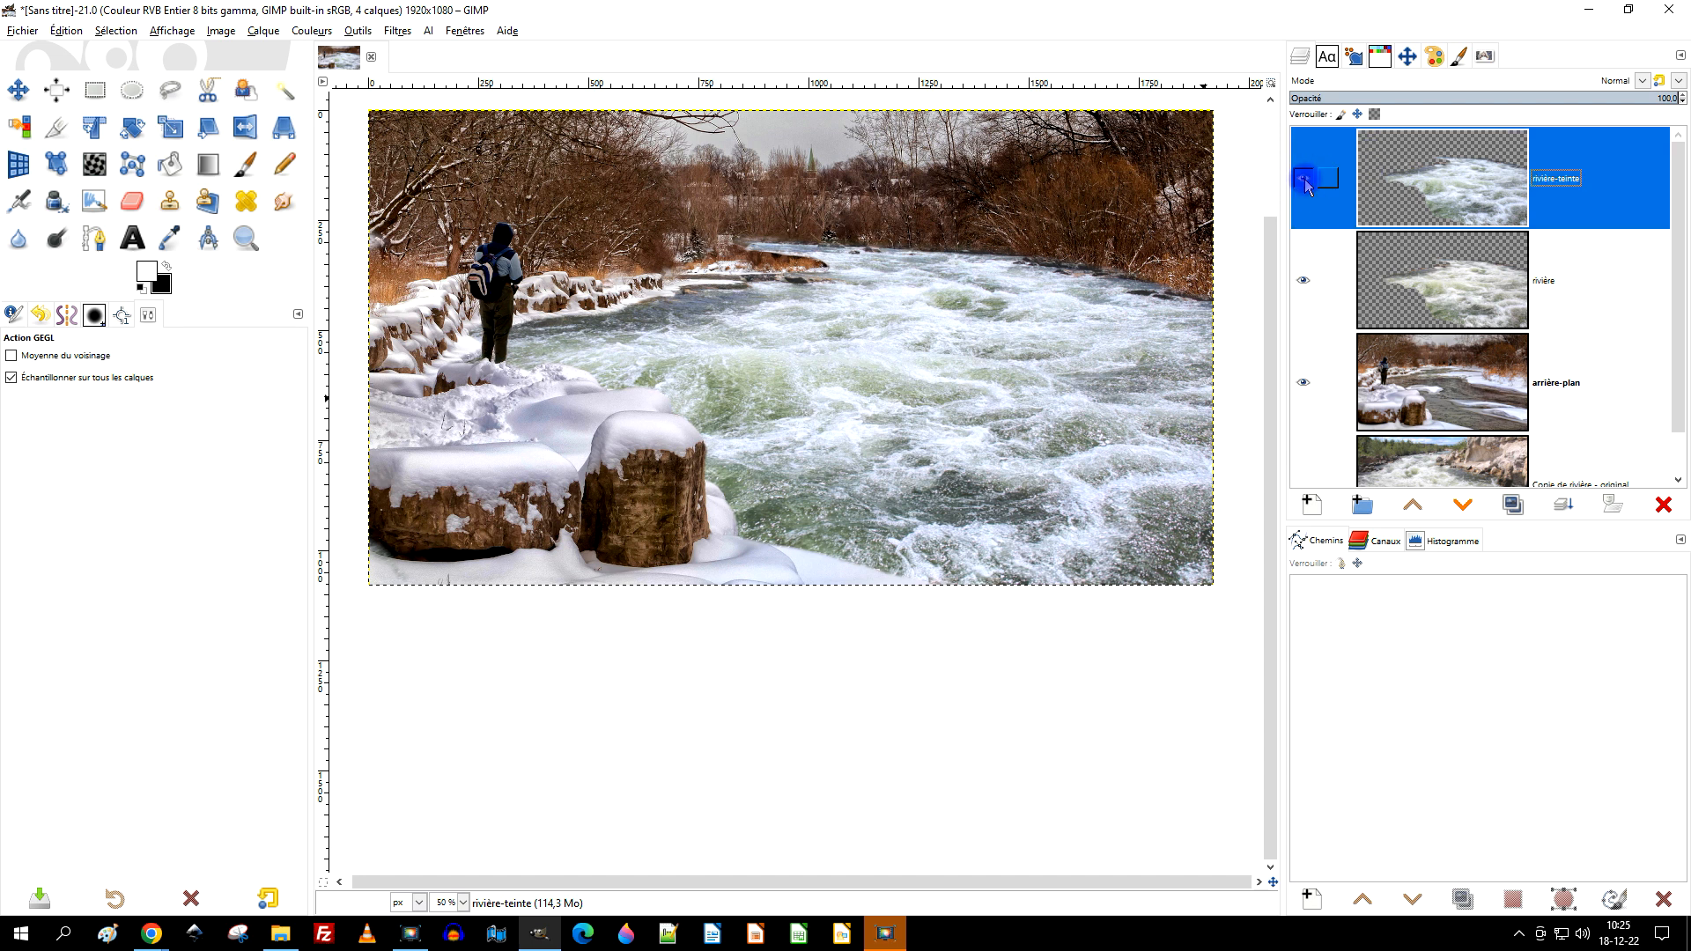
# Erase the stray haze around the snowy fir on the far bank from rivière and rivière-teinte with the size 93 eraser
pyautogui.scroll(4, 698, 246)
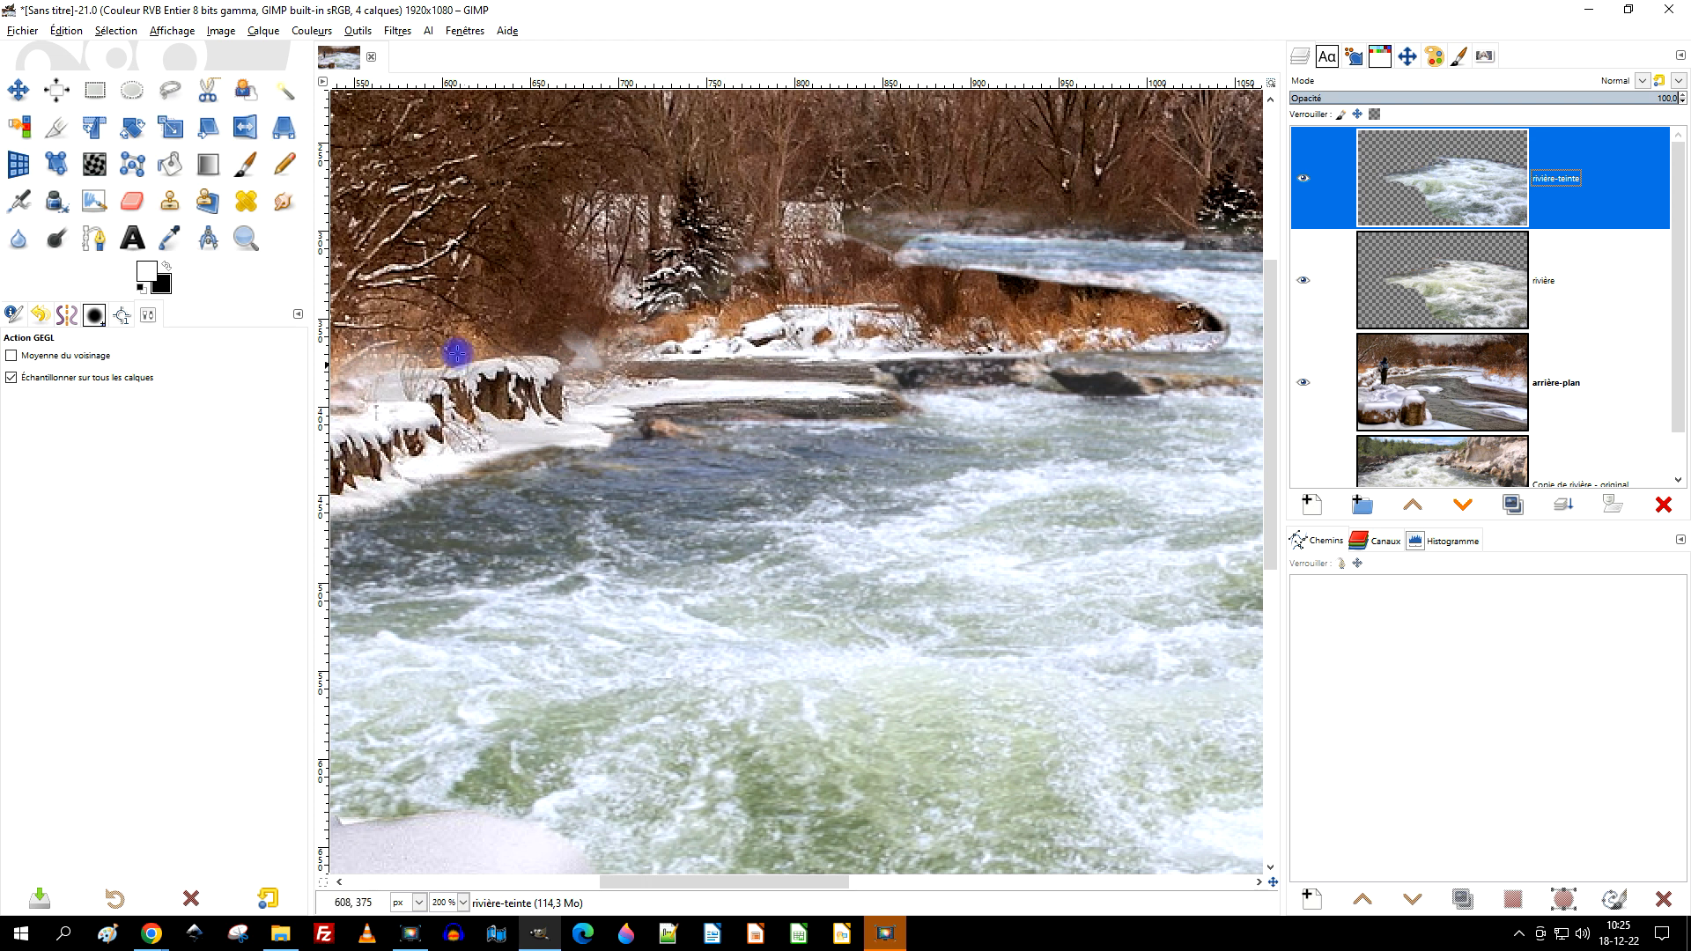
pyautogui.click(134, 204)
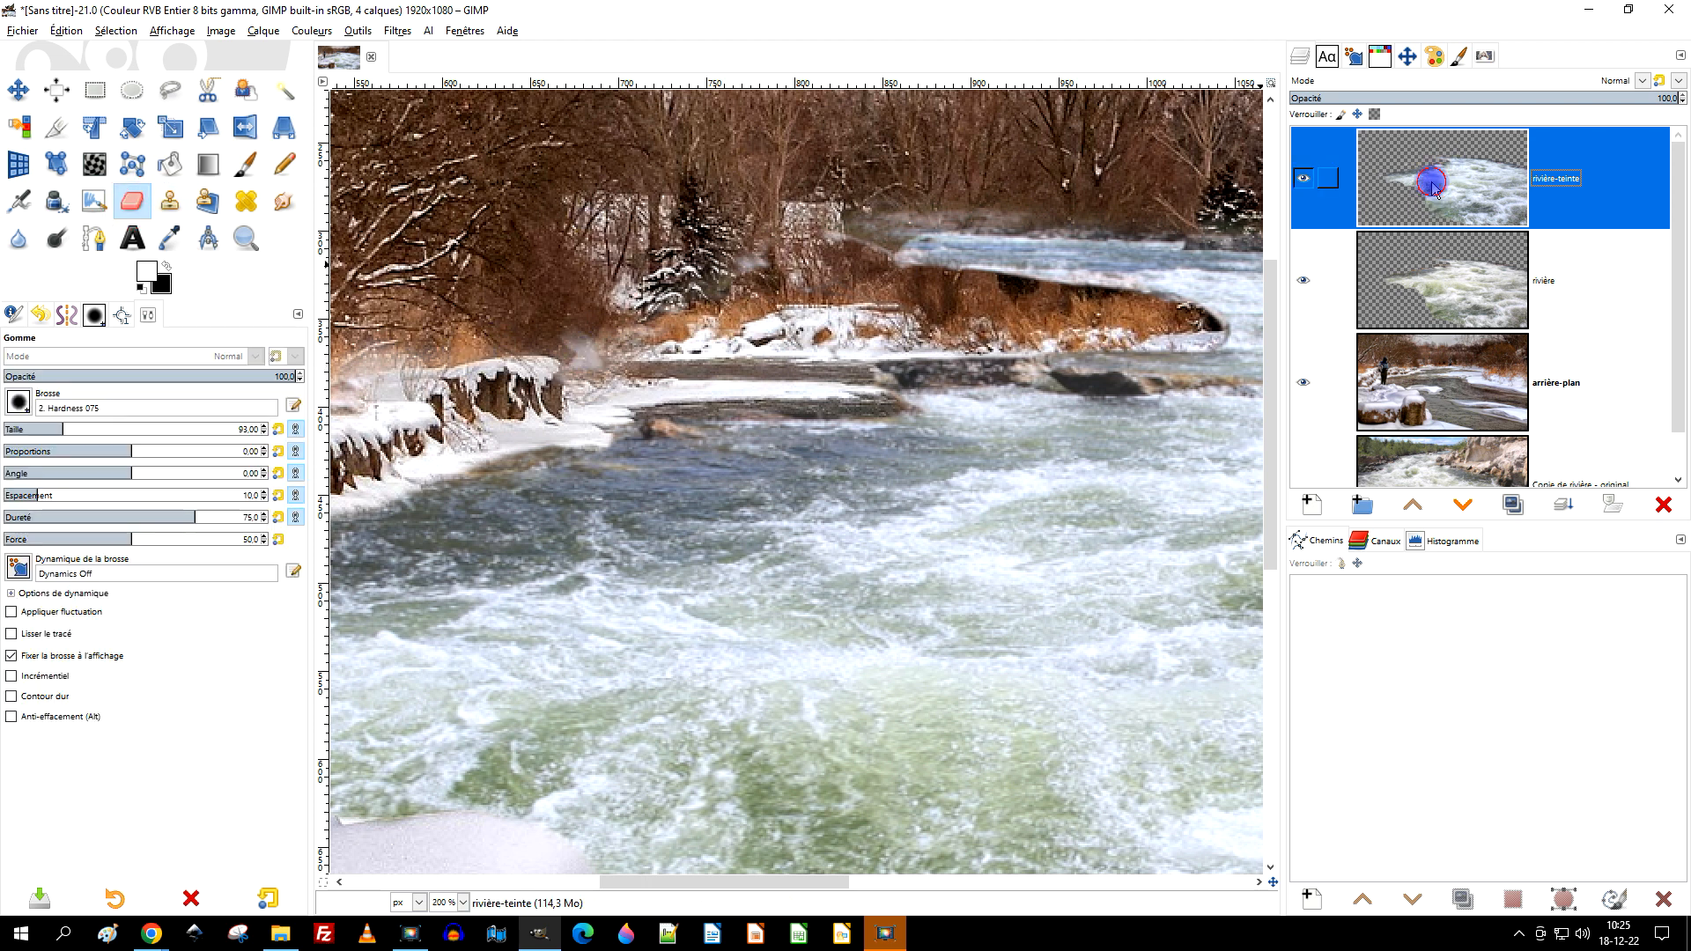
pyautogui.click(1437, 269)
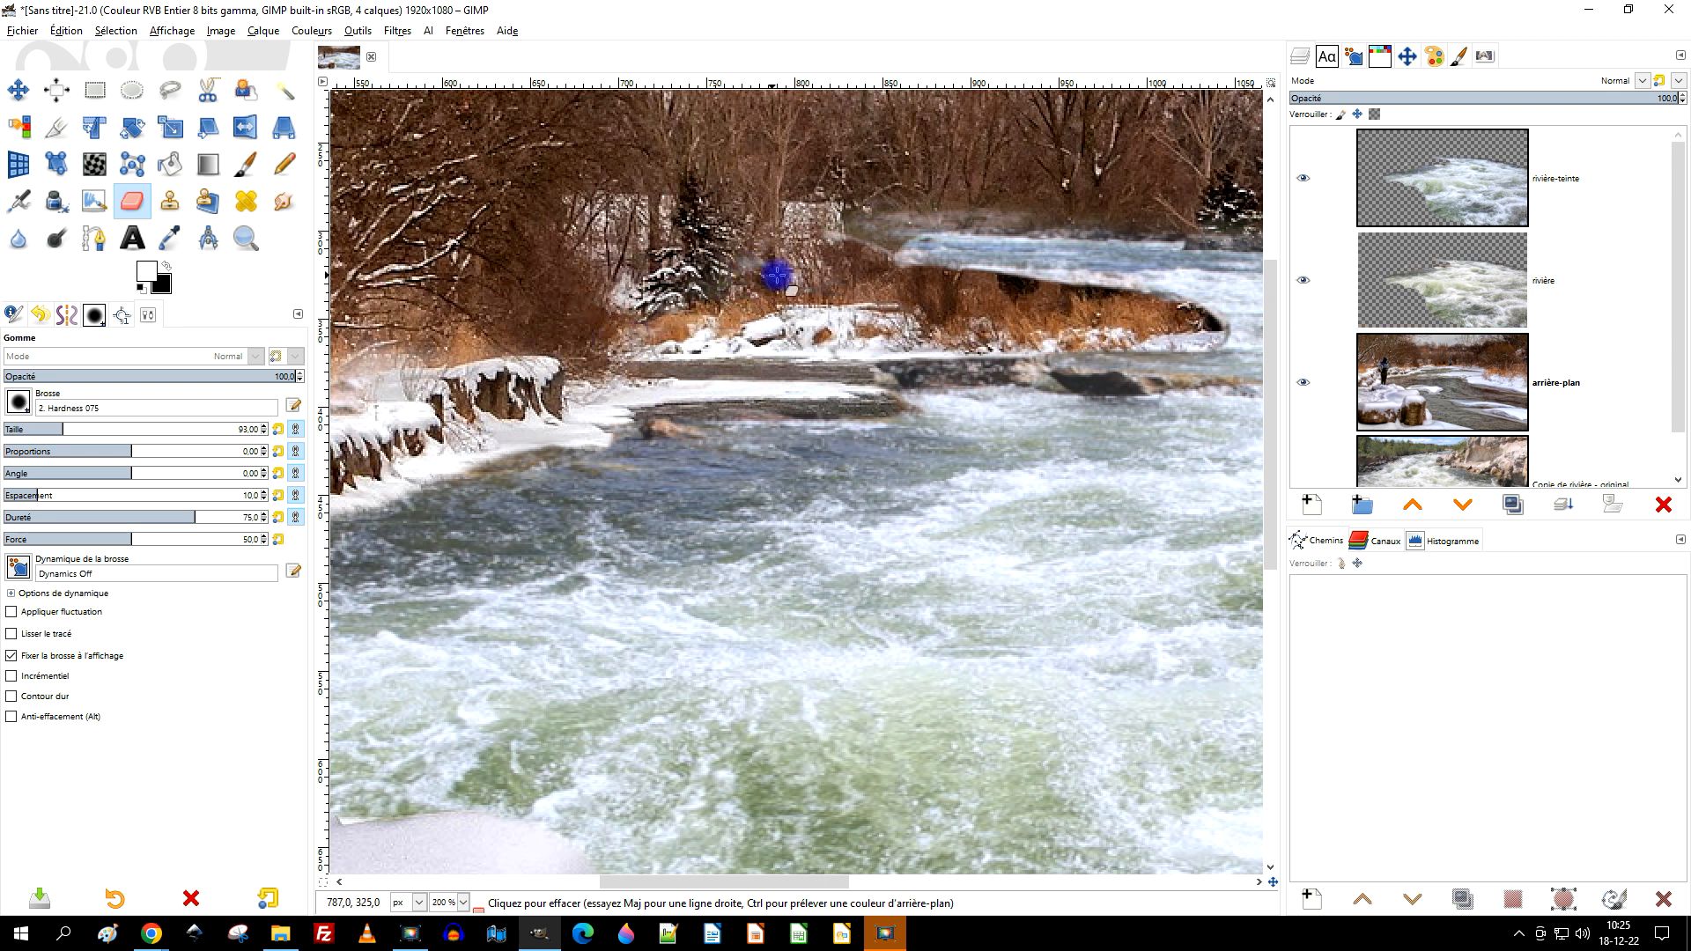
pyautogui.click(1435, 193)
pyautogui.moveTo(751, 276); pyautogui.dragTo(759, 263)
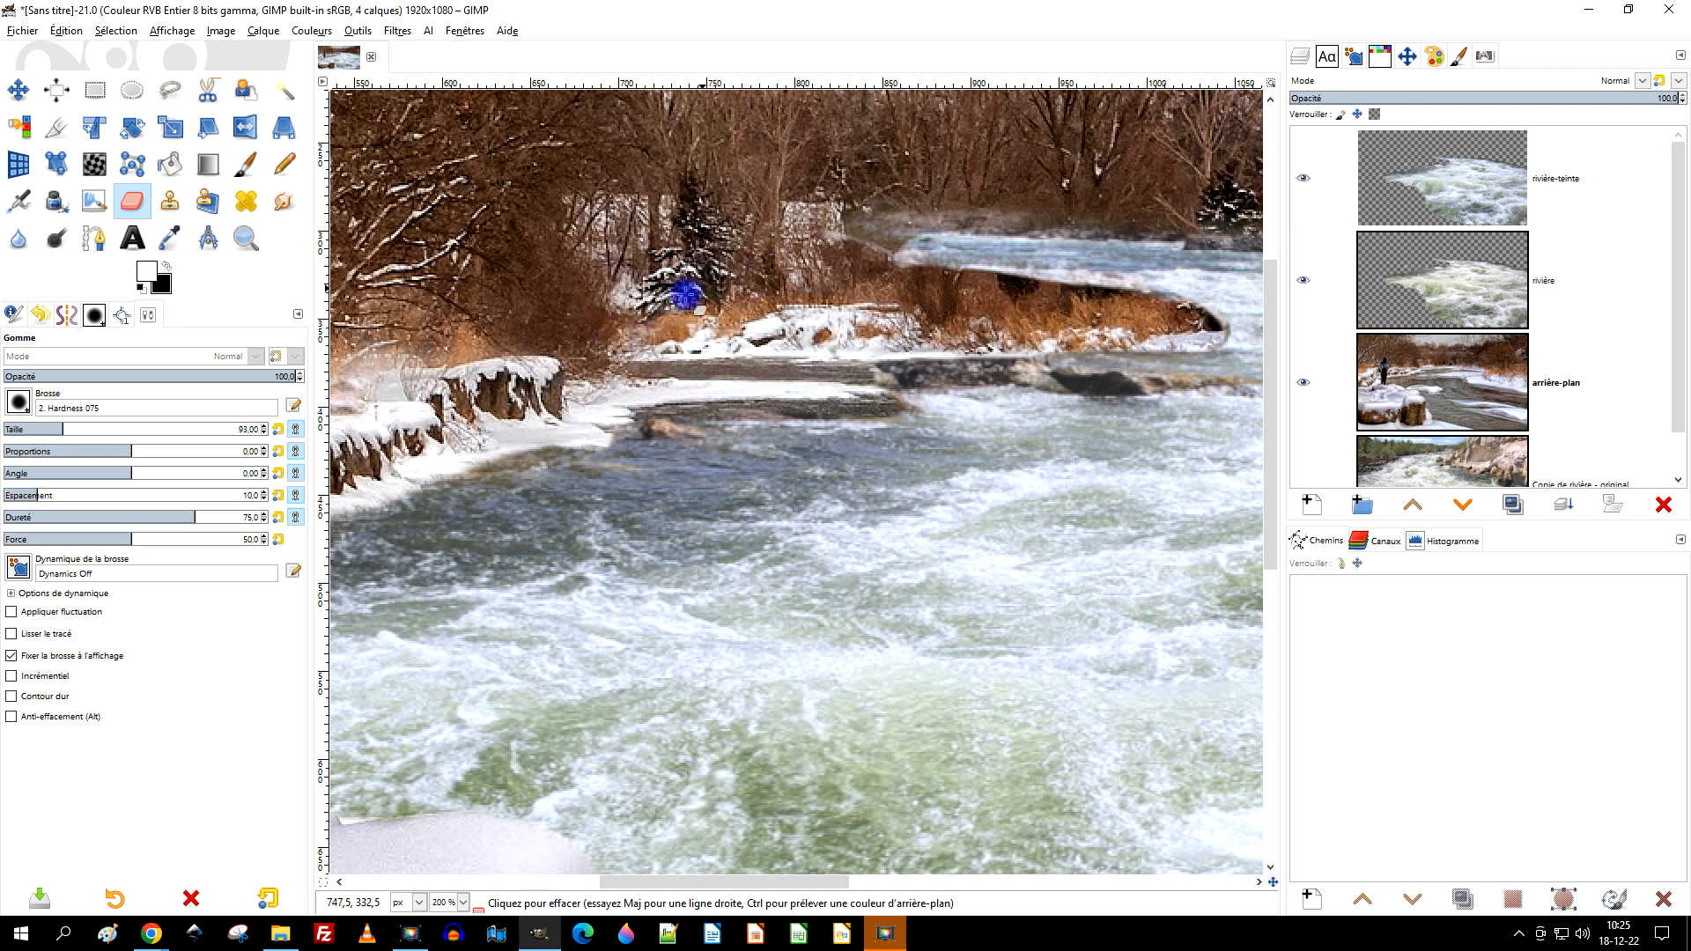
# Erase the stray river remnant among the branches at the photo's left edge on the rivière layer
pyautogui.moveTo(483, 344)
pyautogui.mouseDown()
pyautogui.moveTo(789, 362)
pyautogui.moveTo(833, 383)
pyautogui.mouseUp()
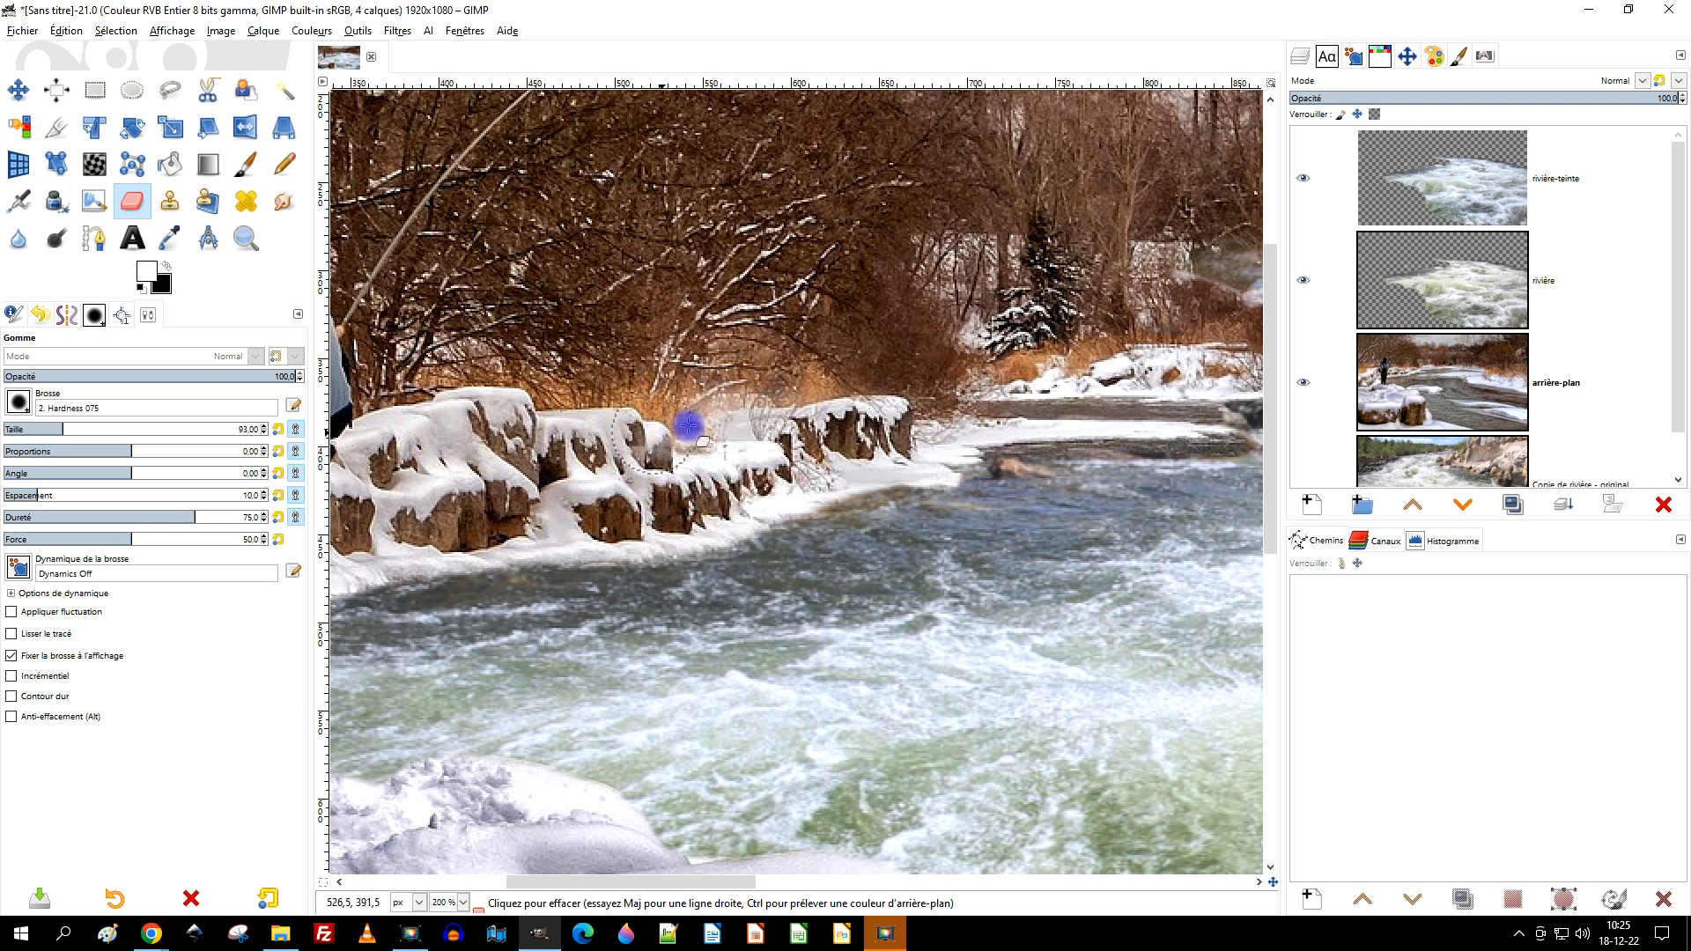
pyautogui.moveTo(713, 349); pyautogui.dragTo(981, 385)
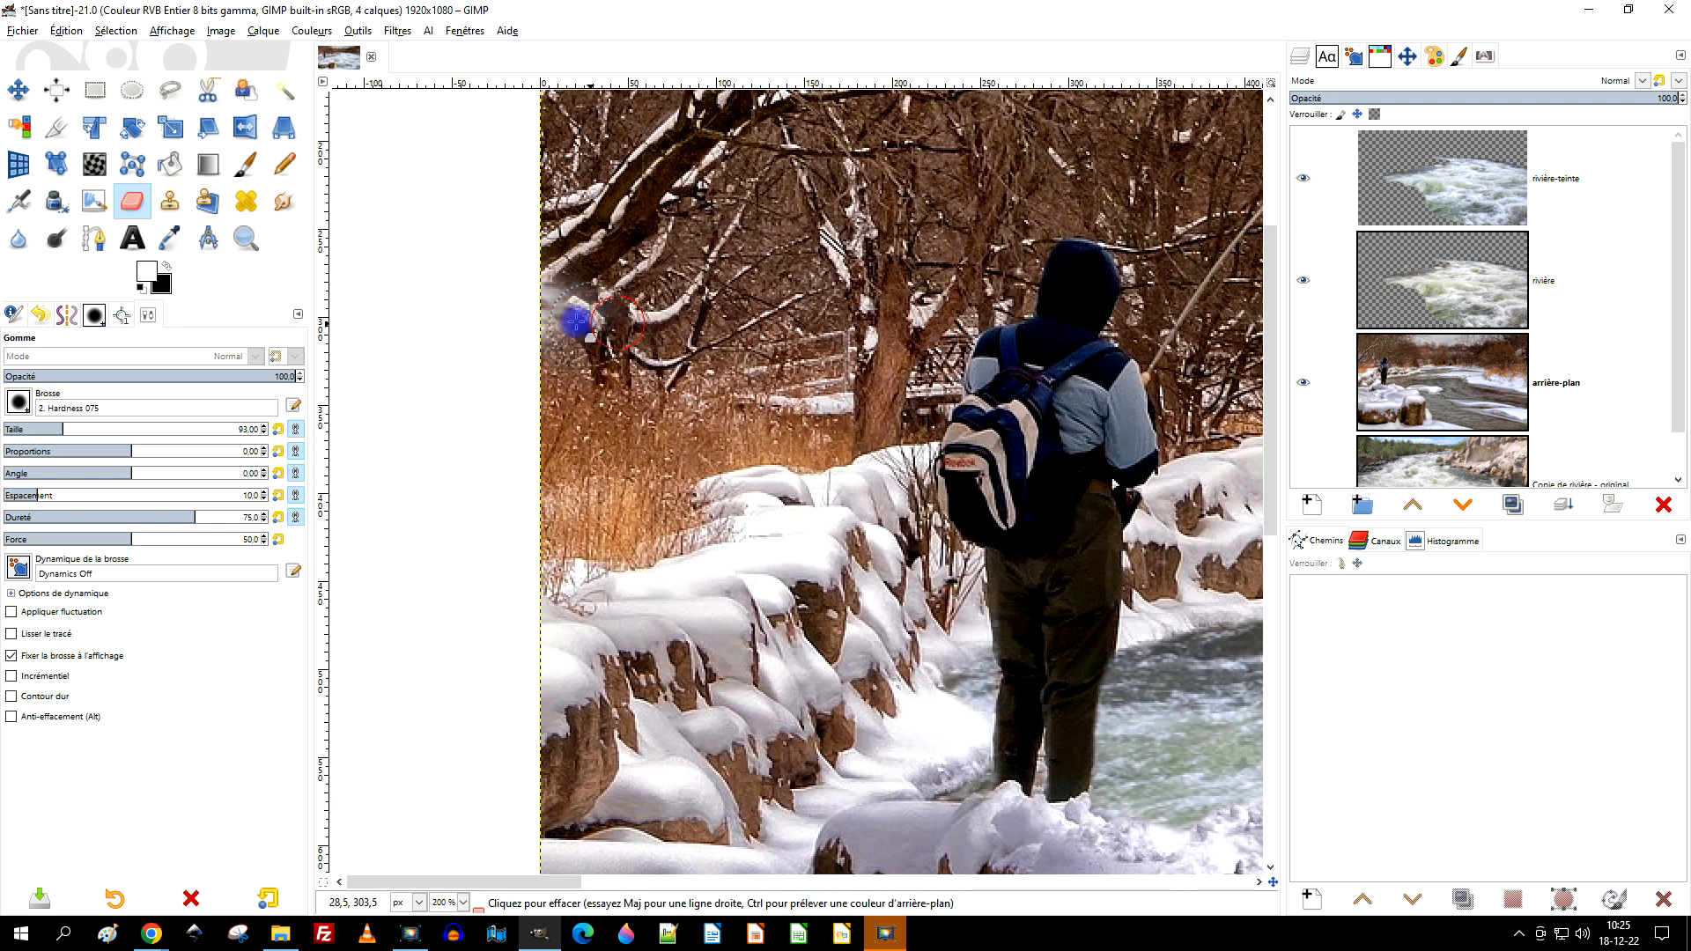
pyautogui.click(1434, 275)
pyautogui.moveTo(582, 322)
pyautogui.mouseDown()
pyautogui.moveTo(526, 324)
pyautogui.moveTo(579, 293)
pyautogui.mouseUp()
# Erase the hazy fringe above the river's far tip along the tree line on both rivière-teinte and rivière
pyautogui.scroll(-2, 819, 317)
pyautogui.moveTo(1010, 368); pyautogui.dragTo(539, 386)
pyautogui.scroll(2, 538, 387)
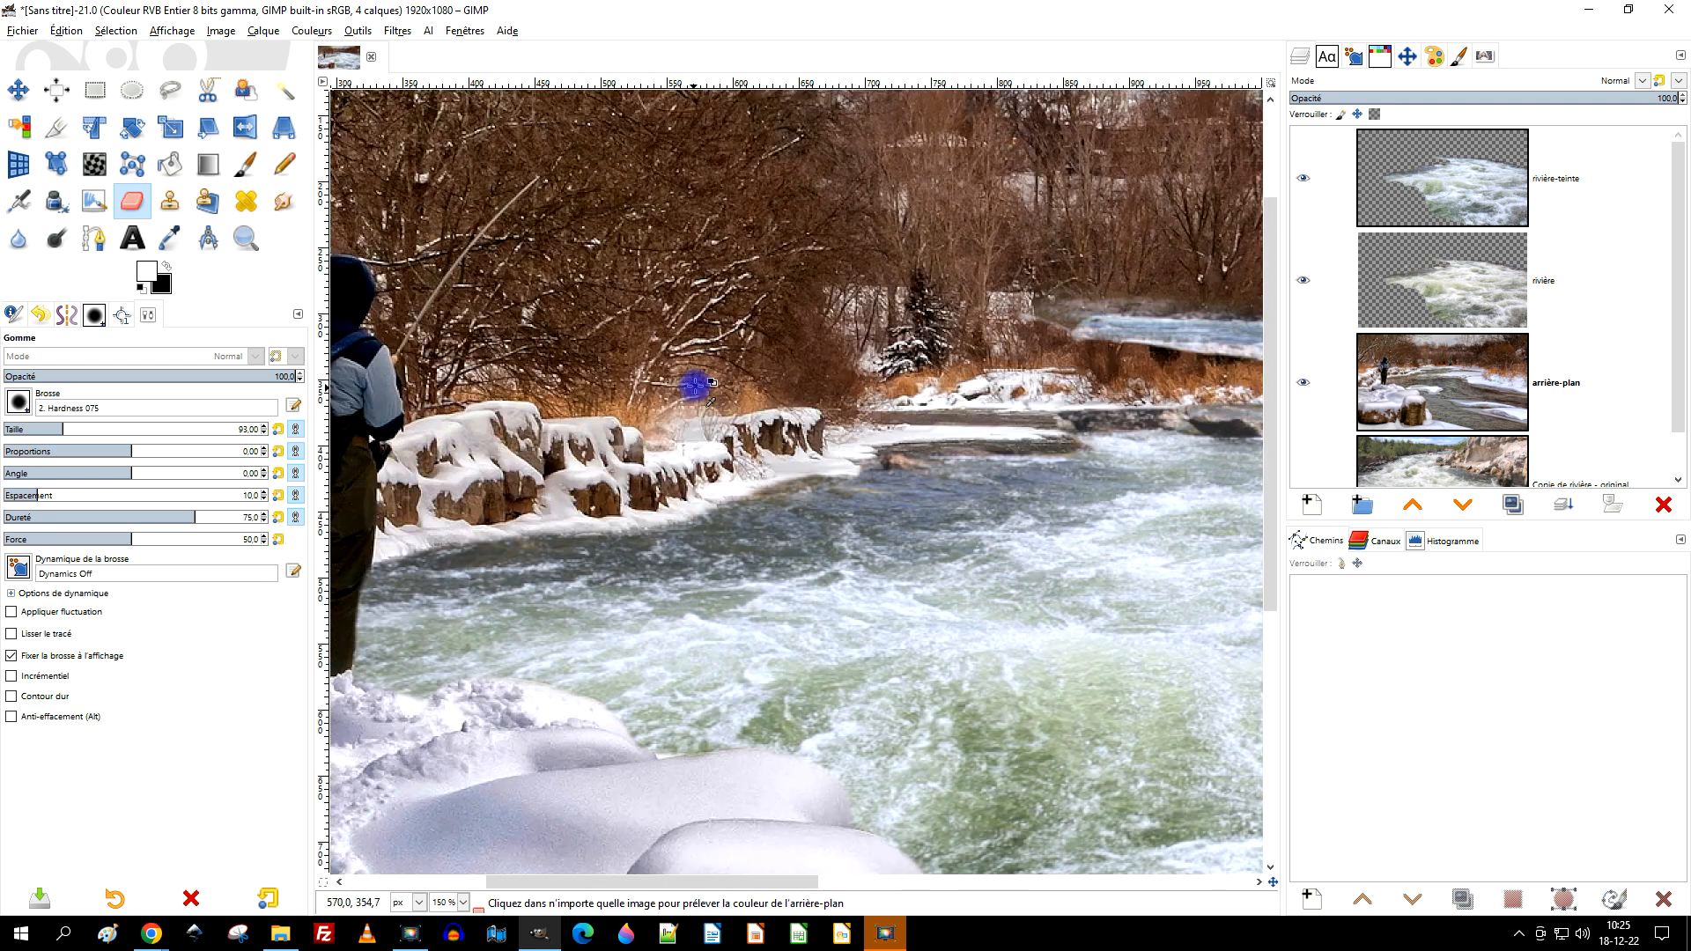
pyautogui.hscroll(3, 694, 378)
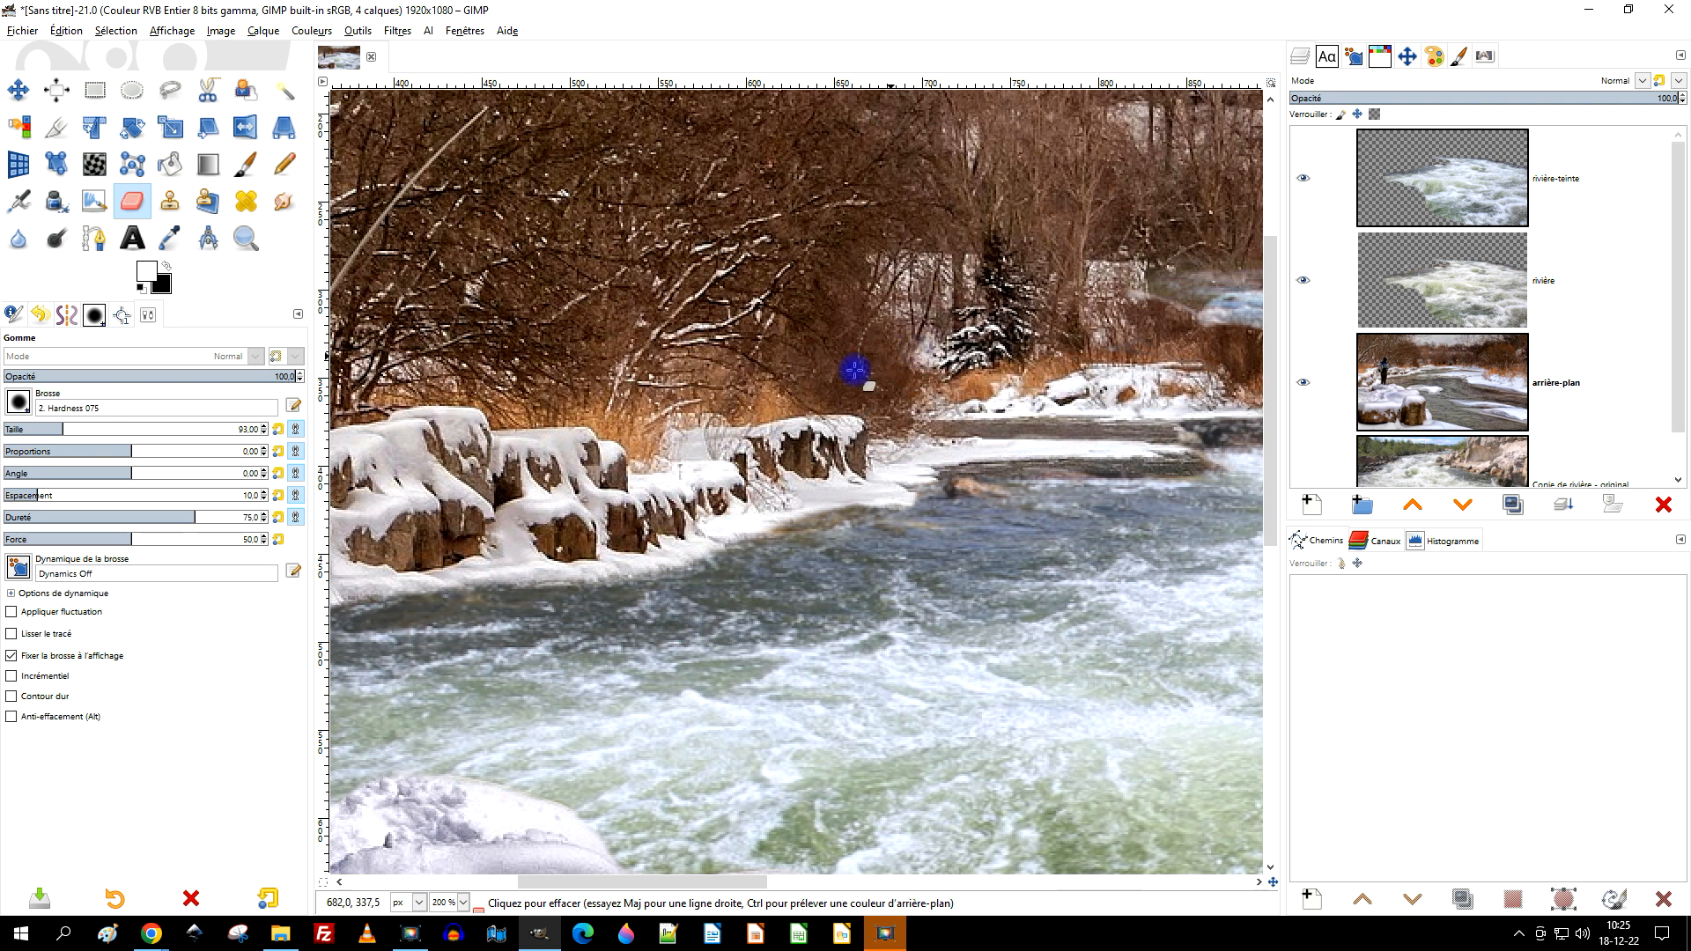
pyautogui.scroll(1, 1114, 285)
pyautogui.moveTo(1128, 289)
pyautogui.mouseDown()
pyautogui.moveTo(634, 467)
pyautogui.moveTo(621, 450)
pyautogui.mouseUp()
pyautogui.moveTo(676, 401); pyautogui.dragTo(958, 414)
pyautogui.scroll(3, 733, 401)
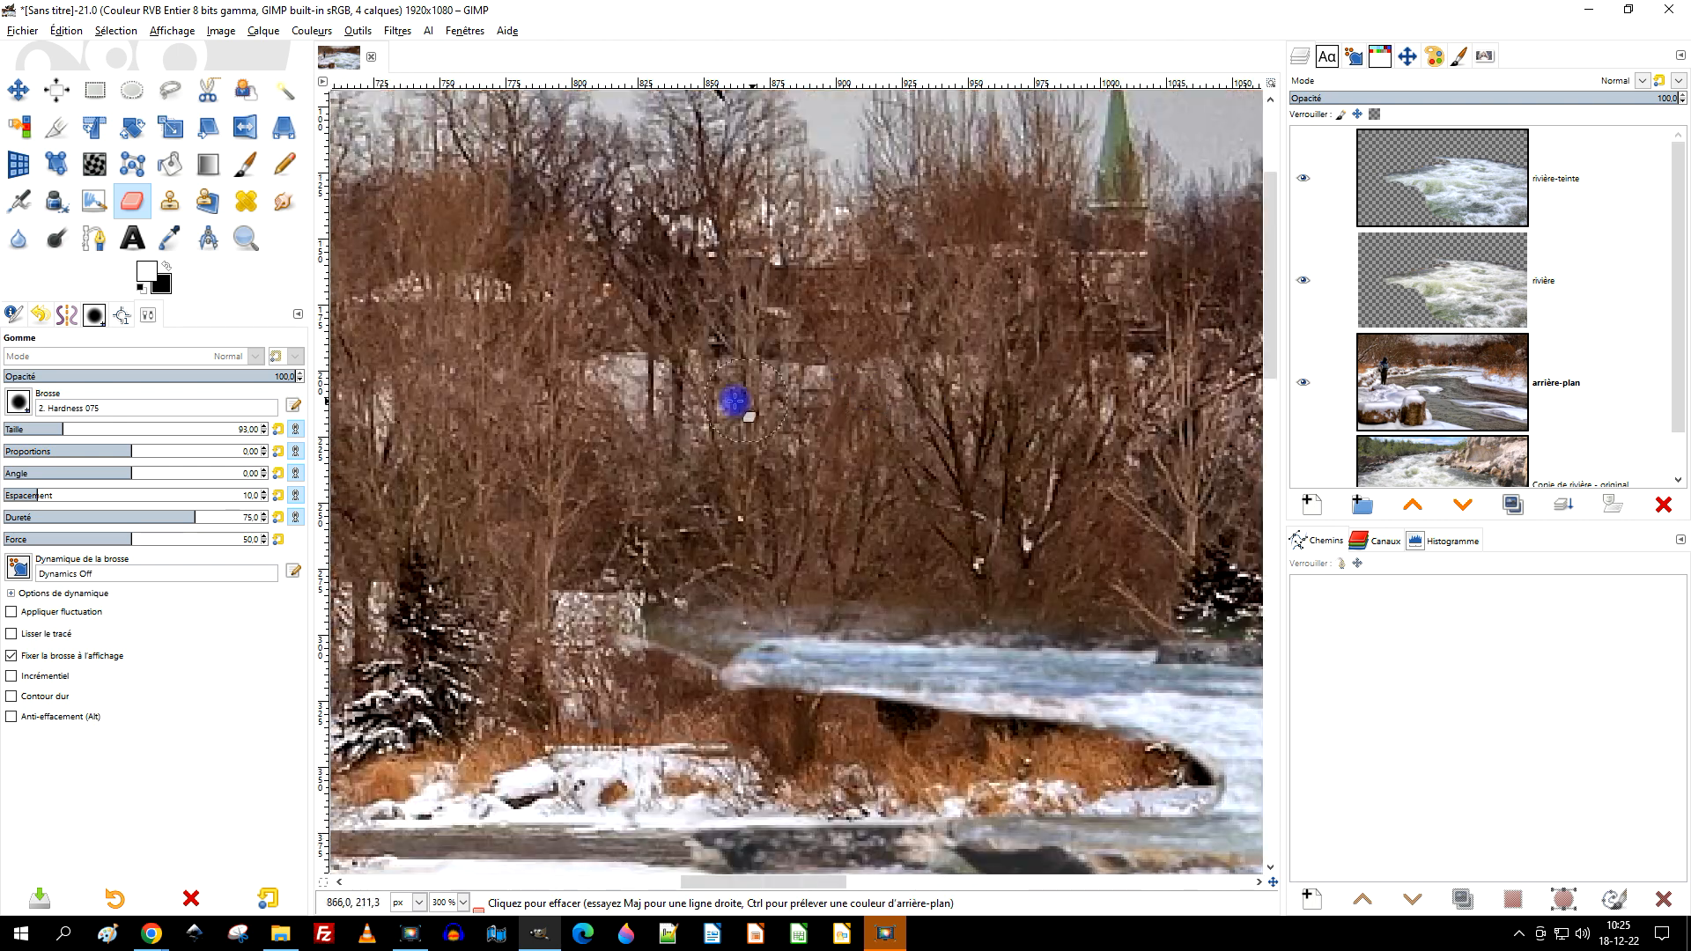
pyautogui.moveTo(740, 610); pyautogui.dragTo(816, 601)
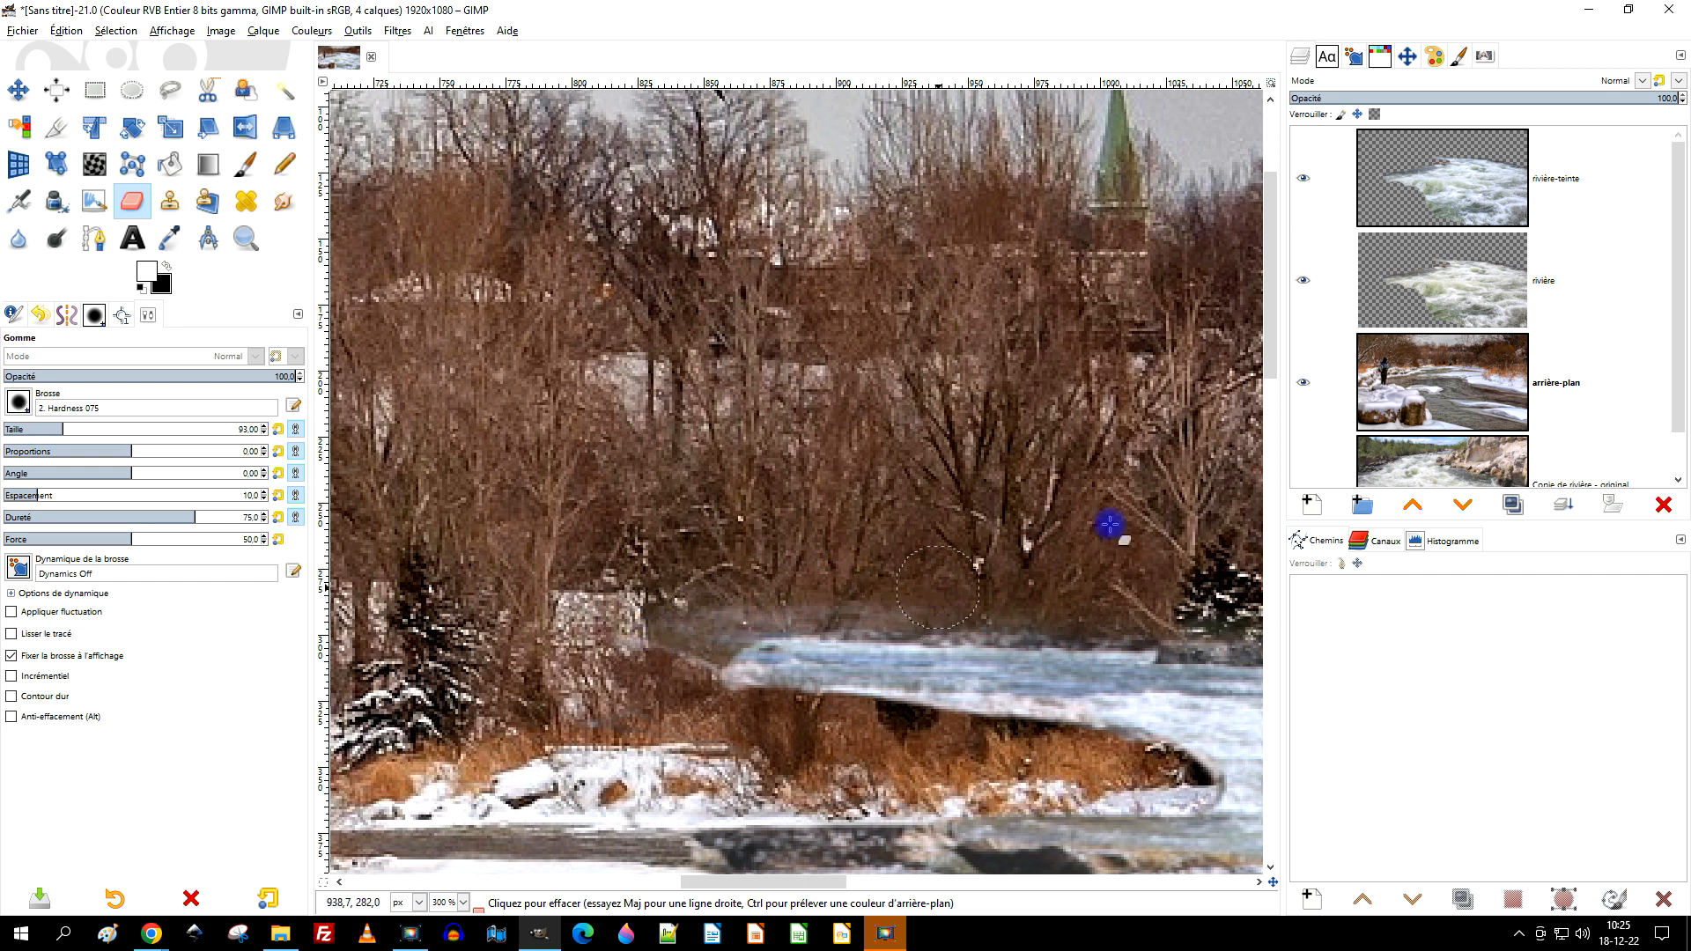
pyautogui.click(1444, 280)
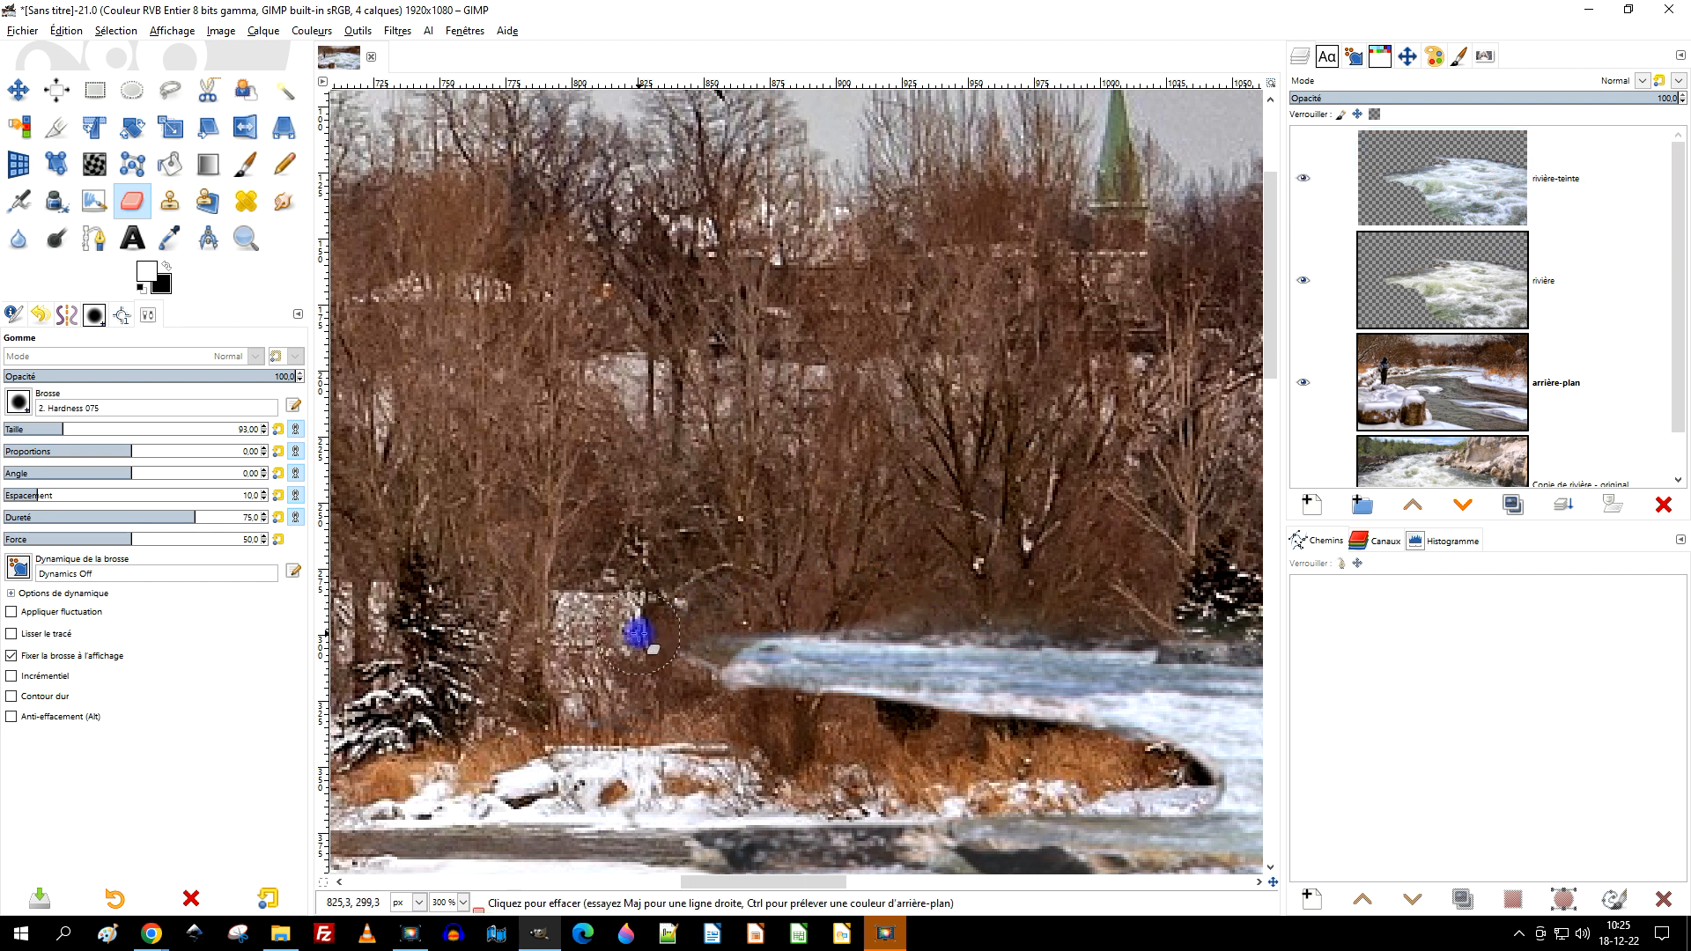
pyautogui.moveTo(776, 609); pyautogui.dragTo(936, 607)
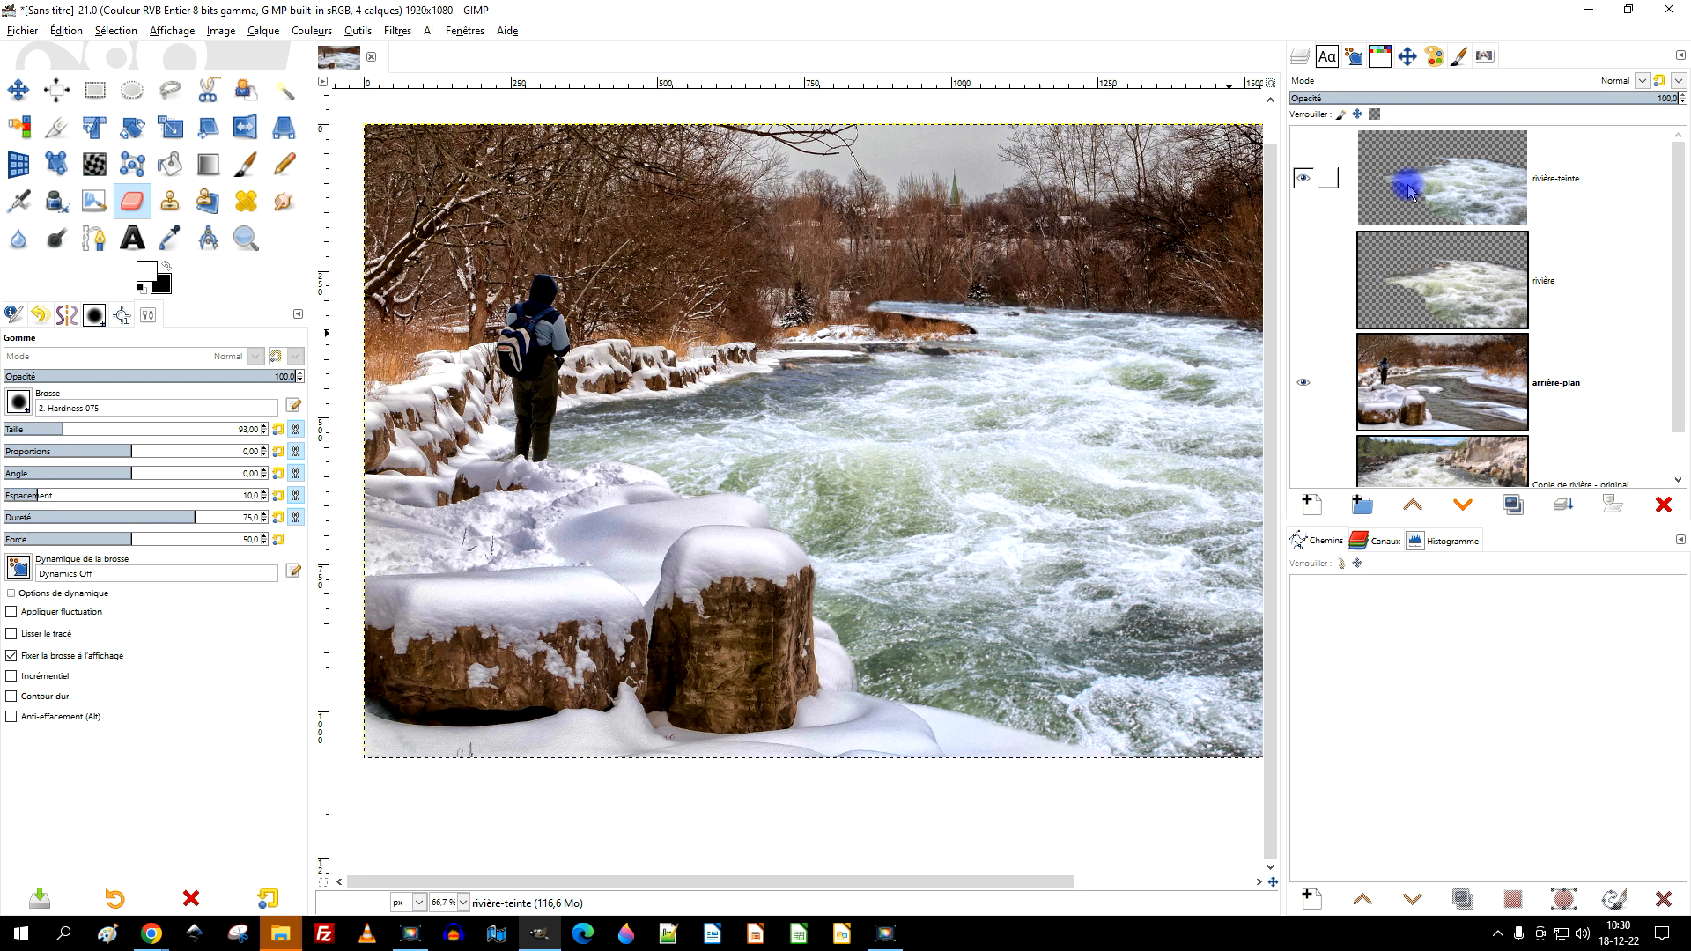
# Duplicate the rivière-teinte layer and move the copy left and slightly down to cover the water below the brown point of land
pyautogui.click(1410, 192)
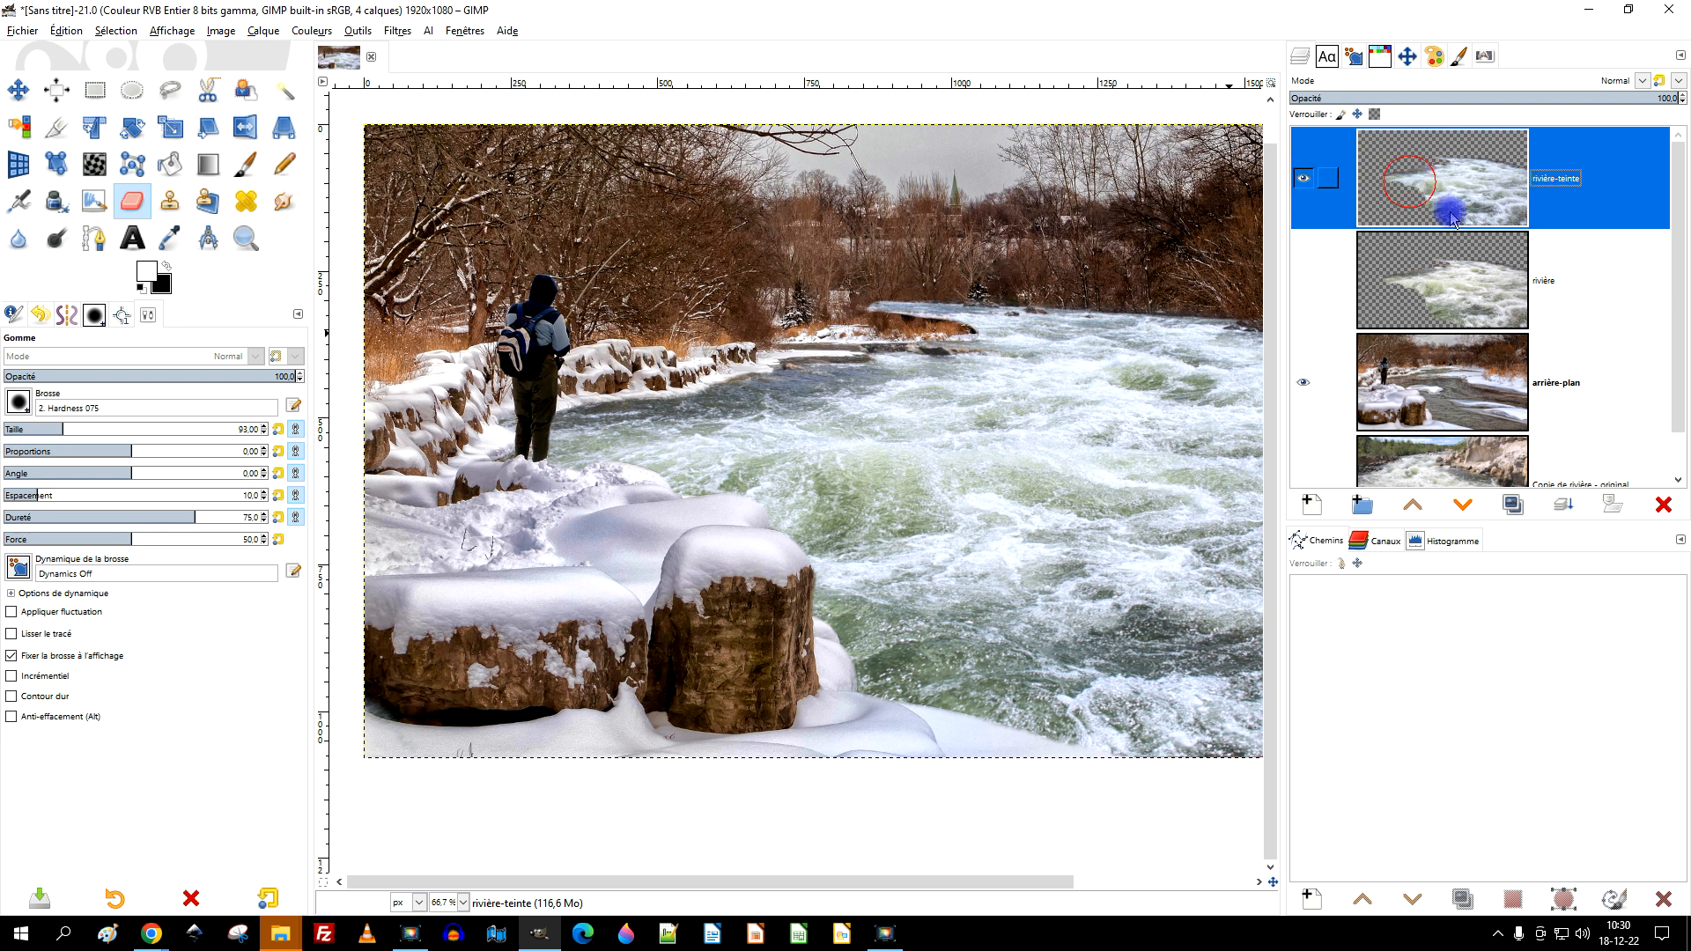
pyautogui.click(1513, 505)
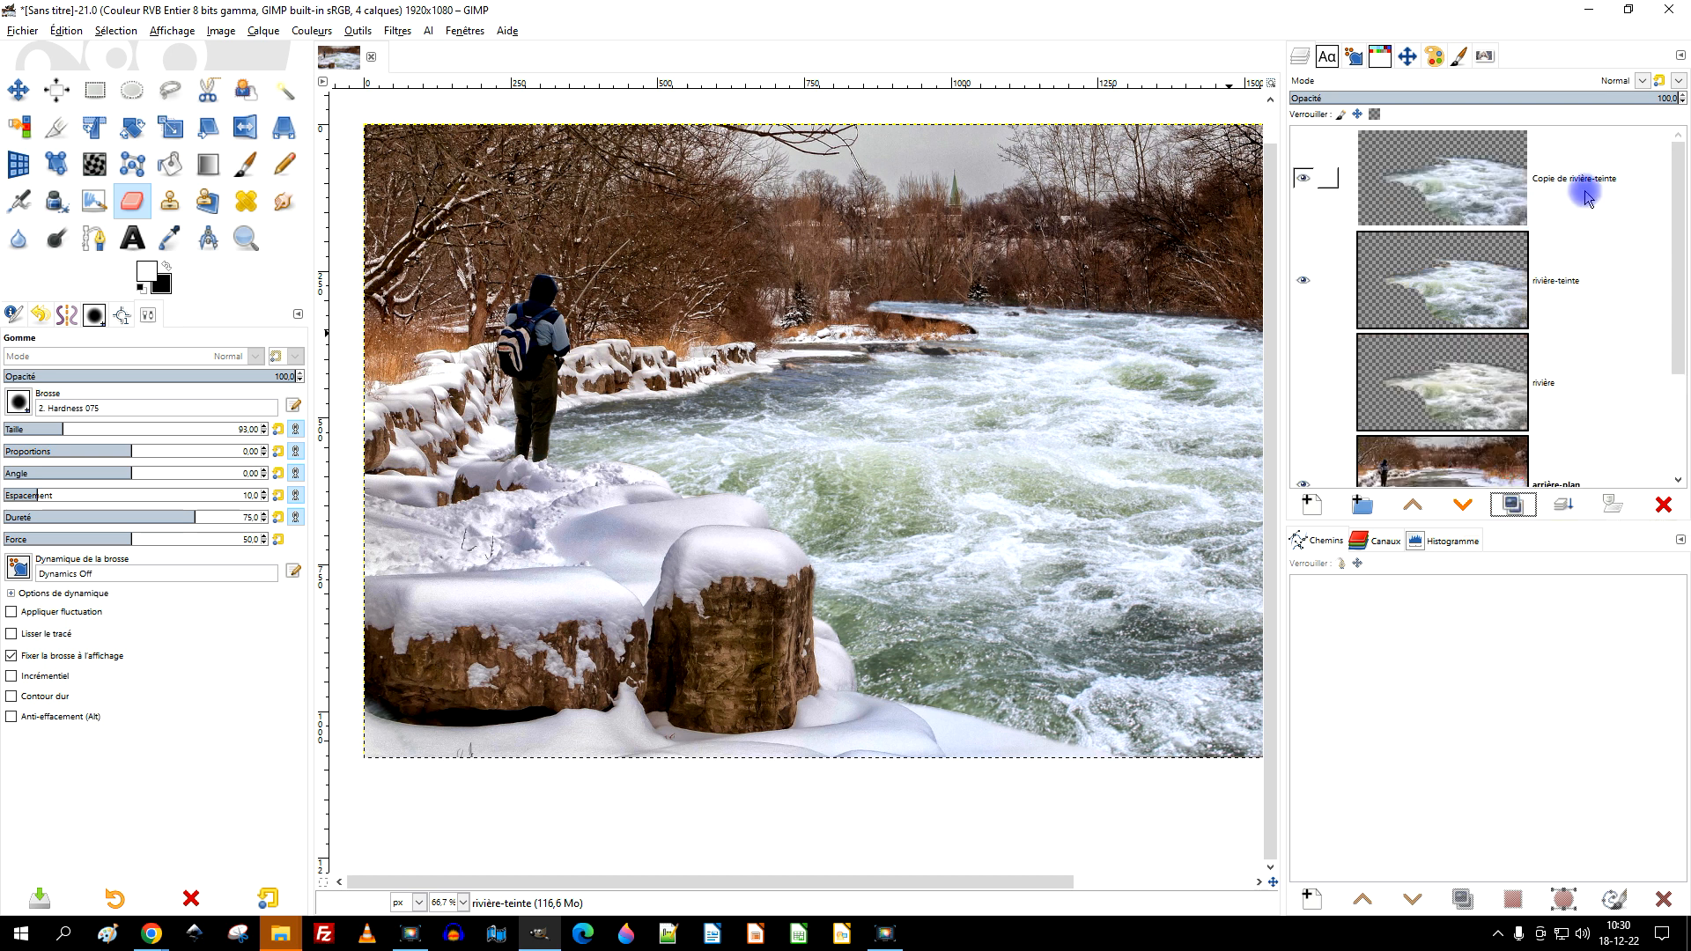
pyautogui.click(1454, 212)
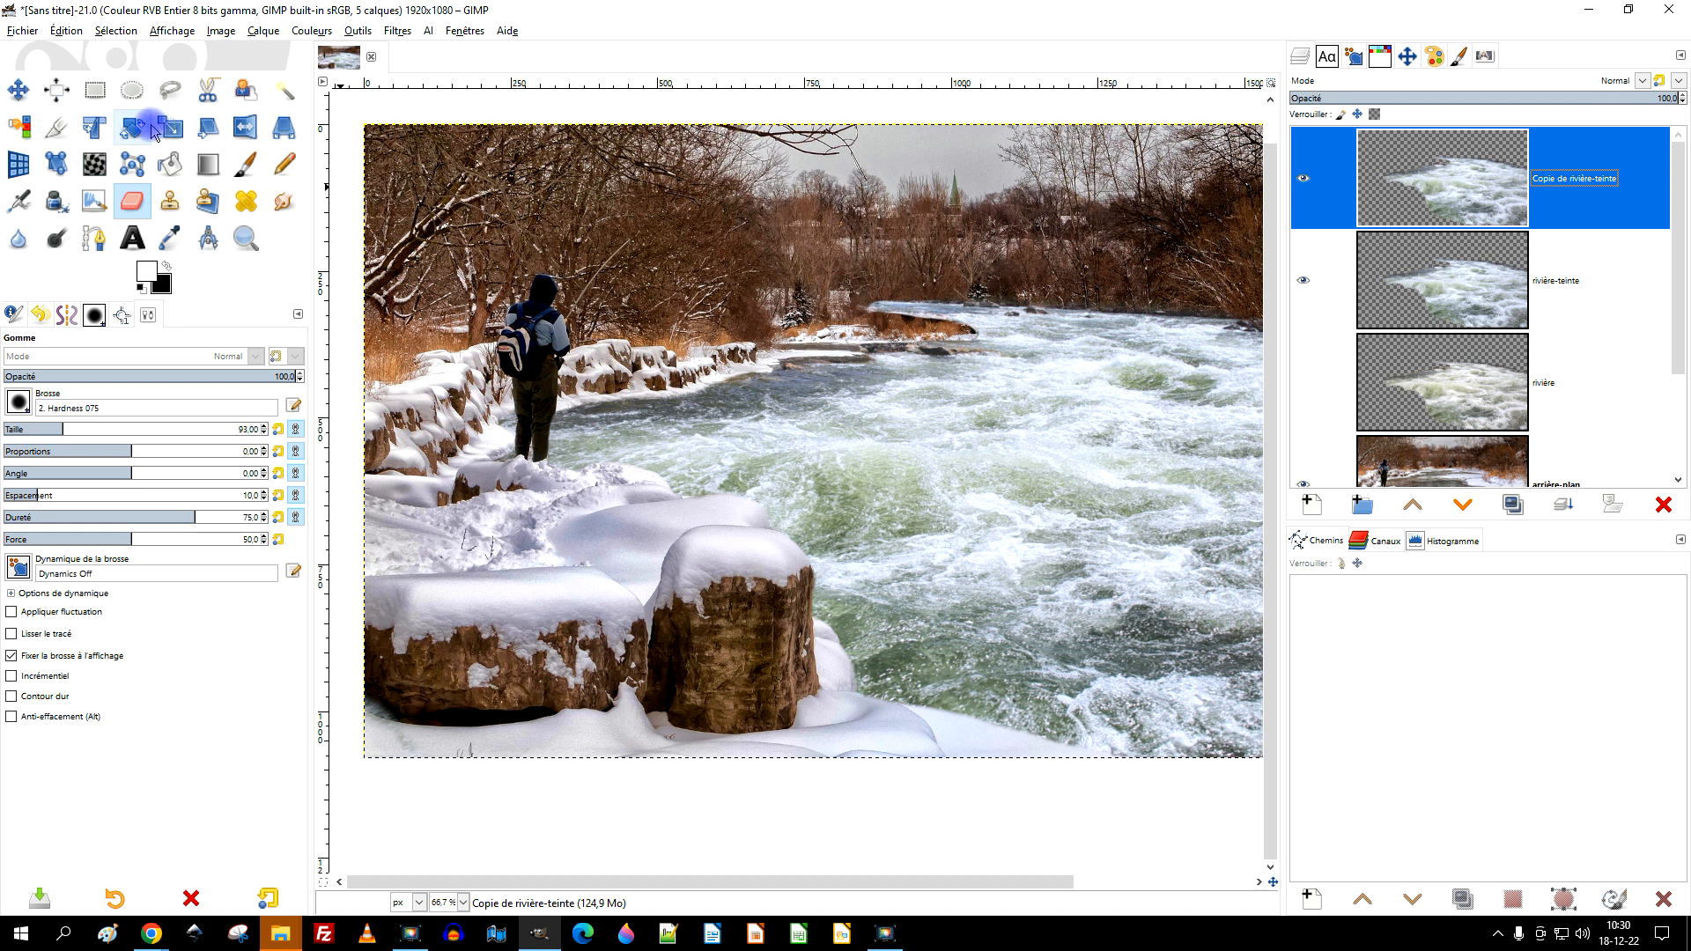
pyautogui.click(19, 90)
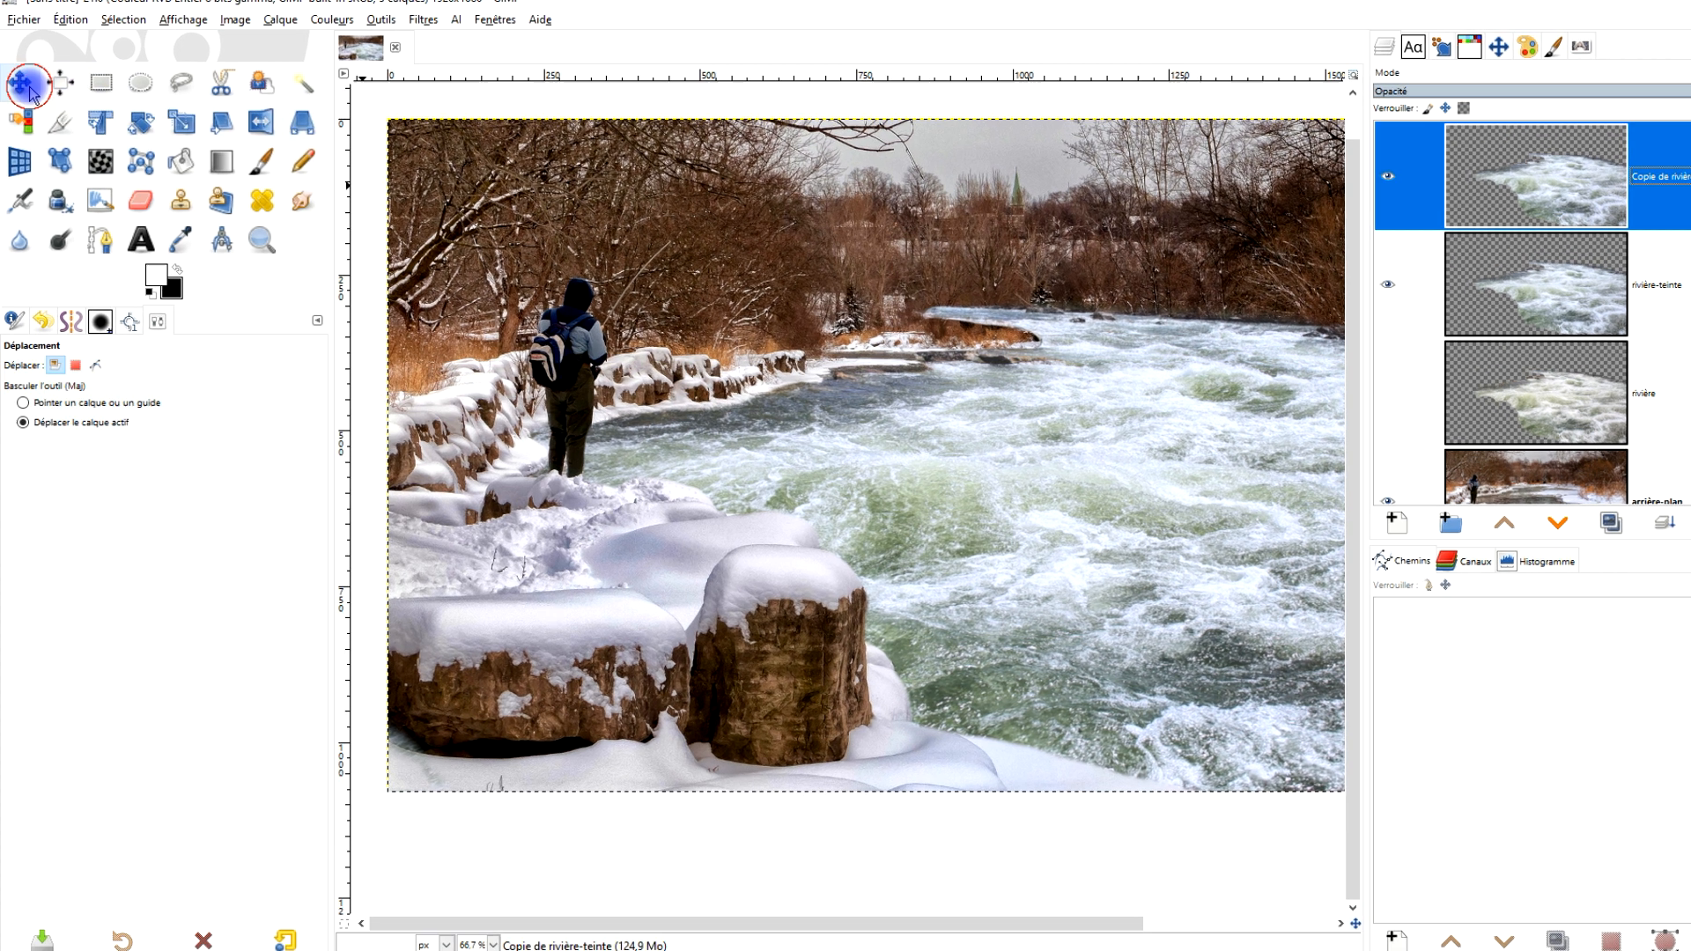
pyautogui.scroll(3, 964, 268)
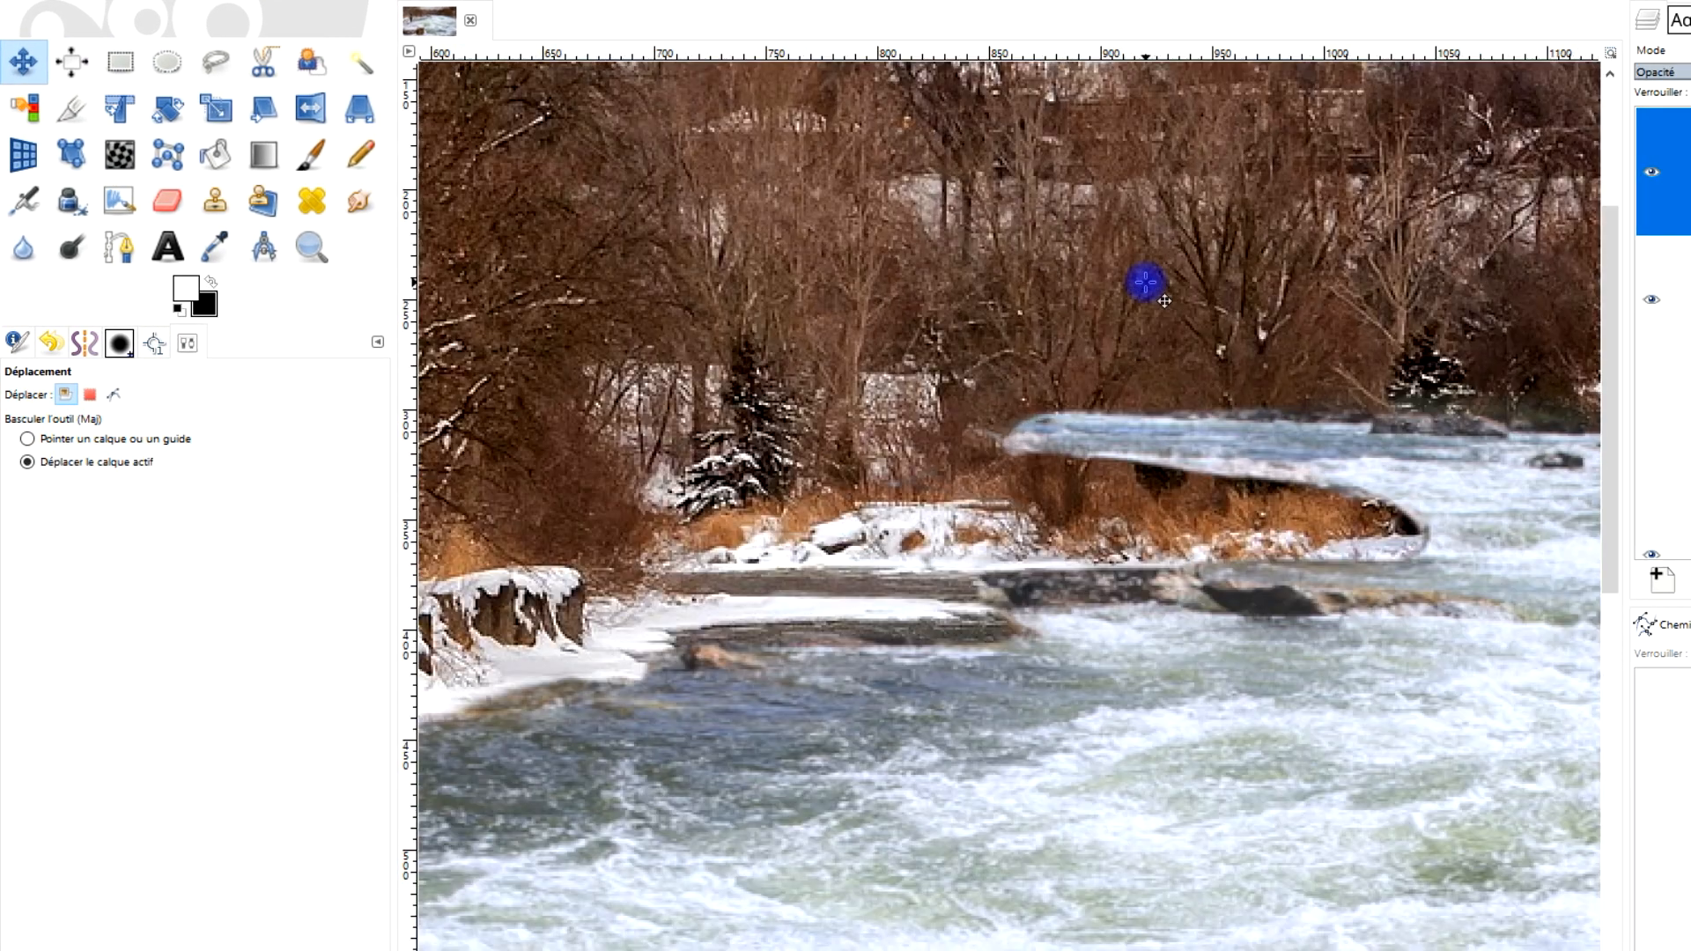
pyautogui.moveTo(1097, 457); pyautogui.dragTo(709, 594)
# Rename the duplicated layer pointe de rivière-teinte
pyautogui.doubleClick(1558, 185)
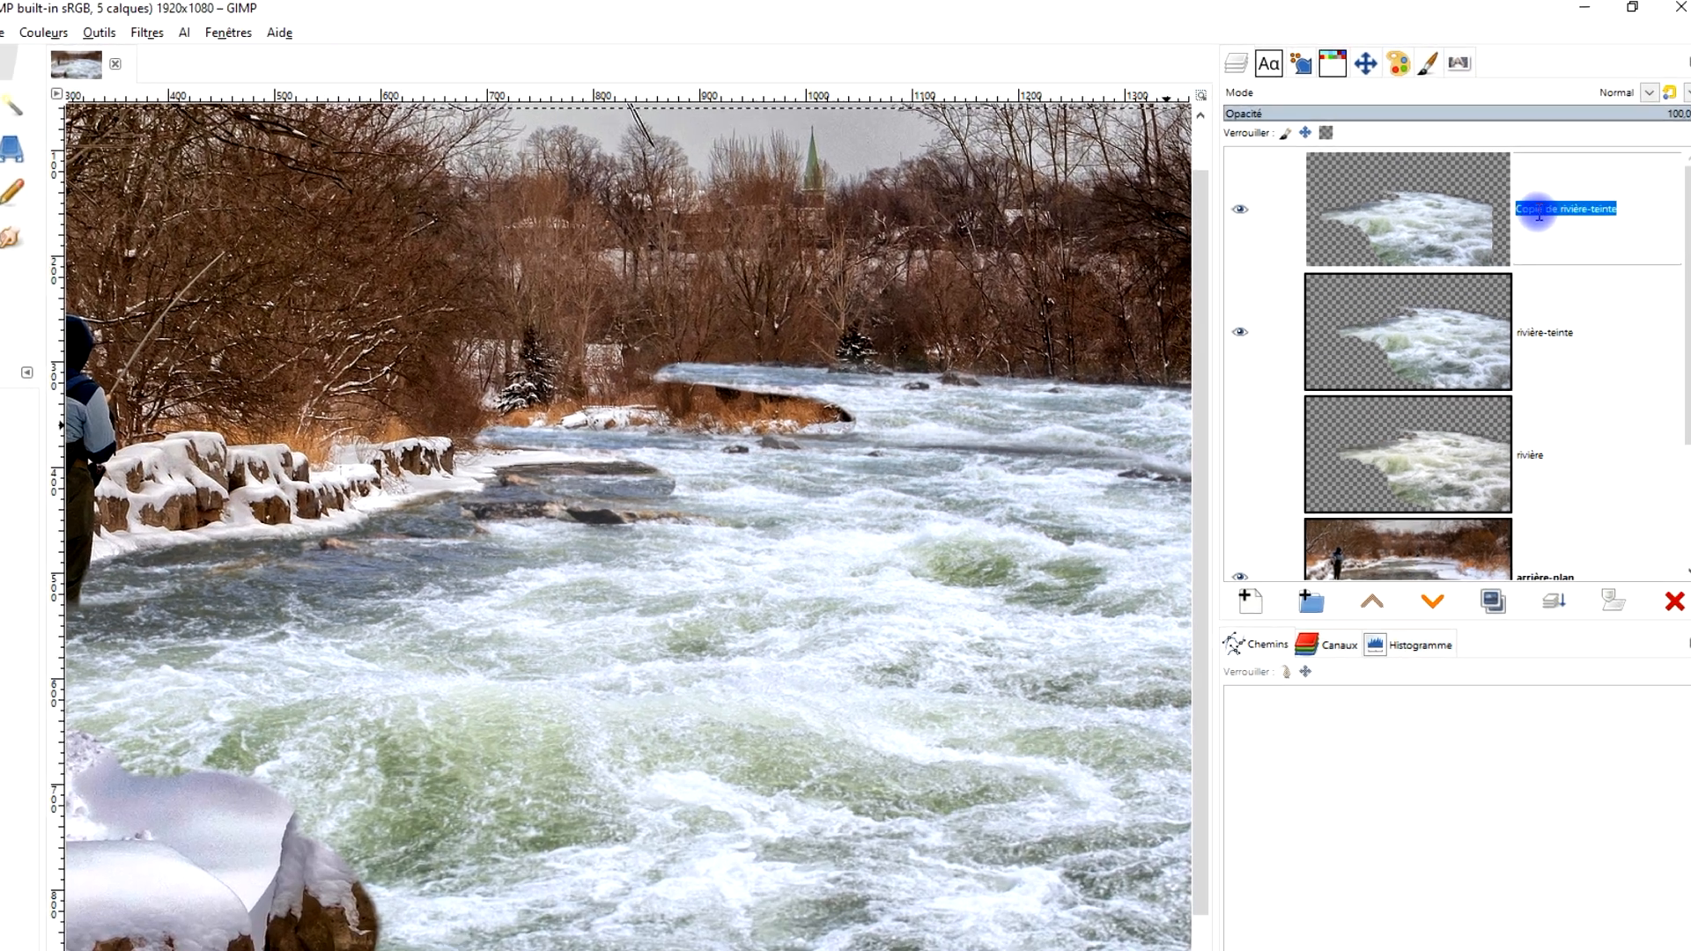
pyautogui.doubleClick(1539, 180)
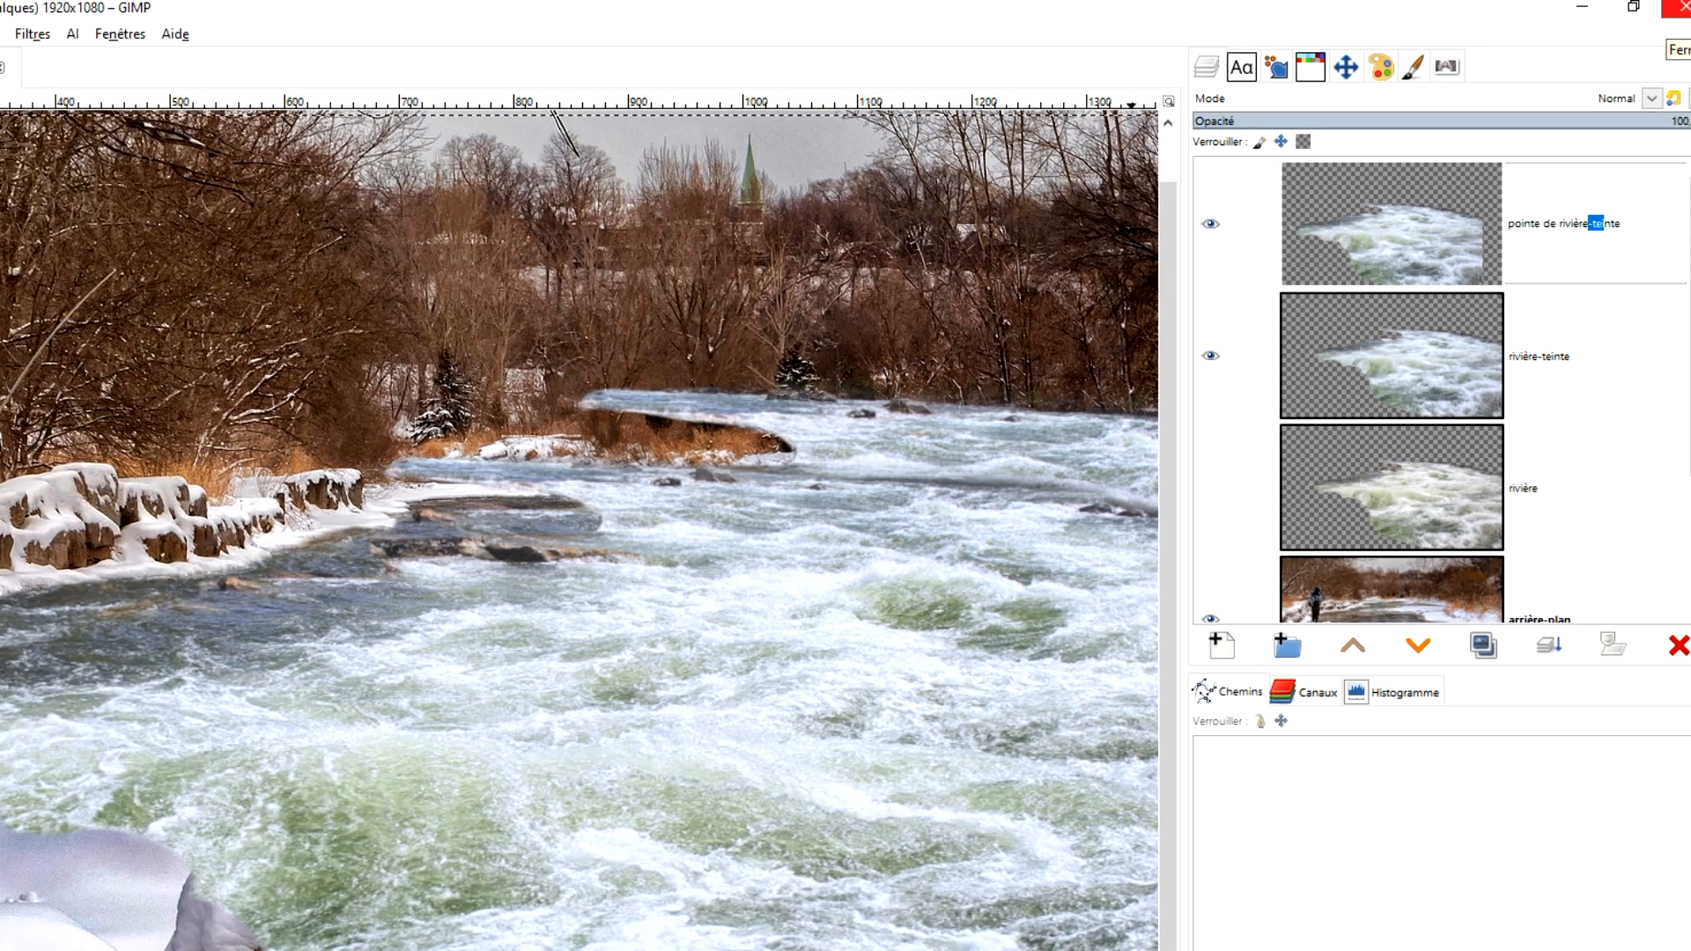
pyautogui.press('Return')
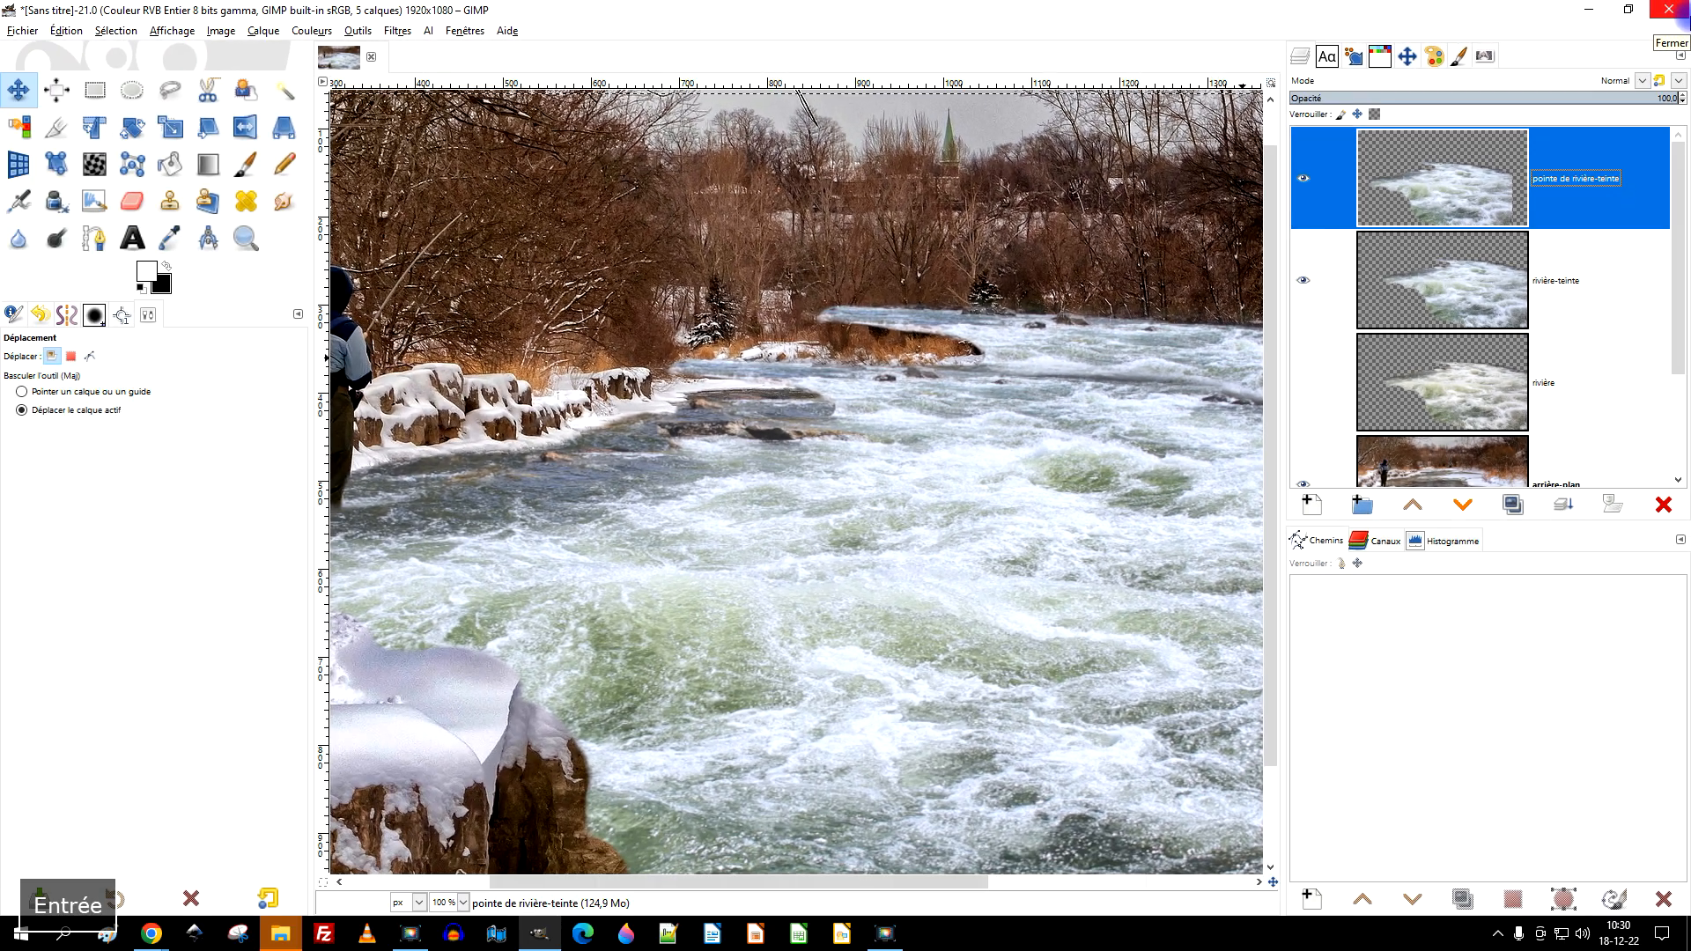
# Erase the upper edge of the rivière-teinte layer along the far tree line so the original bank shows
pyautogui.click(1304, 280)
pyautogui.click(1305, 280)
pyautogui.click(1431, 283)
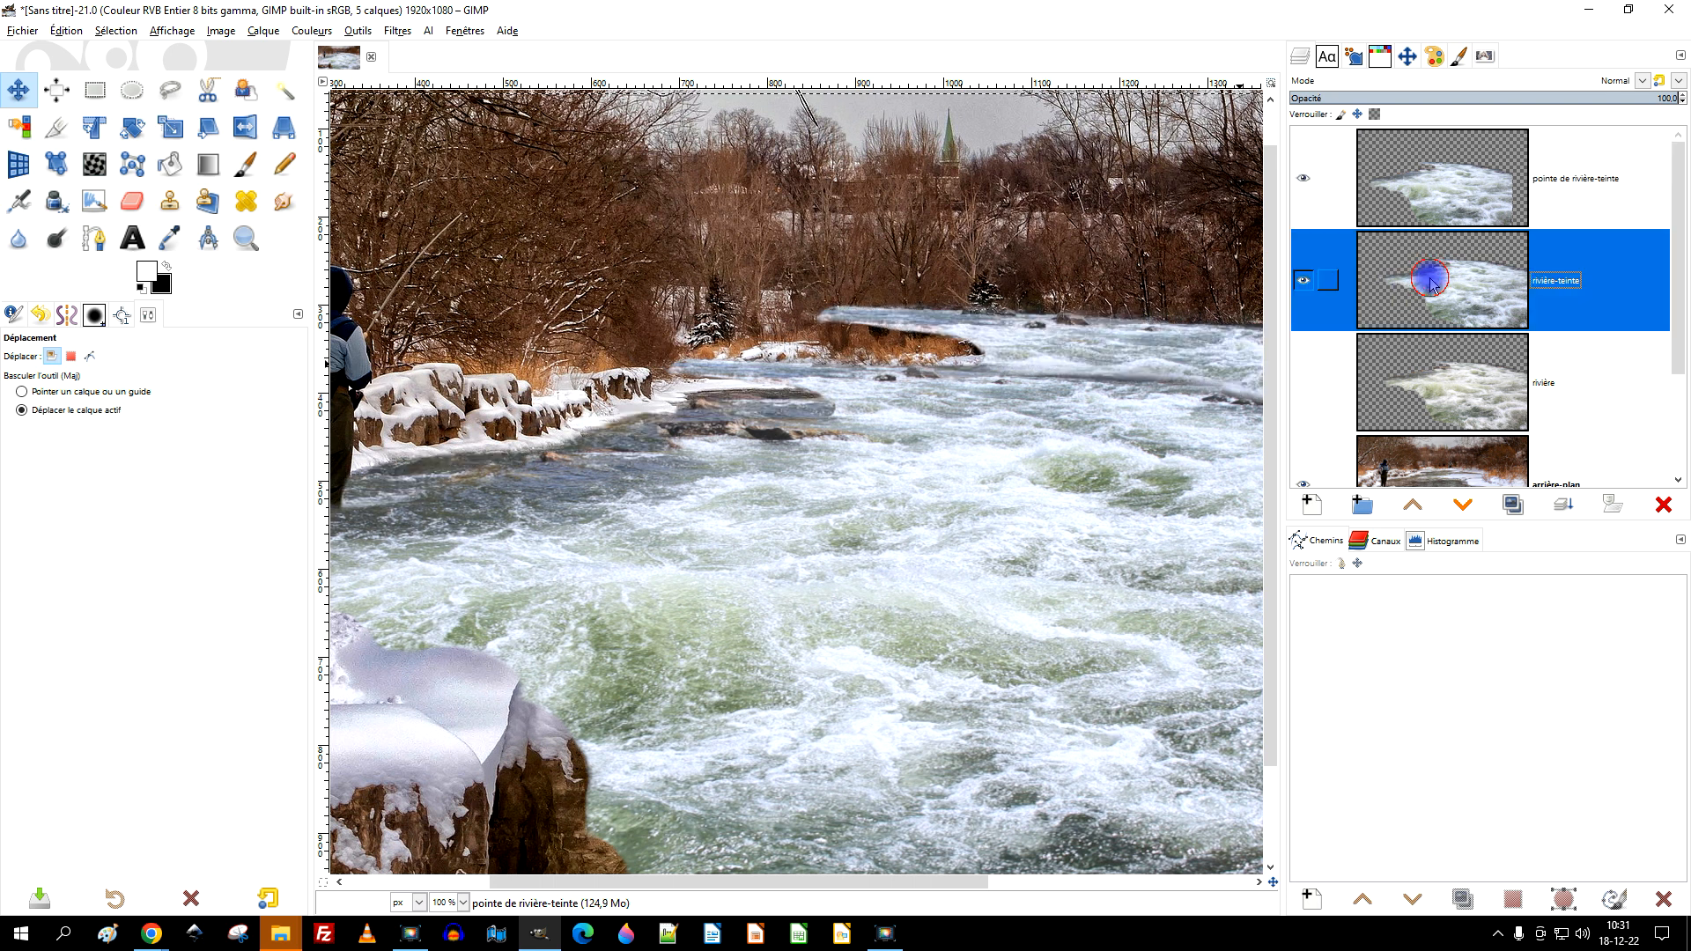
pyautogui.scroll(-2, 779, 485)
pyautogui.moveTo(925, 495); pyautogui.dragTo(800, 439)
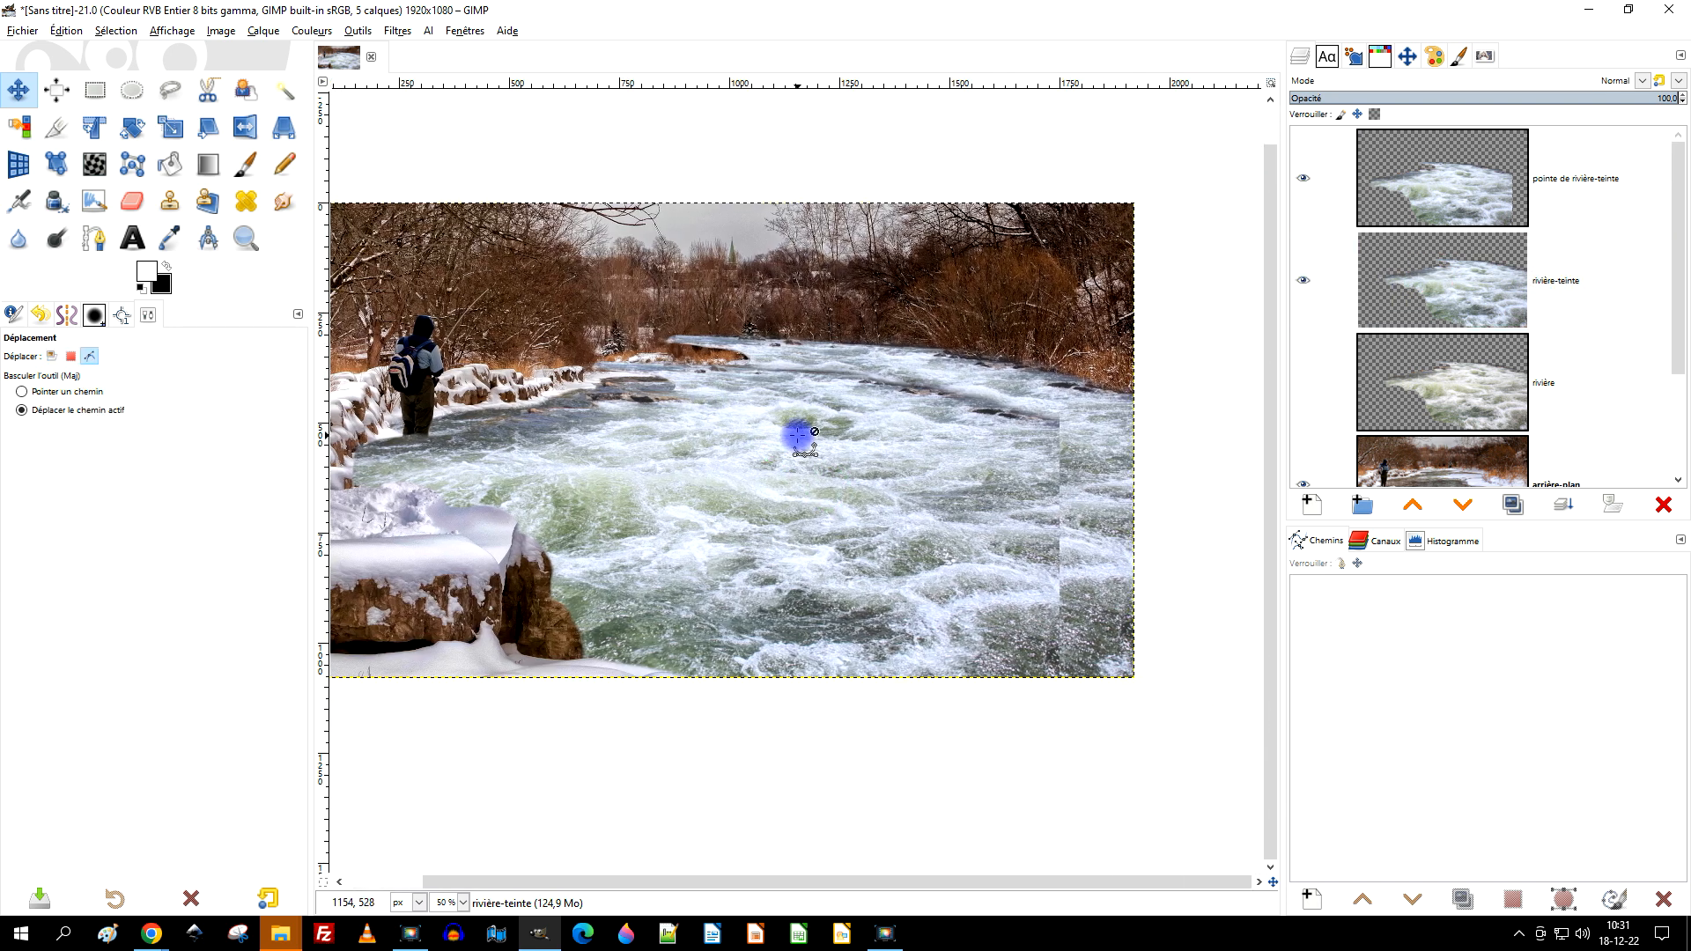
pyautogui.scroll(1, 800, 440)
pyautogui.click(134, 201)
pyautogui.scroll(-2, 860, 359)
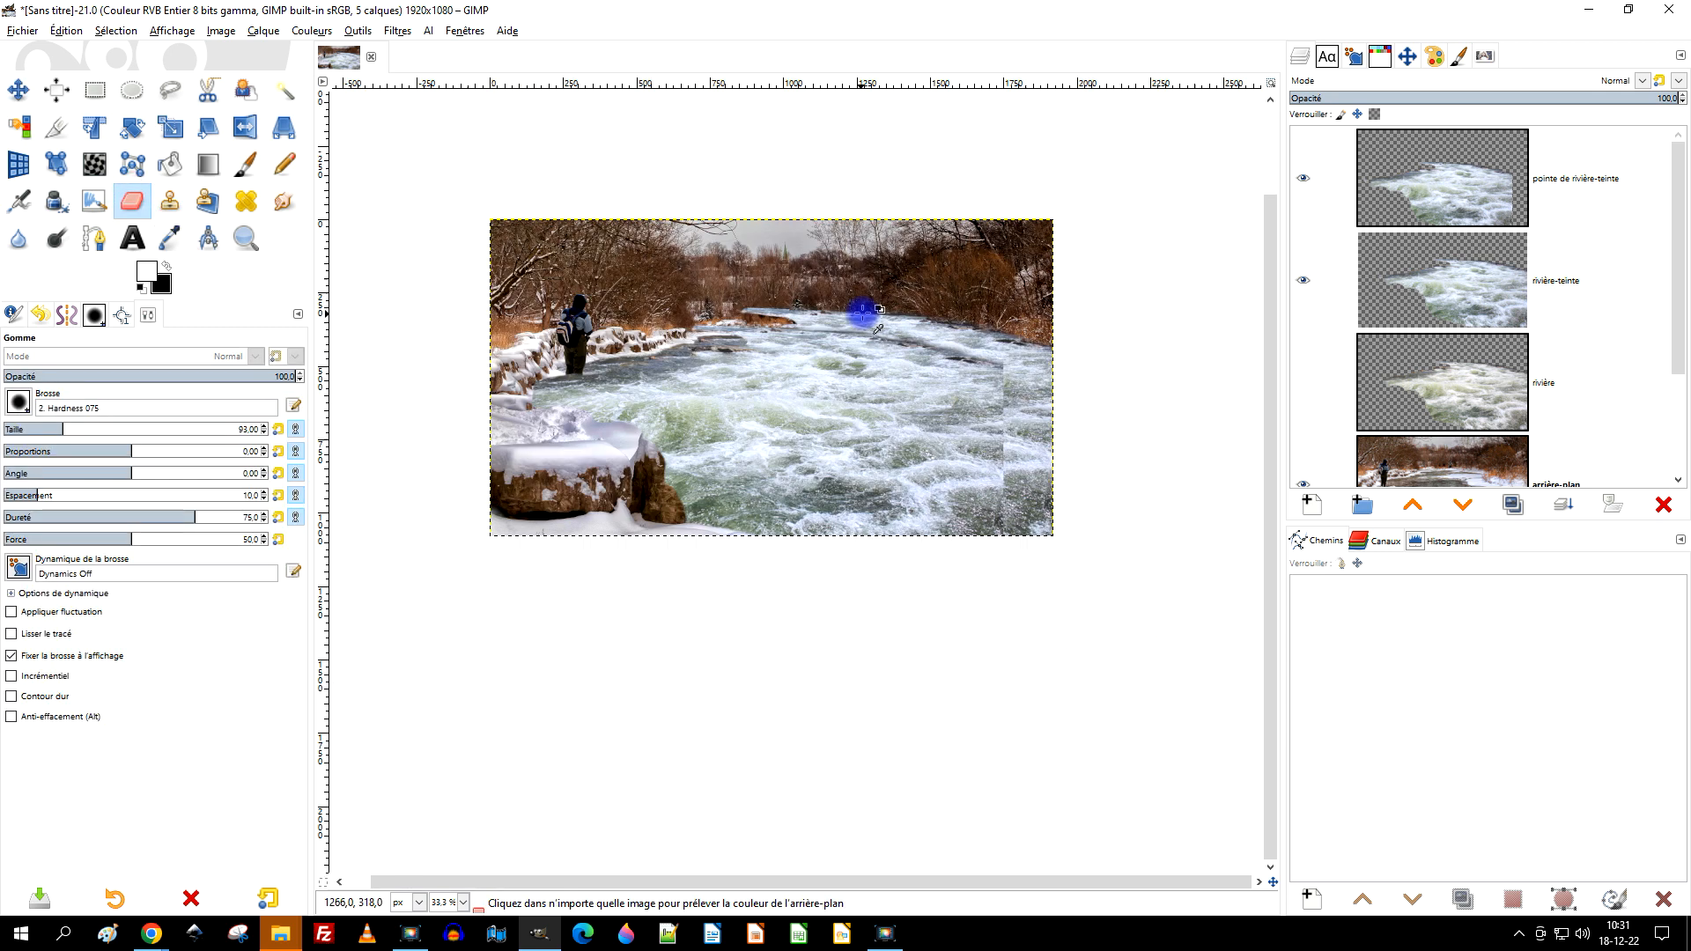
pyautogui.scroll(1, 620, 300)
pyautogui.moveTo(724, 328)
pyautogui.mouseDown()
pyautogui.moveTo(978, 376)
pyautogui.moveTo(954, 442)
pyautogui.moveTo(910, 352)
pyautogui.moveTo(1026, 520)
pyautogui.moveTo(942, 561)
pyautogui.moveTo(925, 425)
pyautogui.moveTo(954, 478)
pyautogui.mouseUp()
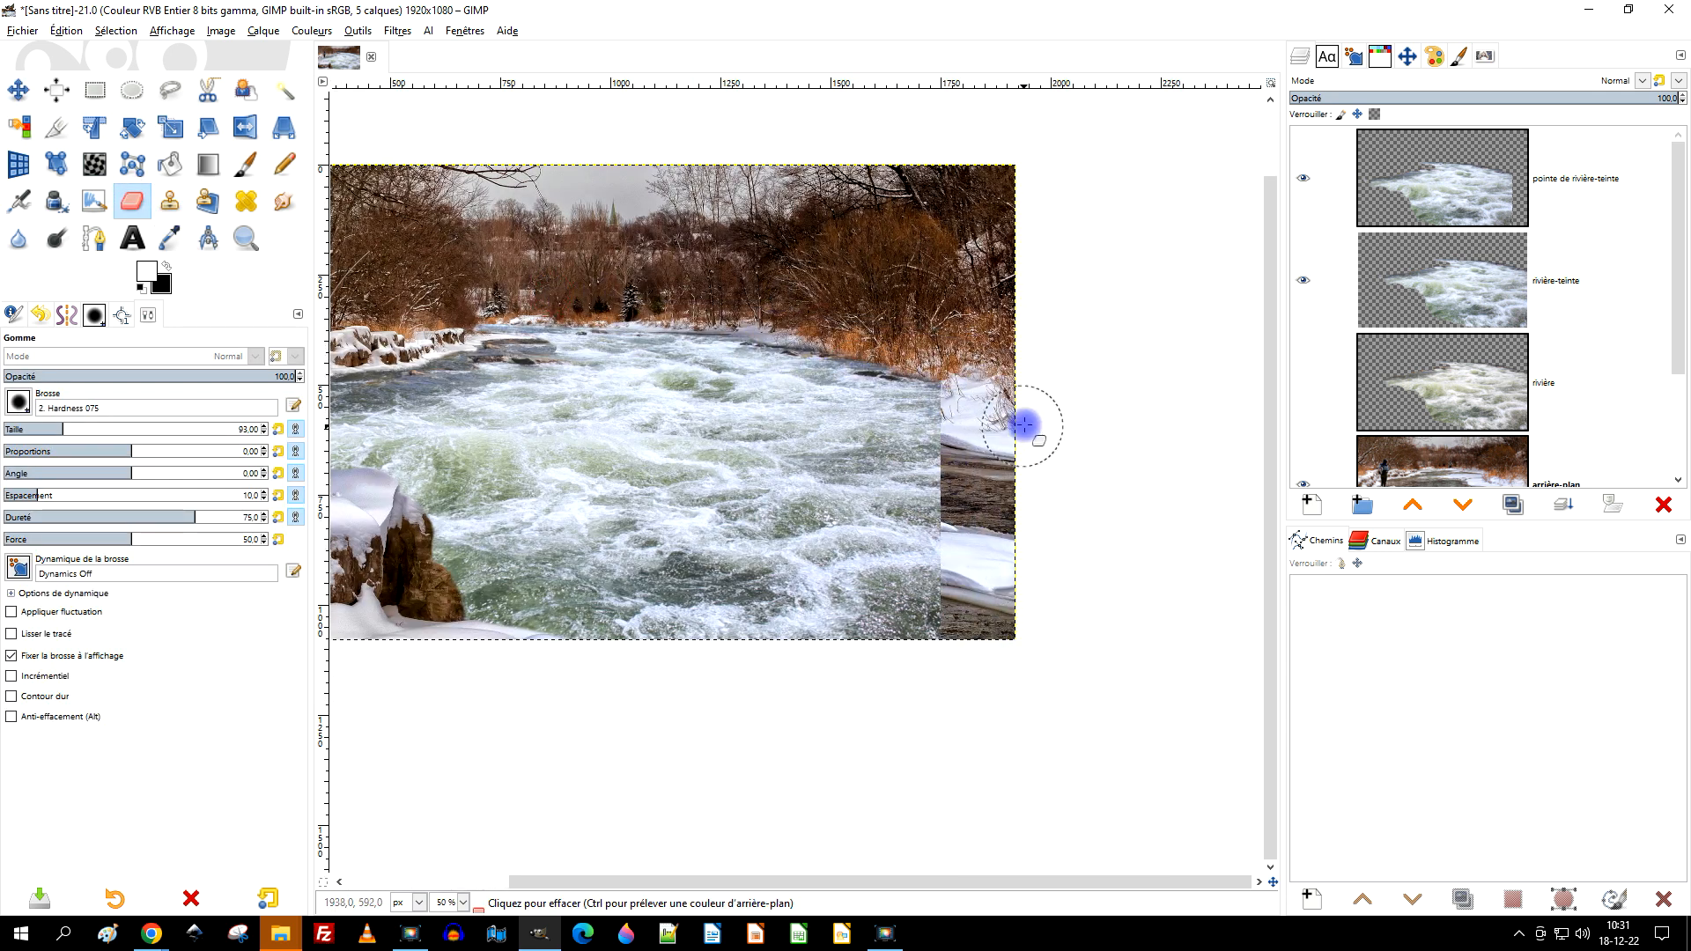
pyautogui.hotkey('ctrl', 'z')
pyautogui.moveTo(542, 299)
pyautogui.mouseDown()
pyautogui.moveTo(846, 342)
pyautogui.moveTo(1037, 340)
pyautogui.moveTo(863, 342)
pyautogui.moveTo(1050, 377)
pyautogui.moveTo(862, 340)
pyautogui.mouseUp()
# Resize the pointe de rivière-teinte layer to the image dimensions
pyautogui.click(1453, 188)
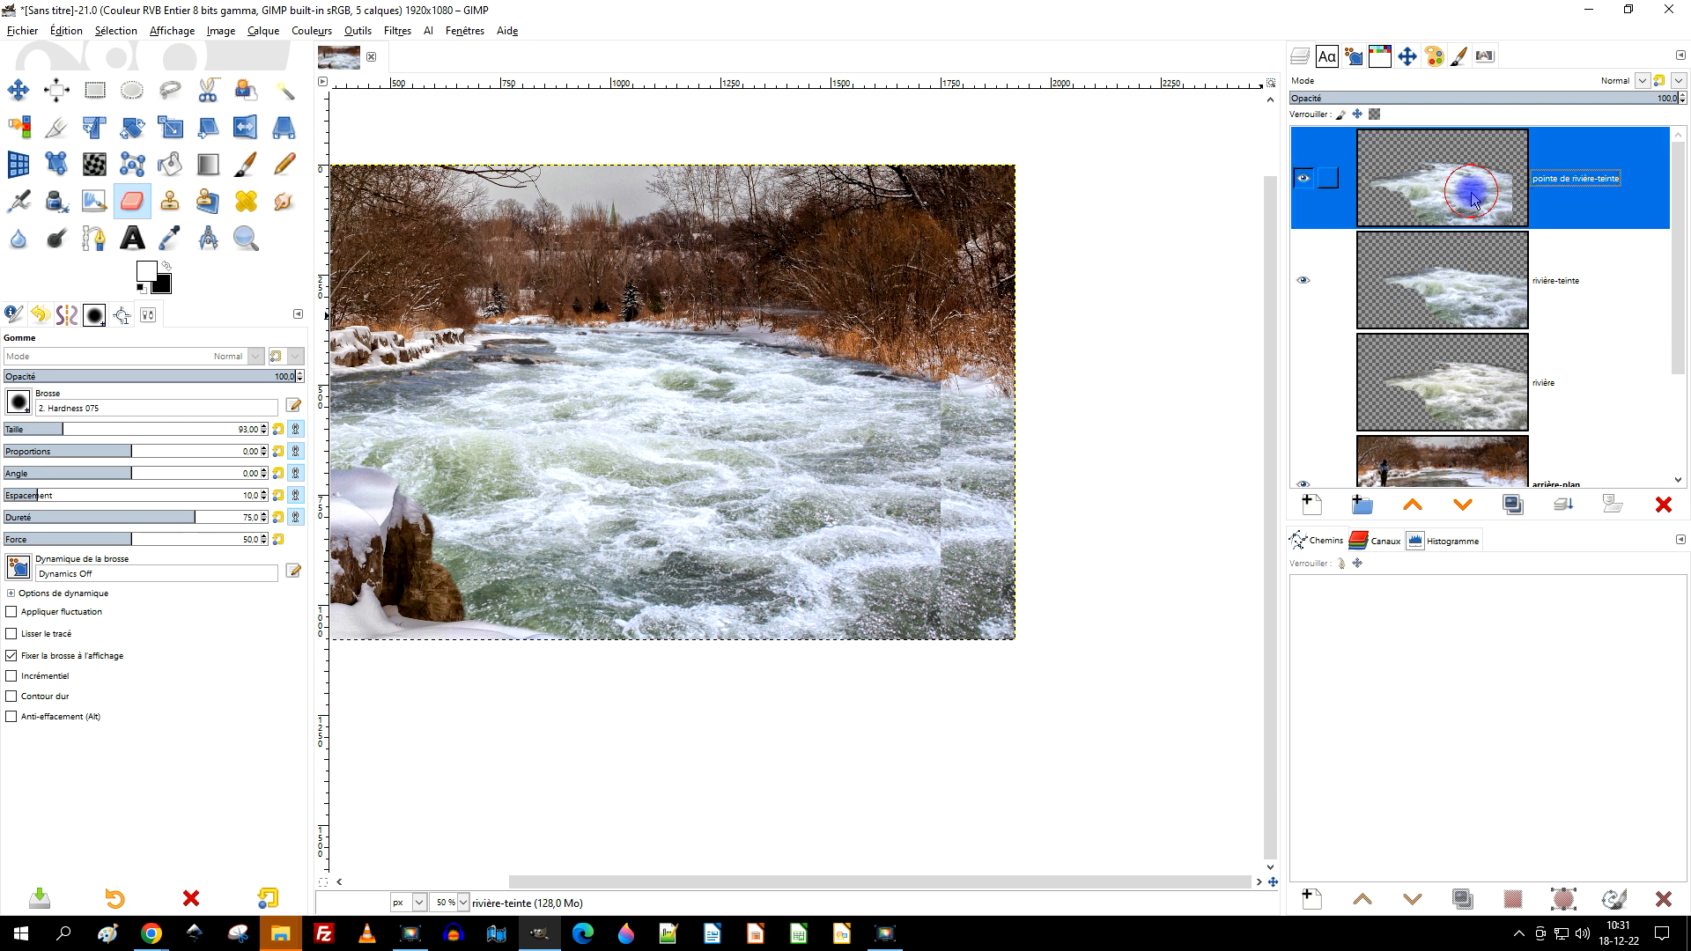
pyautogui.scroll(1, 1012, 490)
pyautogui.rightClick(1475, 189)
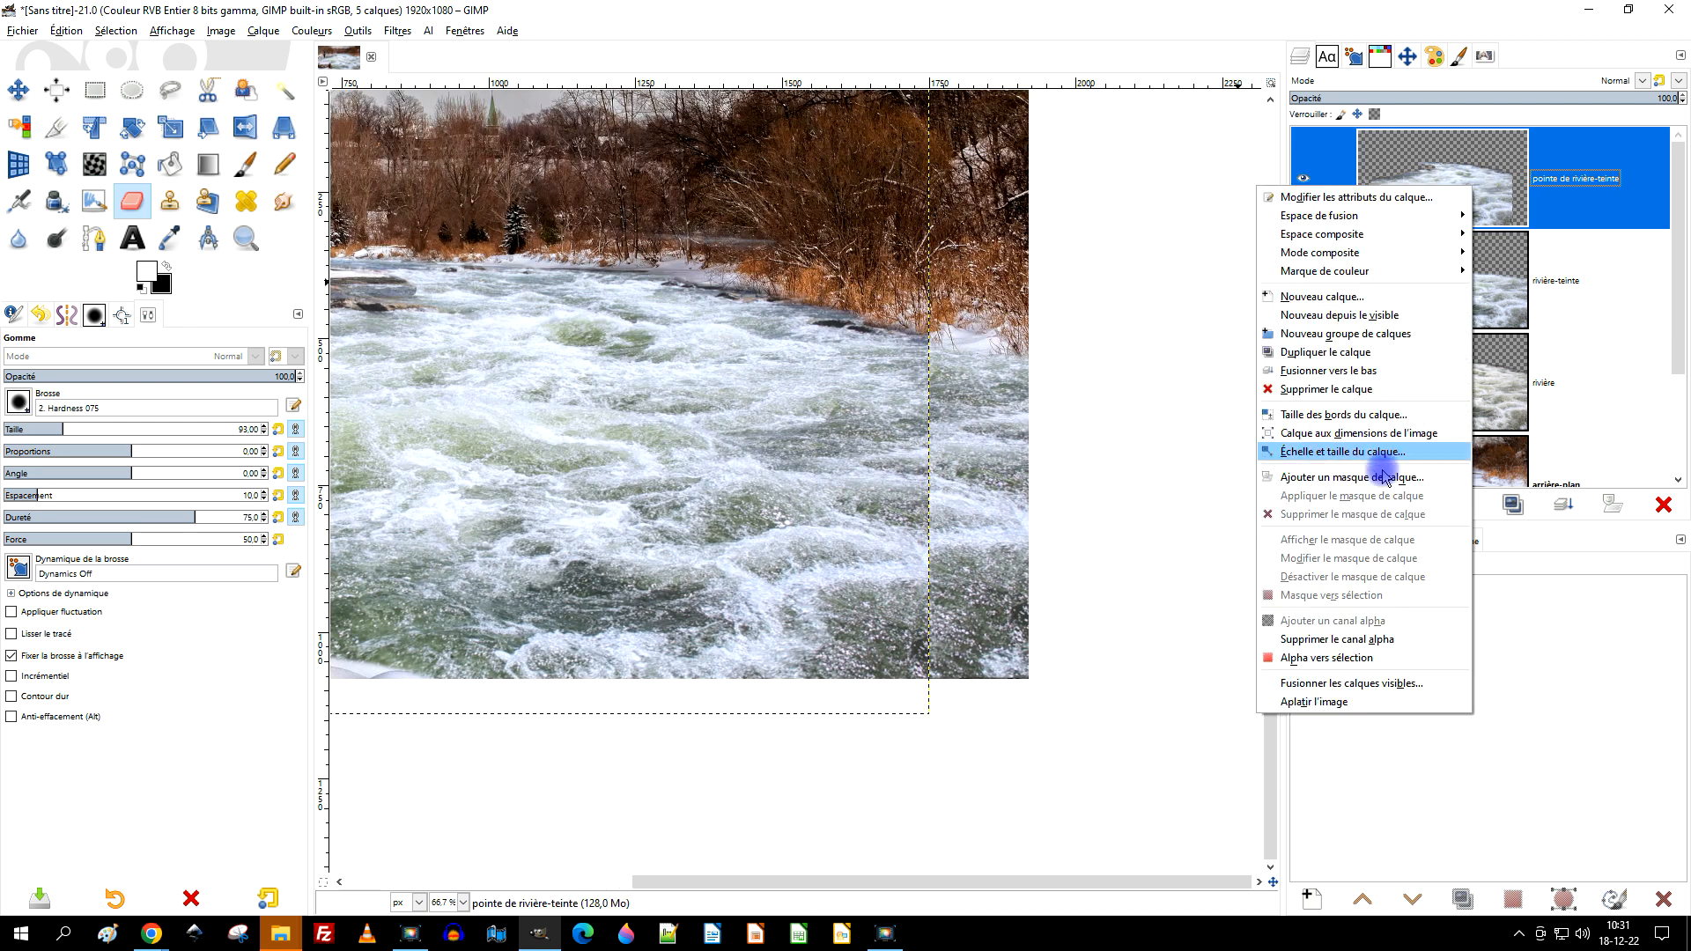
pyautogui.click(1387, 429)
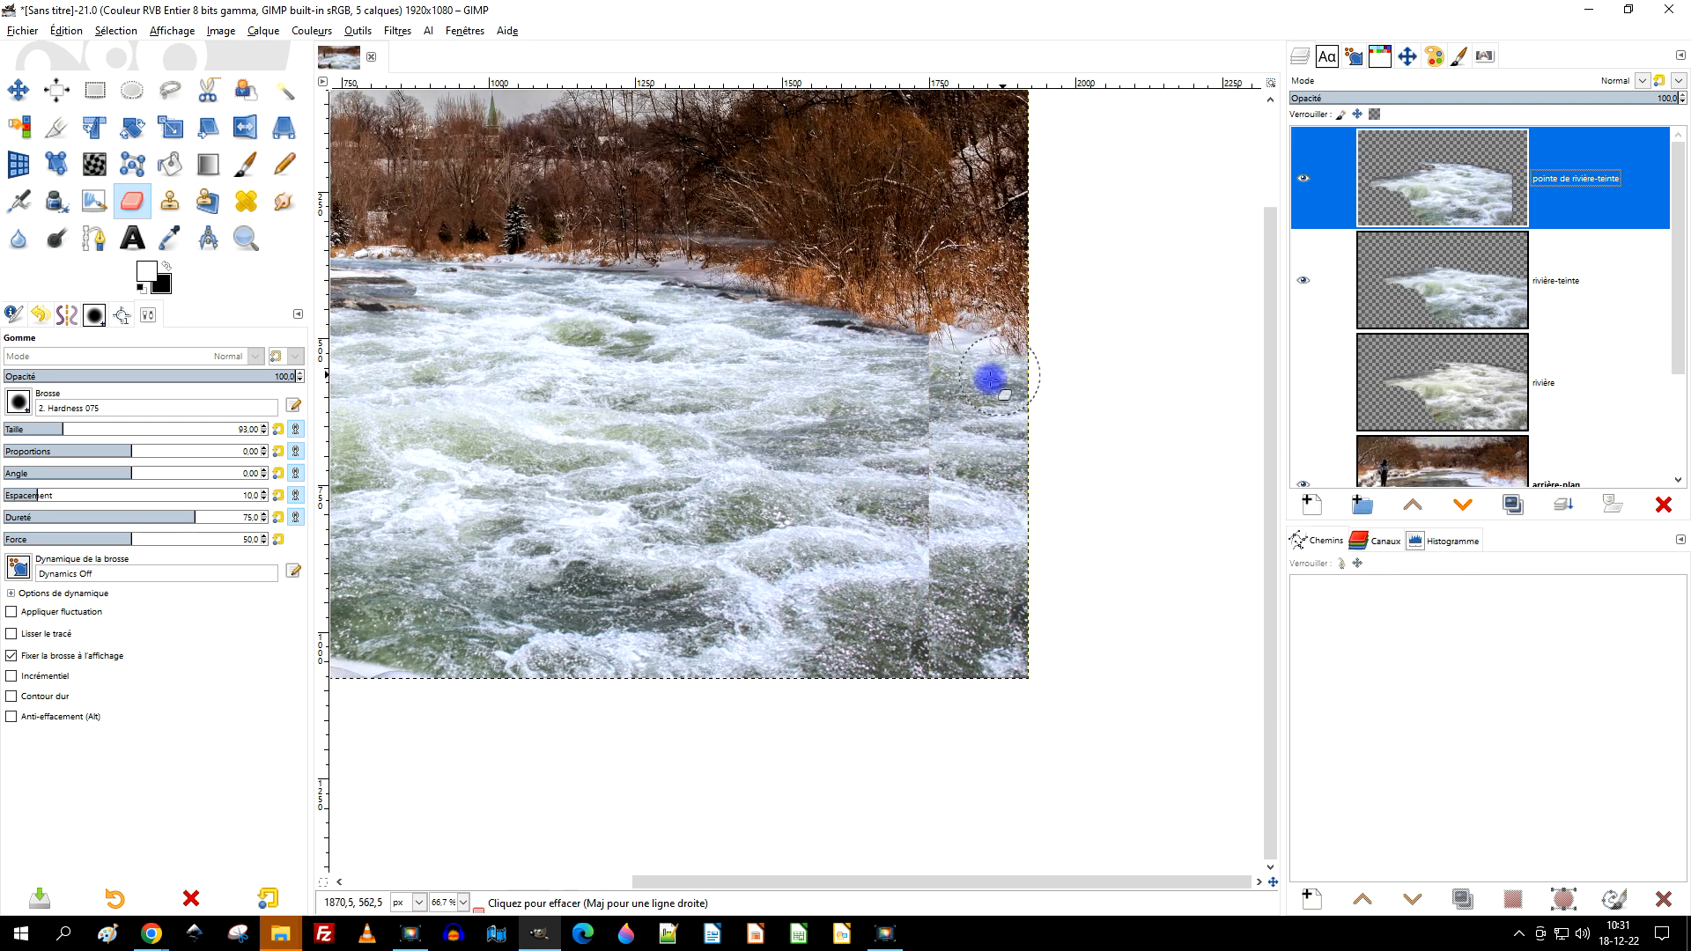
# Erase the hard vertical seam of pointe de rivière-teinte where the copy ends near the photo's right side
pyautogui.scroll(1, 969, 370)
pyautogui.moveTo(934, 544)
pyautogui.mouseDown()
pyautogui.moveTo(913, 456)
pyautogui.moveTo(925, 345)
pyautogui.mouseUp()
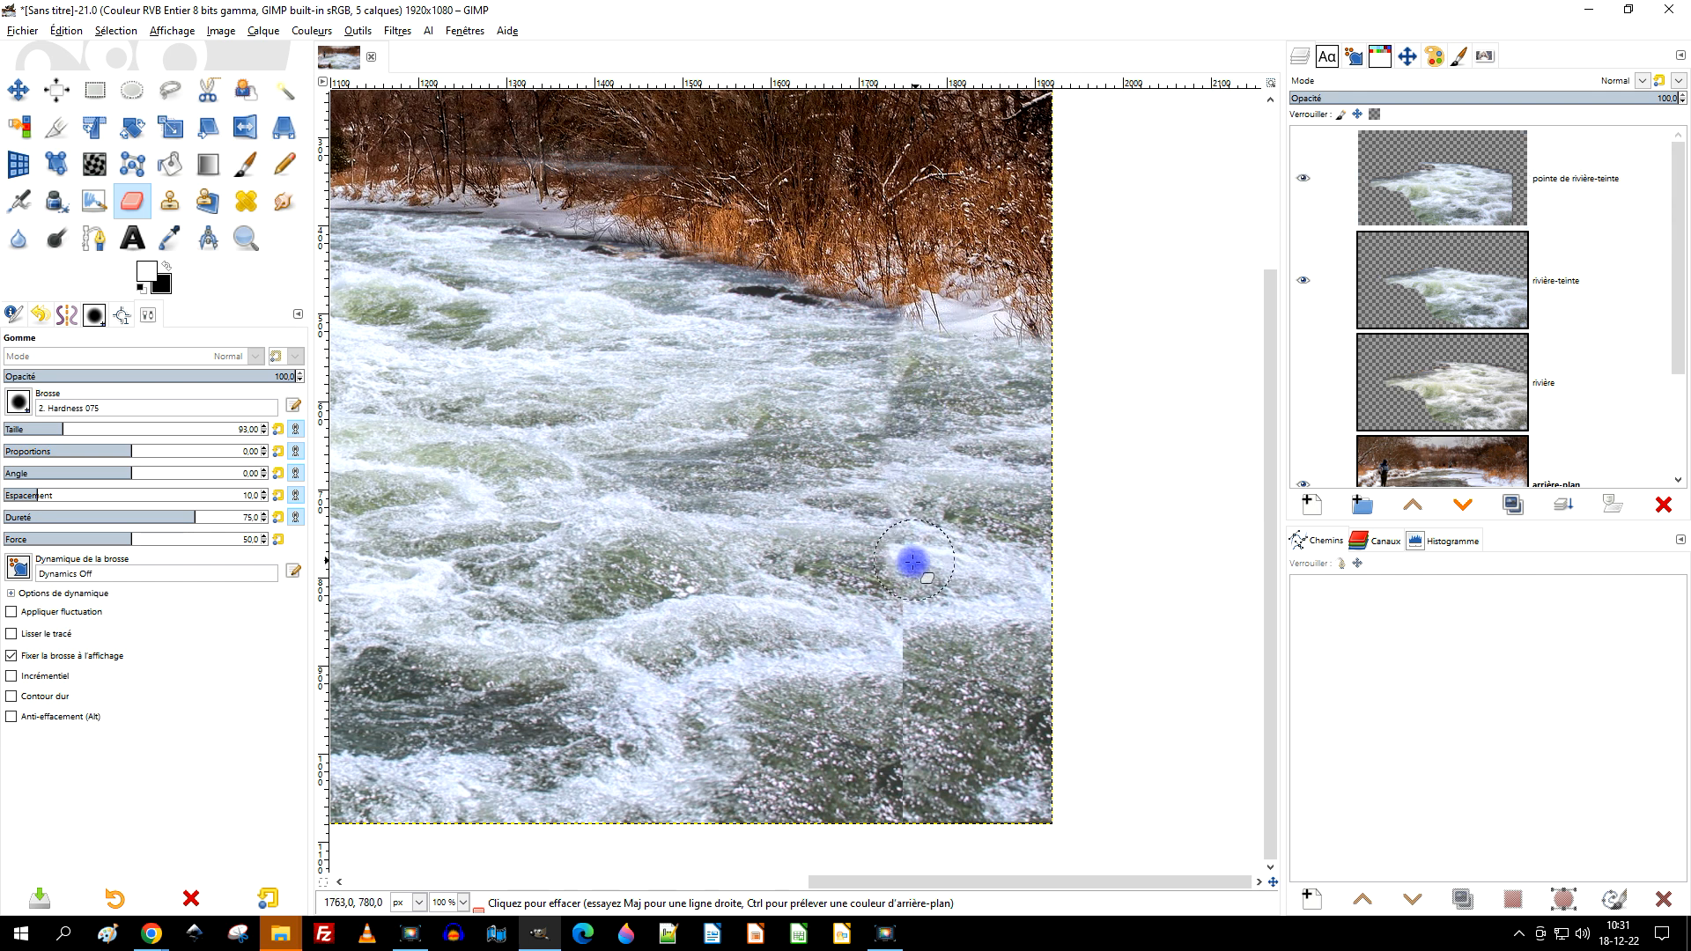
pyautogui.scroll(-2, 1026, 561)
pyautogui.moveTo(1026, 562); pyautogui.dragTo(1018, 450)
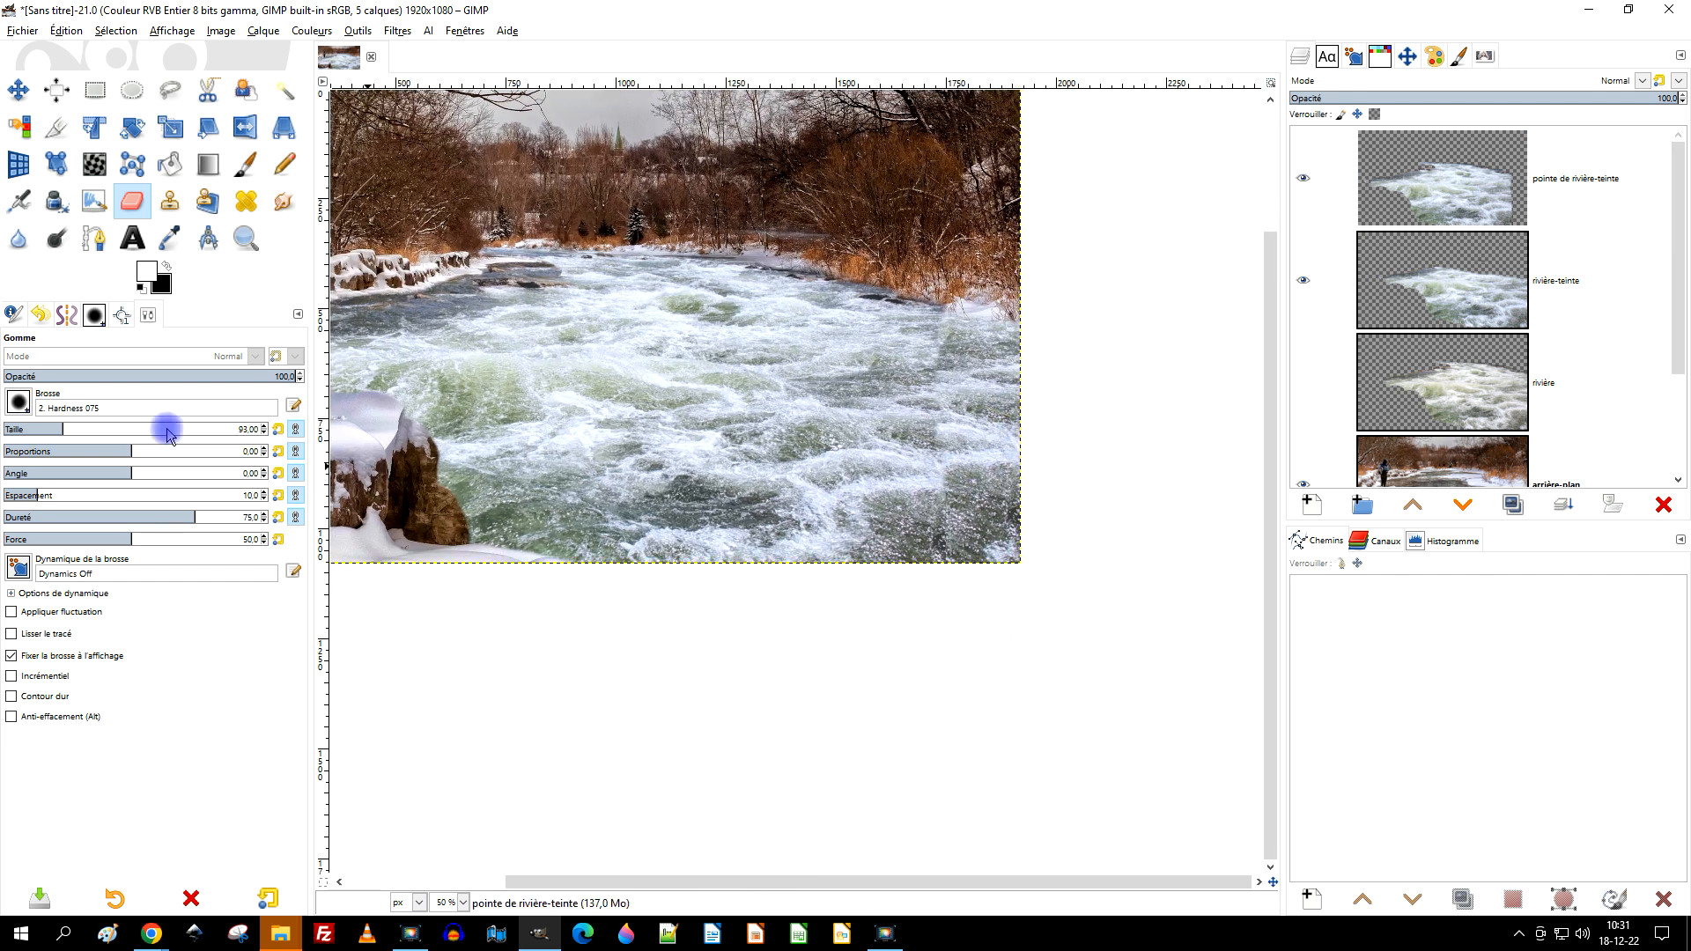
# Switch the eraser to the Hardness 025 brush at size 180 and soften the remaining seam in the right-hand water
pyautogui.click(19, 402)
pyautogui.click(24, 464)
pyautogui.click(89, 432)
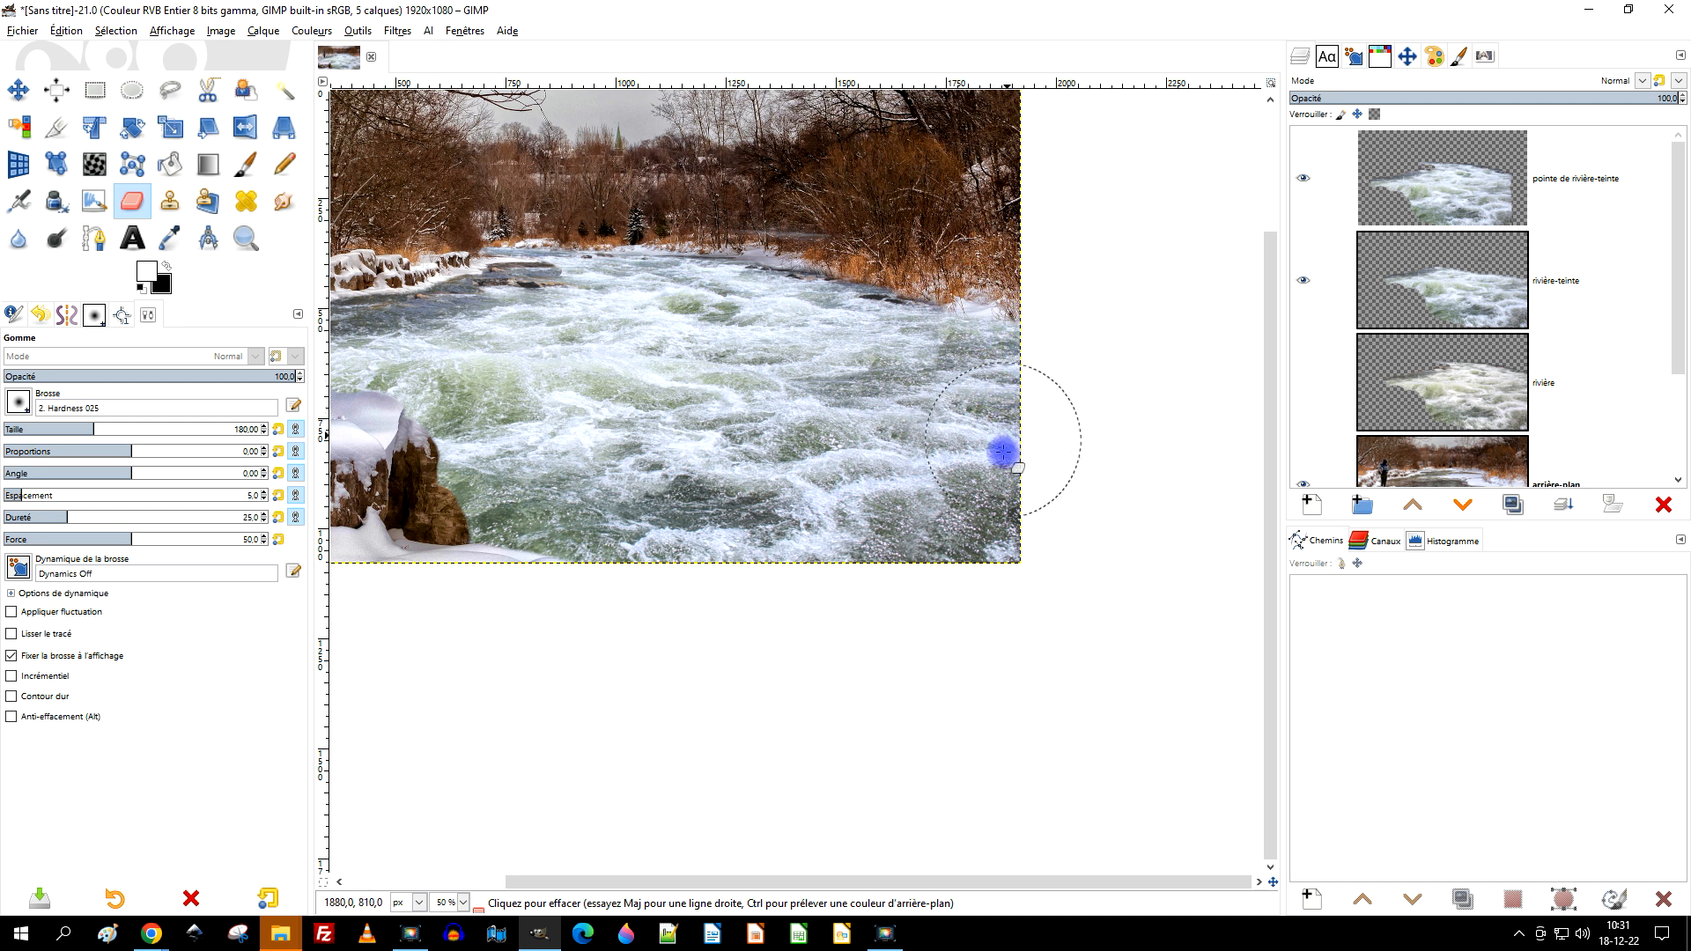
pyautogui.scroll(2, 949, 388)
pyautogui.scroll(2, 948, 387)
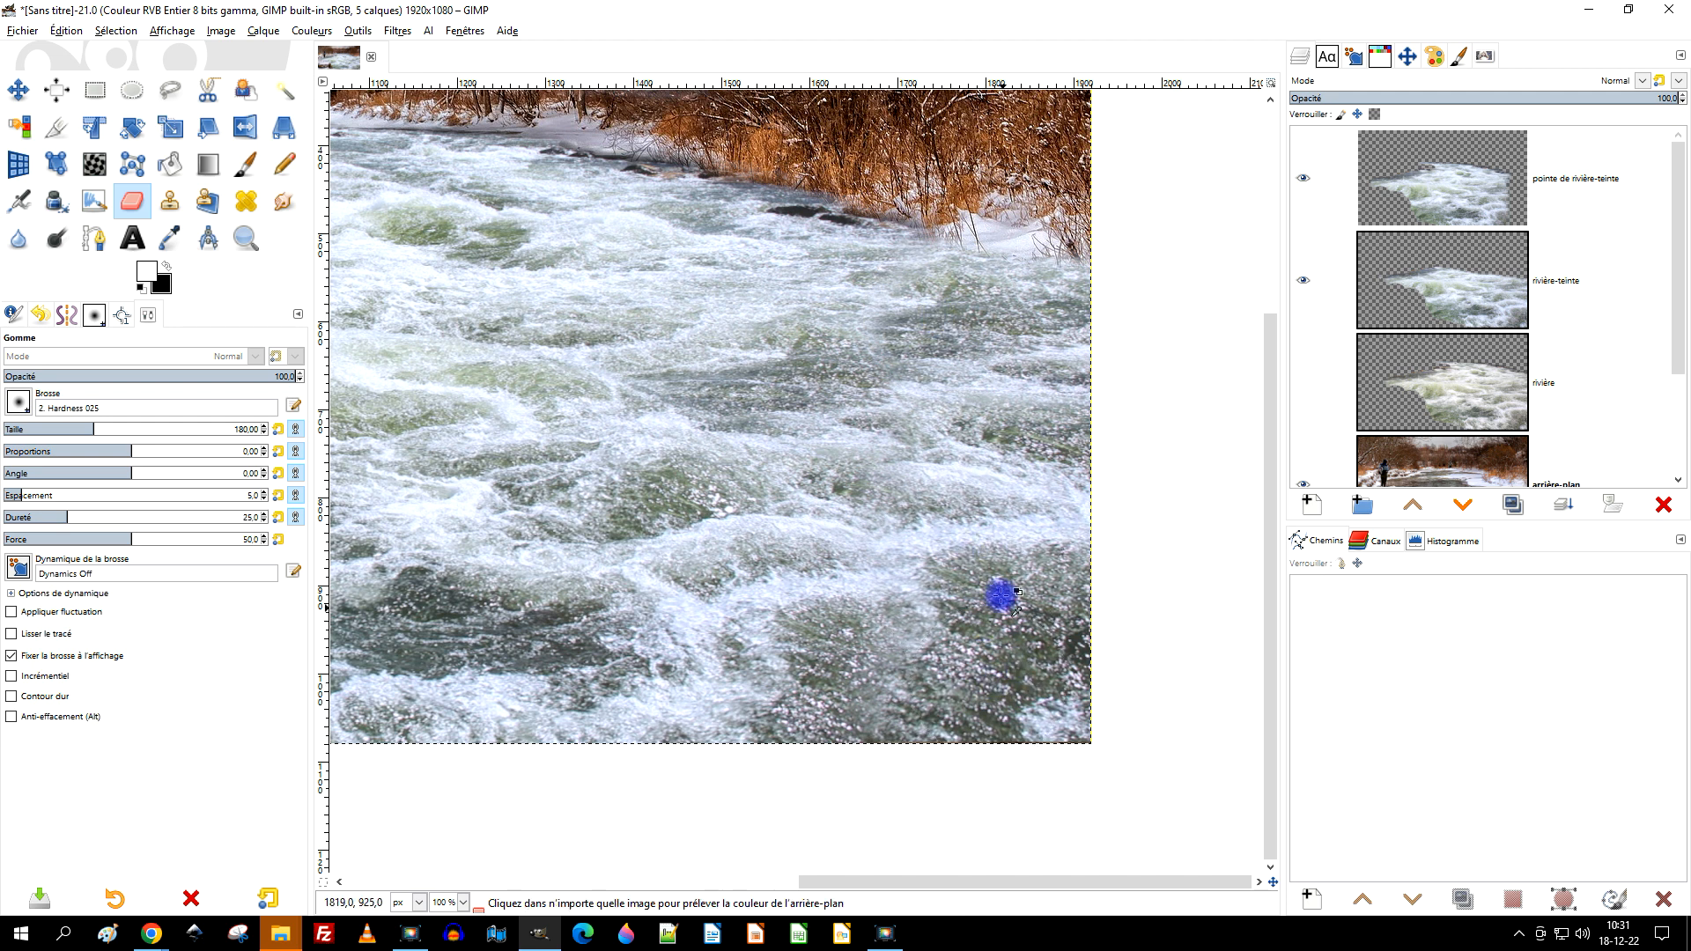
pyautogui.scroll(-3, 1000, 592)
pyautogui.moveTo(1028, 460); pyautogui.dragTo(993, 442)
# Erase pointe de rivière-teinte over the foreground snowbank and snow-capped stump so the original foreground shows
pyautogui.click(1300, 181)
pyautogui.click(1299, 180)
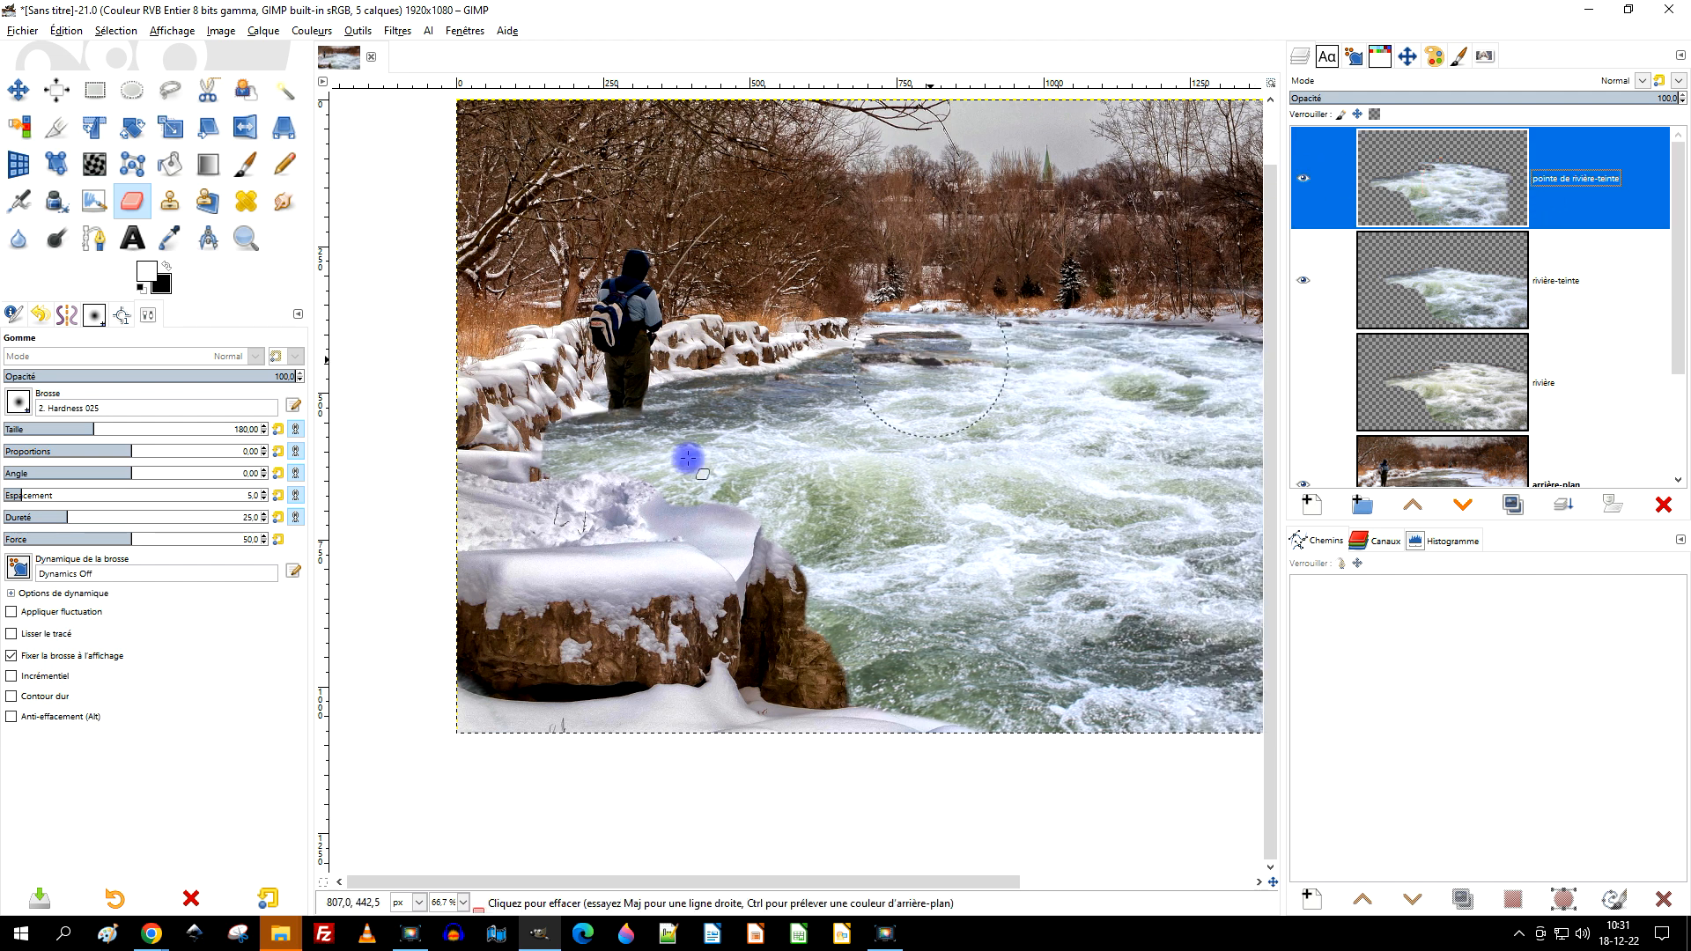
pyautogui.moveTo(547, 472)
pyautogui.mouseDown()
pyautogui.moveTo(590, 479)
pyautogui.moveTo(660, 482)
pyautogui.moveTo(678, 555)
pyautogui.moveTo(759, 637)
pyautogui.moveTo(721, 600)
pyautogui.moveTo(757, 558)
pyautogui.moveTo(736, 540)
pyautogui.moveTo(785, 530)
pyautogui.moveTo(764, 522)
pyautogui.moveTo(803, 568)
pyautogui.moveTo(785, 690)
pyautogui.moveTo(798, 722)
pyautogui.moveTo(816, 542)
pyautogui.moveTo(860, 740)
pyautogui.moveTo(815, 530)
pyautogui.moveTo(847, 548)
pyautogui.moveTo(873, 670)
pyautogui.moveTo(911, 708)
pyautogui.moveTo(1022, 725)
pyautogui.moveTo(791, 511)
pyautogui.moveTo(839, 529)
pyautogui.moveTo(678, 507)
pyautogui.moveTo(601, 455)
pyautogui.moveTo(864, 538)
pyautogui.moveTo(919, 650)
pyautogui.moveTo(1027, 755)
pyautogui.moveTo(1142, 776)
pyautogui.moveTo(1183, 762)
pyautogui.moveTo(1109, 755)
pyautogui.mouseUp()
pyautogui.moveTo(1036, 573); pyautogui.dragTo(899, 572)
pyautogui.click(1483, 190)
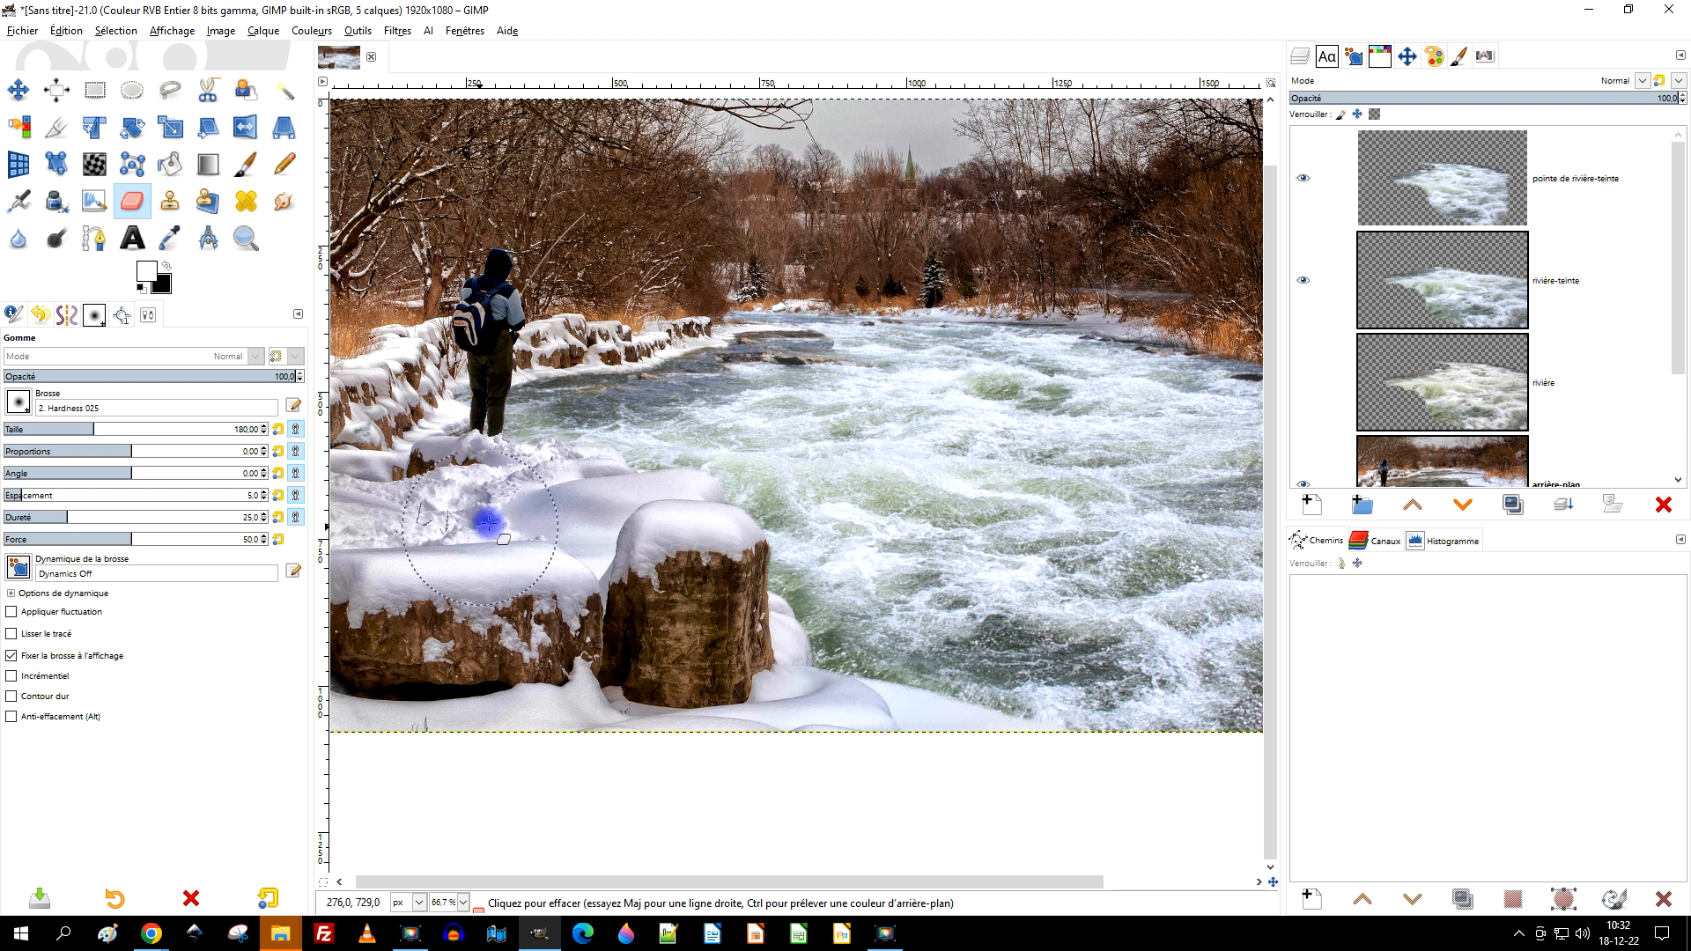
# Erase the hazy river streak among the trees above the right bank on the rivière-teinte layer
pyautogui.moveTo(940, 530); pyautogui.dragTo(903, 562)
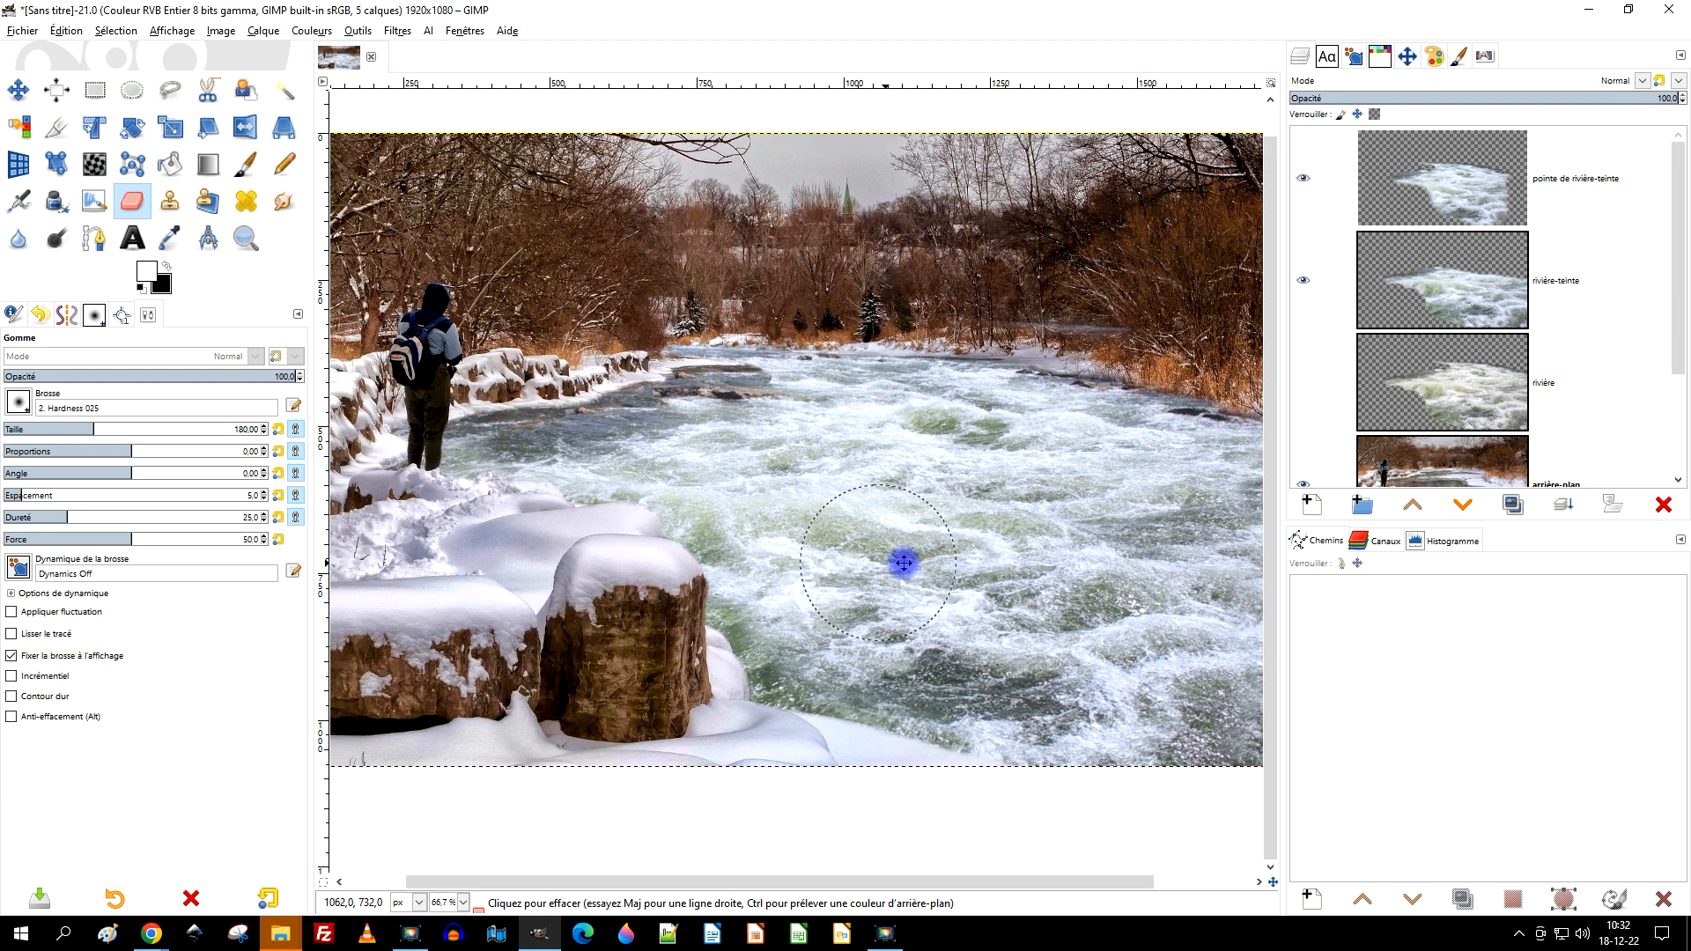
pyautogui.scroll(3, 446, 475)
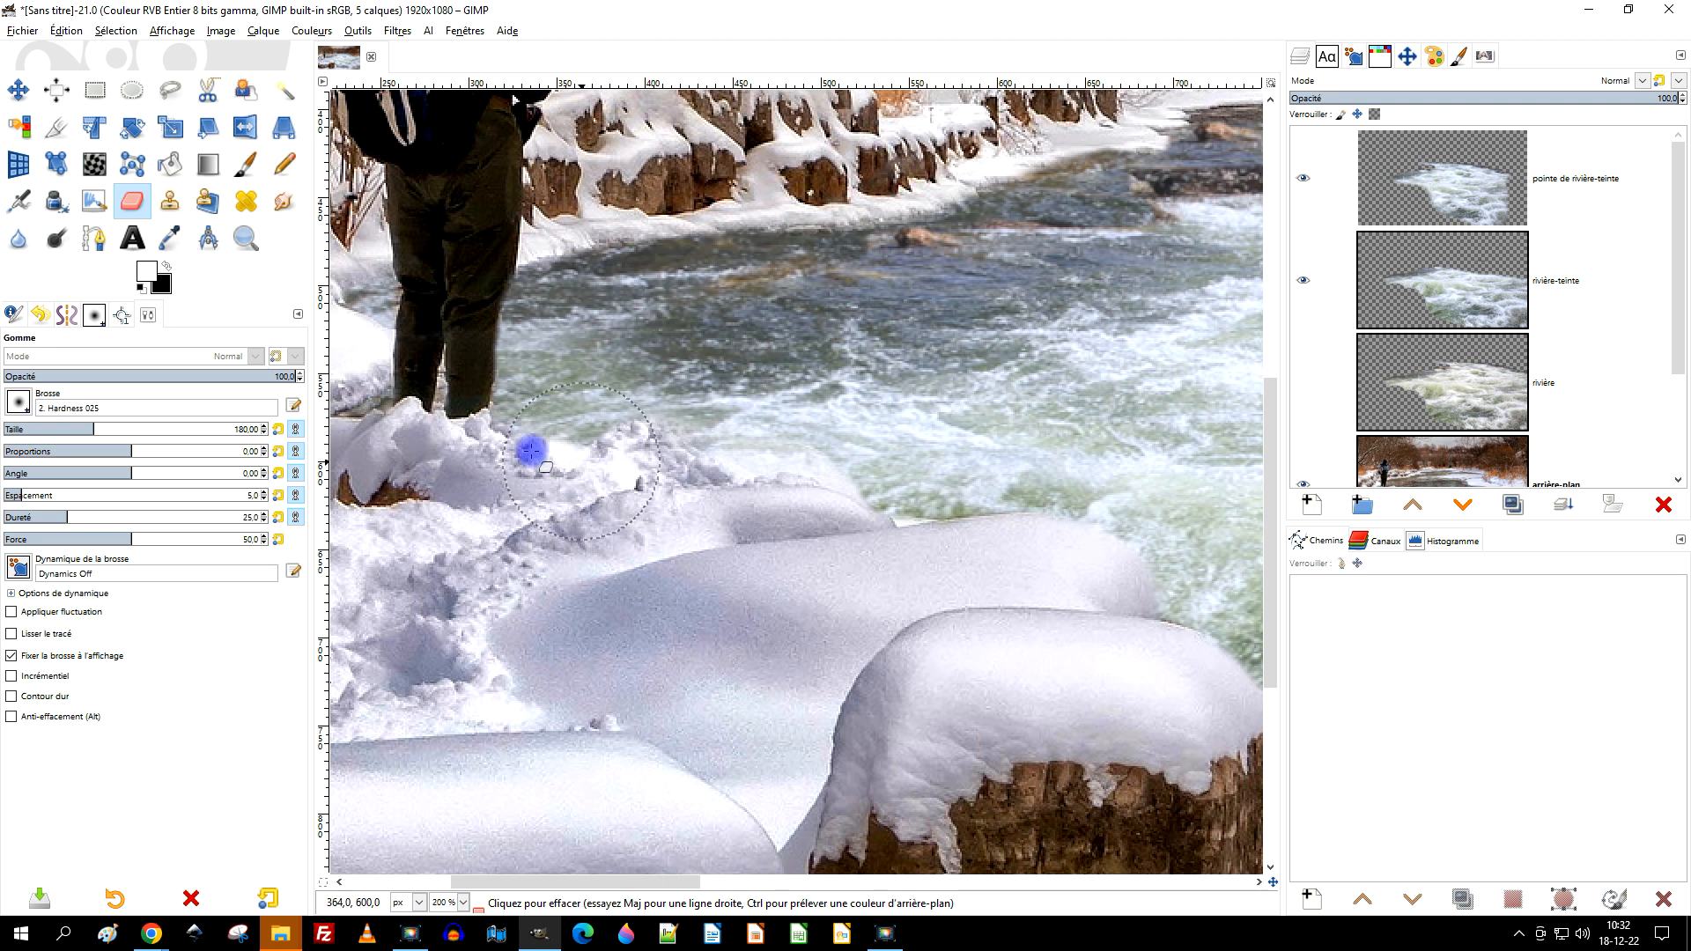
pyautogui.scroll(-2, 836, 481)
pyautogui.hscroll(3, 925, 480)
pyautogui.moveTo(952, 577); pyautogui.dragTo(606, 621)
pyautogui.scroll(2, 904, 323)
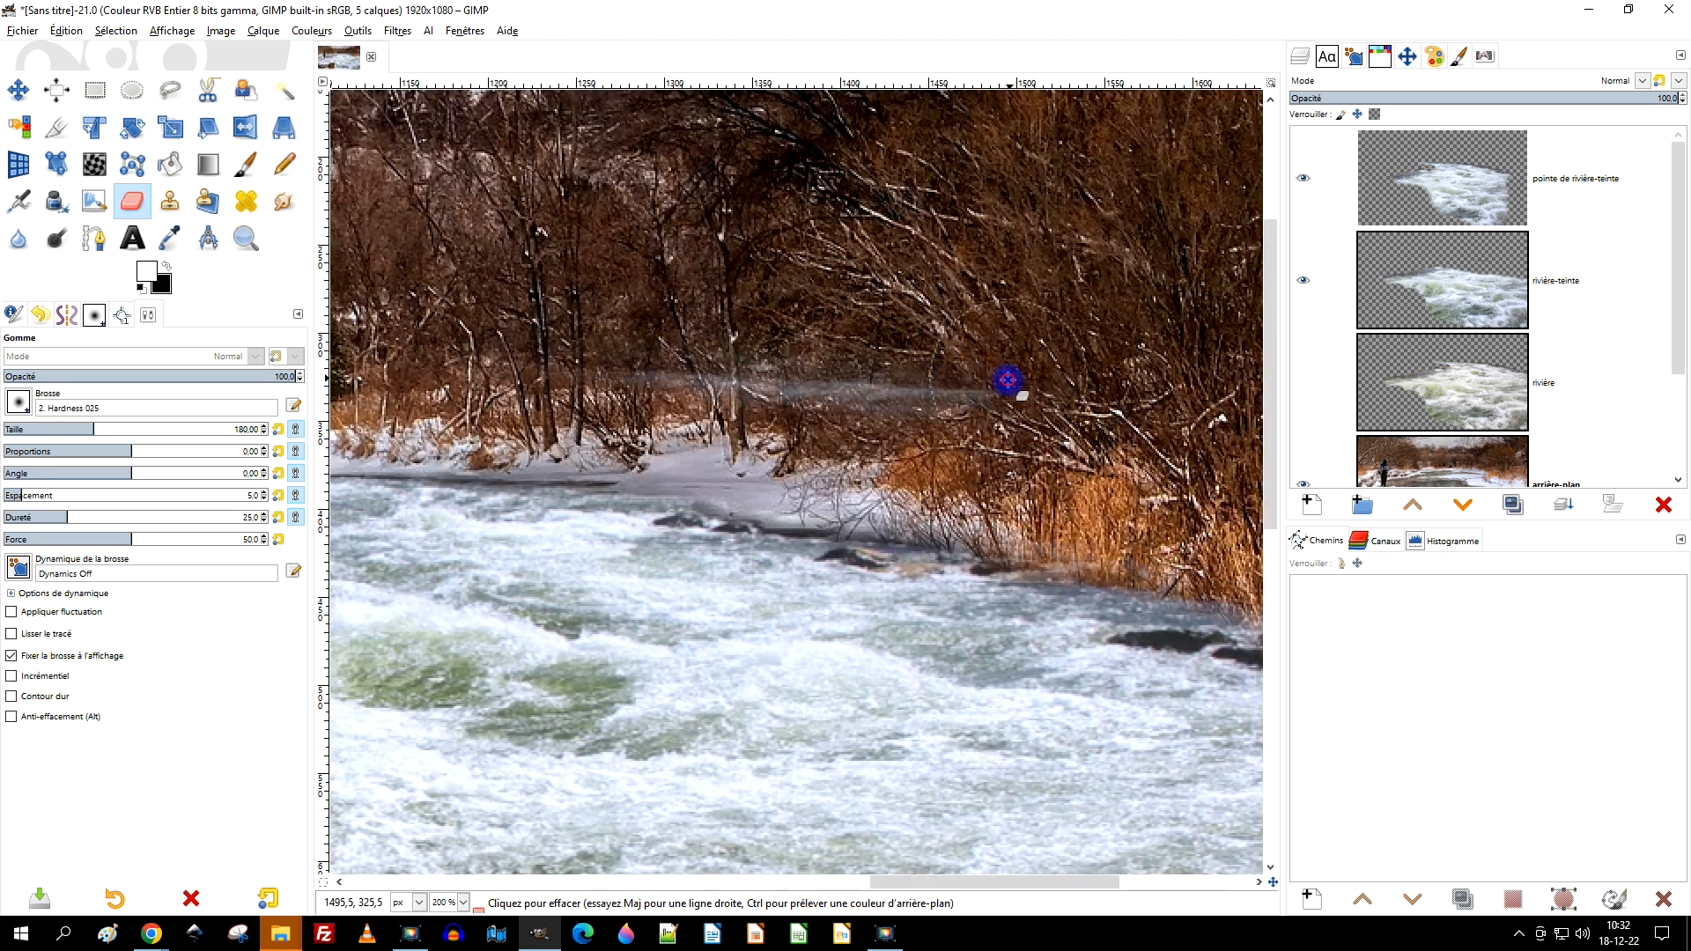
pyautogui.click(1458, 280)
pyautogui.moveTo(1035, 390); pyautogui.dragTo(496, 323)
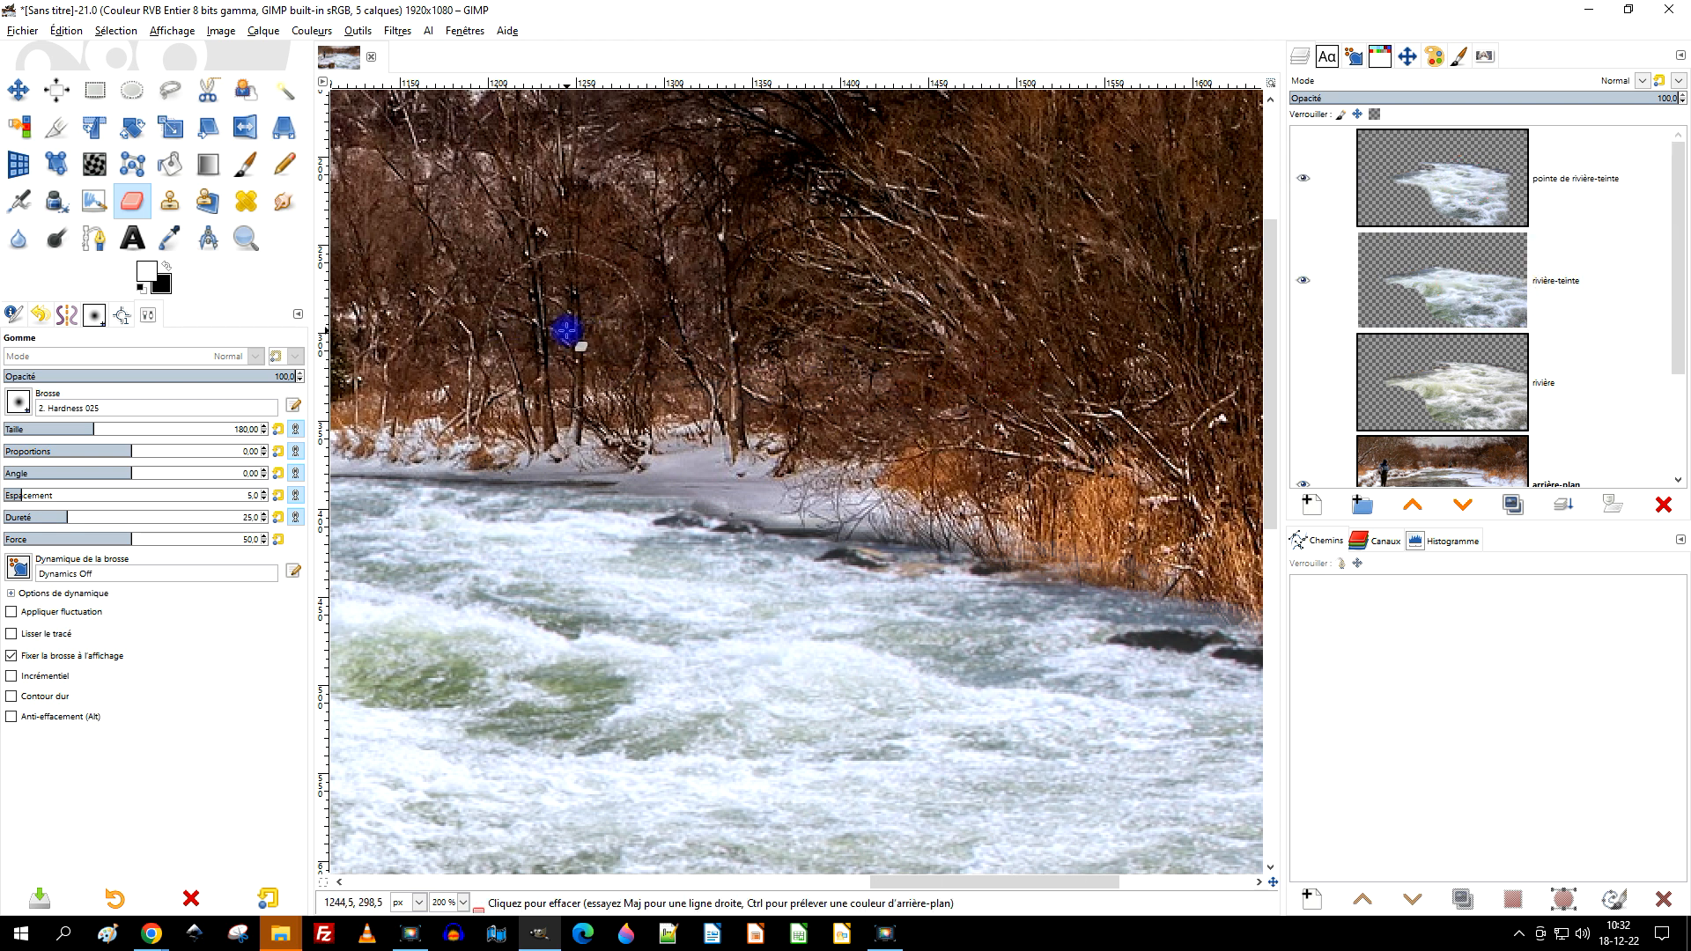
pyautogui.moveTo(924, 397); pyautogui.dragTo(256, 327)
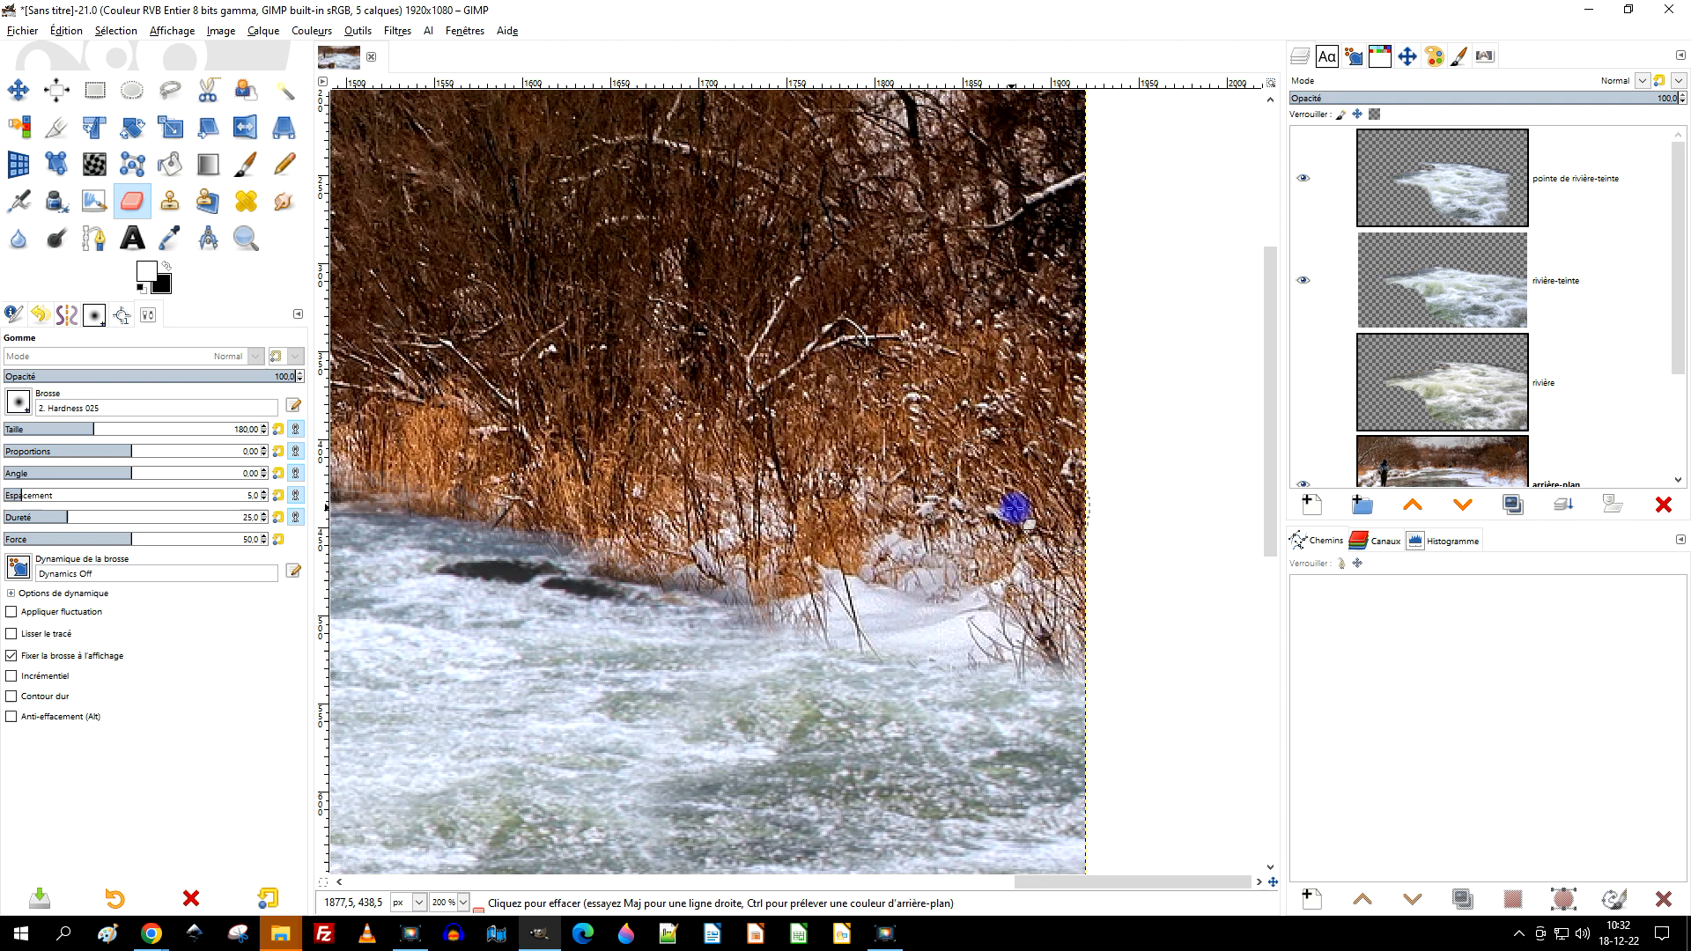
# Erase the pointe de rivière-teinte remnant over the bushes beyond the far end of the snowy stone wall
pyautogui.keyDown('ctrl'); pyautogui.scroll(-5, 1014, 508); pyautogui.keyUp('ctrl')
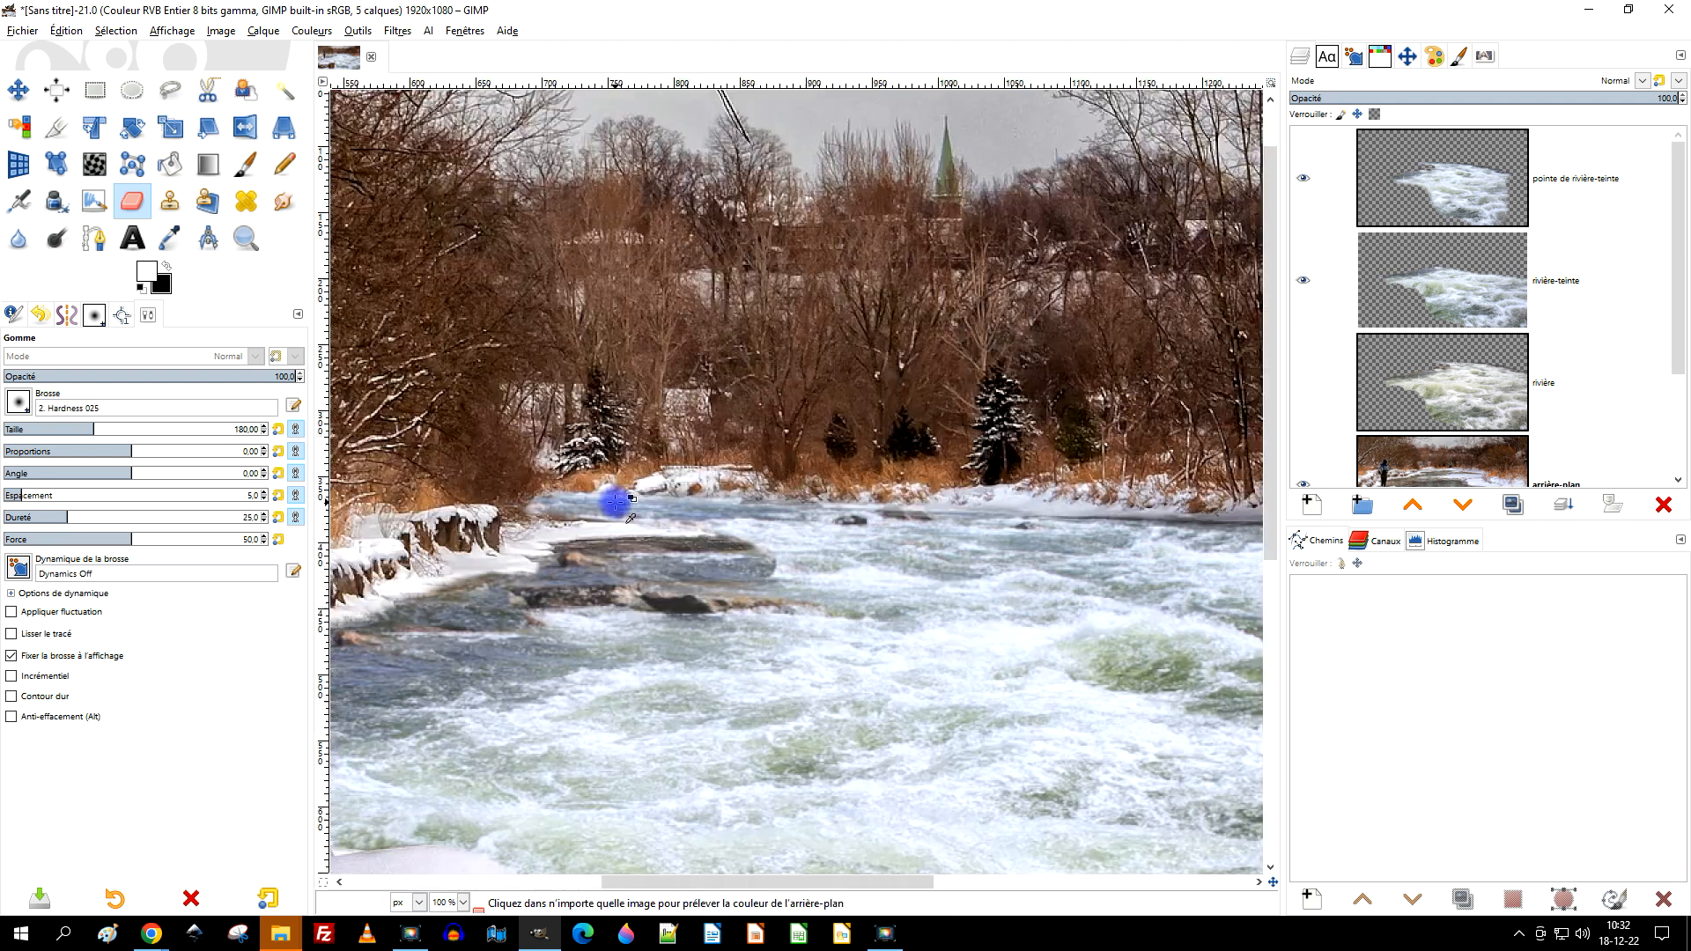
pyautogui.keyDown('ctrl'); pyautogui.scroll(2, 615, 475); pyautogui.keyUp('ctrl')
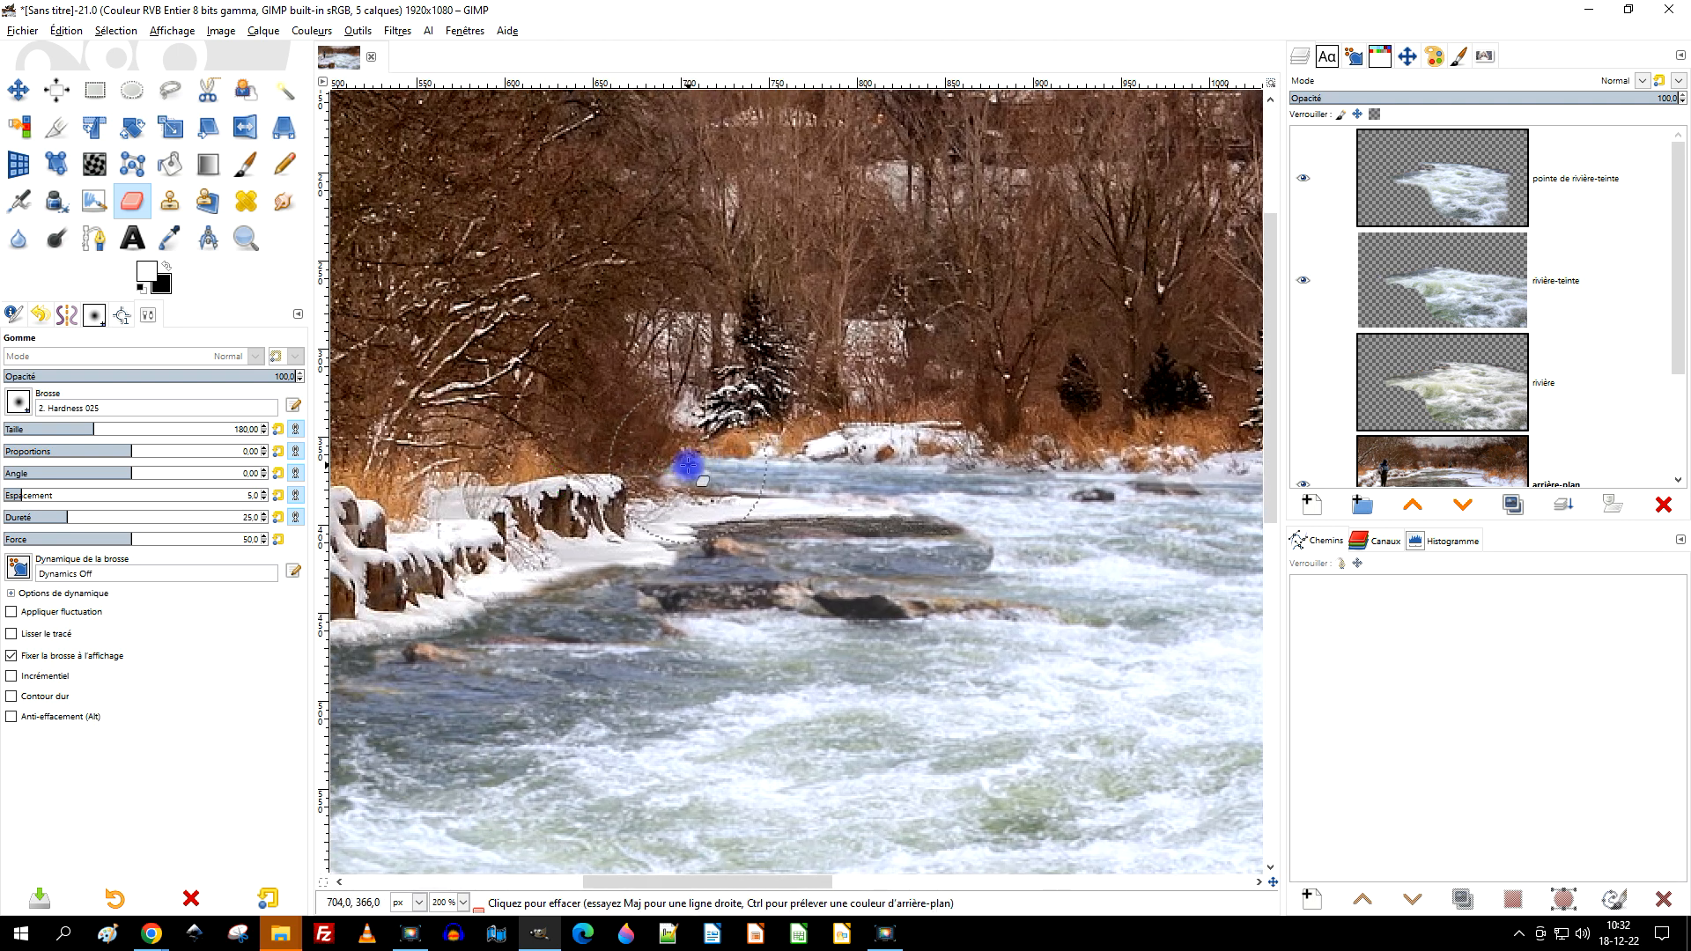
pyautogui.click(1409, 196)
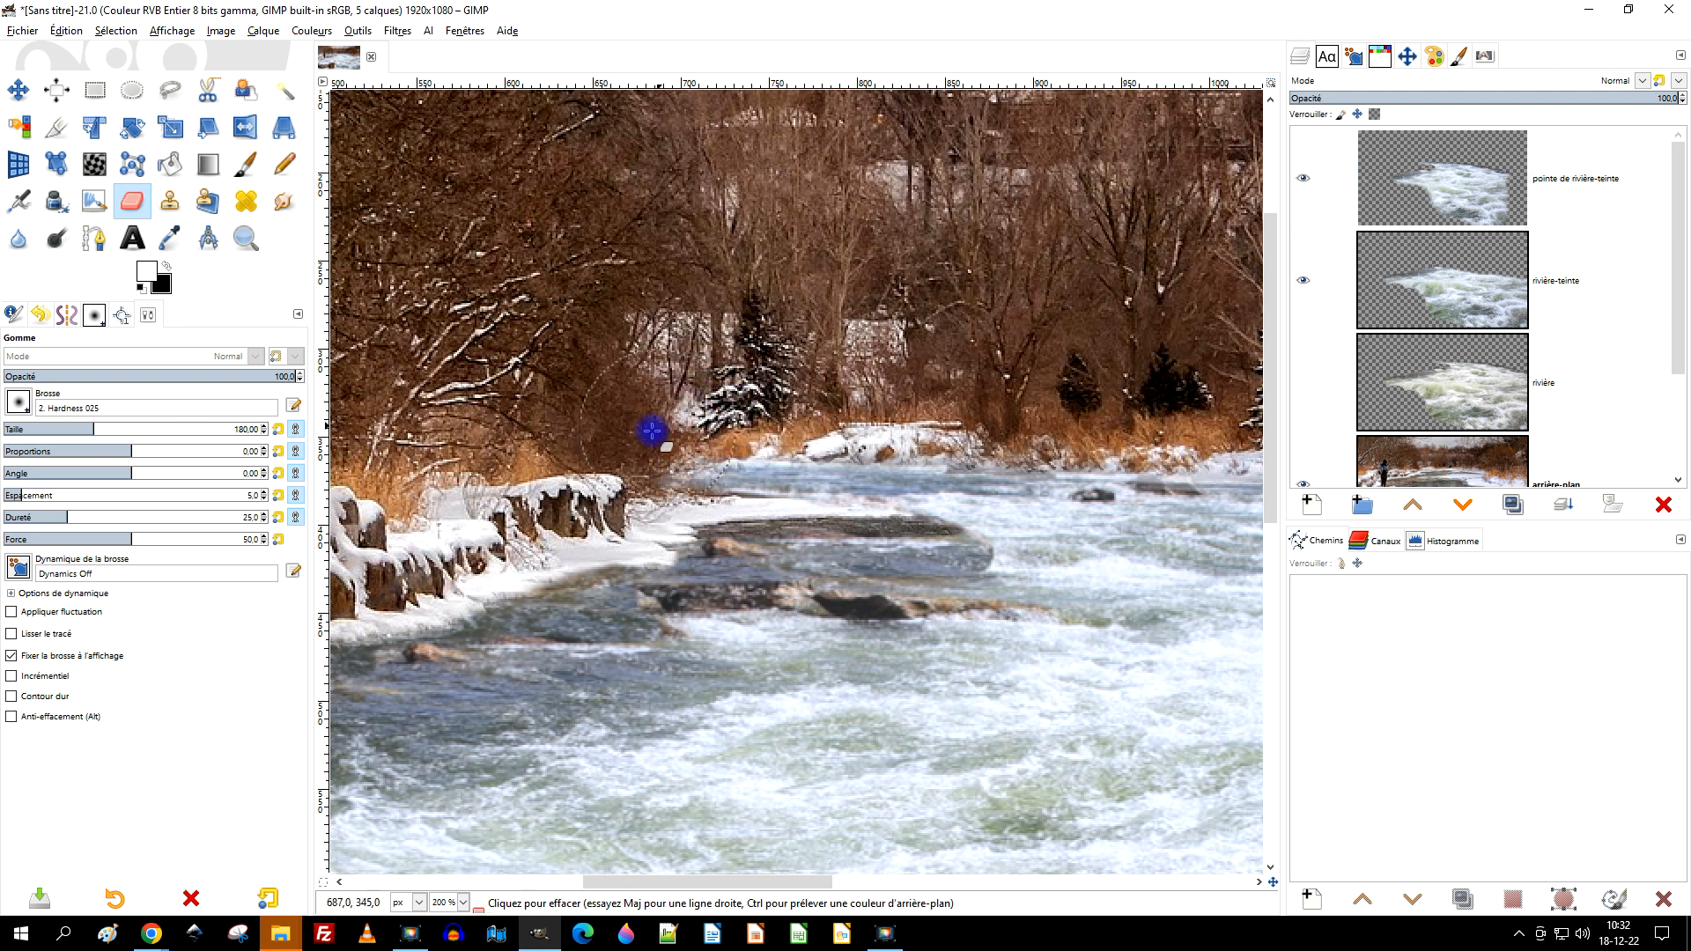
pyautogui.keyDown('ctrl'); pyautogui.scroll(-2, 1079, 335); pyautogui.keyUp('ctrl')
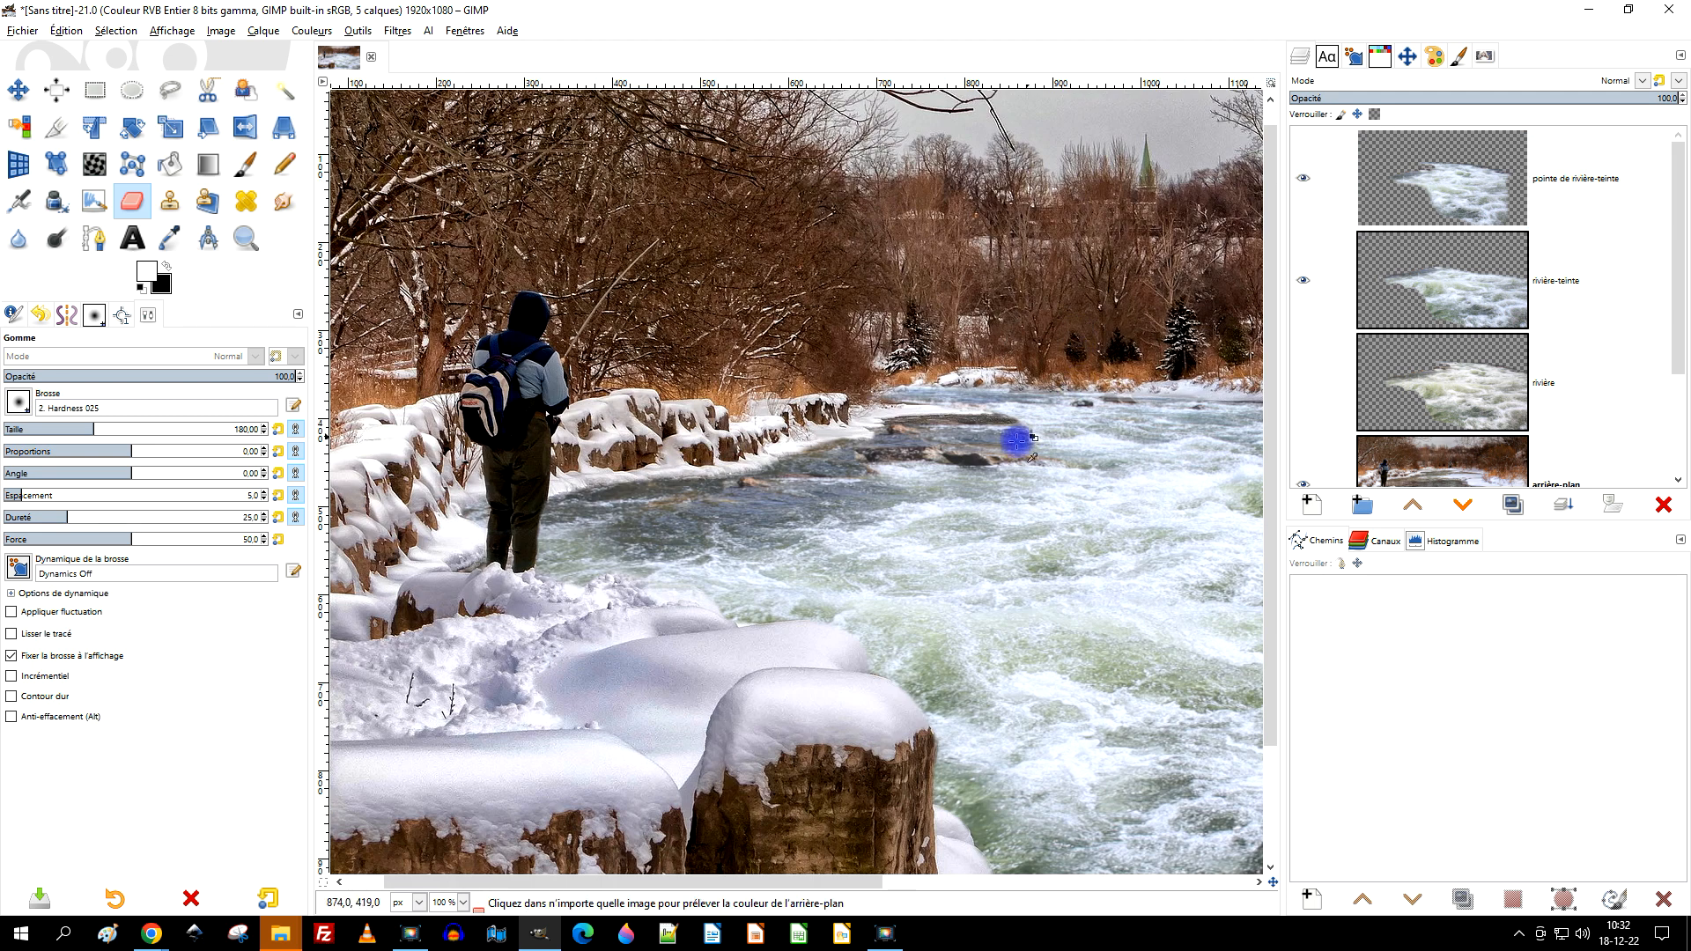
# Erase pointe de rivière-teinte along the foot of the snowy stone wall to bring back the original shoreline rocks
pyautogui.keyDown('ctrl'); pyautogui.scroll(3, 1015, 447); pyautogui.keyUp('ctrl')
pyautogui.moveTo(782, 487); pyautogui.dragTo(1216, 435)
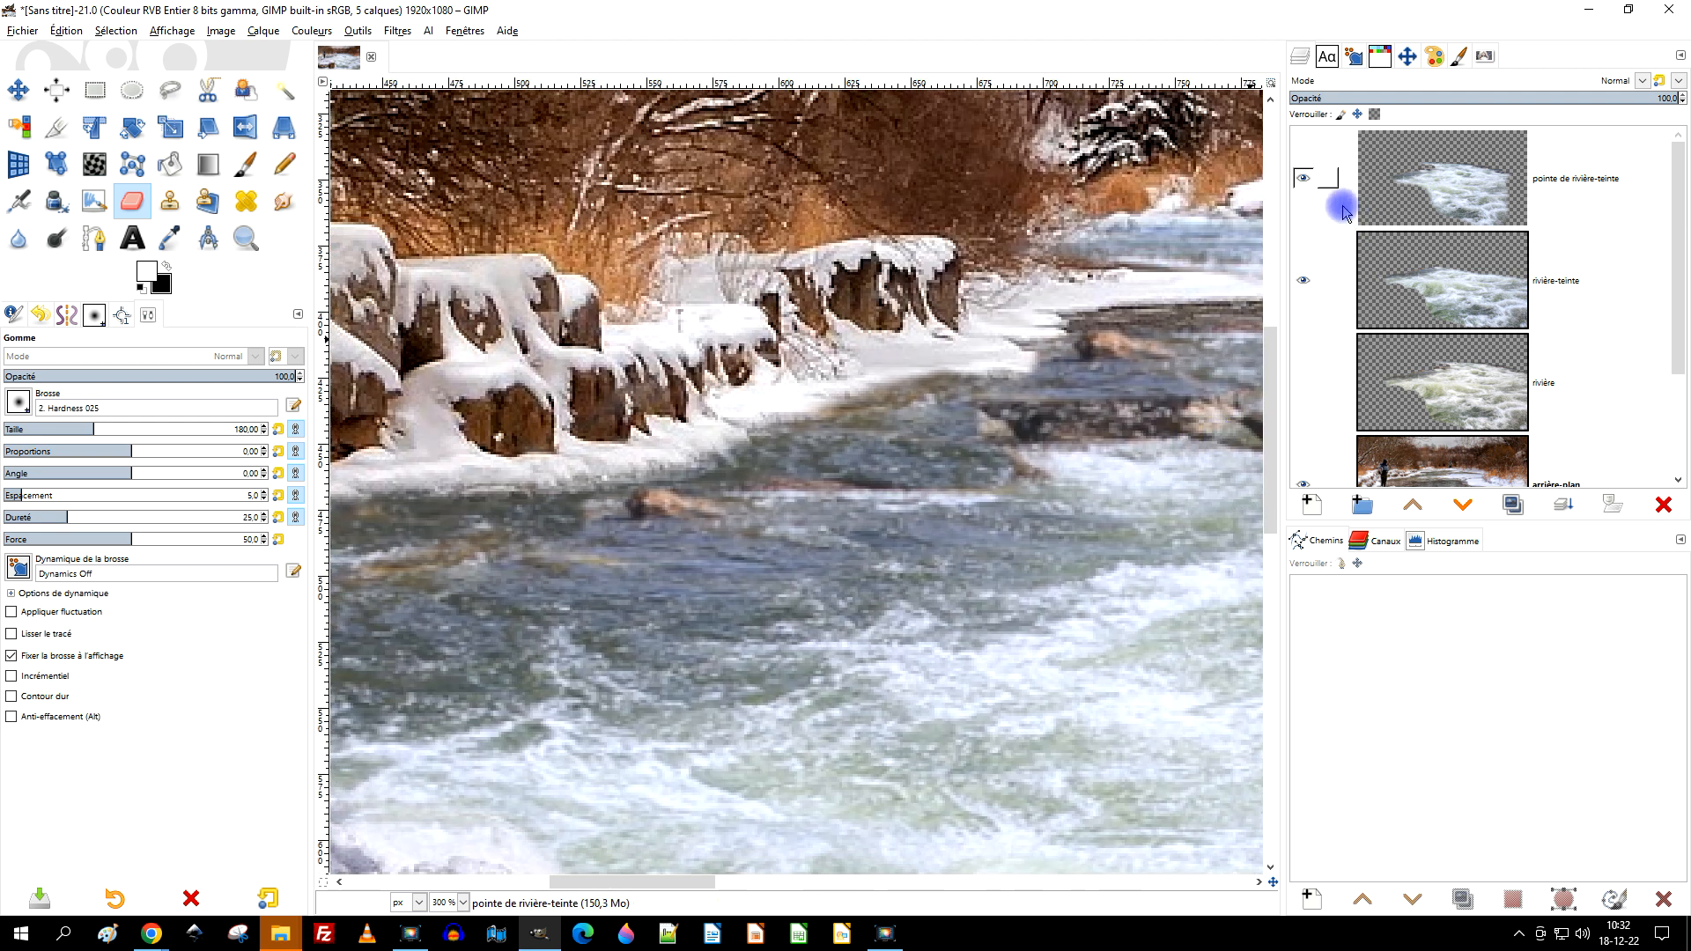
pyautogui.click(1303, 180)
pyautogui.click(1303, 181)
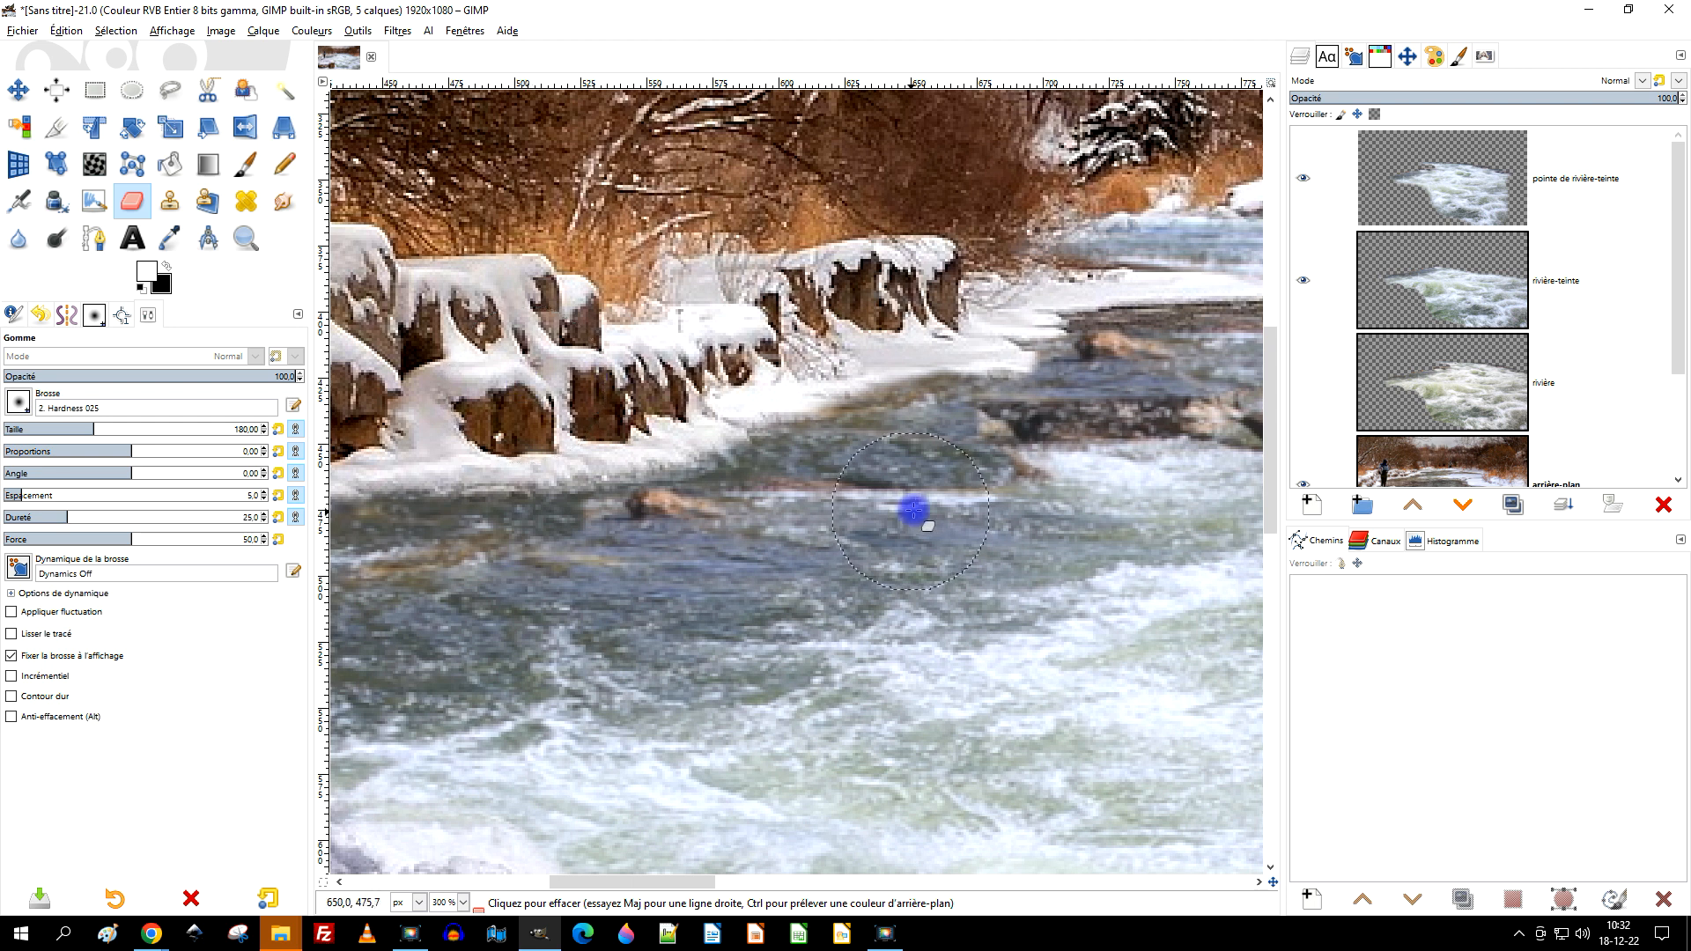
pyautogui.moveTo(922, 500)
pyautogui.mouseDown()
pyautogui.moveTo(910, 464)
pyautogui.moveTo(1019, 432)
pyautogui.moveTo(894, 450)
pyautogui.moveTo(698, 520)
pyautogui.moveTo(476, 542)
pyautogui.mouseUp()
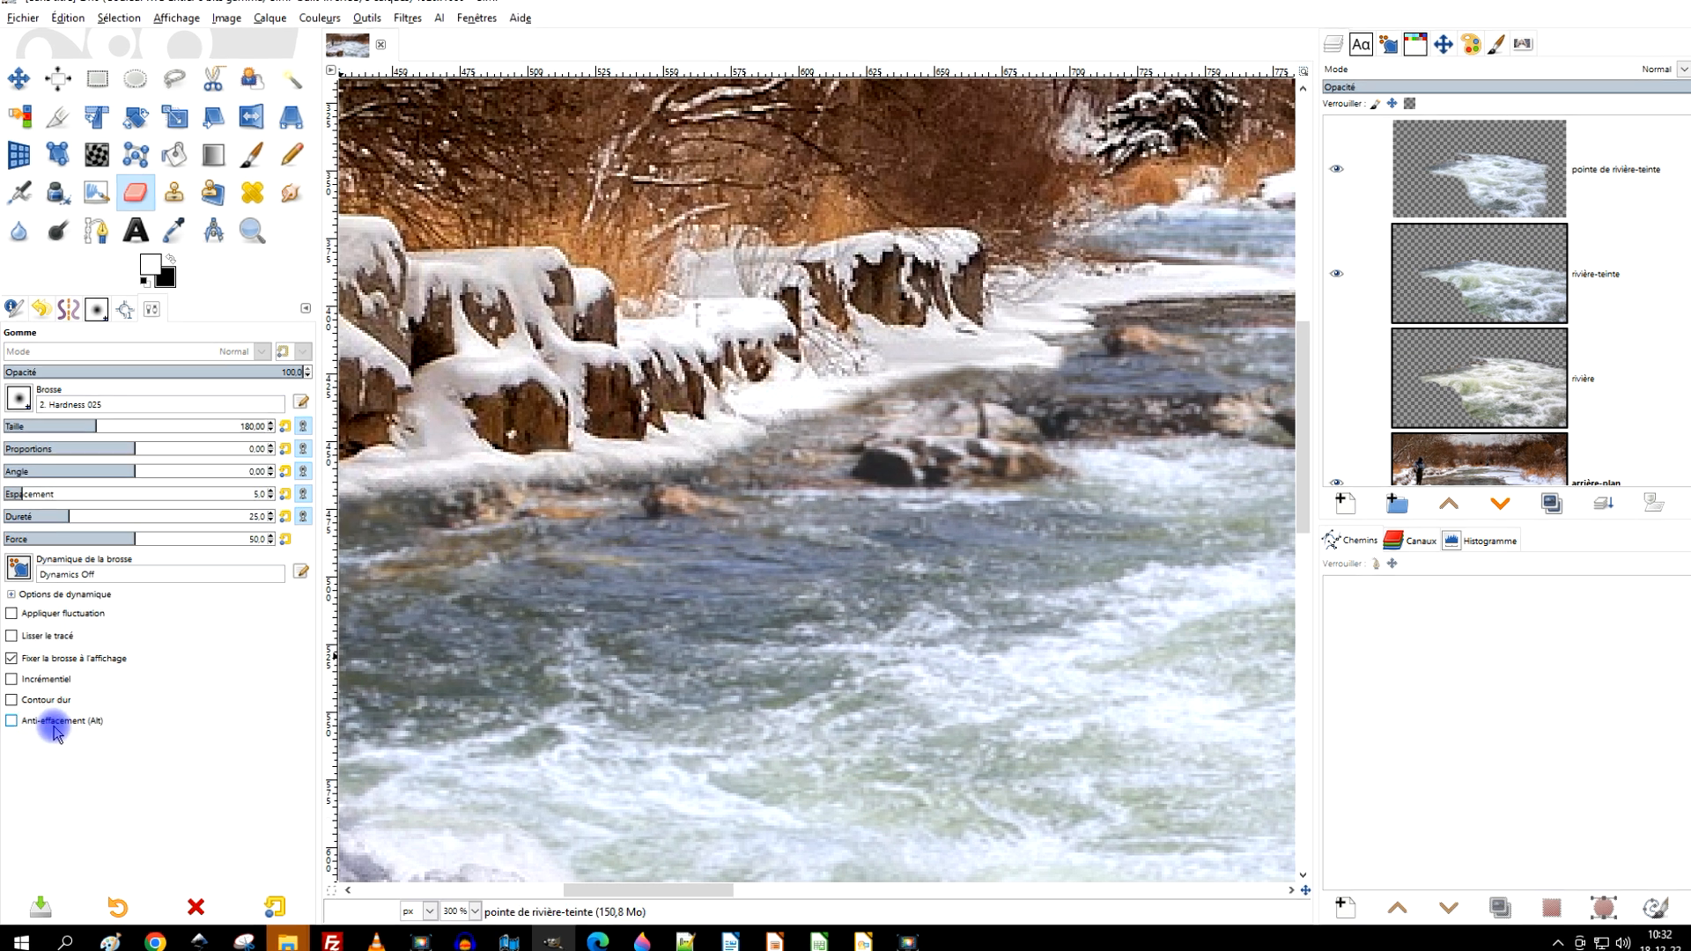
# Paint back the over-erased water near the rocks beyond the stone wall with Anti-effacement, and turn that option off
pyautogui.click(41, 717)
pyautogui.click(17, 790)
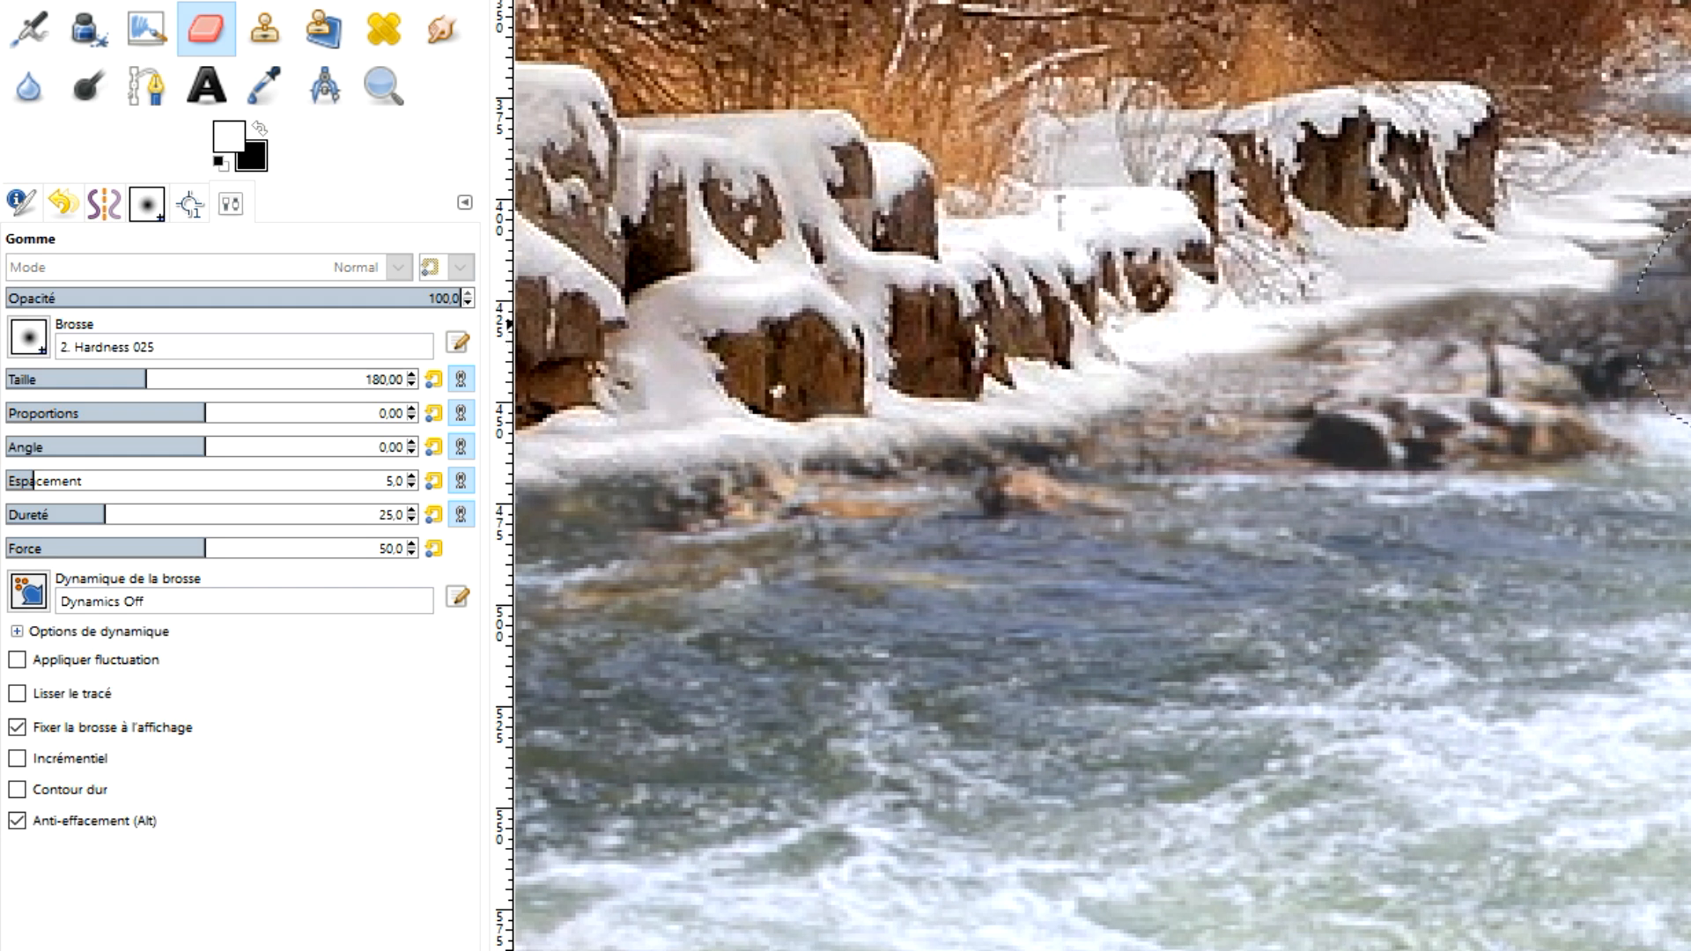
pyautogui.moveTo(1494, 536); pyautogui.dragTo(852, 720)
pyautogui.moveTo(1116, 484)
pyautogui.mouseDown()
pyautogui.moveTo(1201, 492)
pyautogui.moveTo(1045, 480)
pyautogui.moveTo(1071, 479)
pyautogui.moveTo(1078, 456)
pyautogui.moveTo(1075, 487)
pyautogui.moveTo(937, 536)
pyautogui.mouseUp()
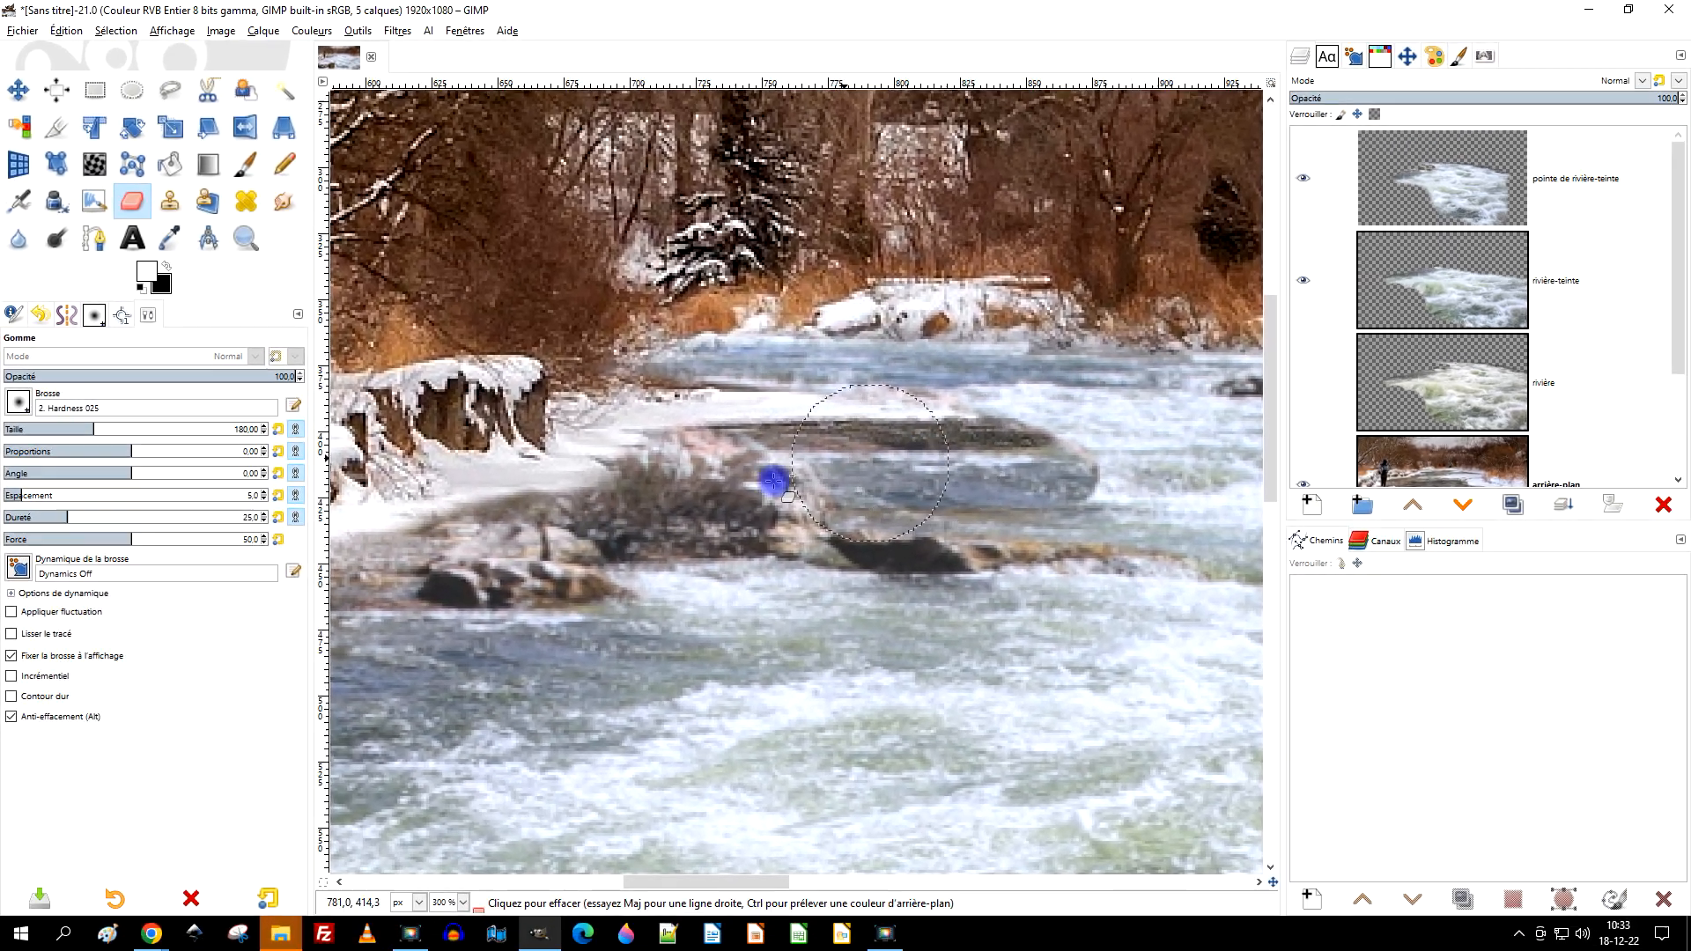
pyautogui.click(11, 716)
pyautogui.moveTo(804, 404)
pyautogui.mouseDown()
pyautogui.moveTo(754, 446)
pyautogui.moveTo(603, 465)
pyautogui.moveTo(837, 475)
pyautogui.moveTo(516, 472)
pyautogui.mouseUp()
pyautogui.moveTo(616, 496); pyautogui.dragTo(1089, 448)
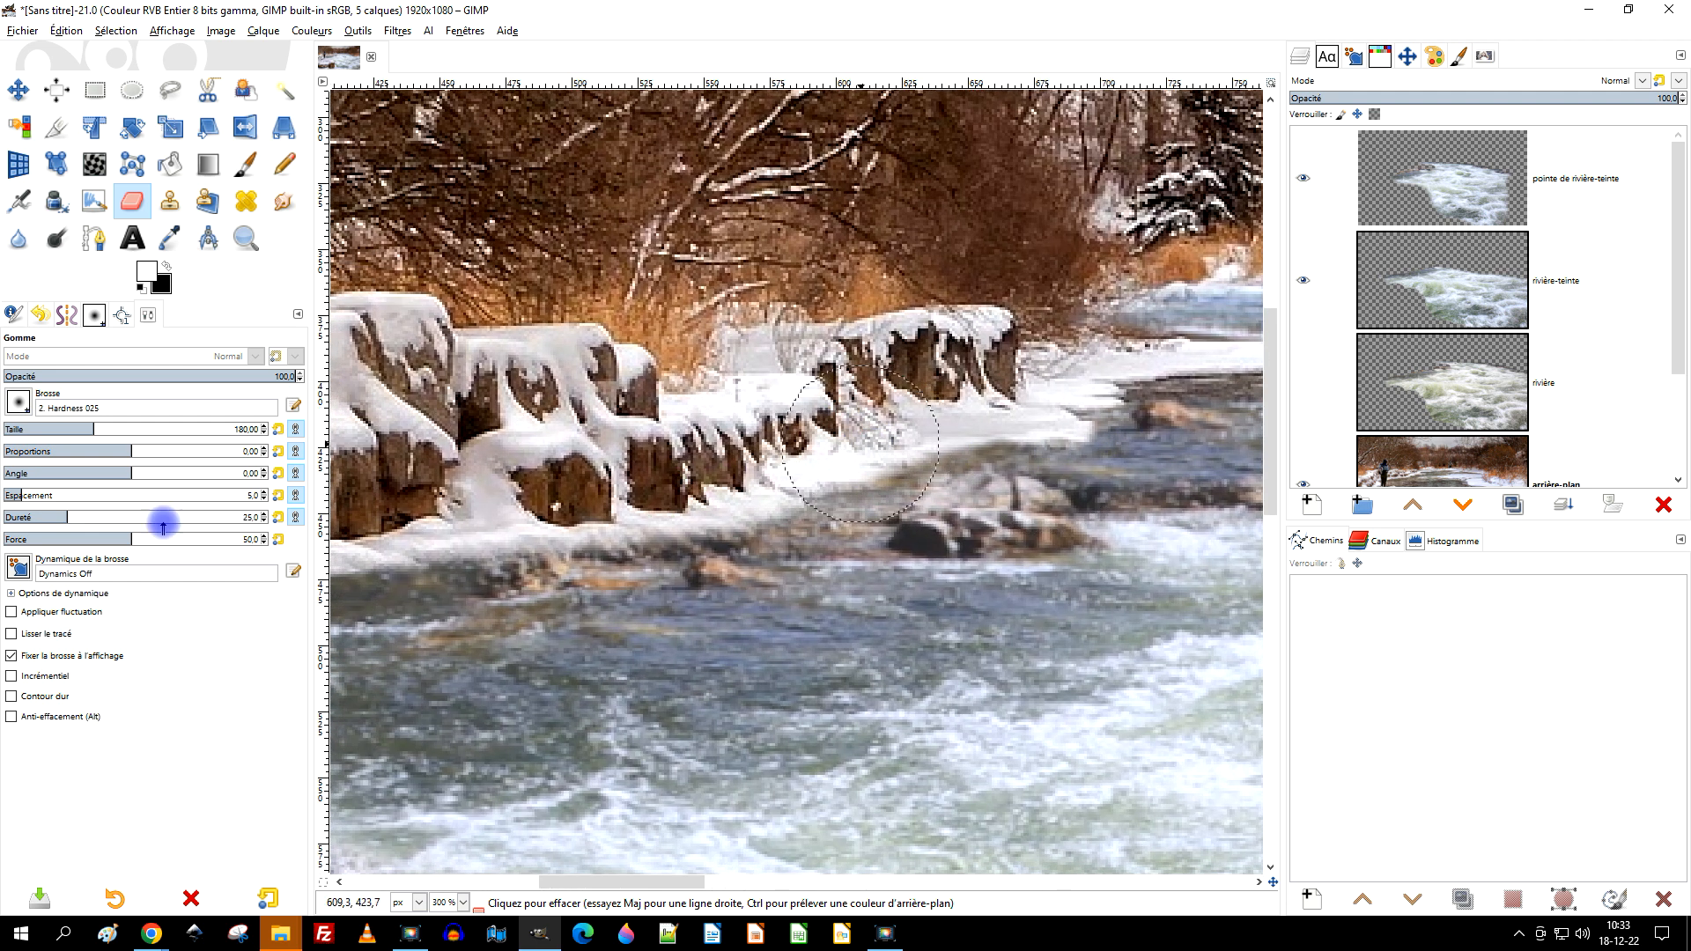
# Switch the eraser to the Hardness 075 brush at size 51 and touch up the edge along the snowy stone wall
pyautogui.click(18, 401)
pyautogui.click(71, 457)
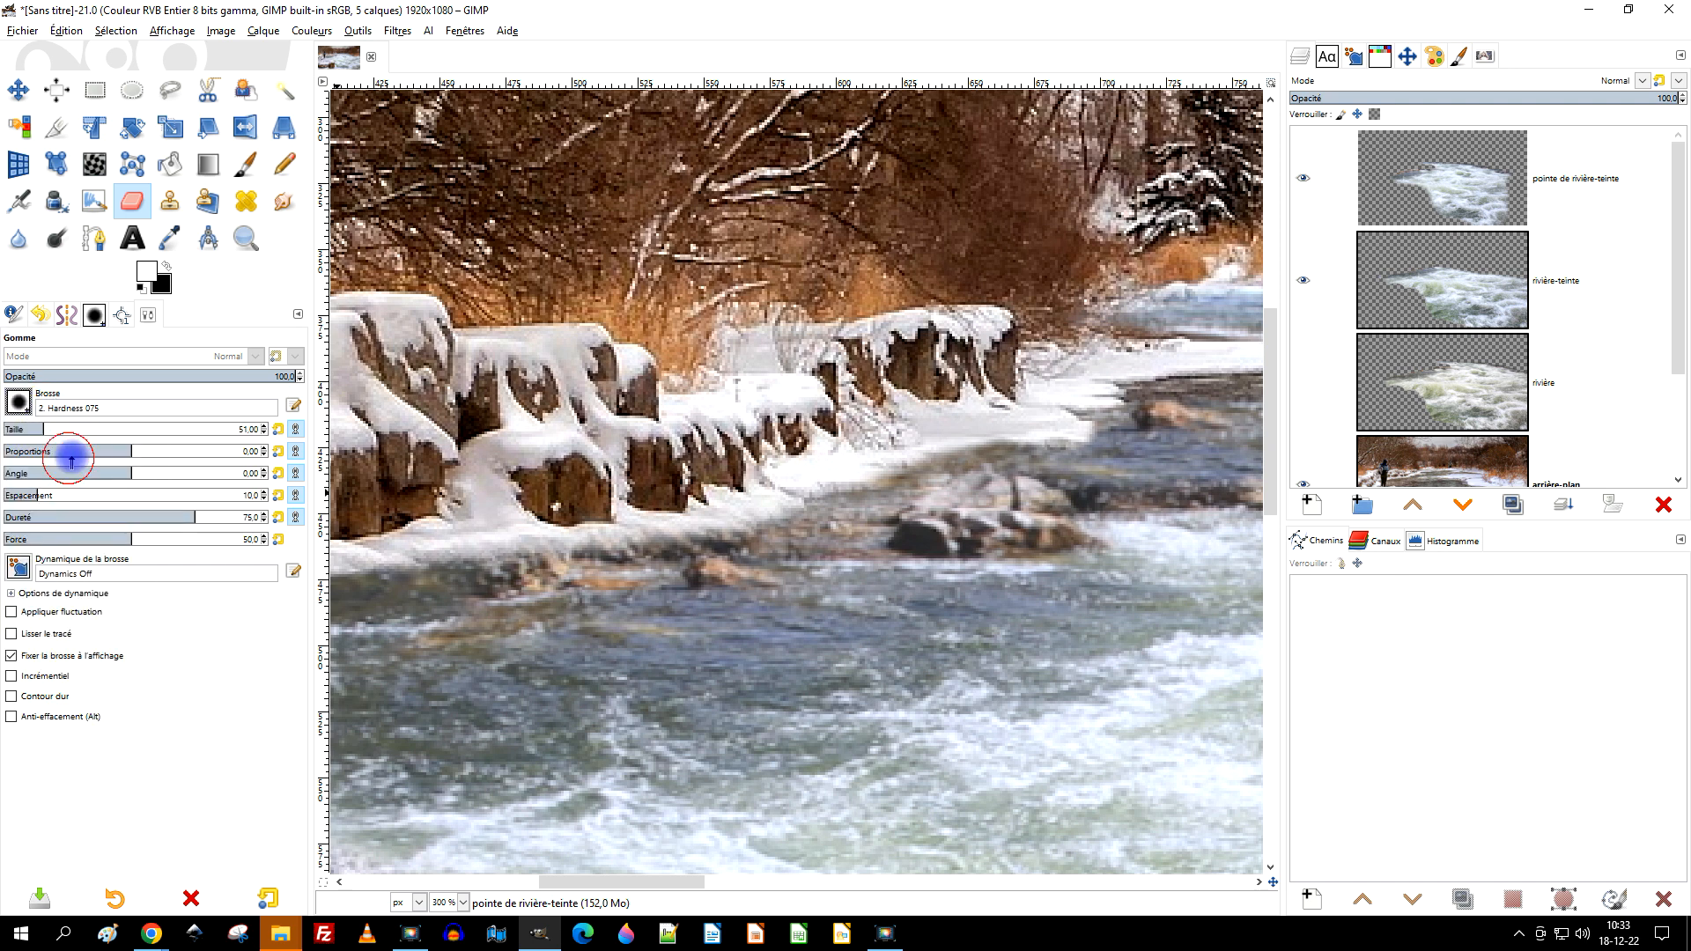
pyautogui.scroll(-3, 568, 443)
pyautogui.moveTo(663, 481); pyautogui.dragTo(823, 462)
pyautogui.scroll(3, 747, 471)
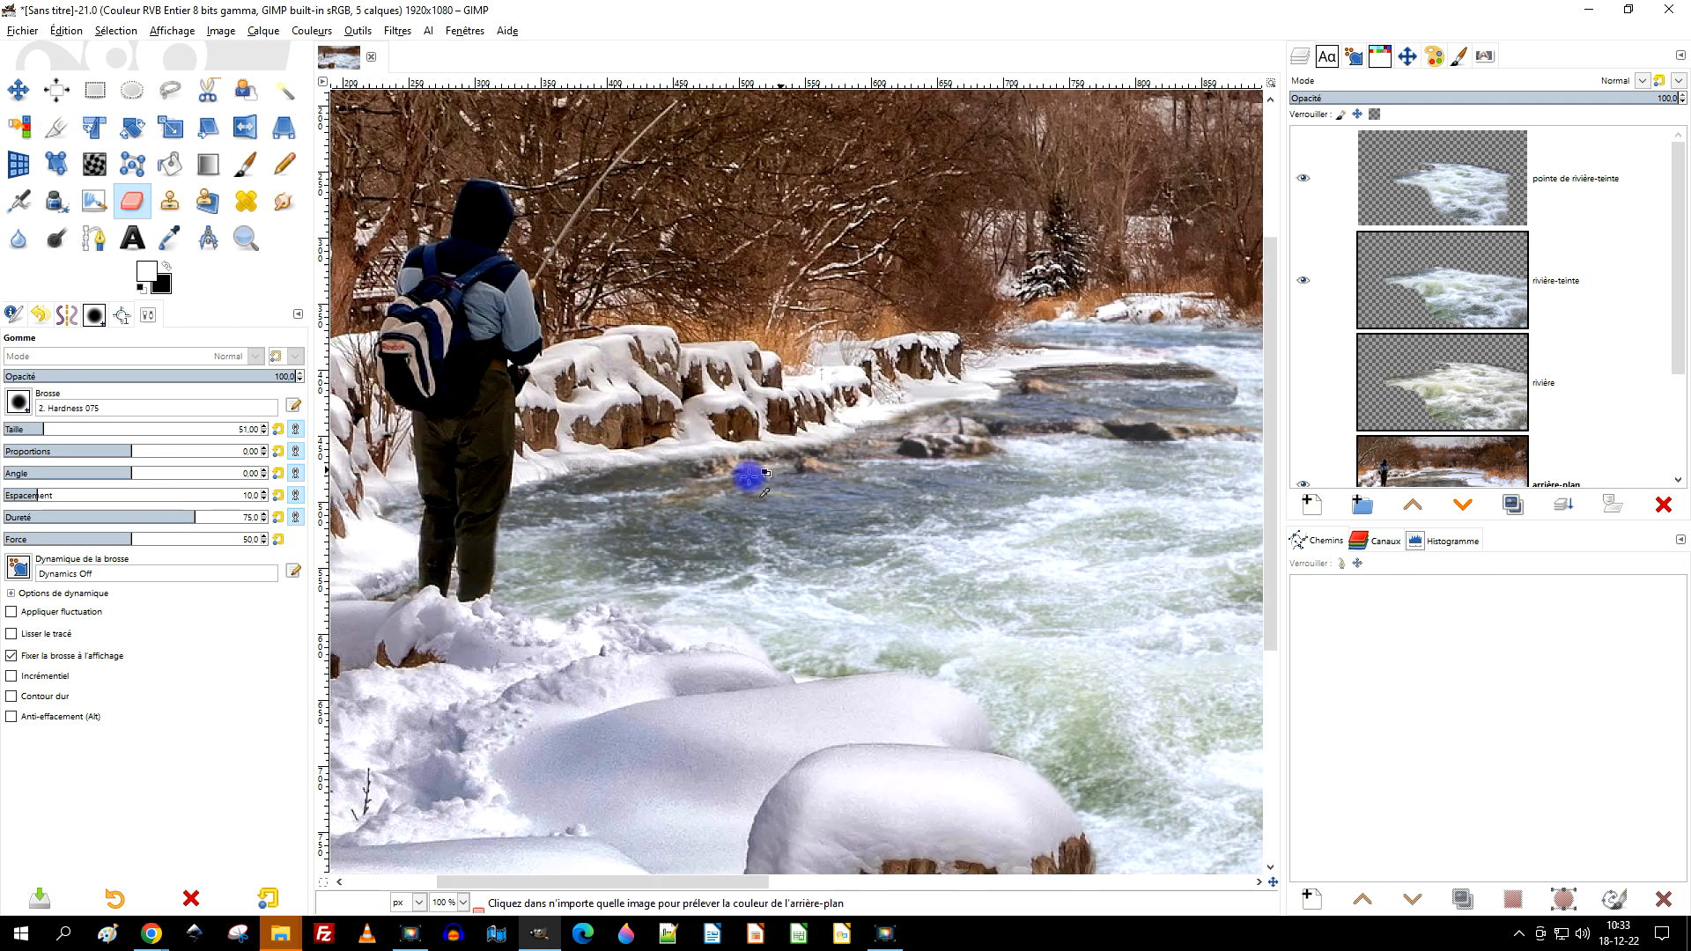
pyautogui.scroll(-2, 849, 393)
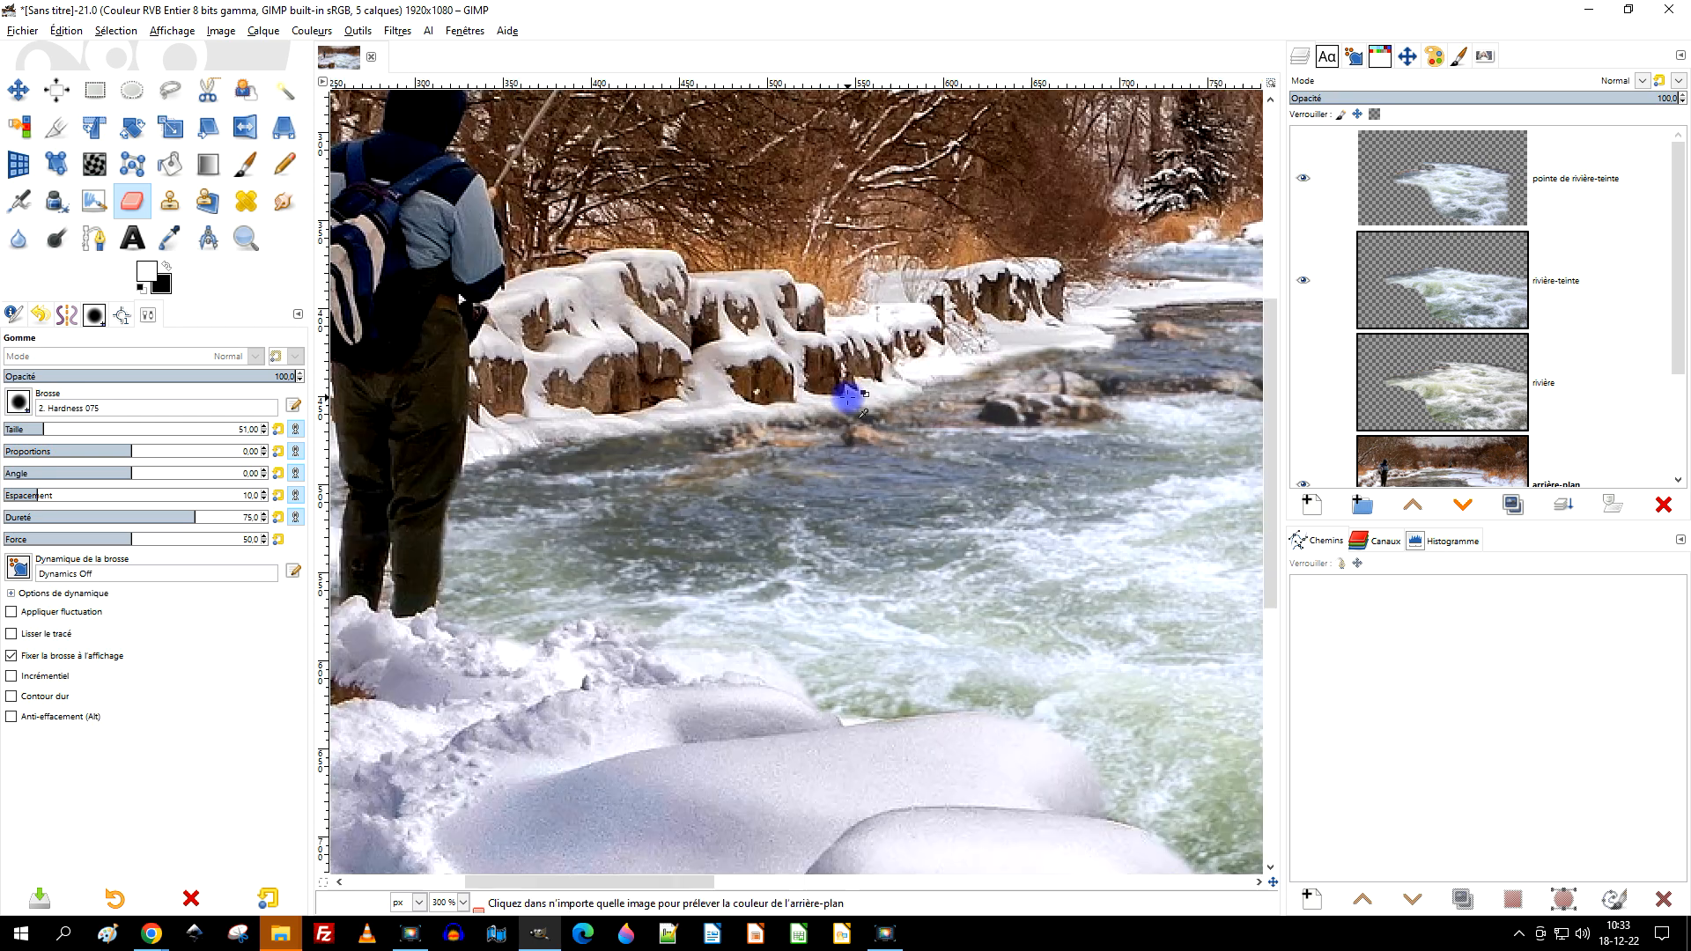
pyautogui.scroll(1, 860, 325)
pyautogui.scroll(1, 718, 416)
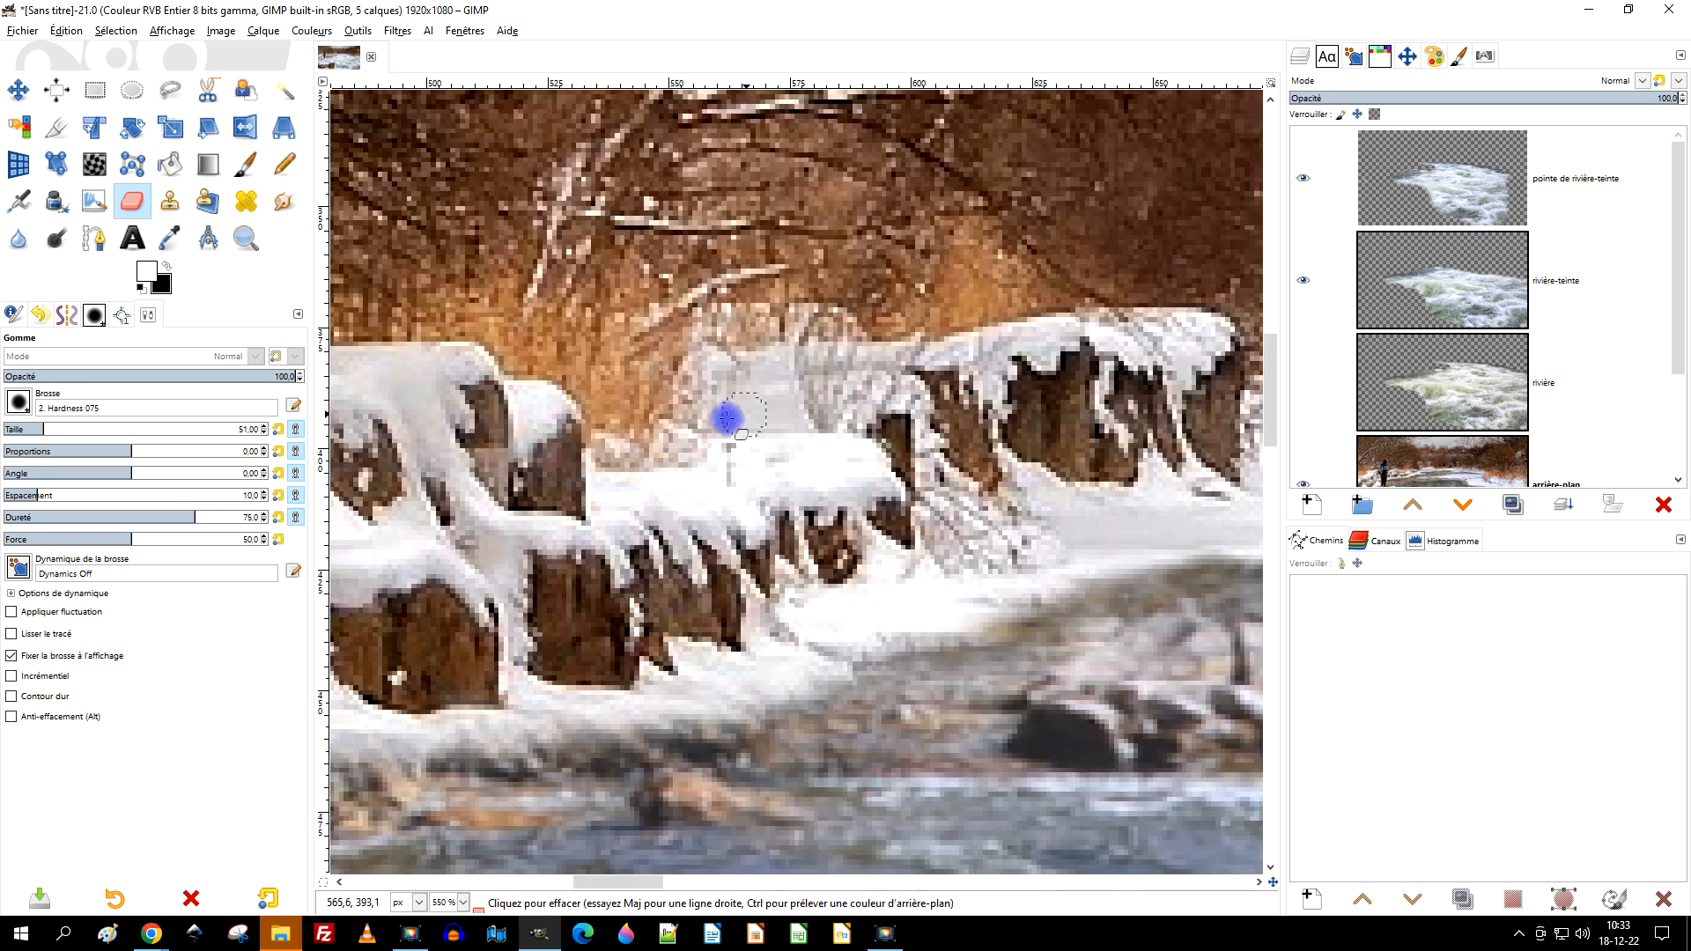
pyautogui.scroll(-4, 917, 419)
pyautogui.moveTo(978, 463); pyautogui.dragTo(993, 419)
# Fit the whole composite in view, widen the layer list, and examine the layer stack down to the original copies
pyautogui.scroll(-1, 995, 419)
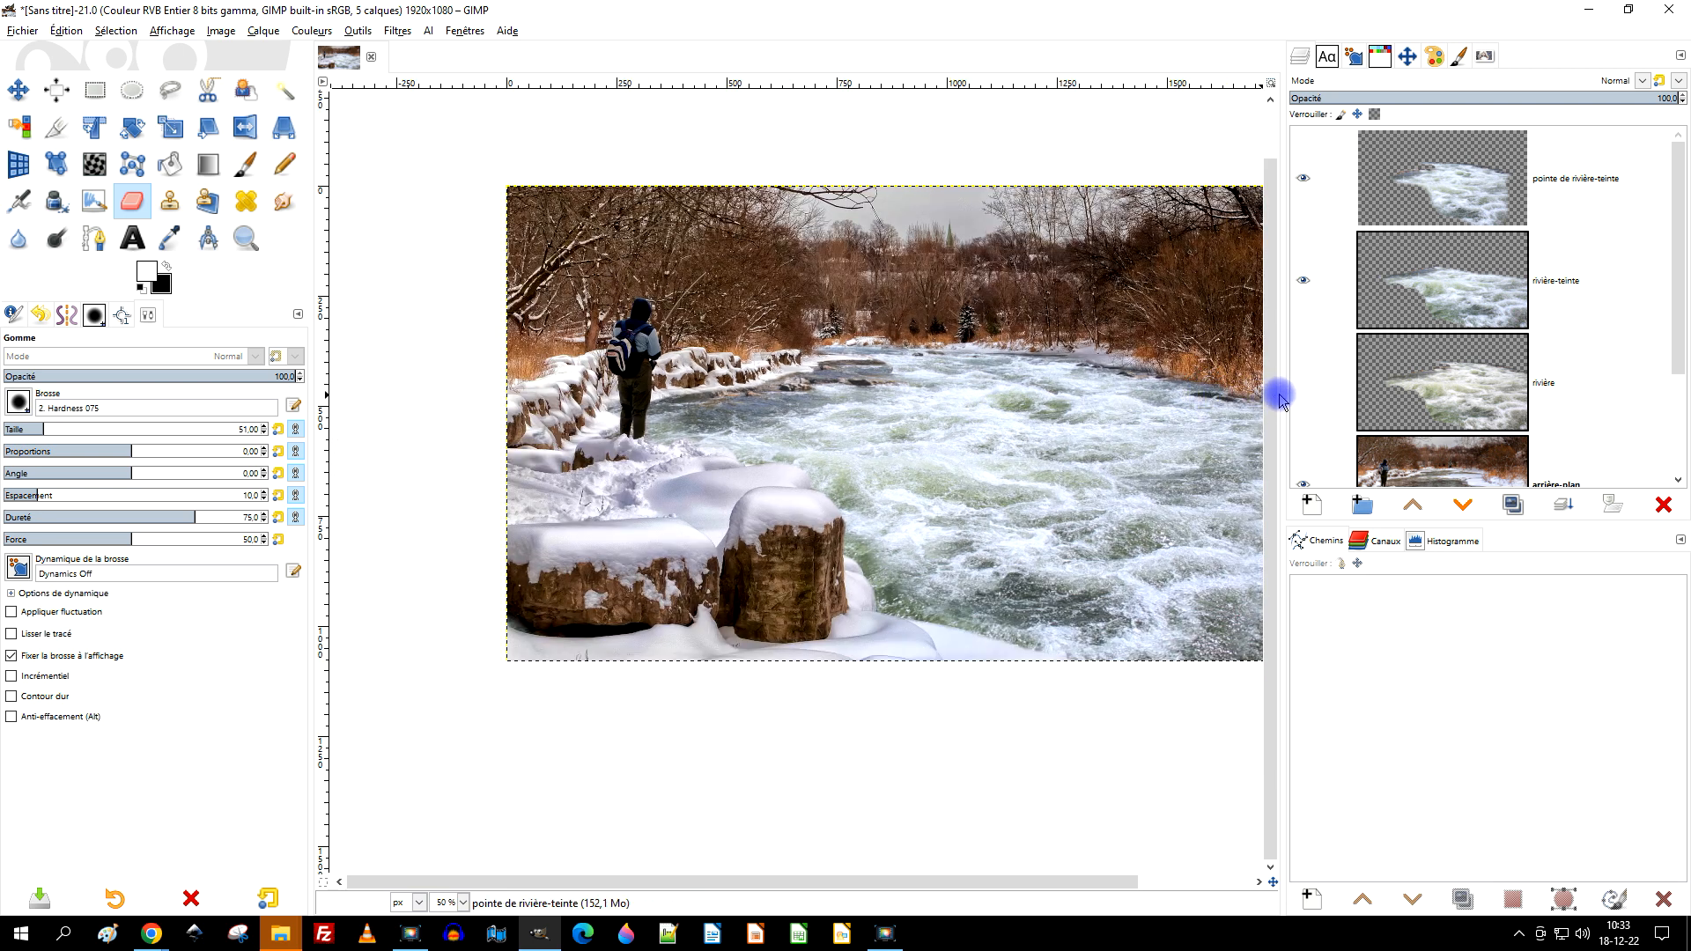
pyautogui.moveTo(1283, 397); pyautogui.dragTo(1327, 393)
pyautogui.moveTo(1052, 397); pyautogui.dragTo(914, 332)
pyautogui.click(246, 238)
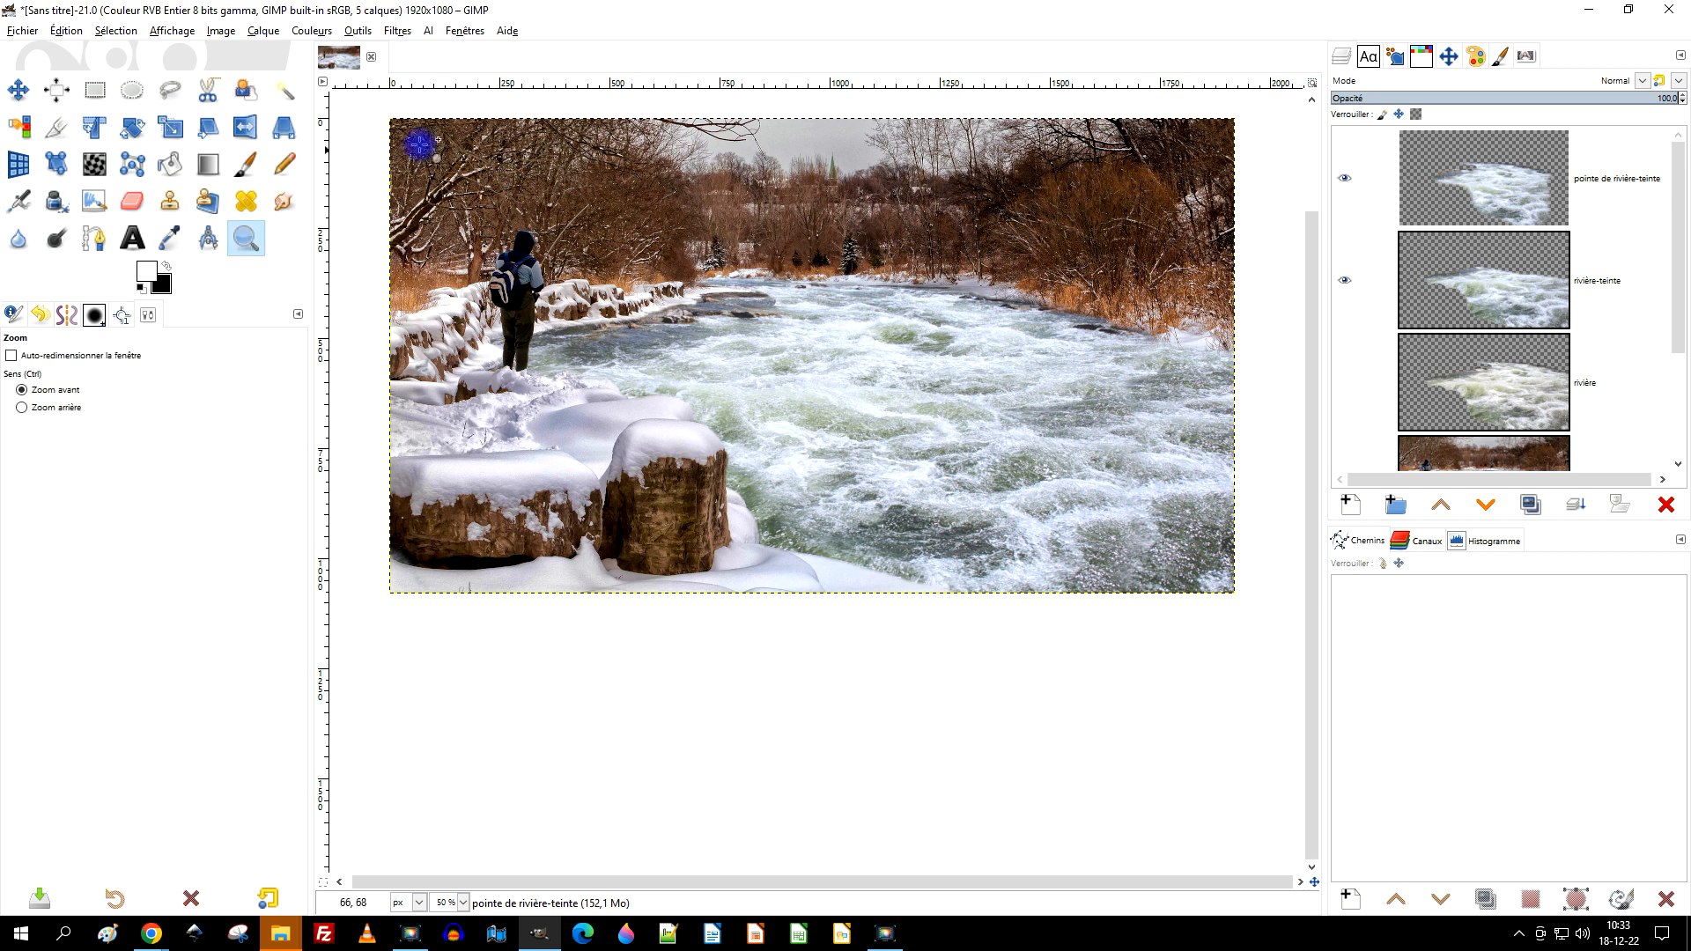
pyautogui.moveTo(382, 108); pyautogui.dragTo(1250, 602)
pyautogui.scroll(-3, 1052, 546)
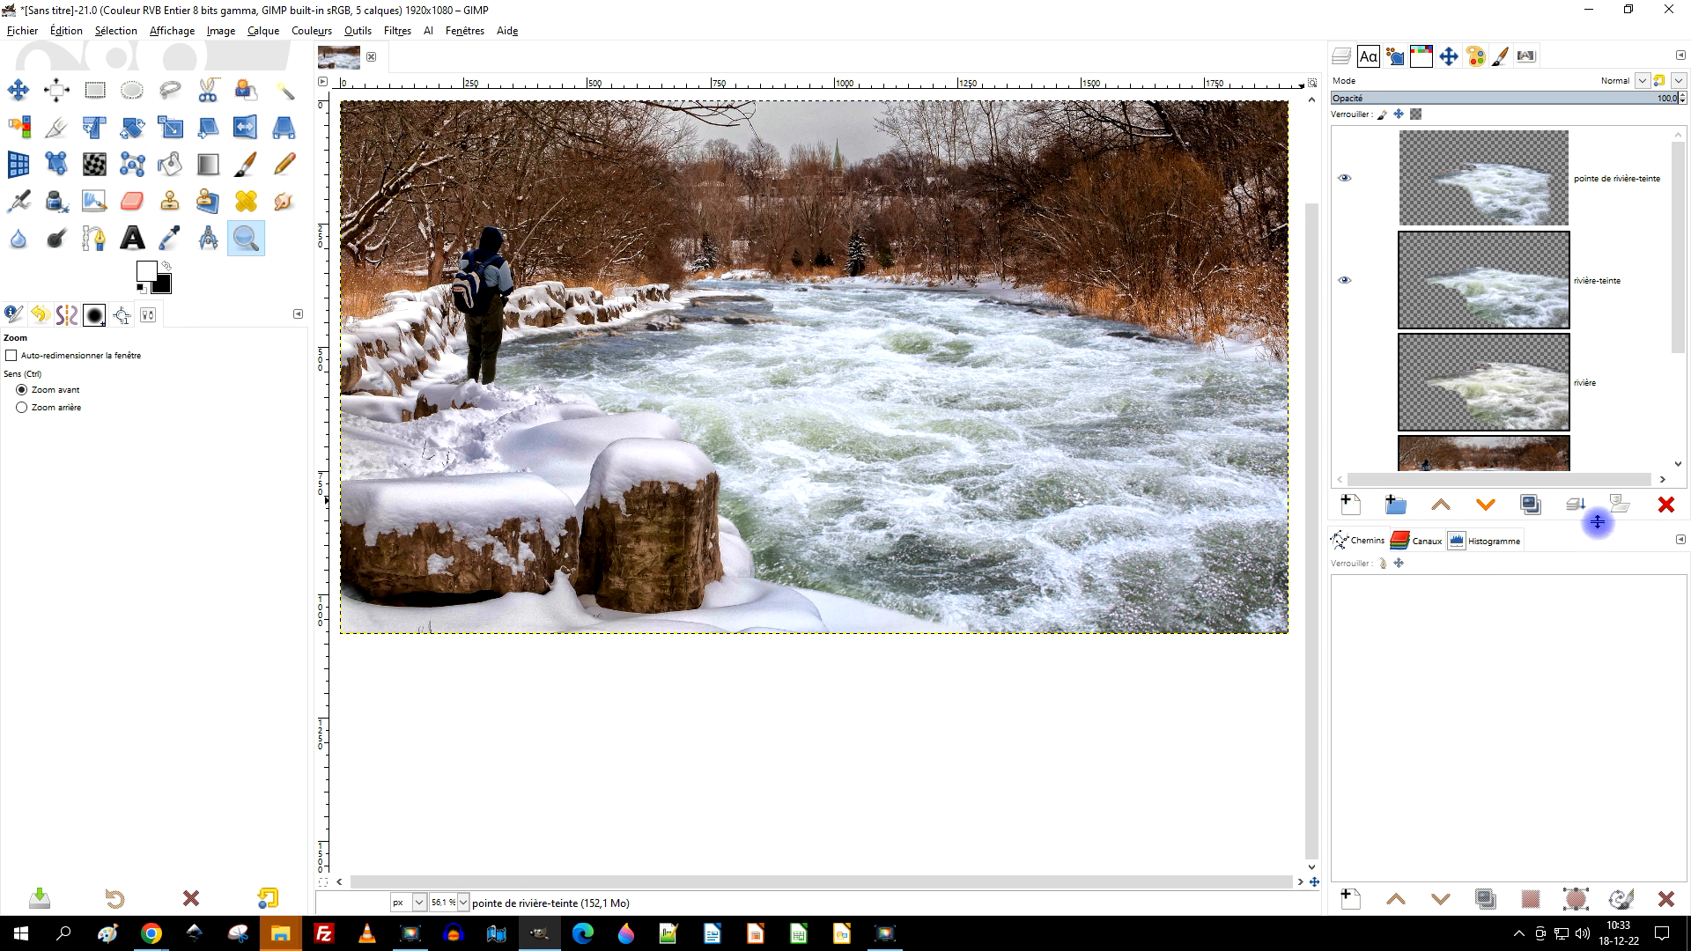
pyautogui.scroll(-3, 1469, 275)
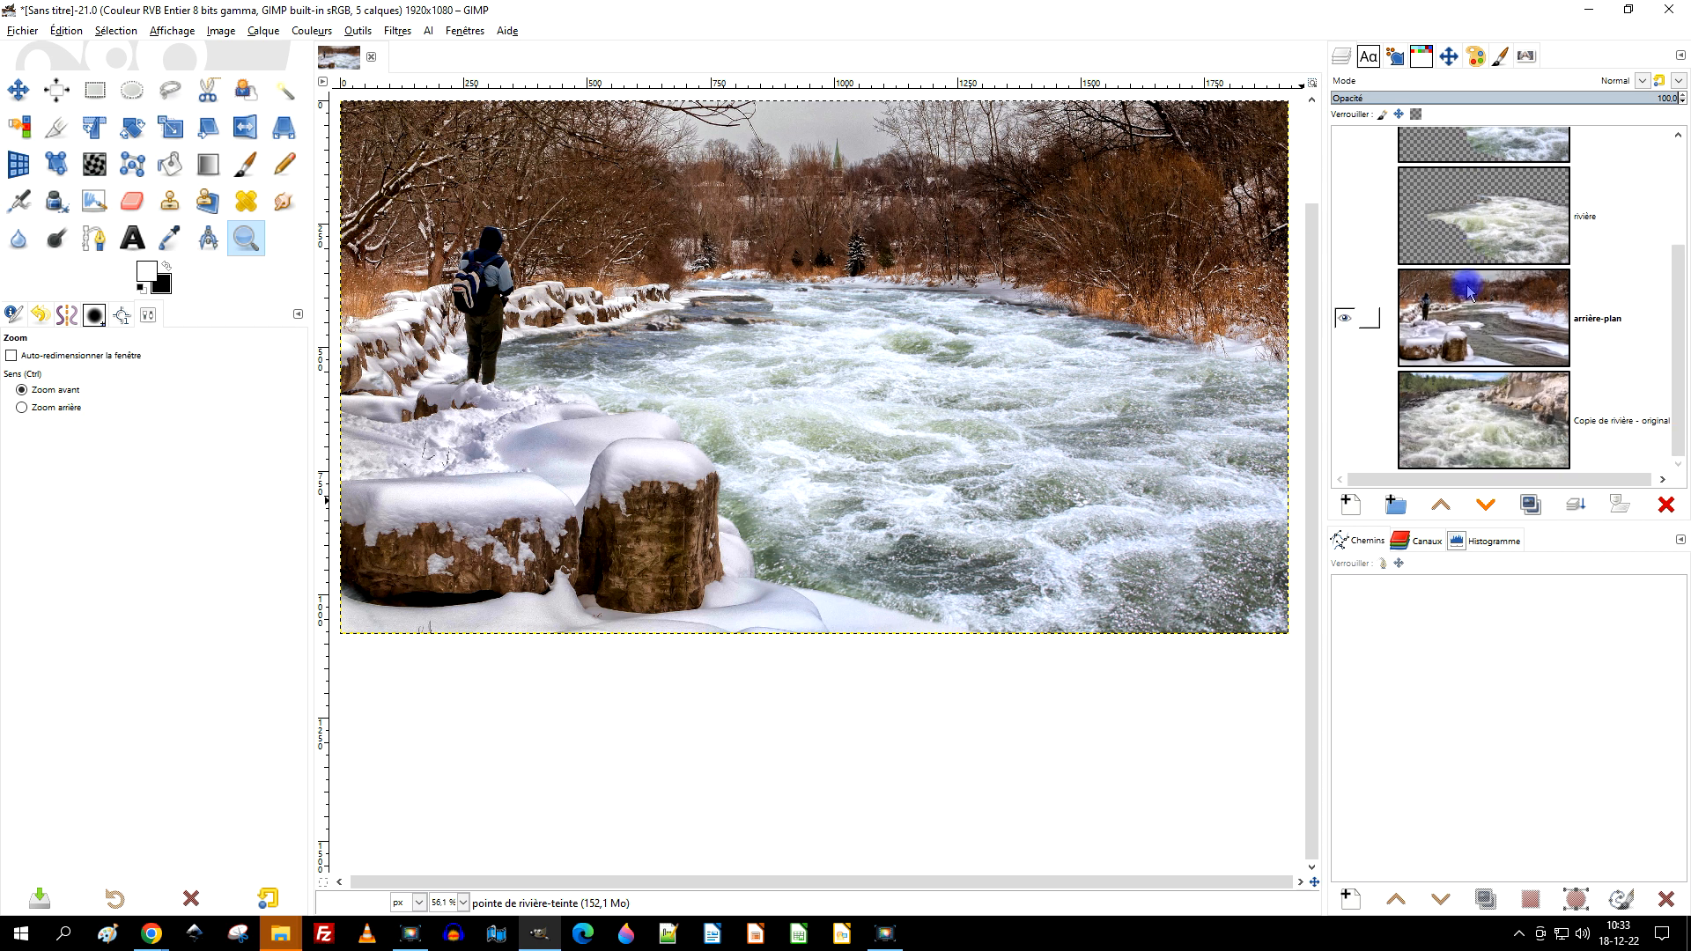